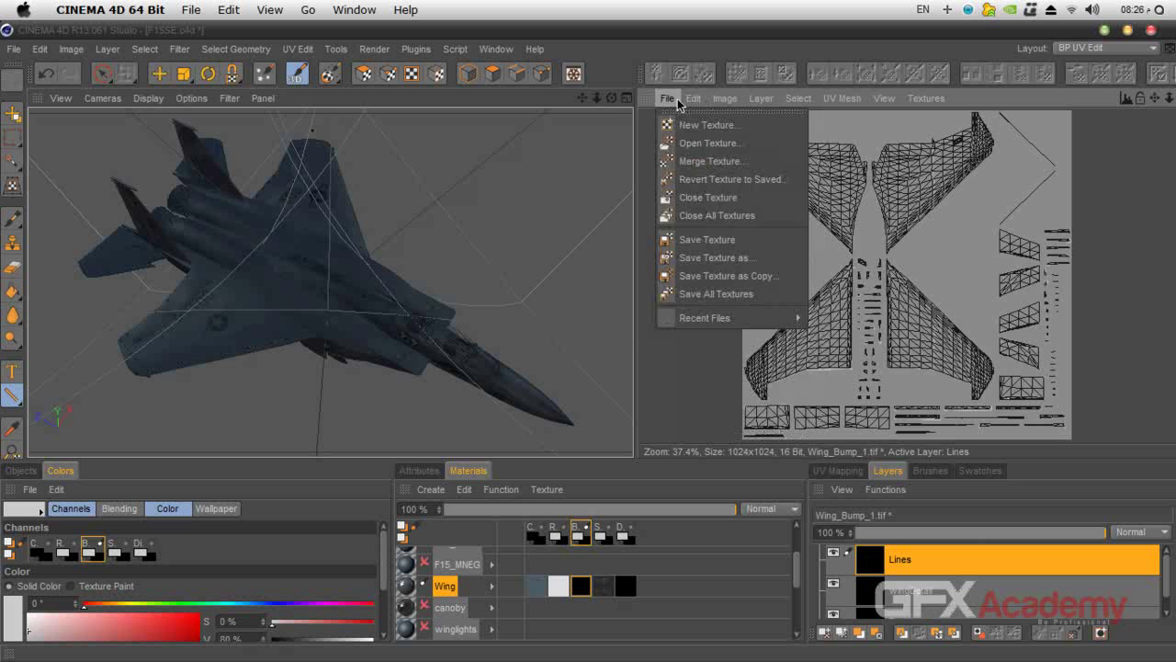
Step: Select the bODY material and make its bump texture active for painting
click(774, 52)
drag(792, 592, 796, 629)
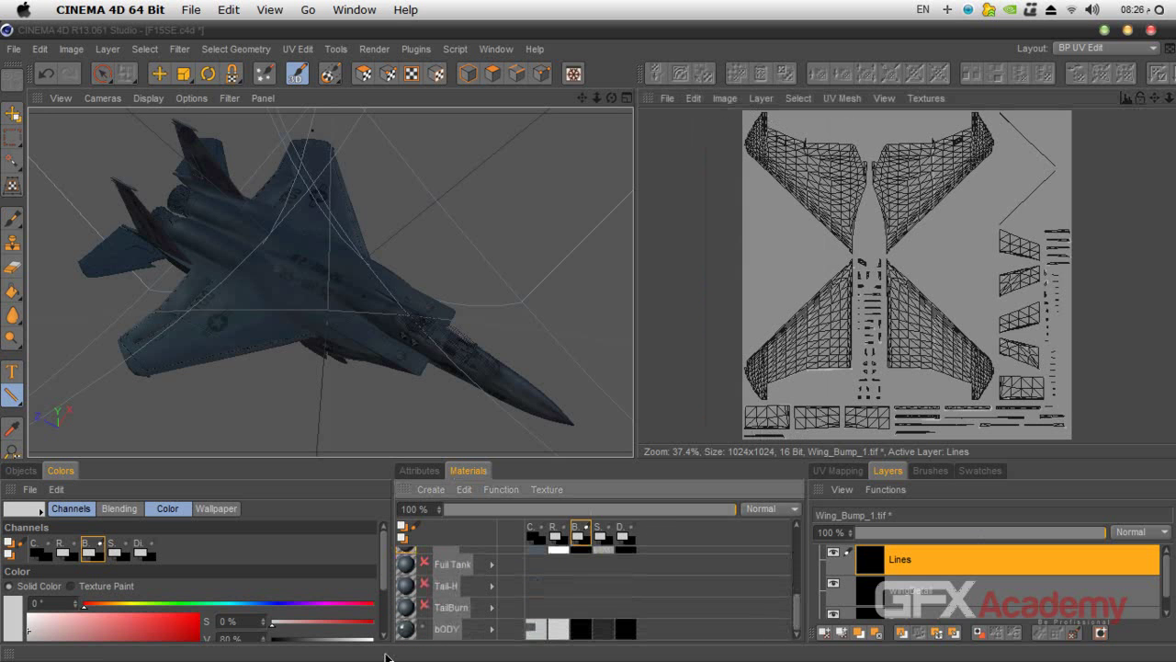
click(429, 630)
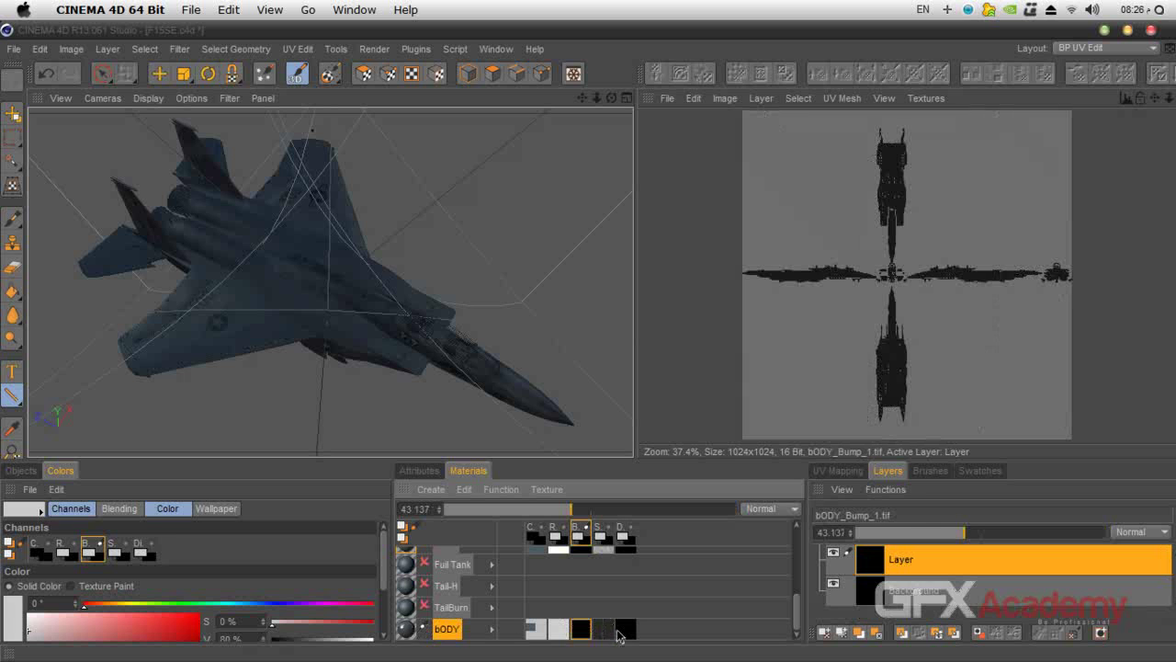
click(607, 629)
click(581, 628)
right_click(582, 628)
click(634, 379)
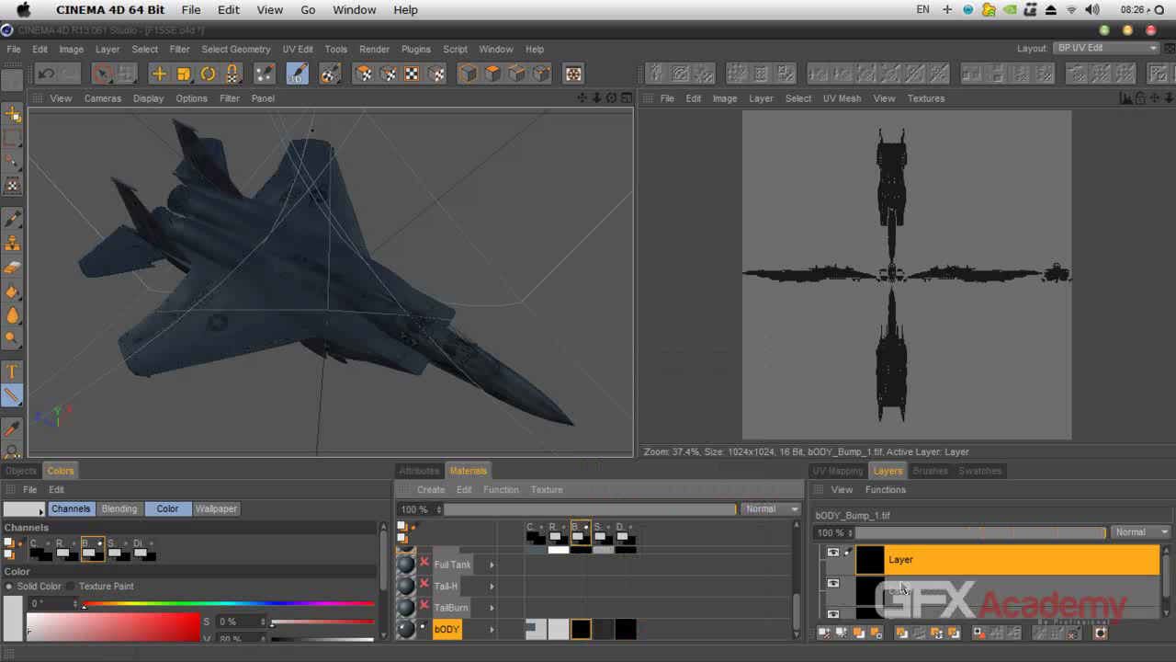
double_click(905, 560)
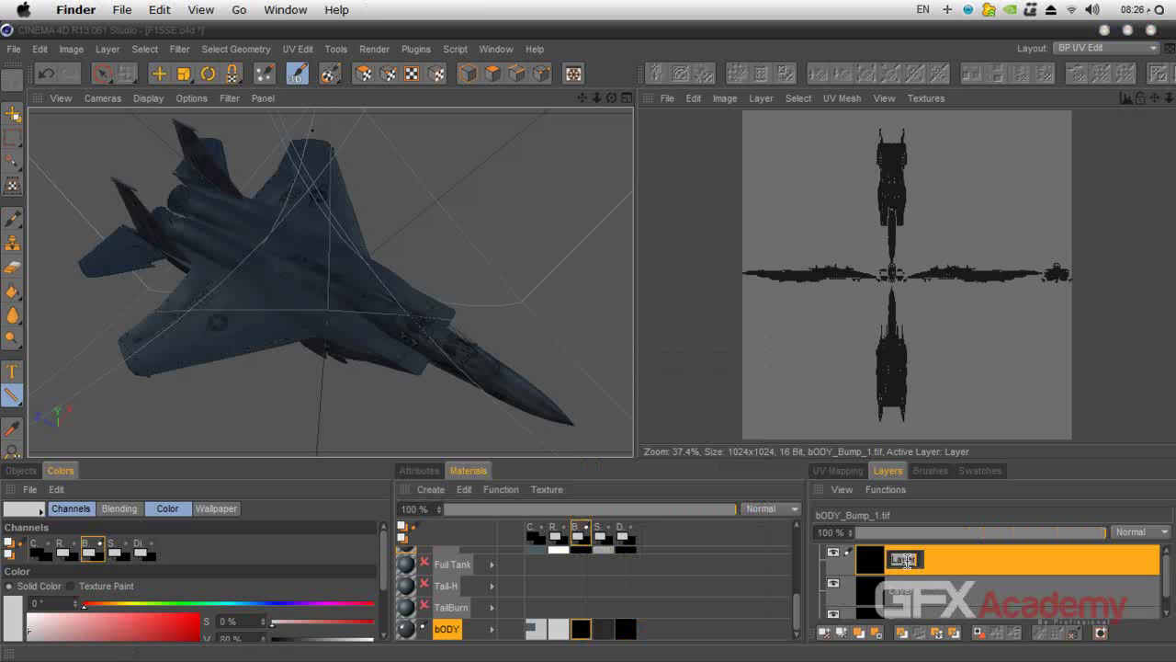
text(Details)
key(Return)
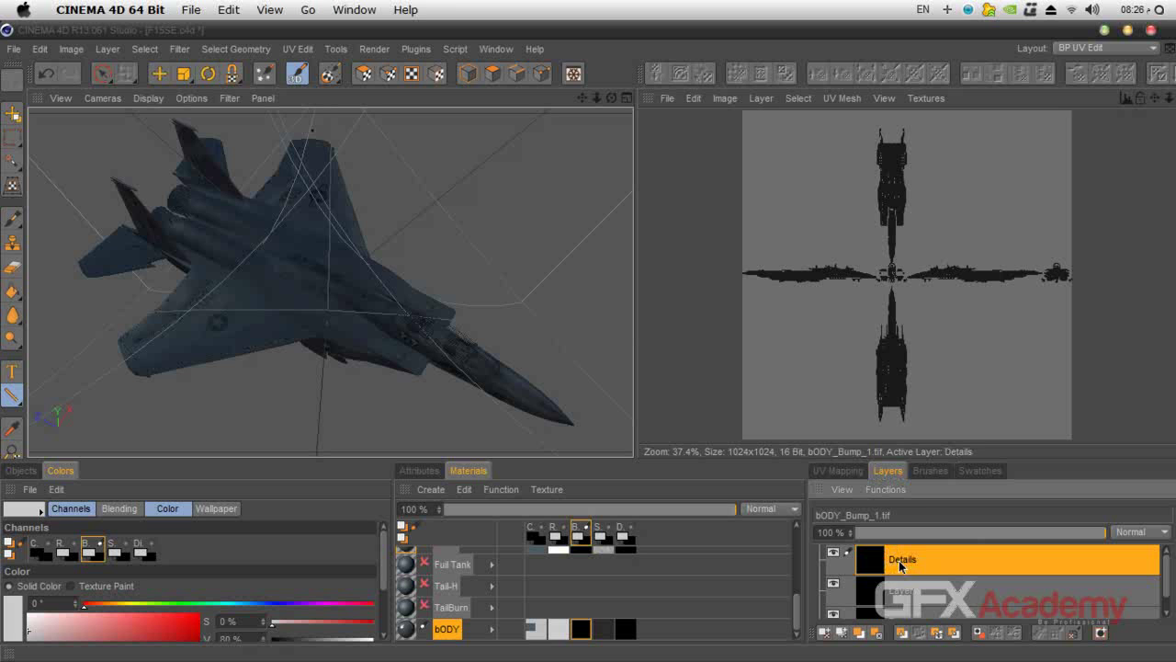
click(877, 635)
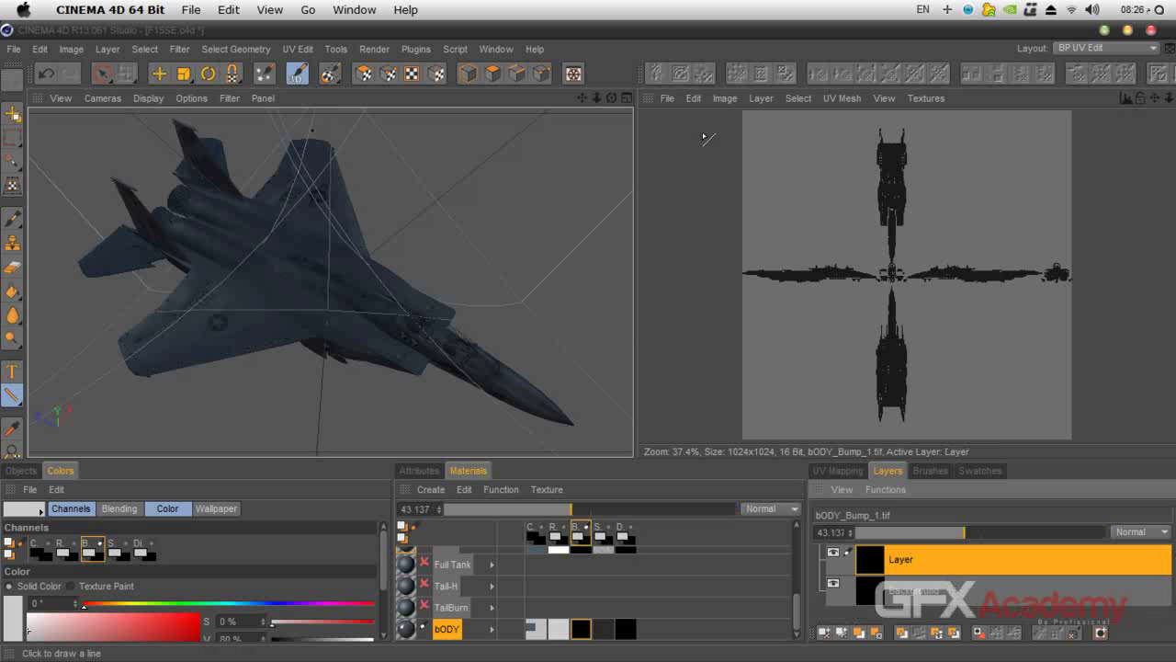
Step: Open the texture image F15EBTOP.jpg from the project's tex folder
click(669, 100)
click(696, 144)
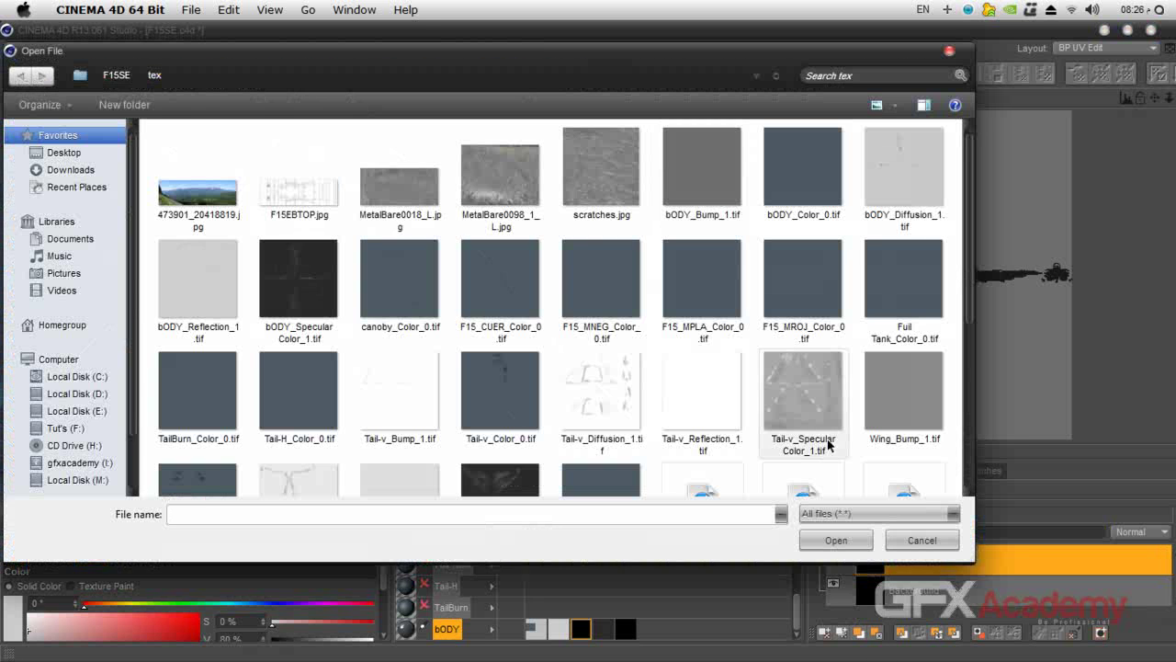
scroll(965, 283, down, 1)
scroll(965, 283, up, 1)
click(285, 197)
double_click(283, 197)
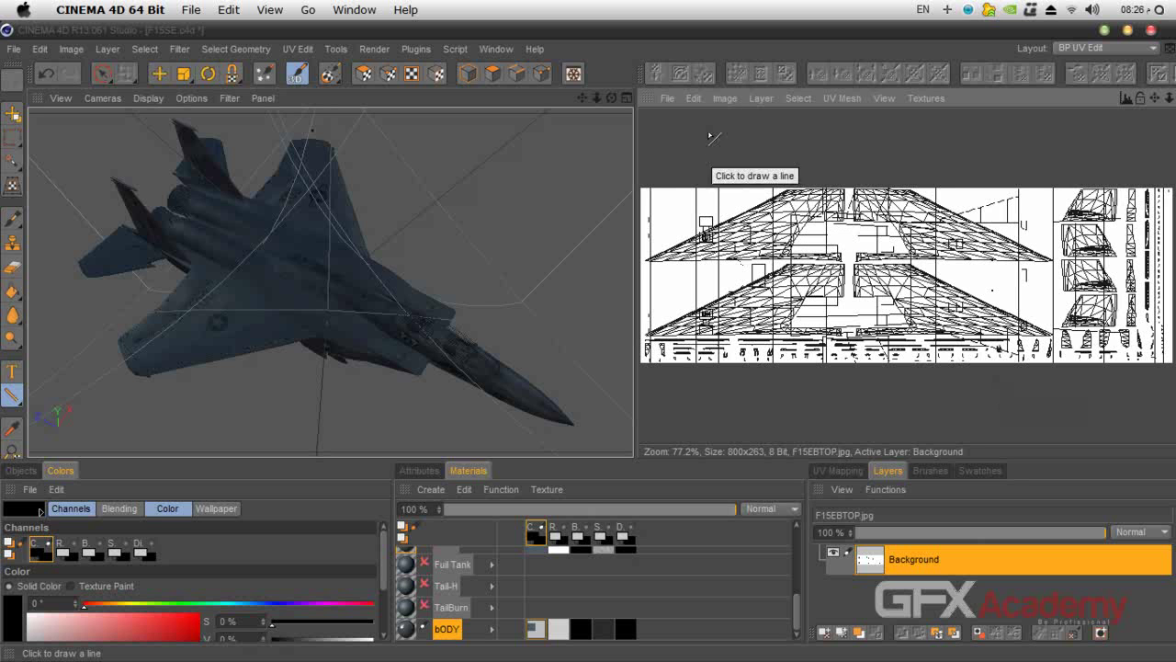
Step: Select the entire F15EBTOP.jpg image and copy it
scroll(762, 317, down, 1)
scroll(762, 317, up, 3)
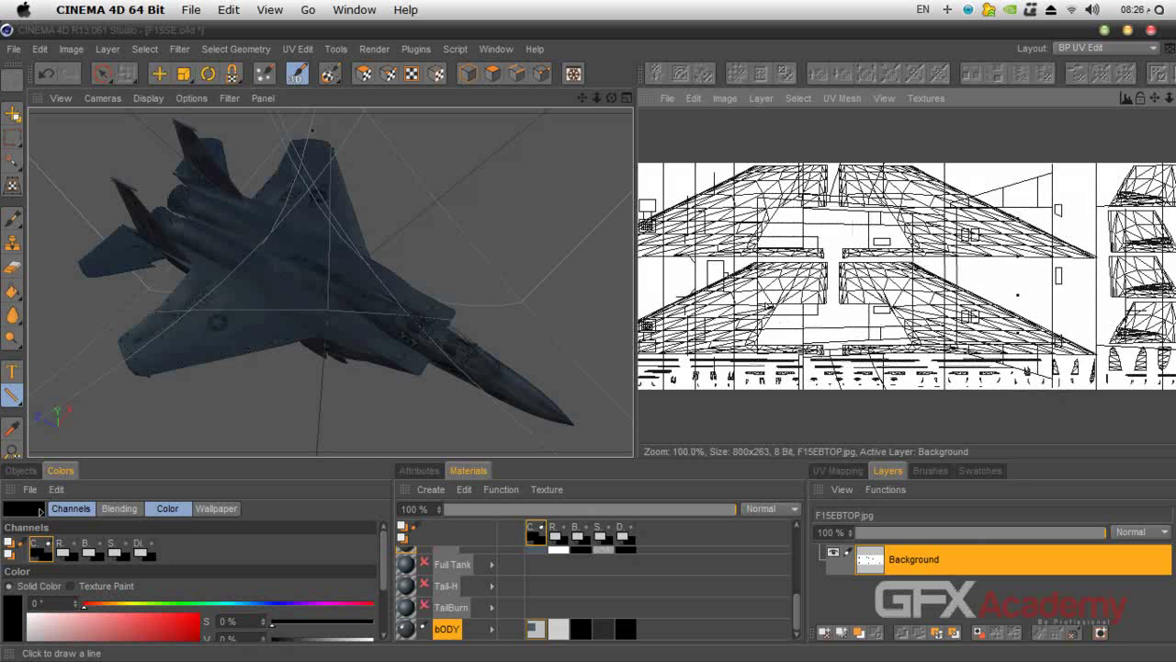
scroll(772, 317, down, 2)
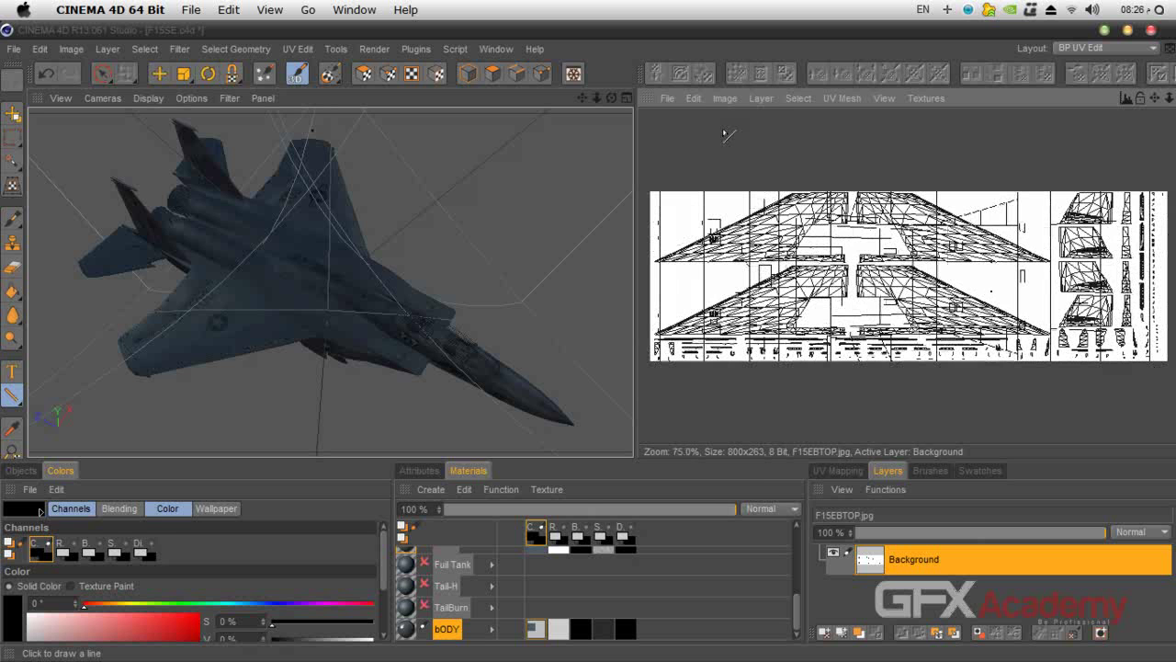
click(795, 98)
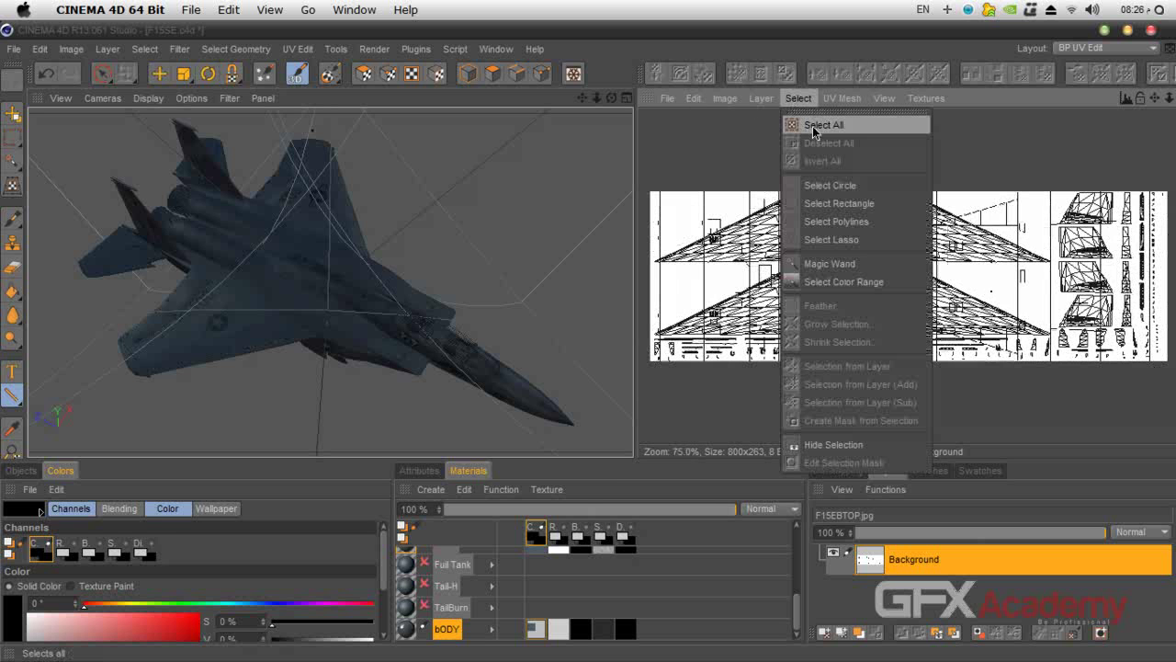
click(812, 126)
click(695, 98)
click(716, 203)
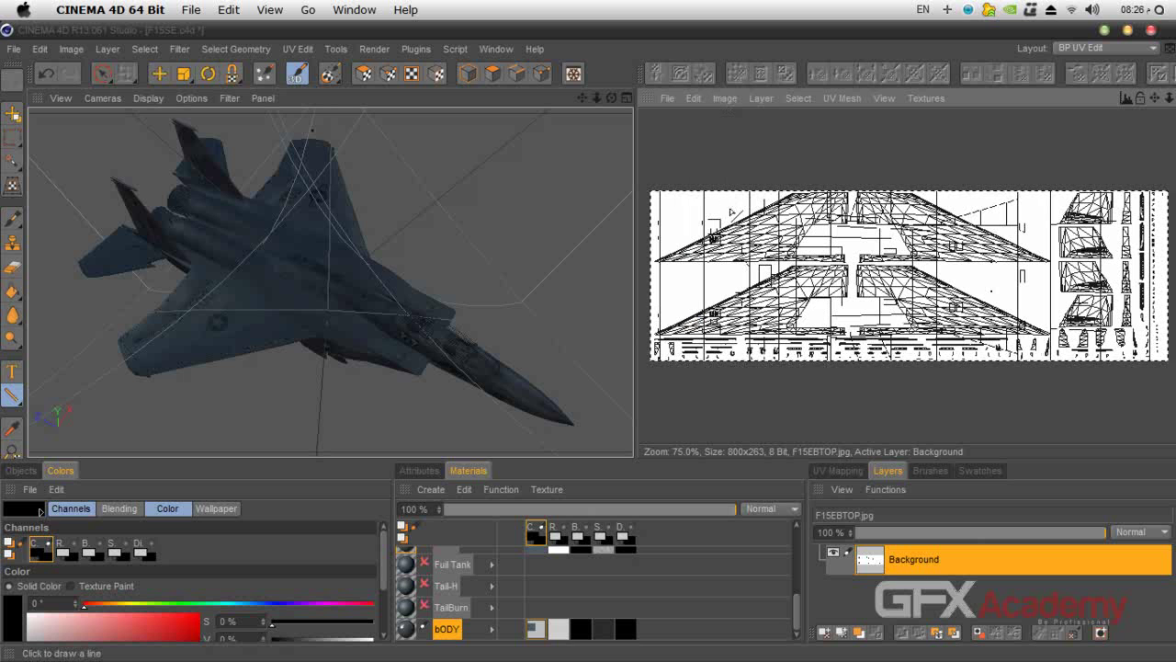
Step: Paste the copied panel-line image into bODY_Bump_1.tif and move it over the upper fuselage UVs
click(926, 98)
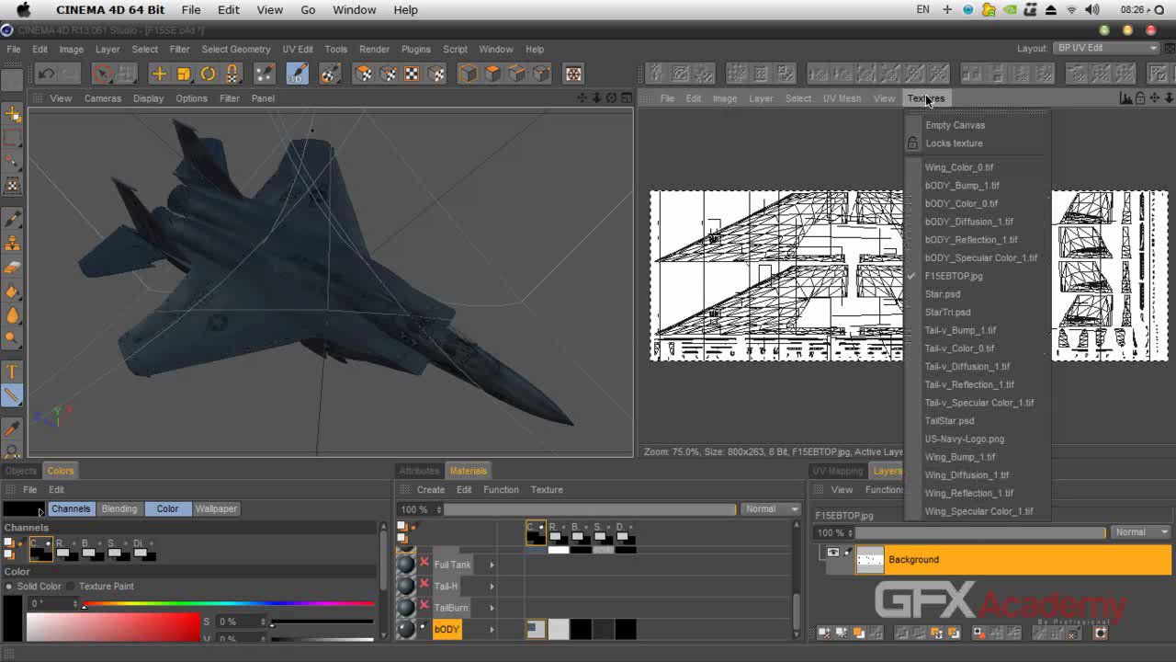
click(974, 185)
click(712, 98)
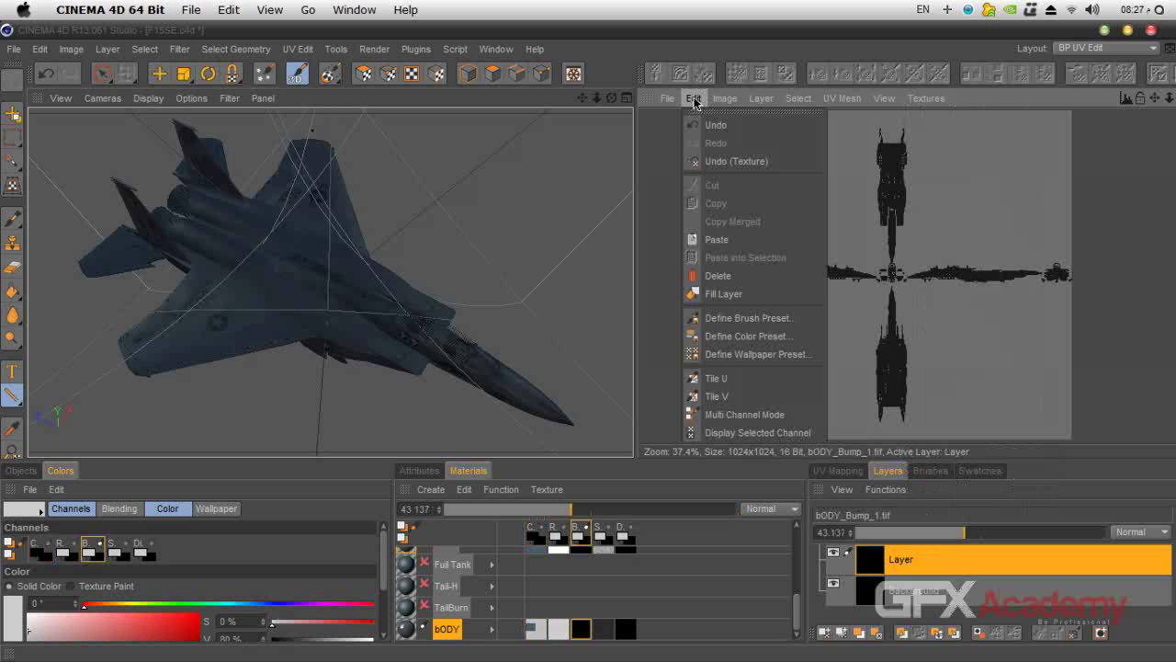
click(740, 244)
drag(974, 168, 967, 207)
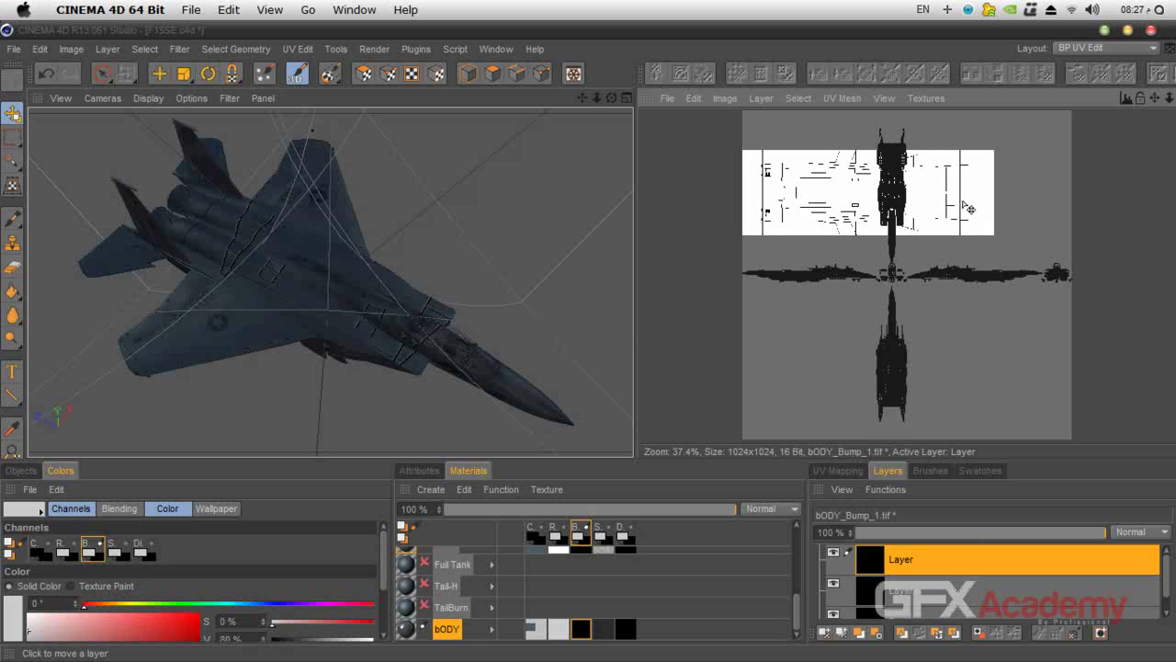
Step: Rotate the pasted panel-line bitmap 90° clockwise with Transform Bitmap and move it down along the fuselage UVs
click(13, 186)
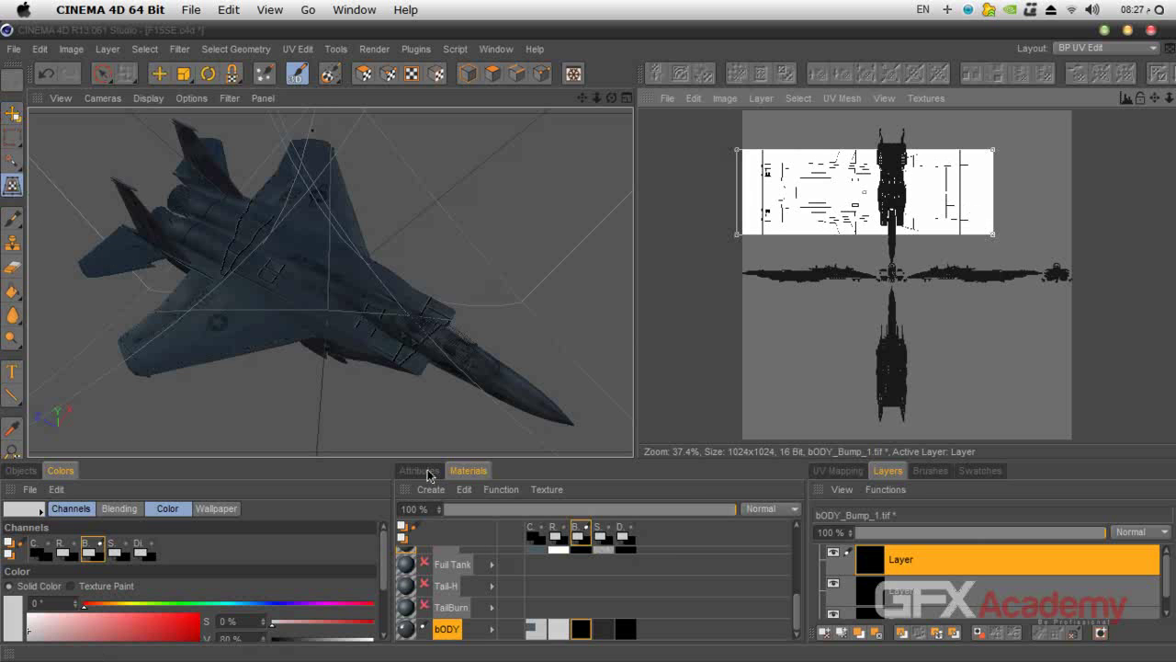
click(429, 471)
click(527, 592)
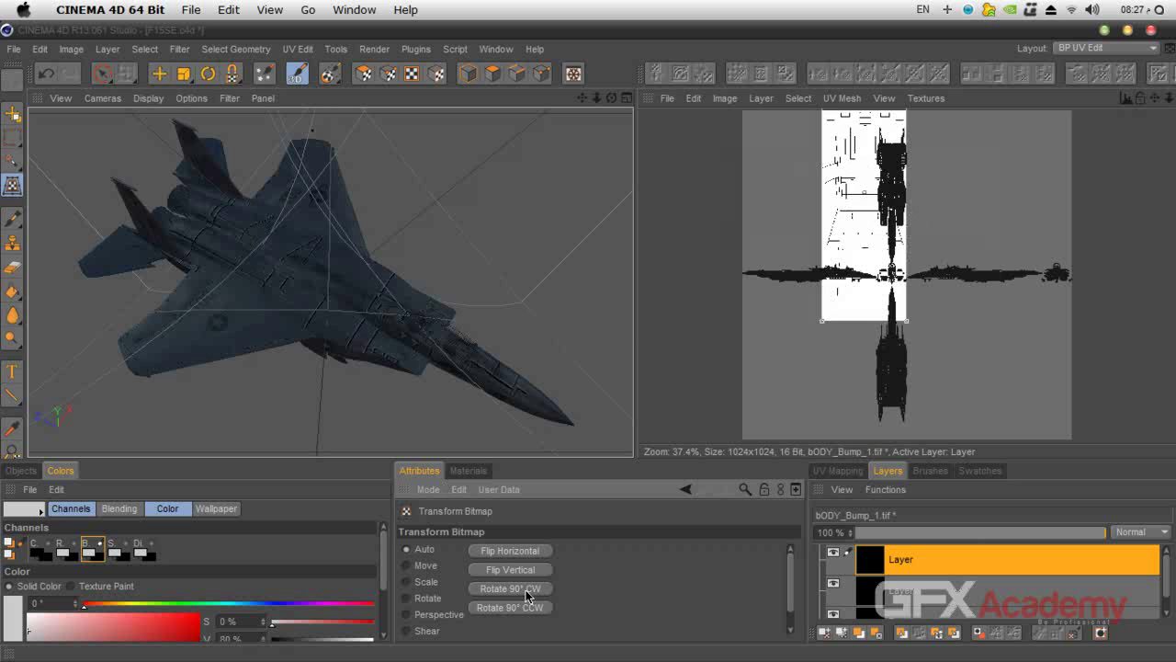
drag(856, 209, 851, 313)
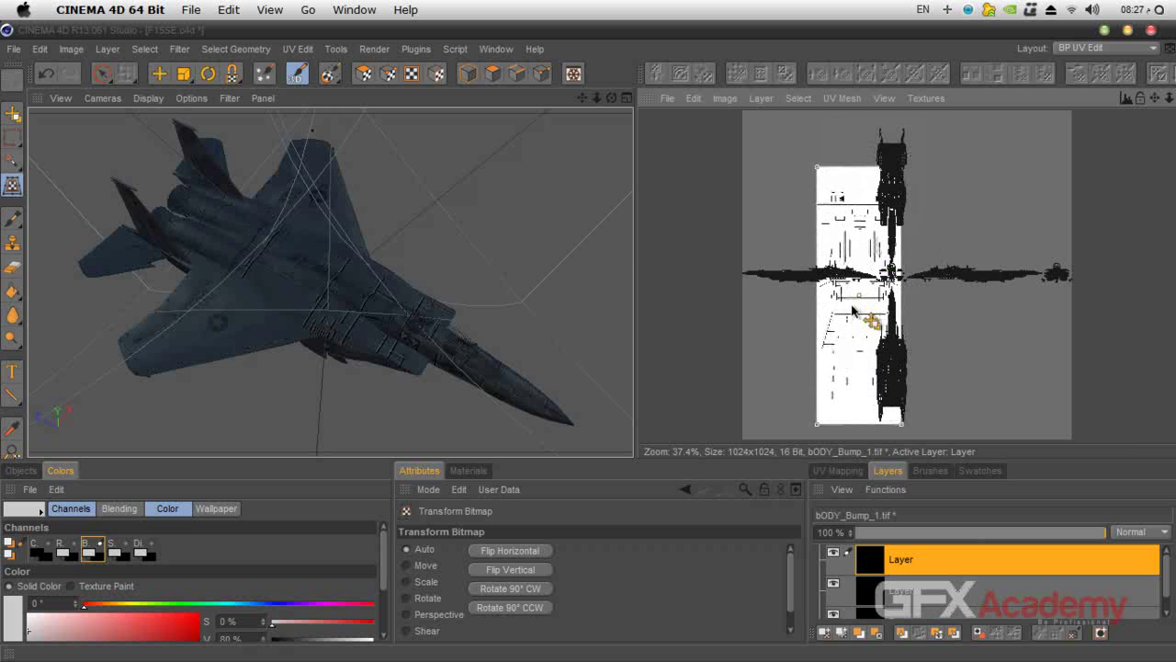
Step: Turn the panel-line bitmap around with two further 90° clockwise rotations
scroll(852, 309, up, 5)
scroll(851, 309, down, 2)
scroll(850, 309, up, 2)
scroll(851, 308, down, 2)
scroll(852, 312, down, 2)
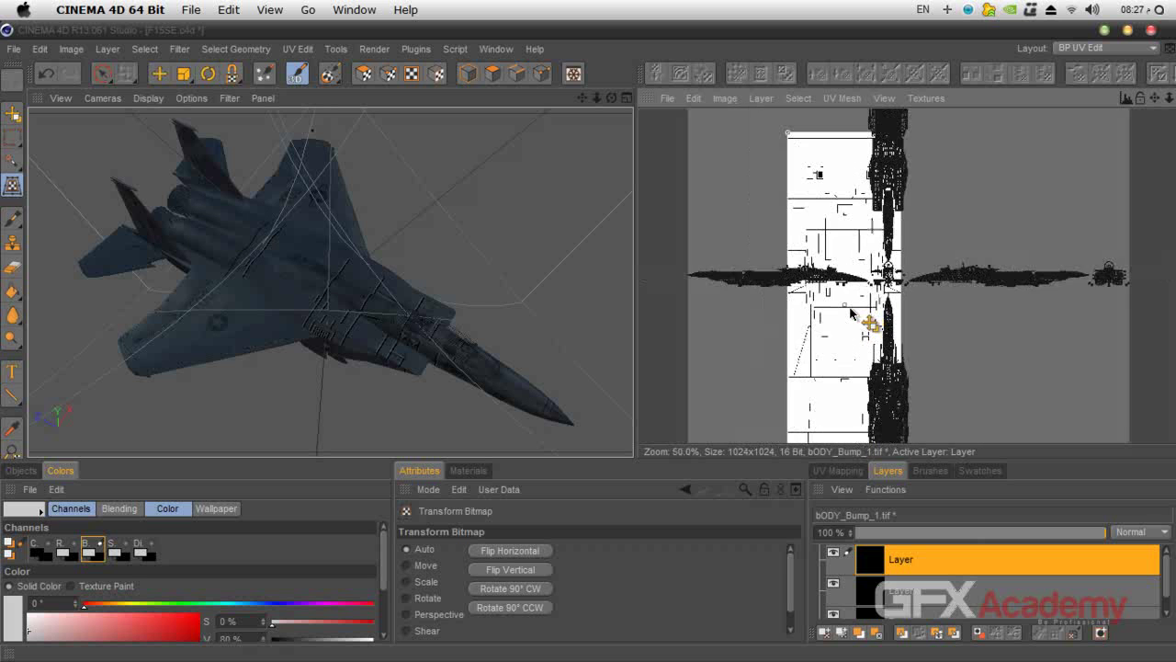
click(531, 590)
click(531, 589)
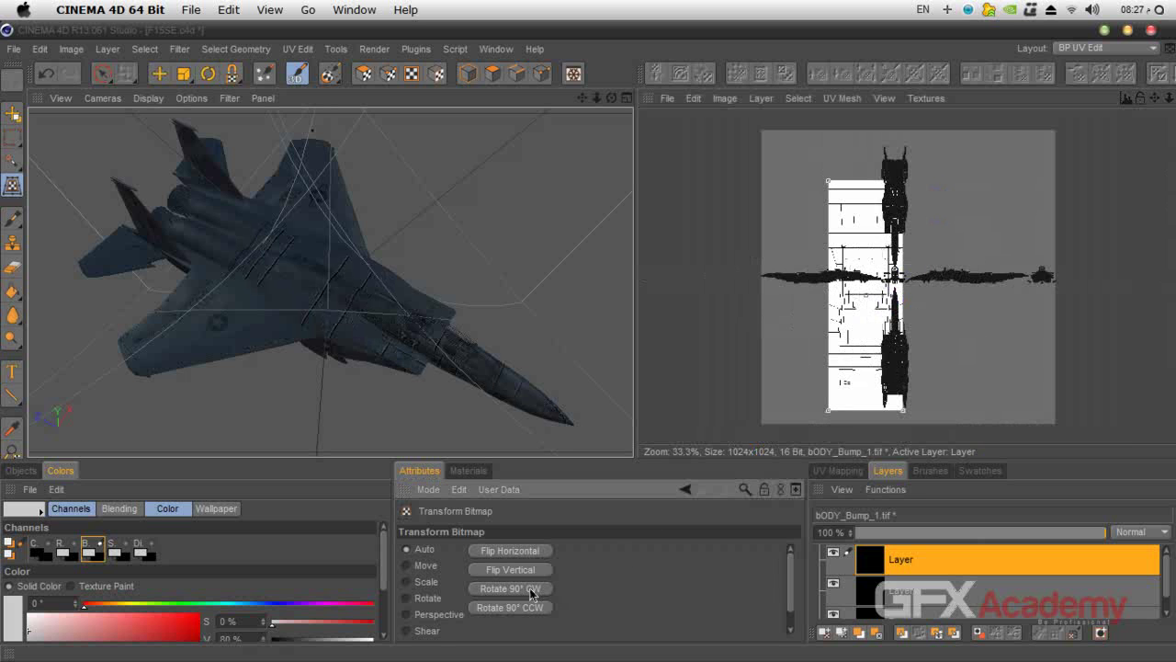
Step: Scale the panel-line bitmap down to about the fuselage width and place it over the upper fuselage UV mesh
scroll(946, 340, up, 5)
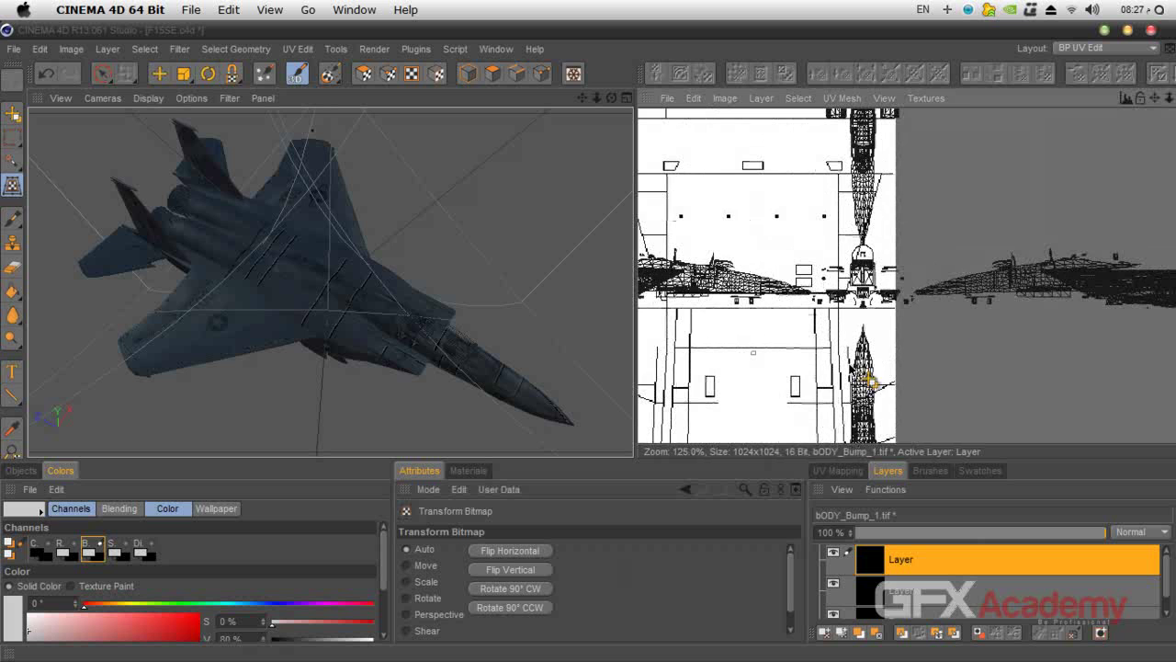
drag(796, 347, 937, 299)
scroll(949, 310, down, 3)
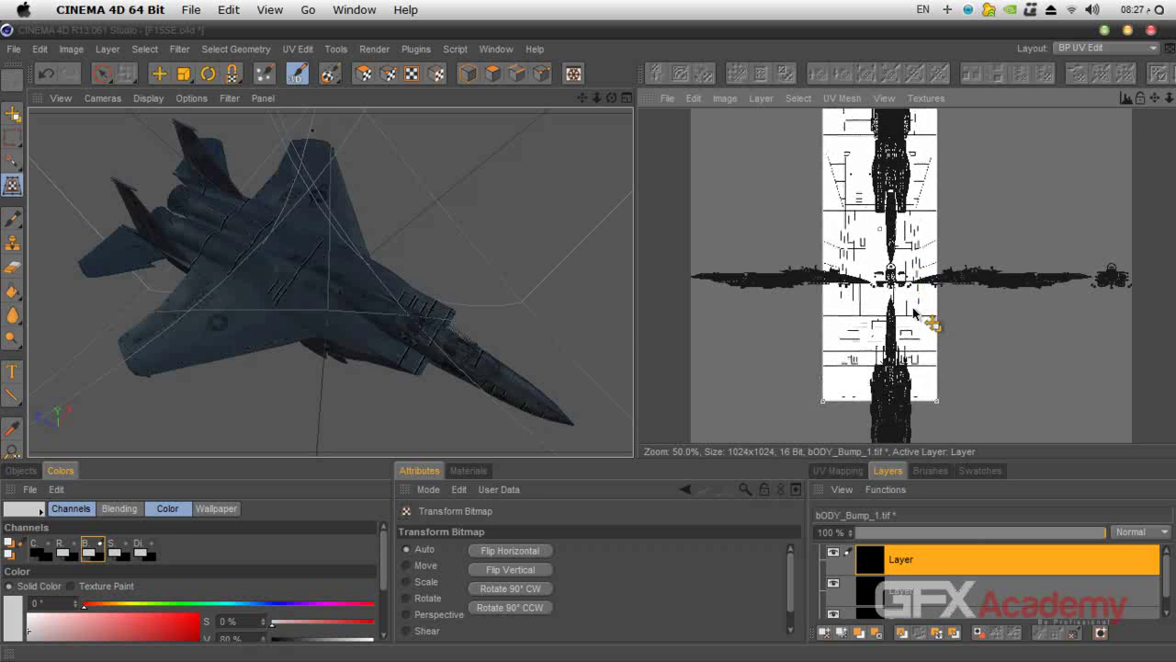
drag(938, 405, 887, 230)
drag(1154, 97, 1144, 207)
drag(867, 338, 879, 290)
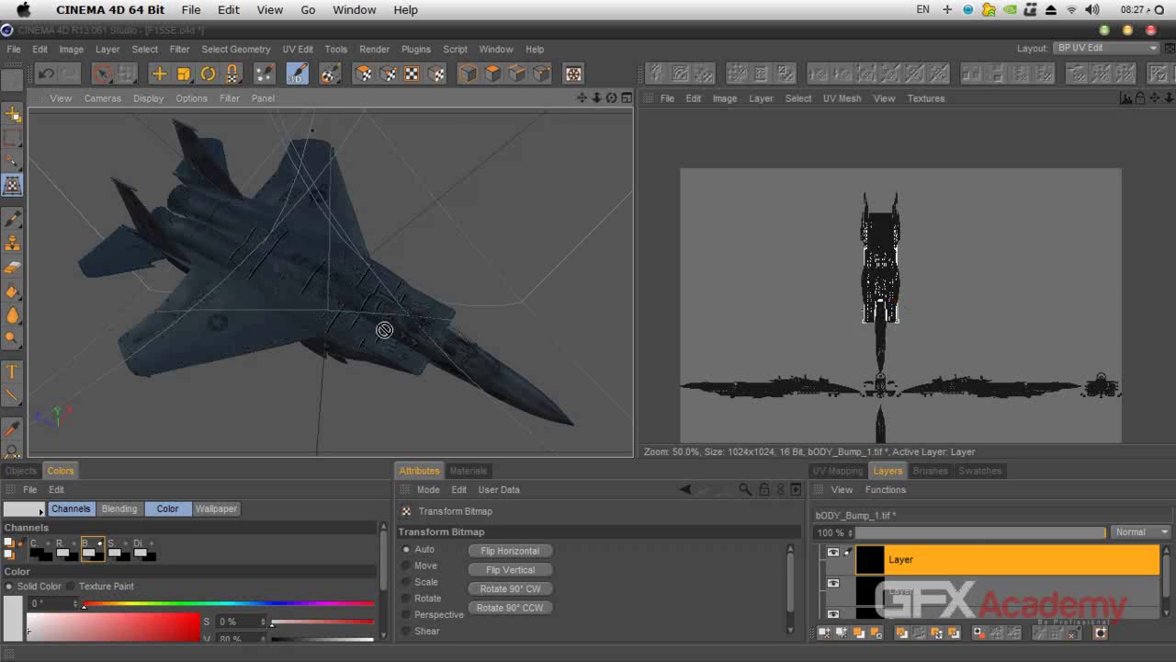
Step: Fine-tune the sideways position of the panel-line bitmap to centre it on the fuselage UV mesh
scroll(383, 330, up, 3)
scroll(405, 342, up, 1)
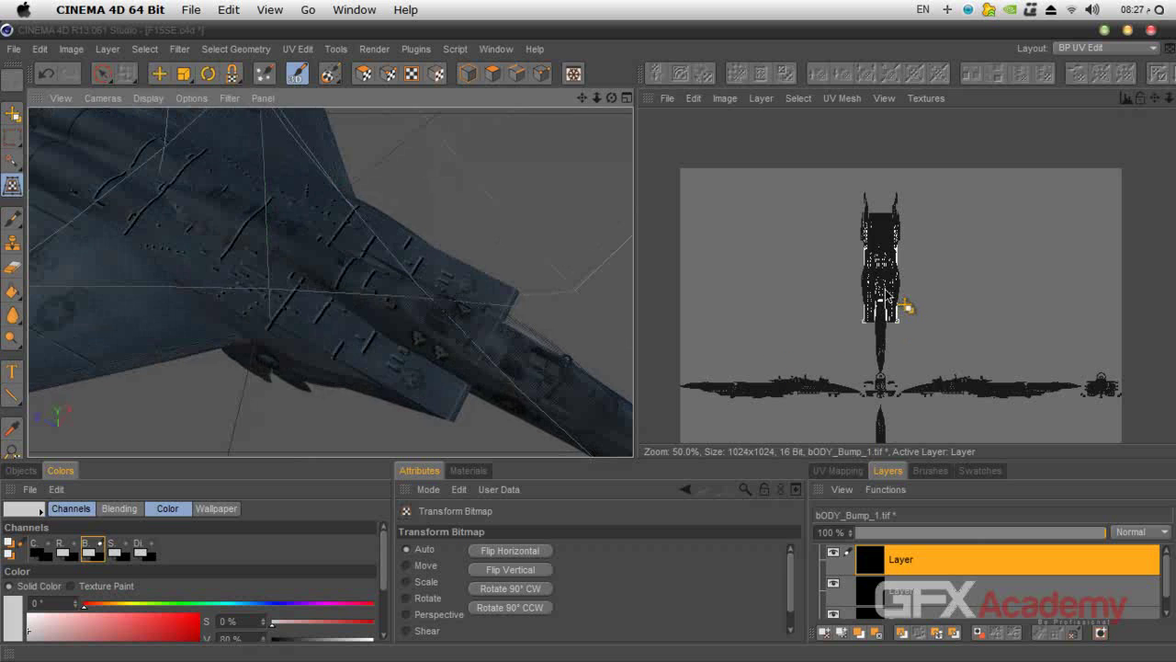
drag(905, 306, 906, 305)
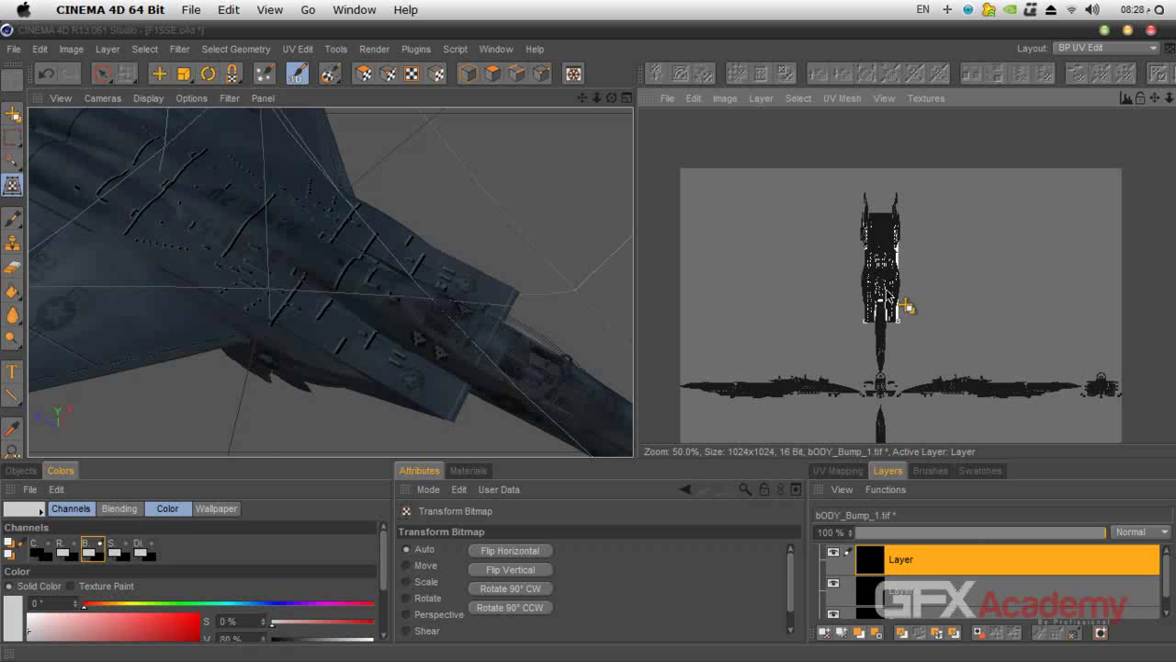
scroll(884, 297, up, 4)
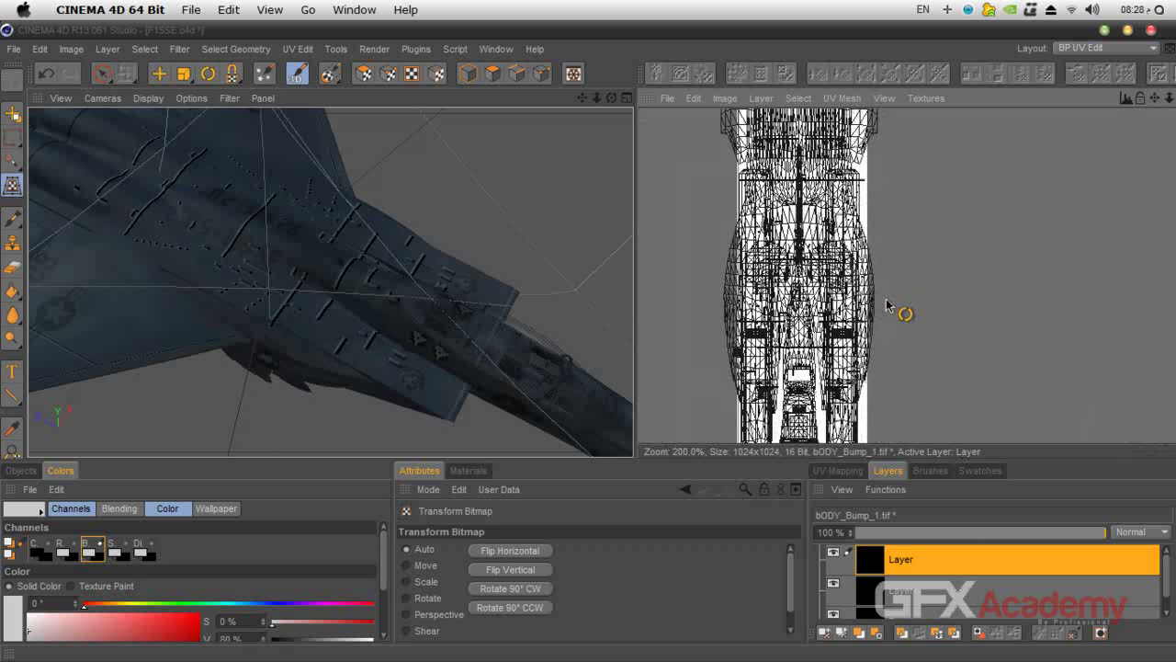
drag(829, 325, 826, 324)
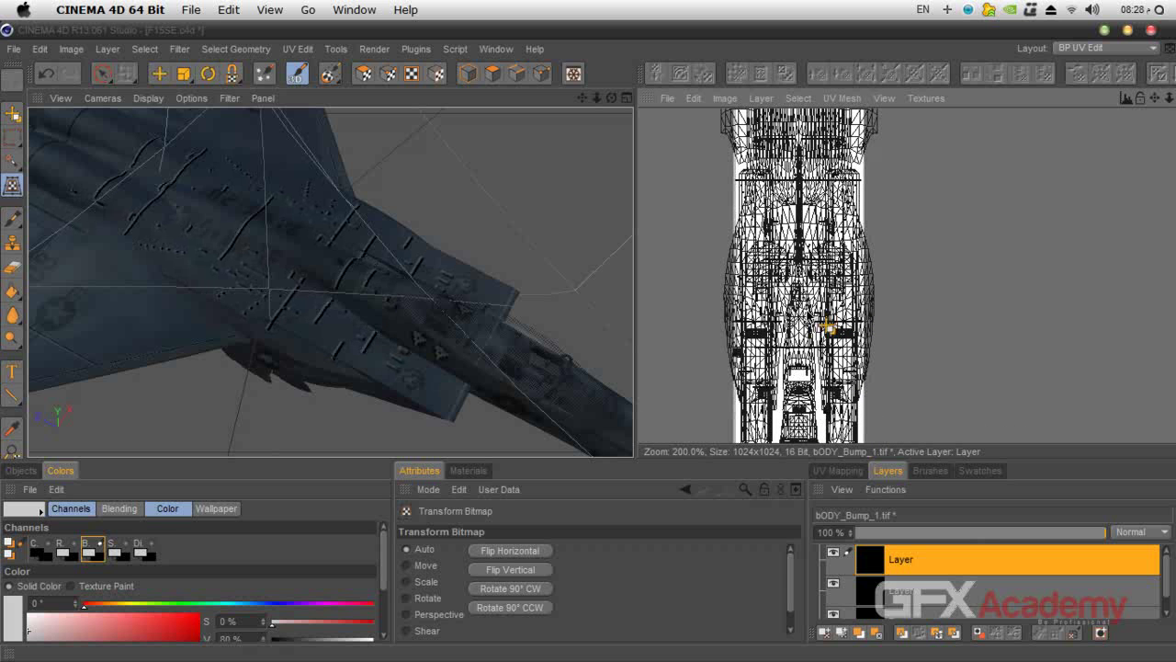
Step: Widen the panel-line bitmap slightly on both sides to match the width of the fuselage UVs
scroll(827, 325, down, 1)
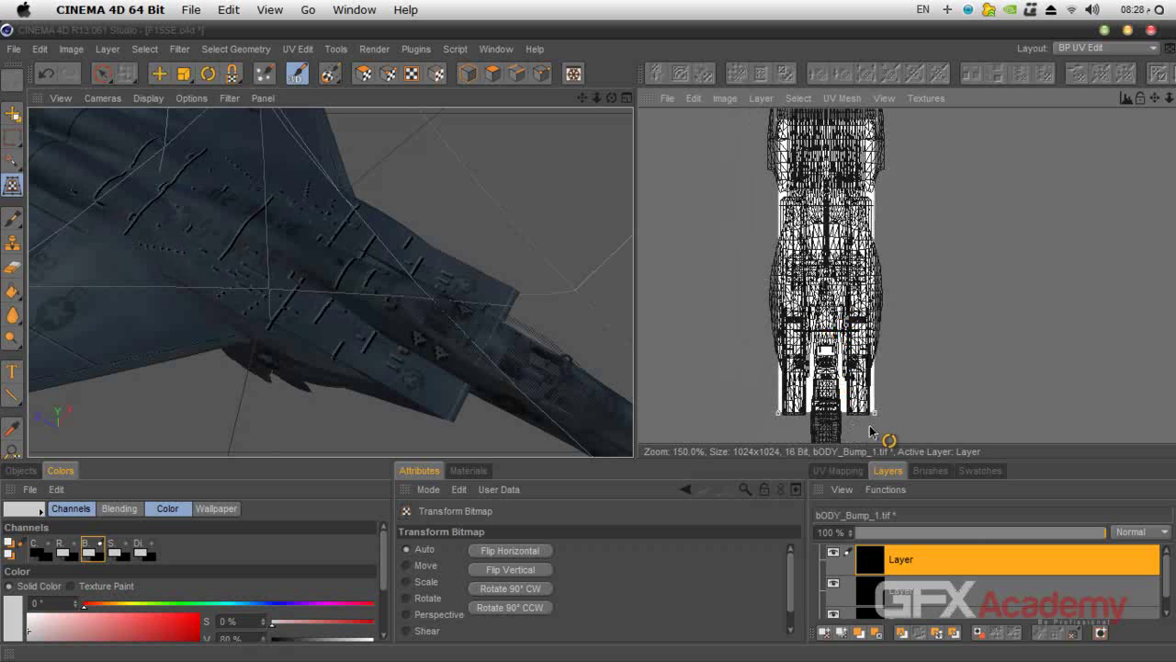
drag(876, 414, 878, 412)
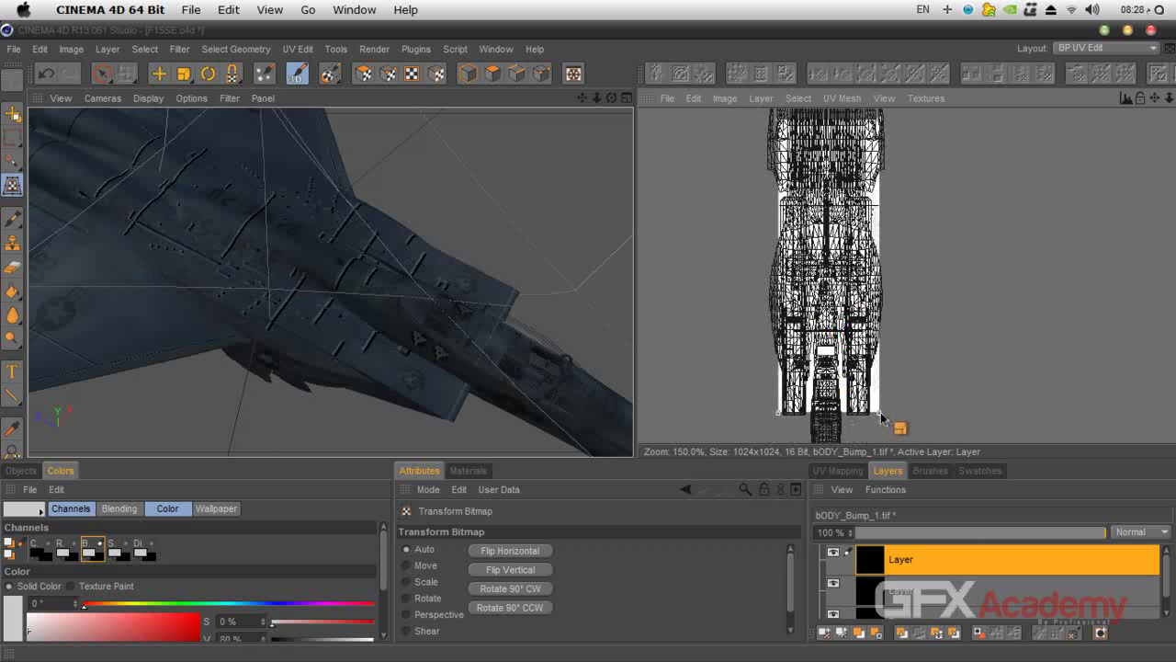
drag(777, 418, 772, 417)
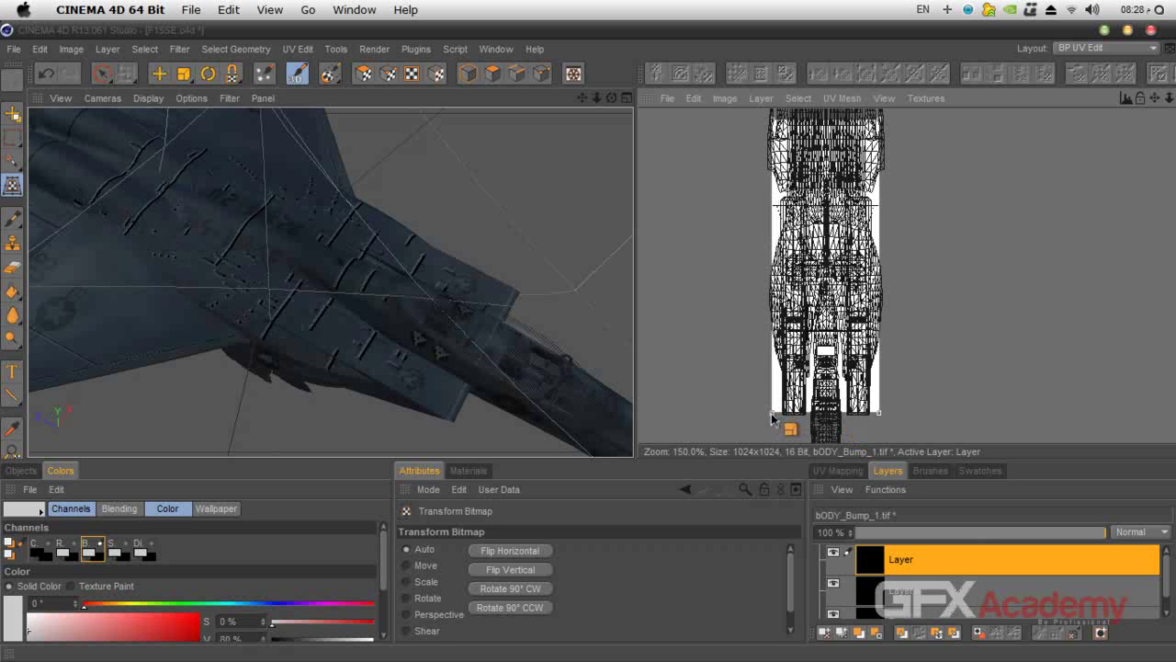
Step: Apply the bitmap transformation by switching to the Move Layer tool
scroll(384, 296, down, 3)
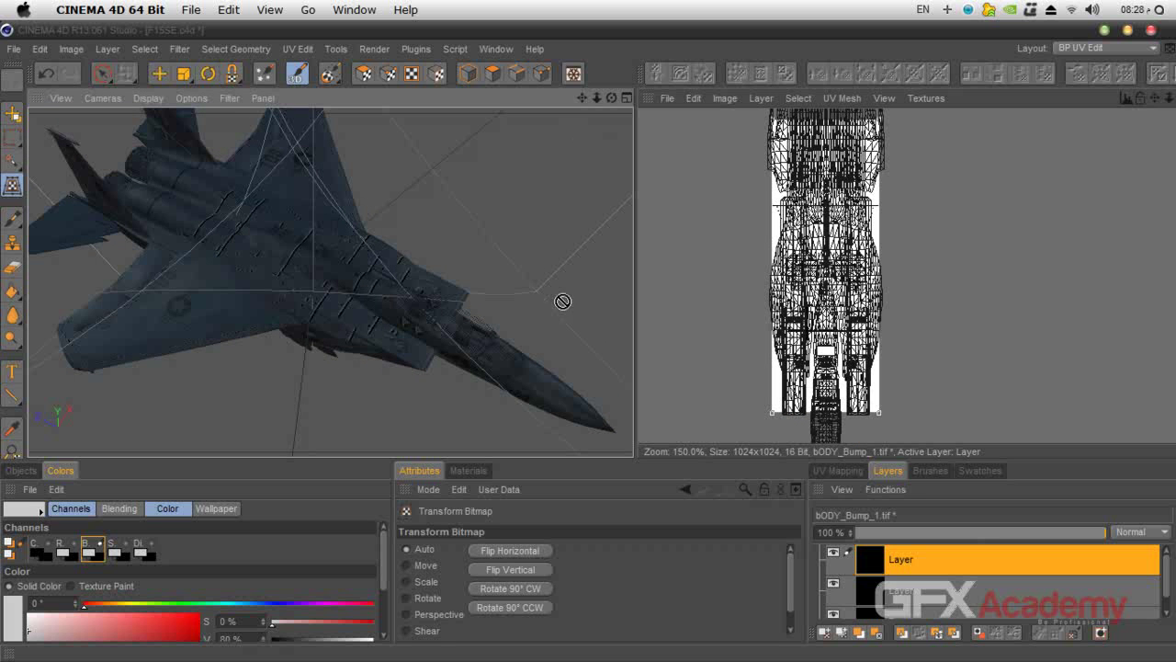
click(12, 114)
click(533, 407)
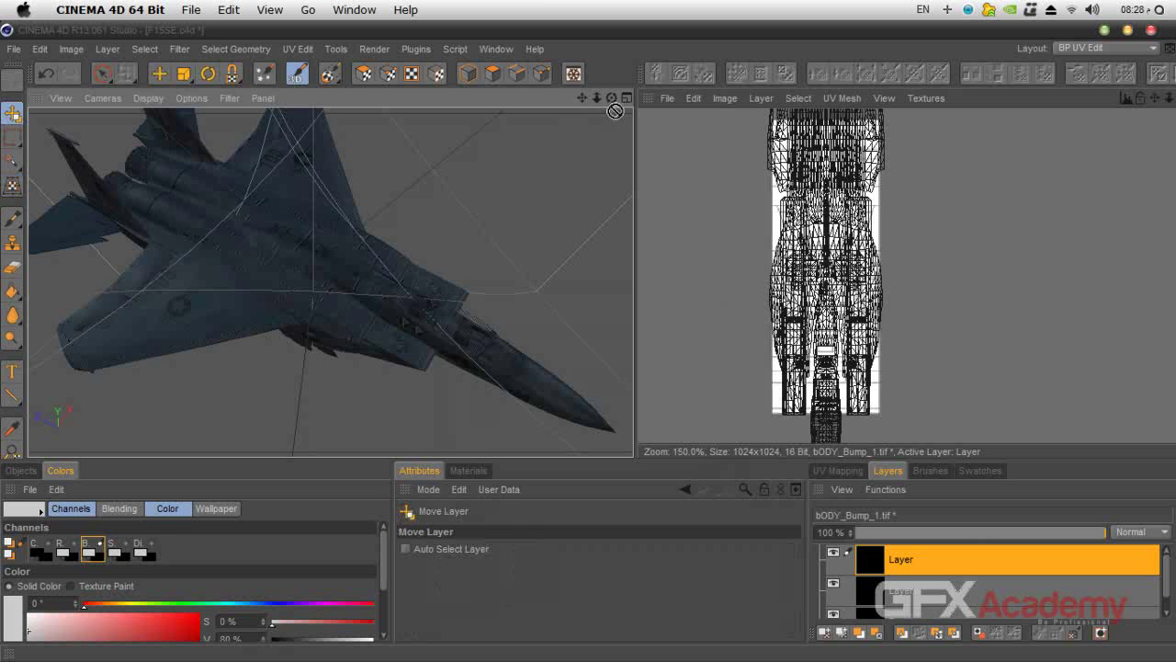
Step: Orbit to a closer view of the jet's upper body, render it to the Picture Viewer and inspect the fuselage
alt+drag(140, 149, 139, 148)
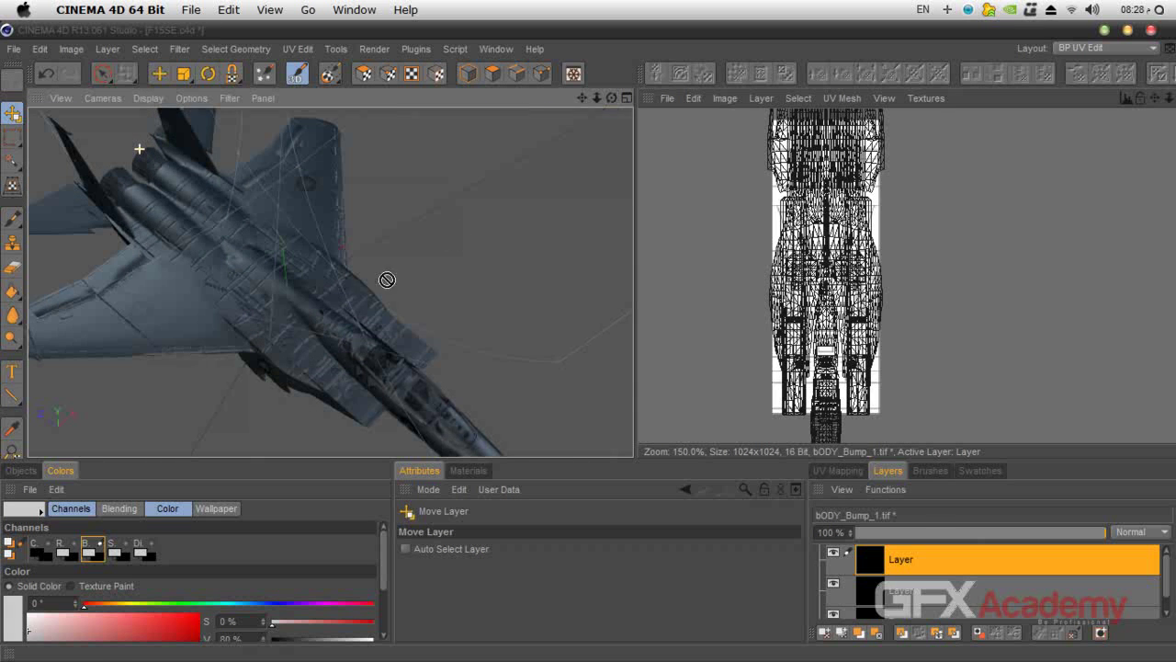
key(shift+r)
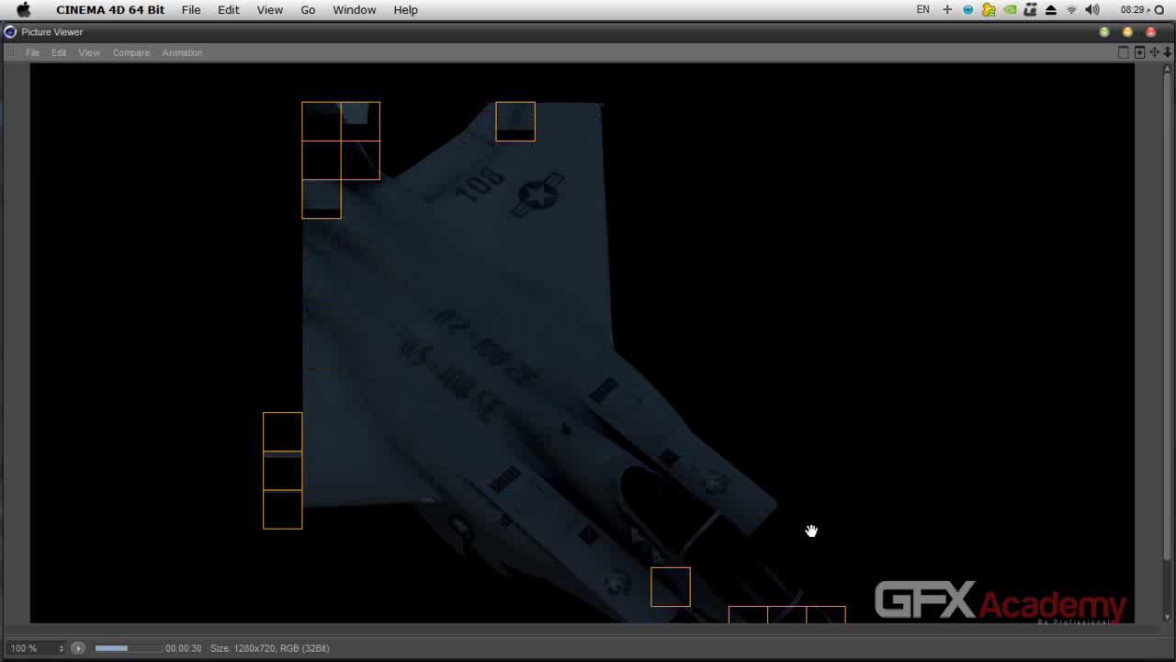
drag(812, 530, 851, 407)
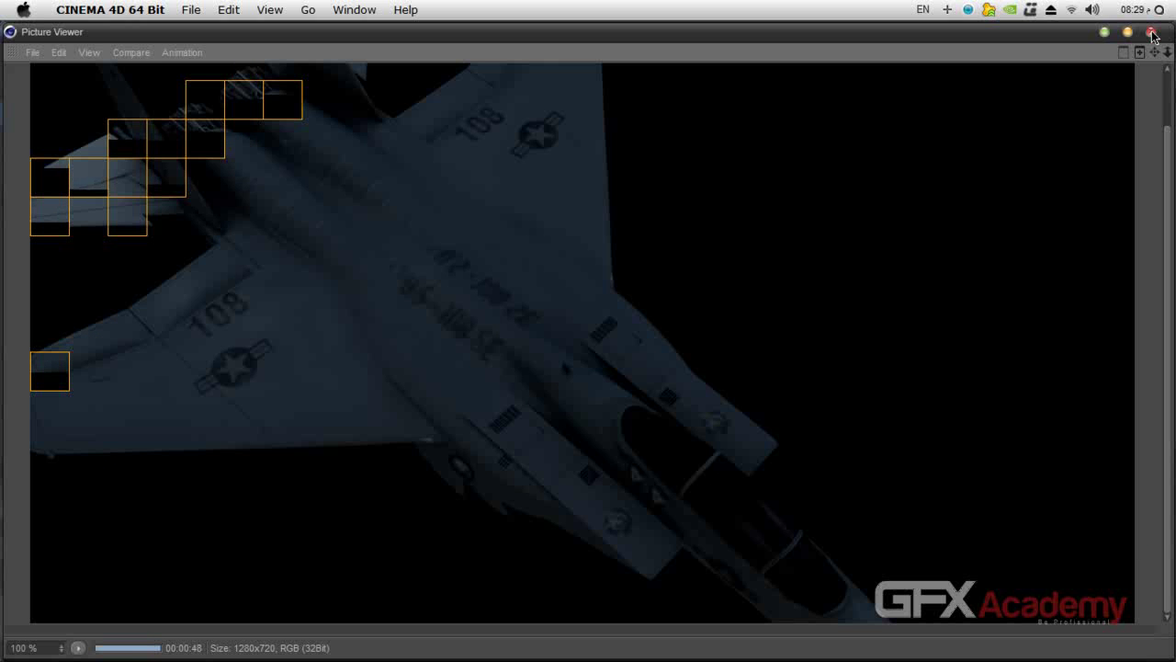
Step: Stop the running render, pull back to a view of the whole jet, render it to the Picture Viewer and inspect the result
click(1151, 33)
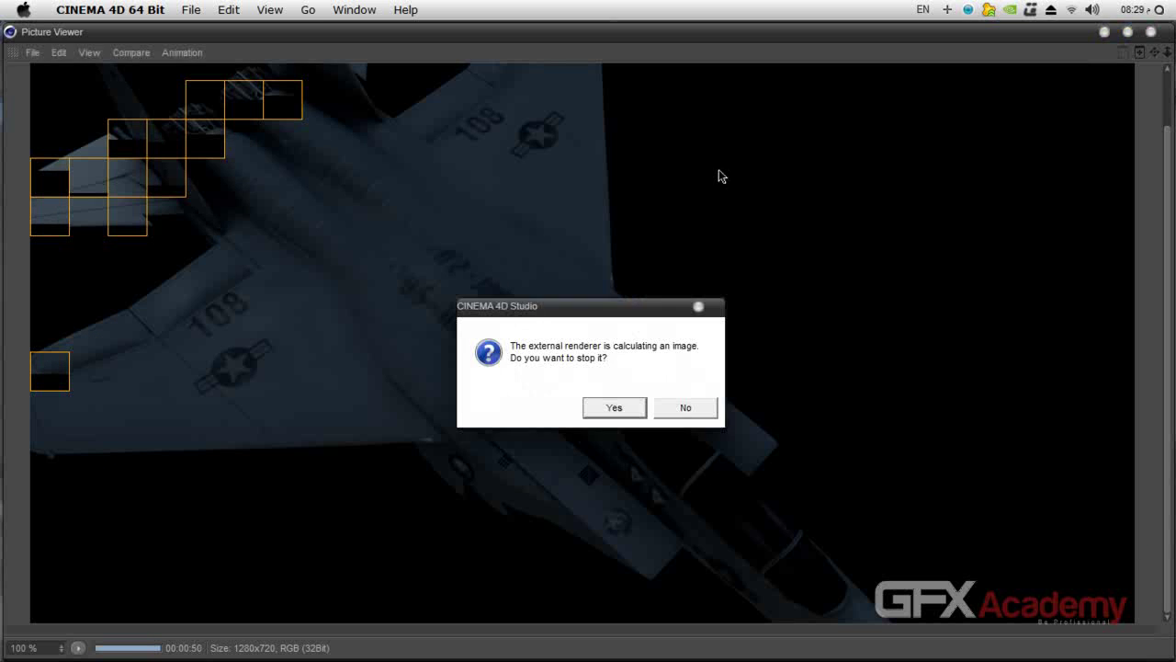
click(614, 407)
drag(612, 99, 615, 134)
scroll(440, 273, down, 6)
mouse_move(421, 306)
mouse_down()
mouse_move(485, 310)
mouse_move(412, 311)
mouse_up()
key(shift+r)
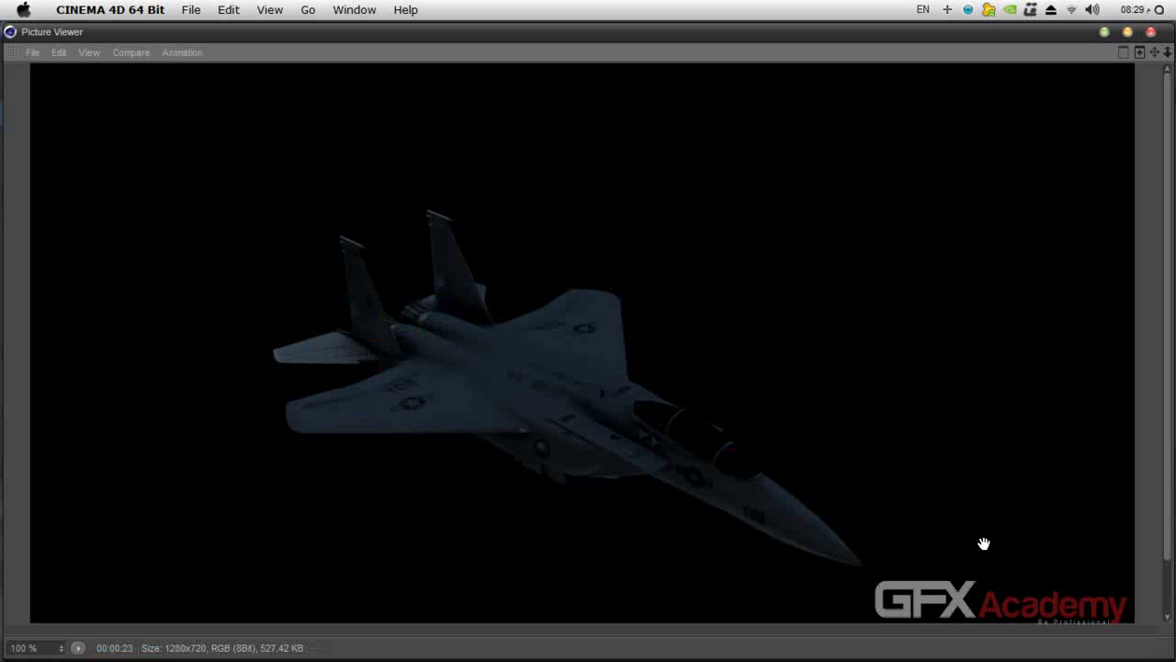
click(1151, 31)
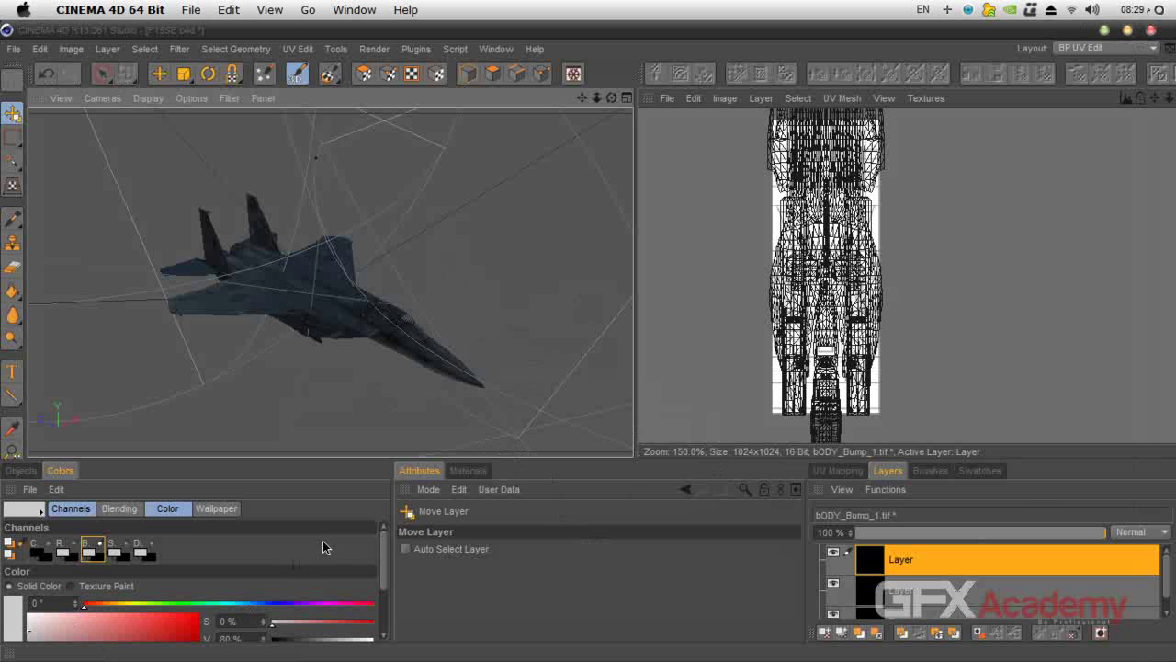
Step: In the bODY material's colour texture, set the blending mode of both TriStar layers to Multiply
click(469, 470)
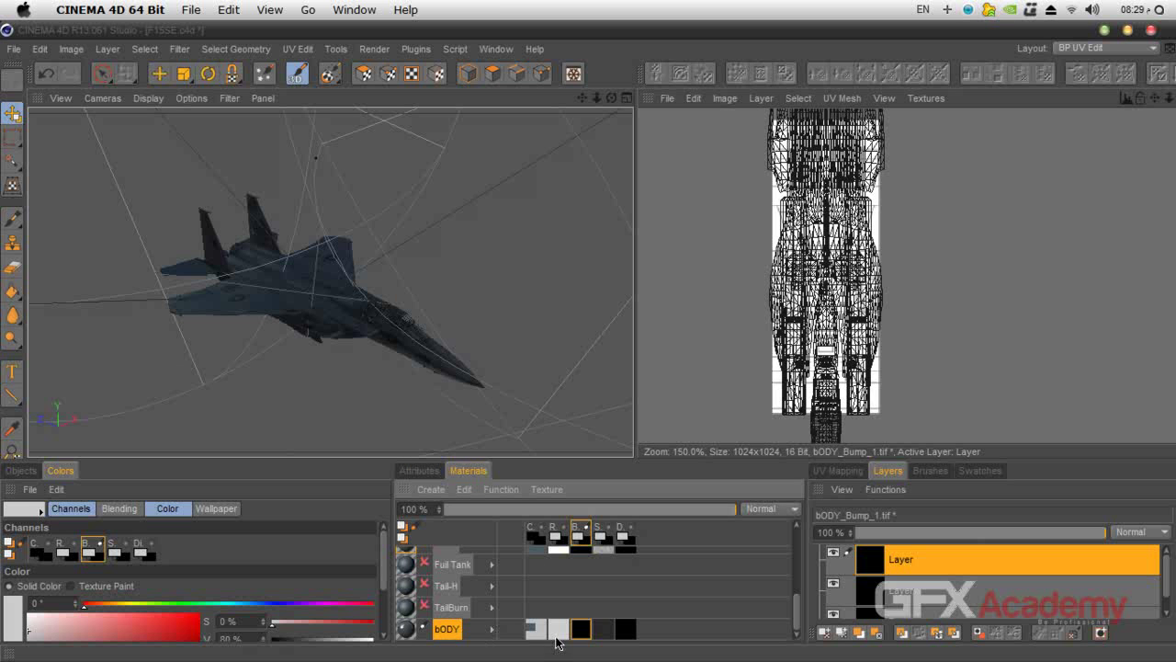
click(534, 630)
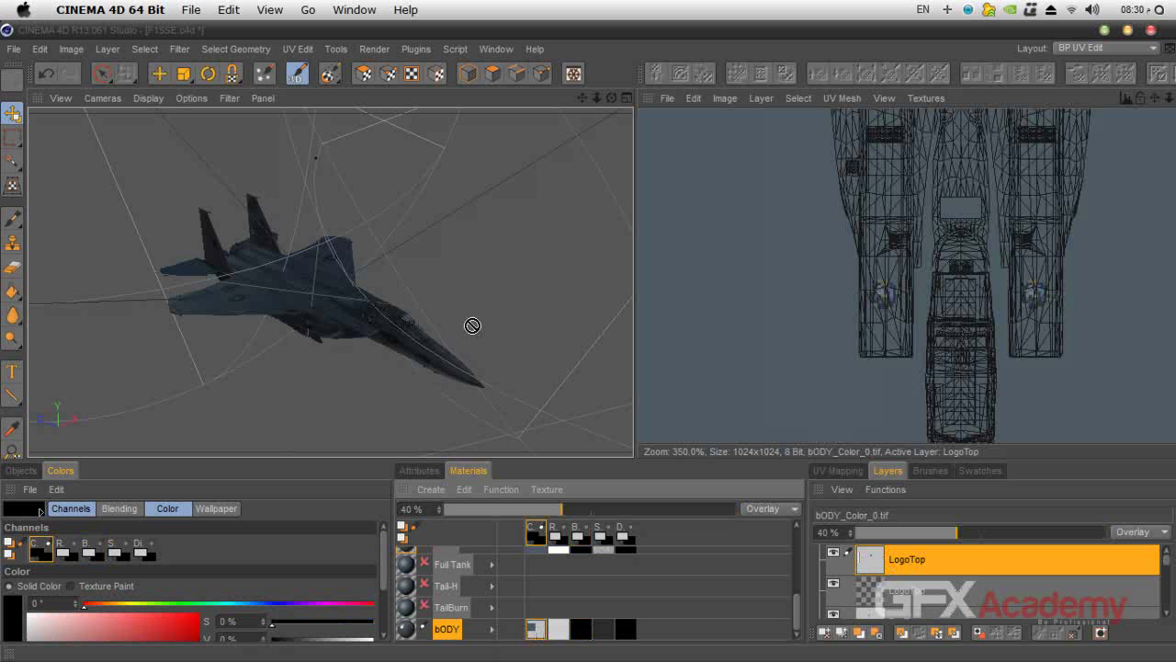
mouse_move(1167, 569)
mouse_down()
mouse_move(1168, 581)
mouse_move(1168, 570)
mouse_up()
click(922, 604)
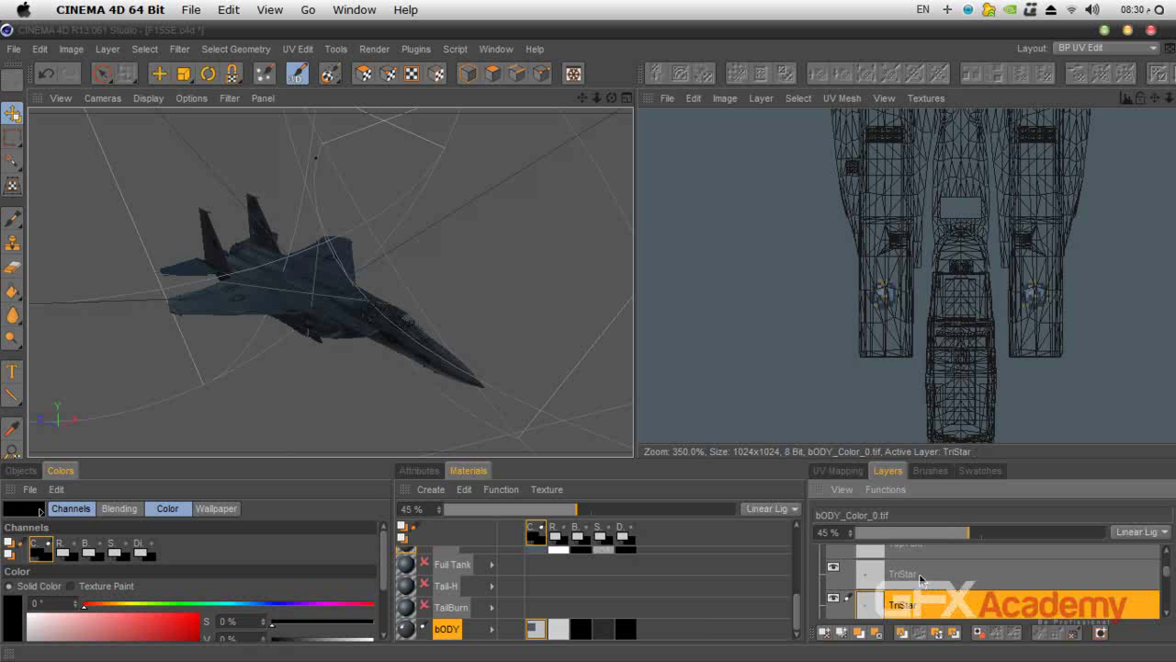
click(922, 576)
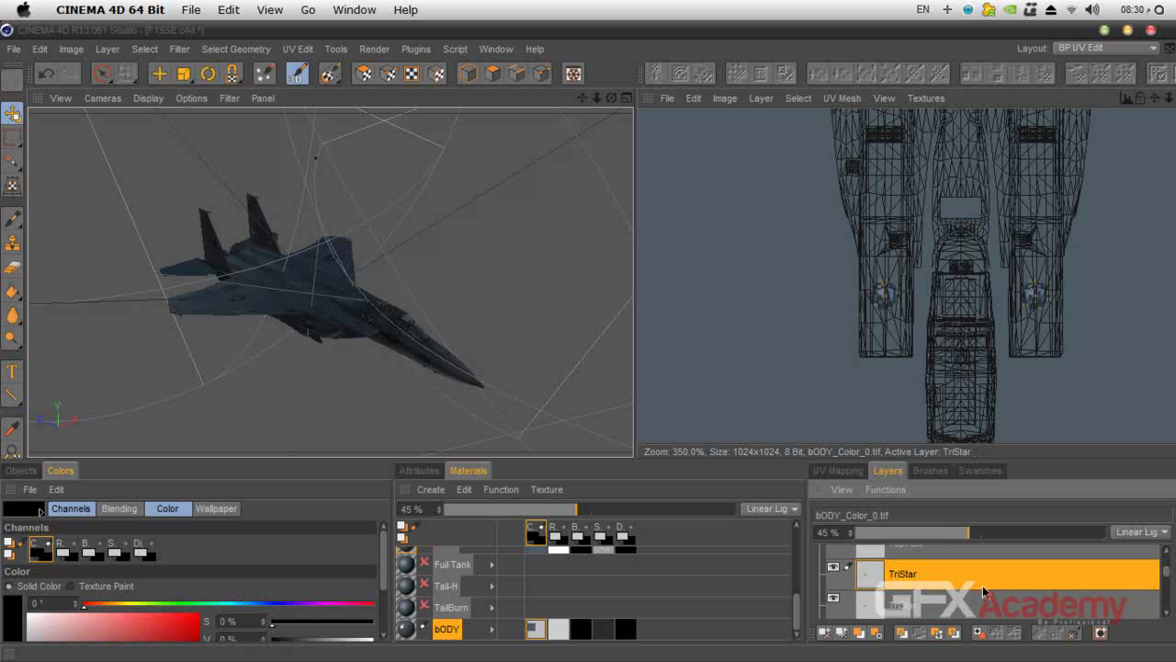
click(1149, 532)
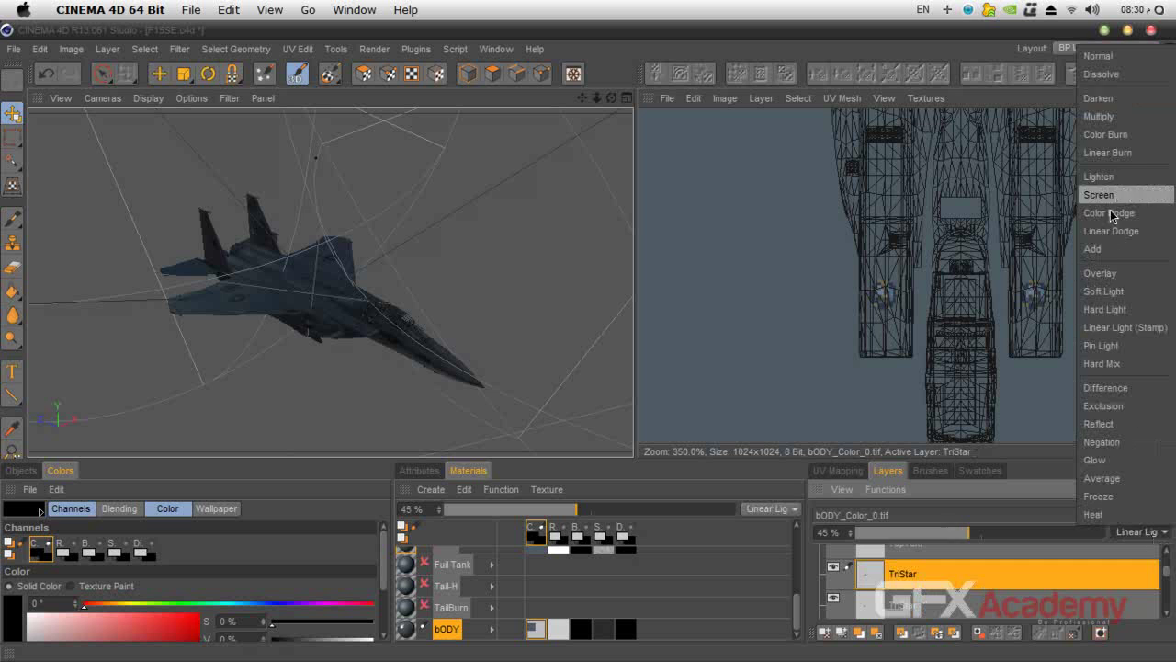
click(1107, 115)
click(919, 601)
click(1128, 533)
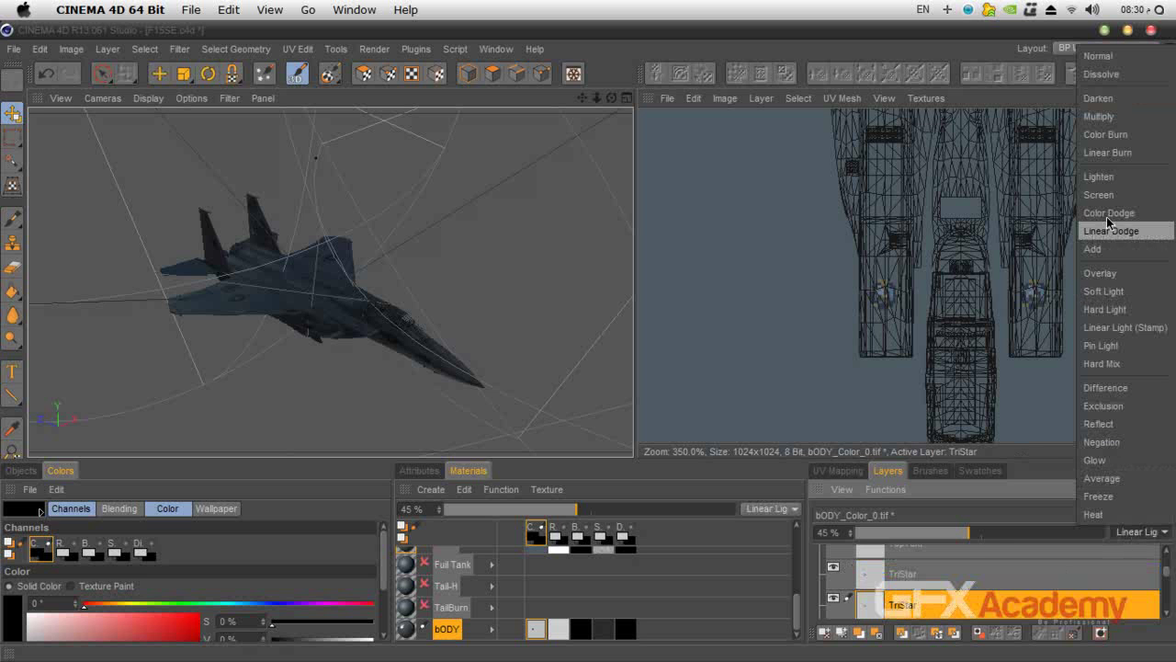
click(1110, 117)
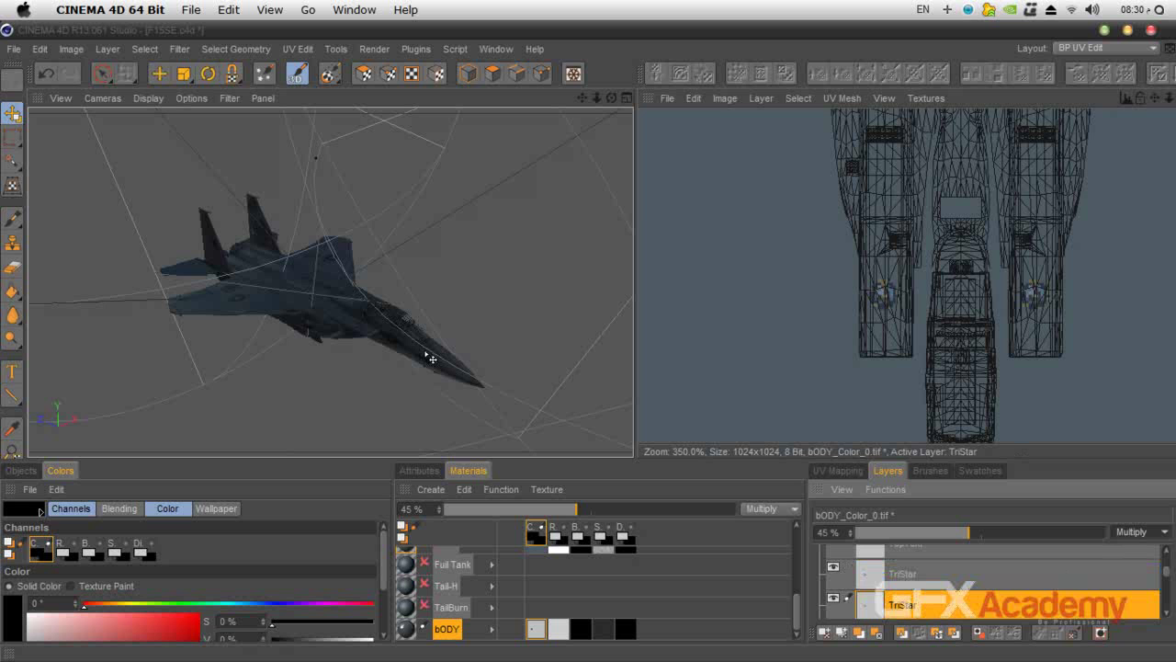
Step: Reduce the opacity of the layer directly above the Text layer to 48%
drag(1168, 576, 1168, 599)
click(954, 563)
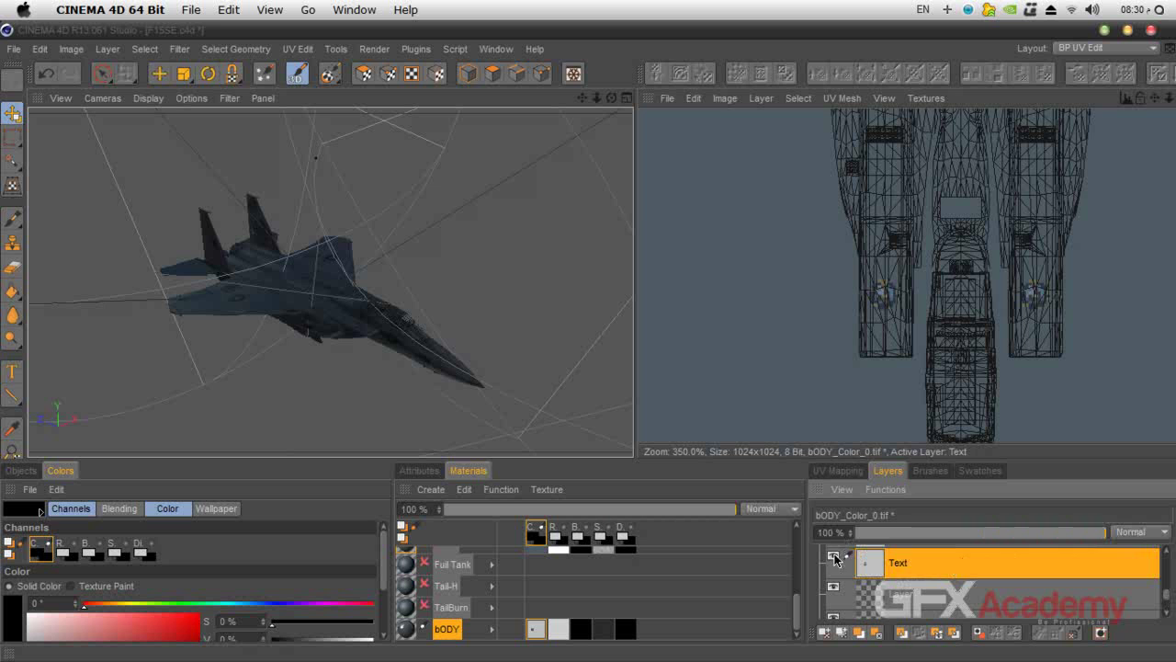
scroll(928, 592, up, 2)
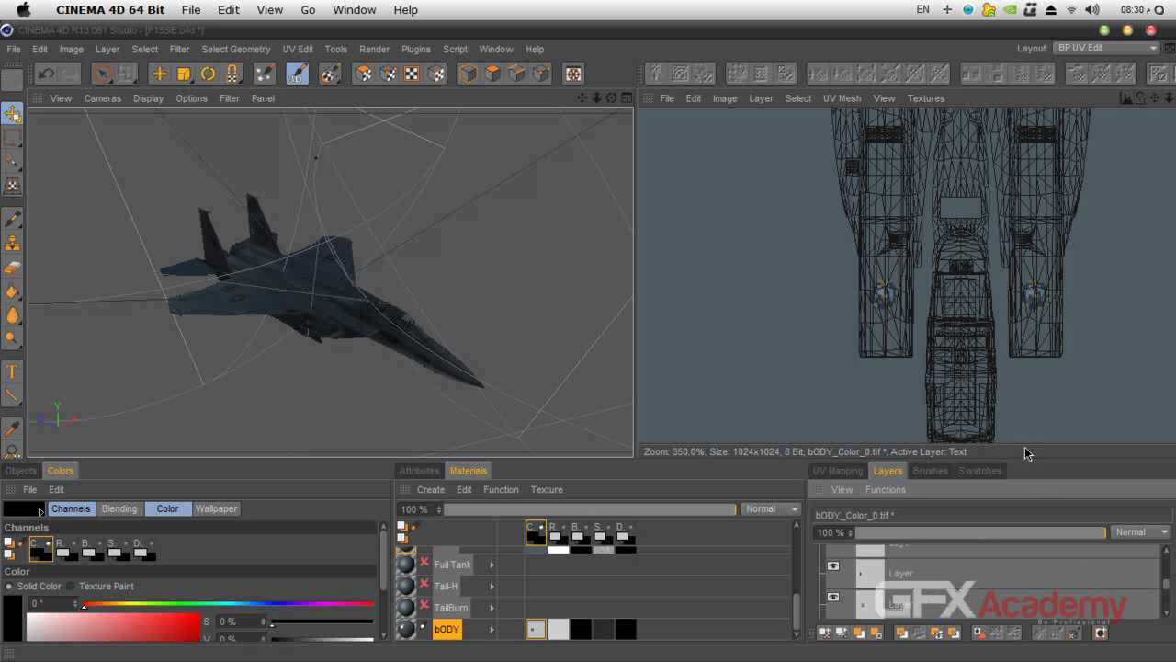
drag(1025, 460, 1025, 381)
click(920, 557)
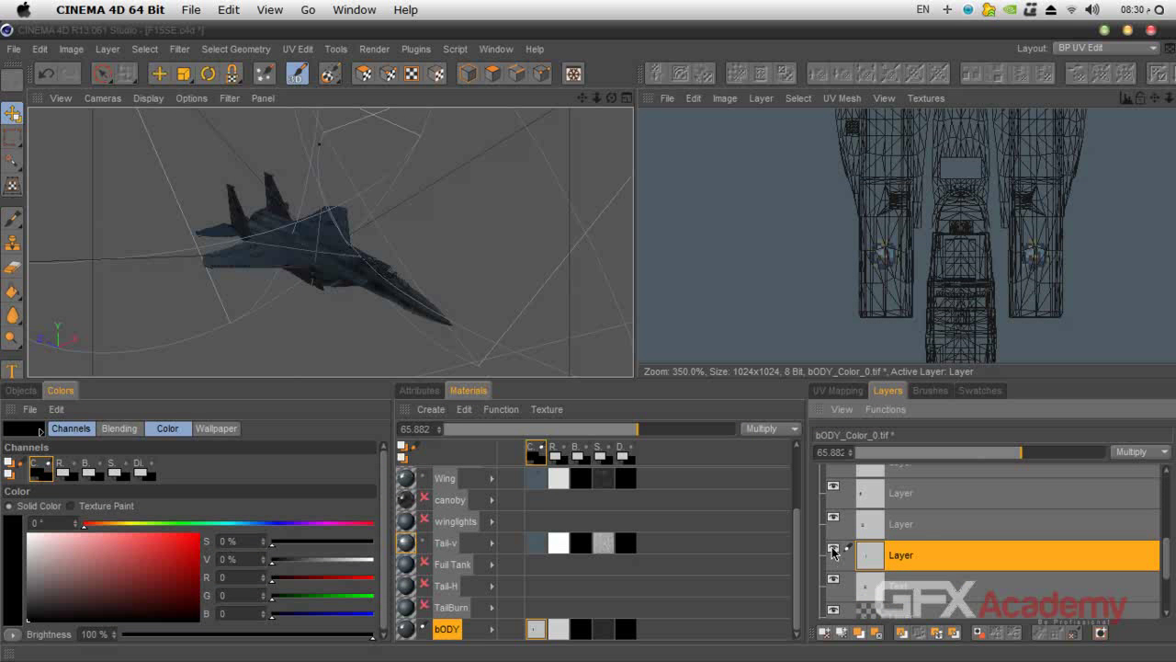
drag(1020, 452, 995, 454)
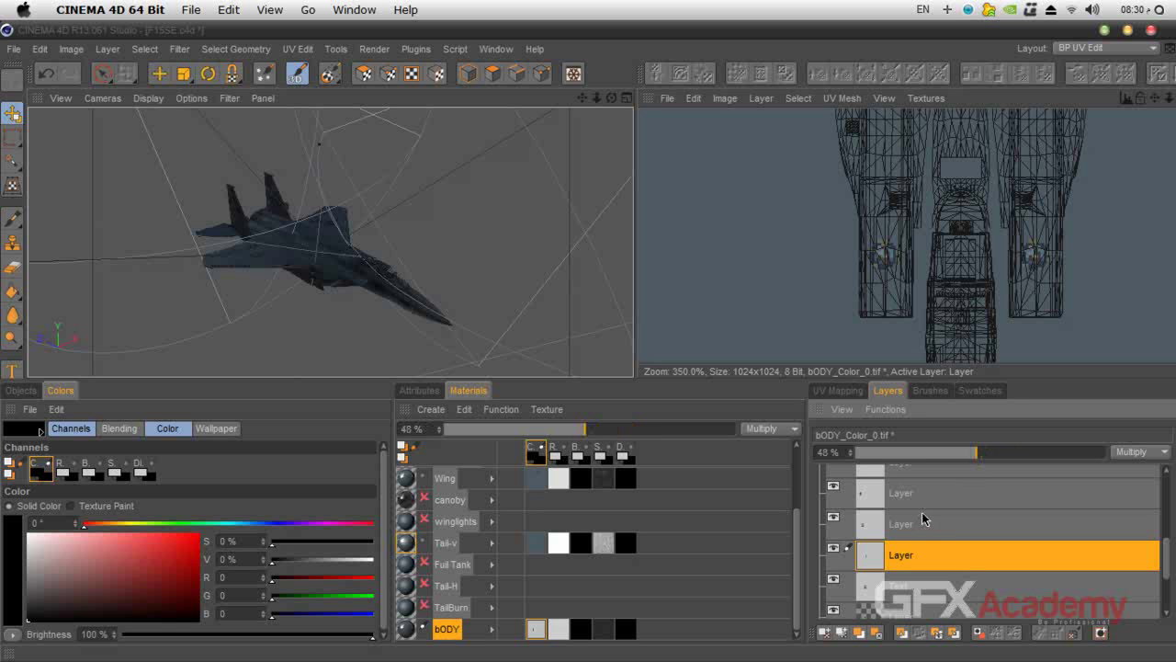
Step: Set the layer directly below the Text layer to Multiply blending with 53% opacity
click(845, 529)
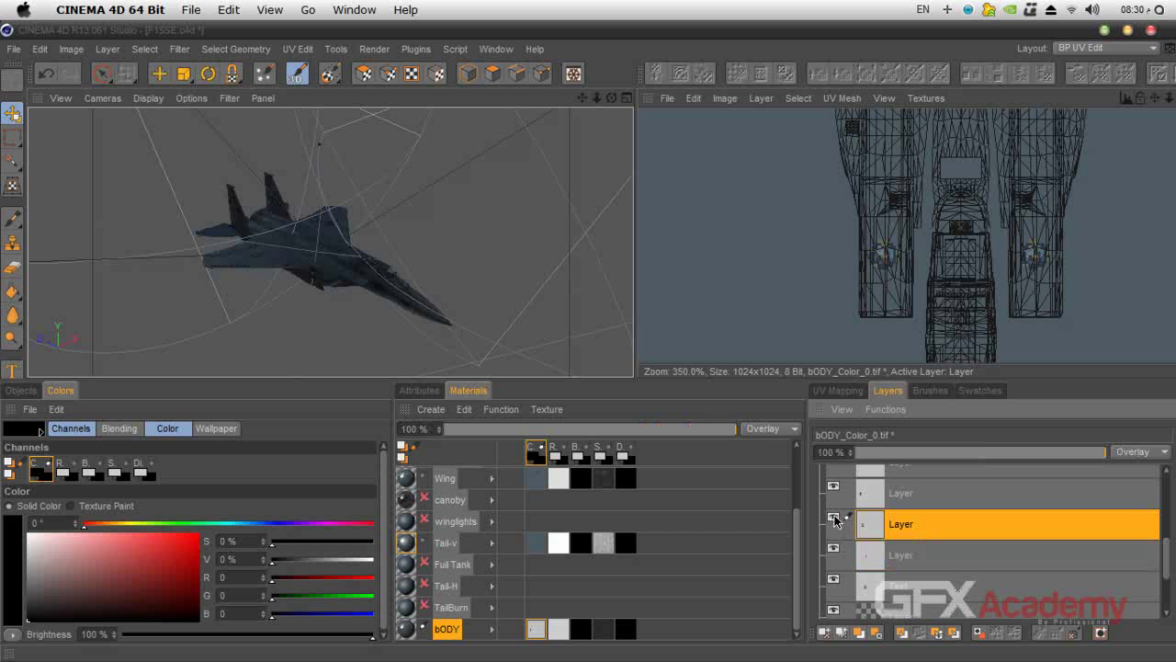
click(914, 611)
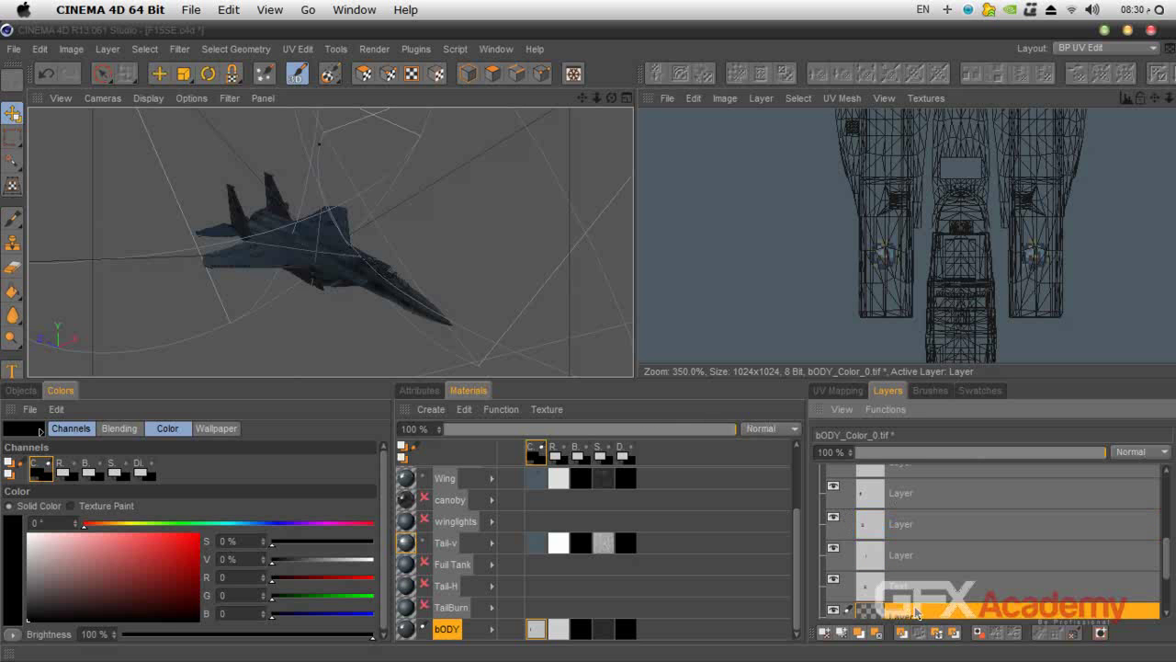
click(835, 608)
click(834, 608)
click(1139, 451)
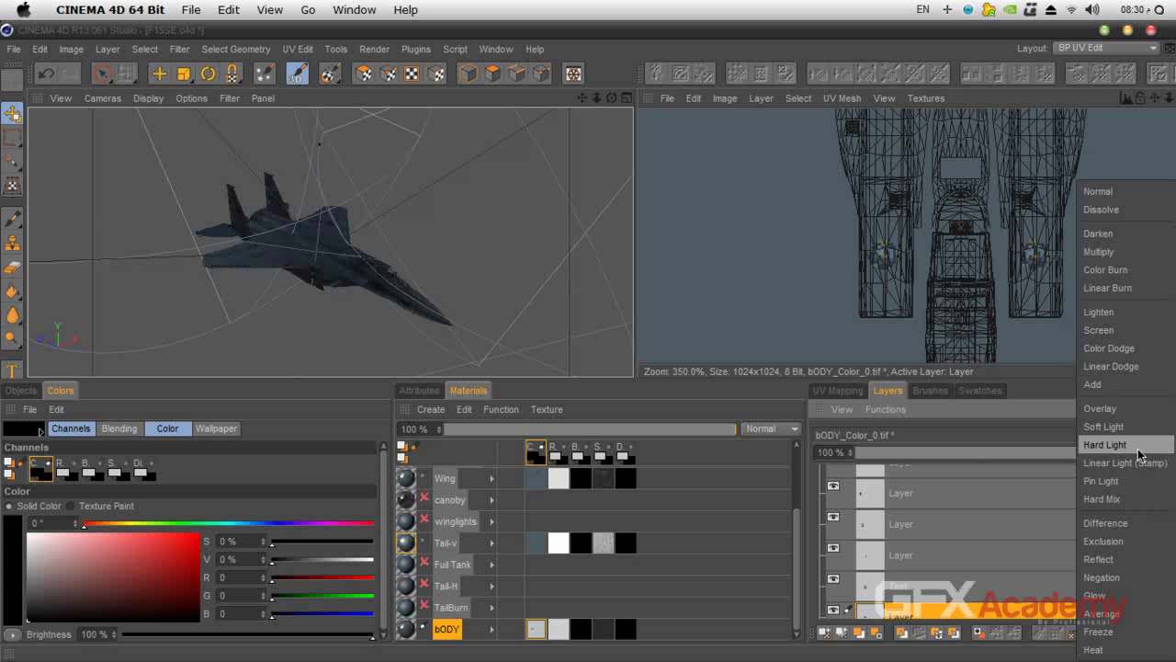
click(1108, 251)
drag(1093, 457, 1000, 460)
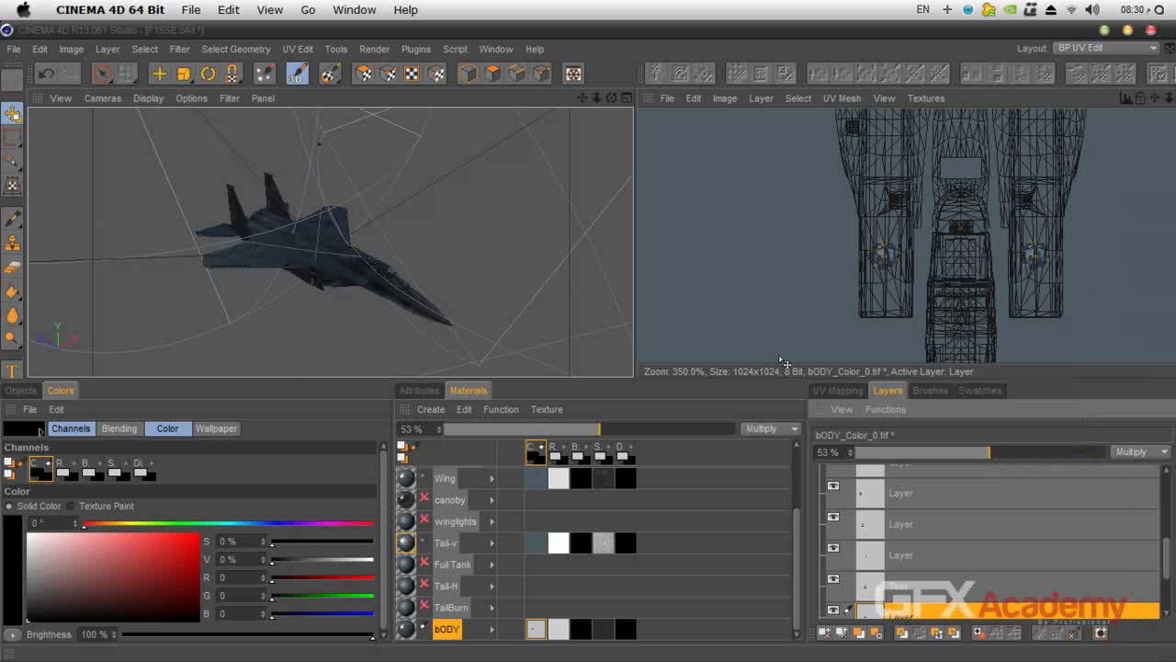
Step: Orbit to a side view of the jet and render it to the Picture Viewer to check the markings
drag(611, 98, 508, 219)
scroll(459, 249, up, 3)
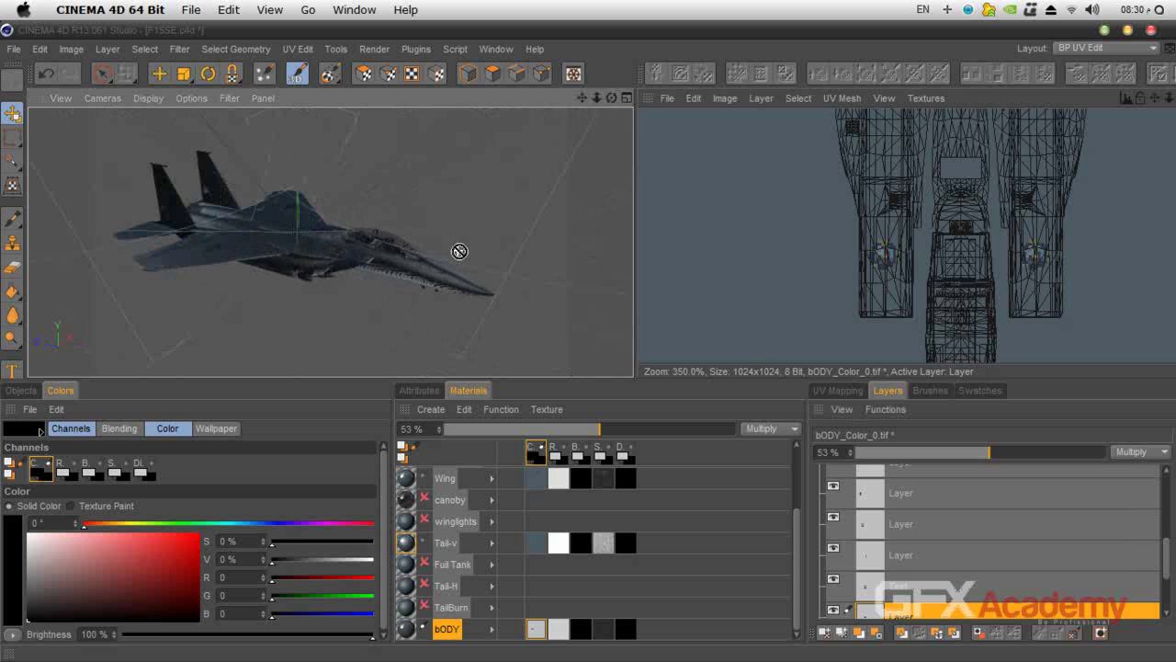
drag(612, 97, 657, 73)
drag(579, 108, 625, 129)
alt+drag(218, 229, 224, 238)
drag(611, 102, 574, 146)
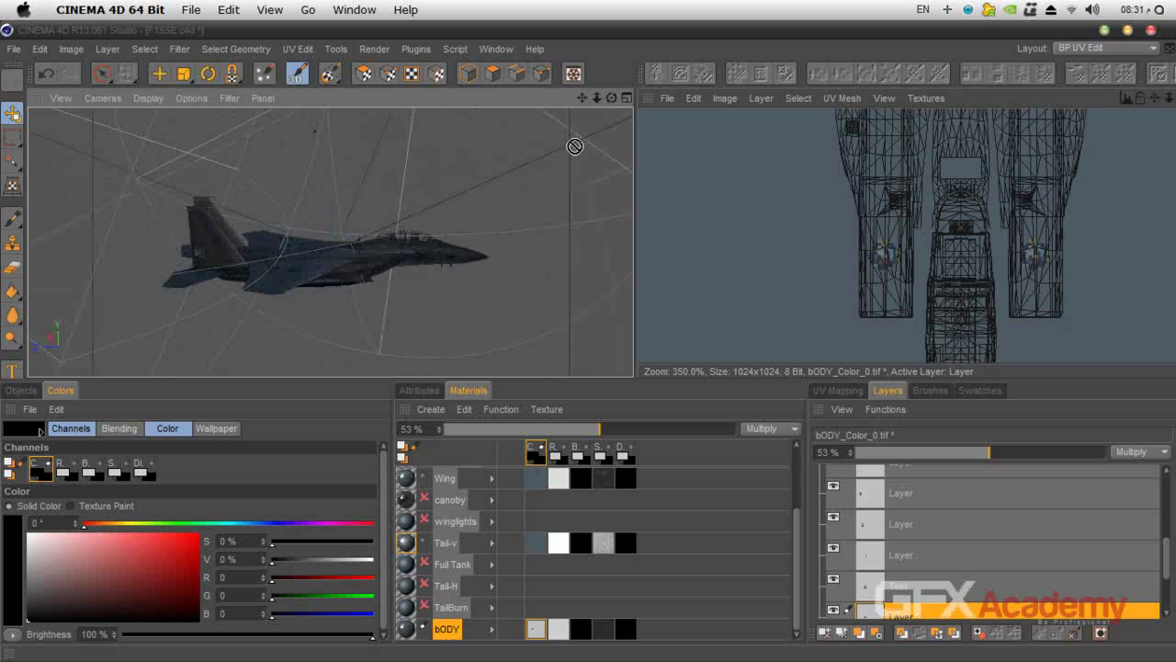
key(shift+r)
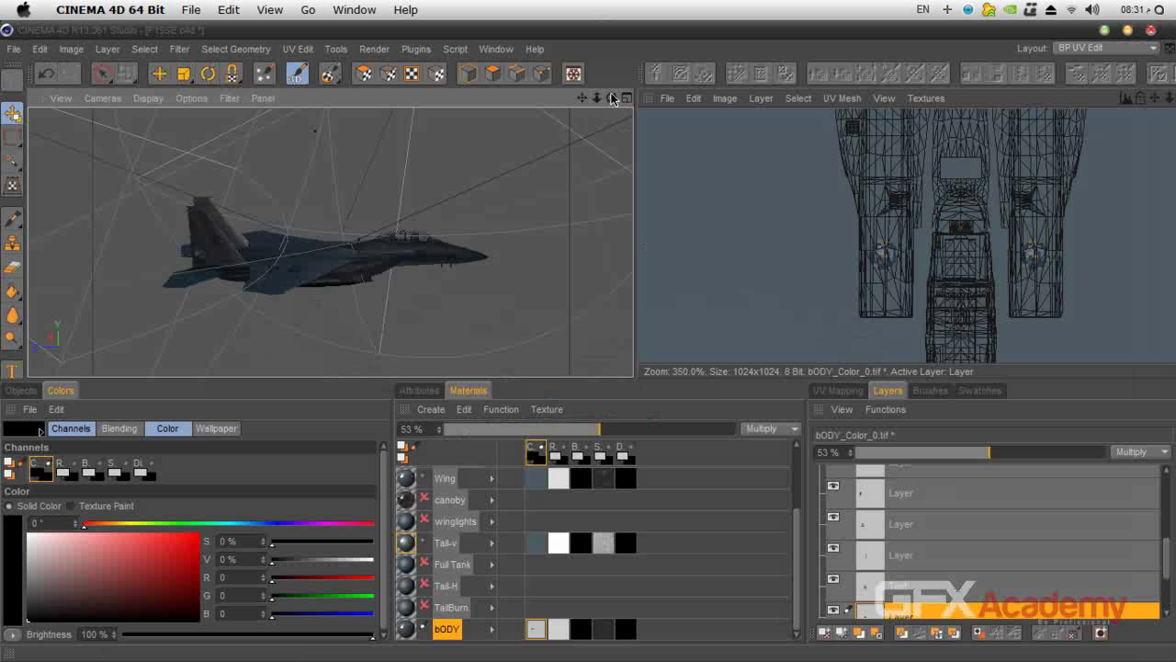
Step: Render a three-quarter front view of the jet and inspect the body markings in the Picture Viewer
drag(611, 97, 644, 103)
alt+drag(219, 229, 219, 228)
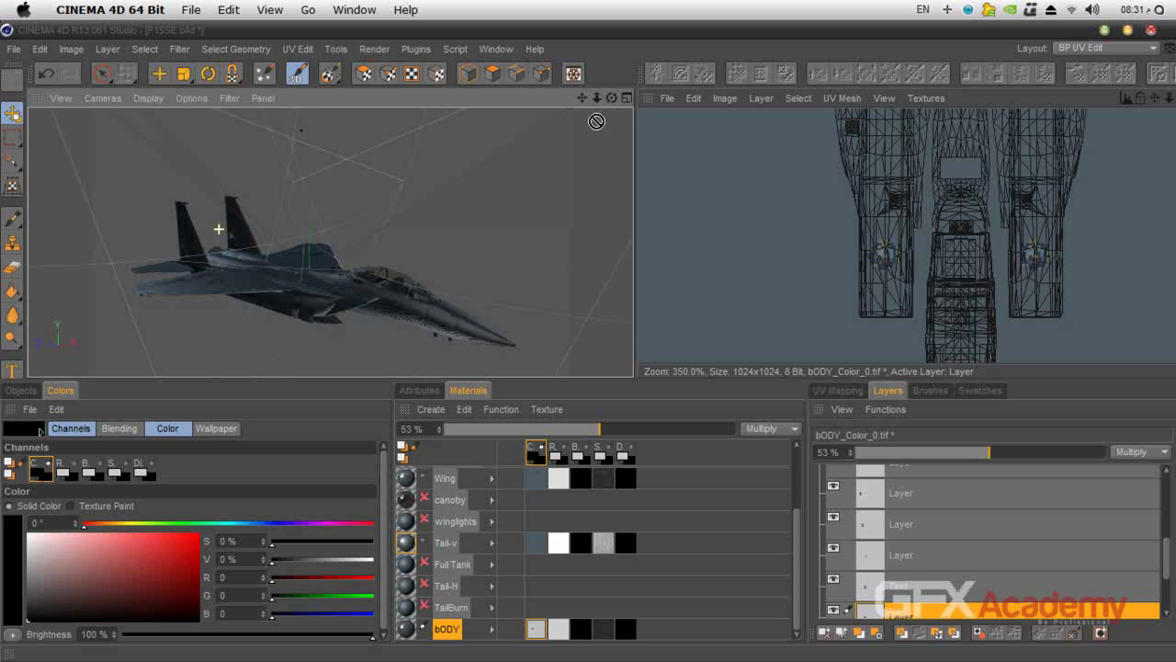
key(shift+r)
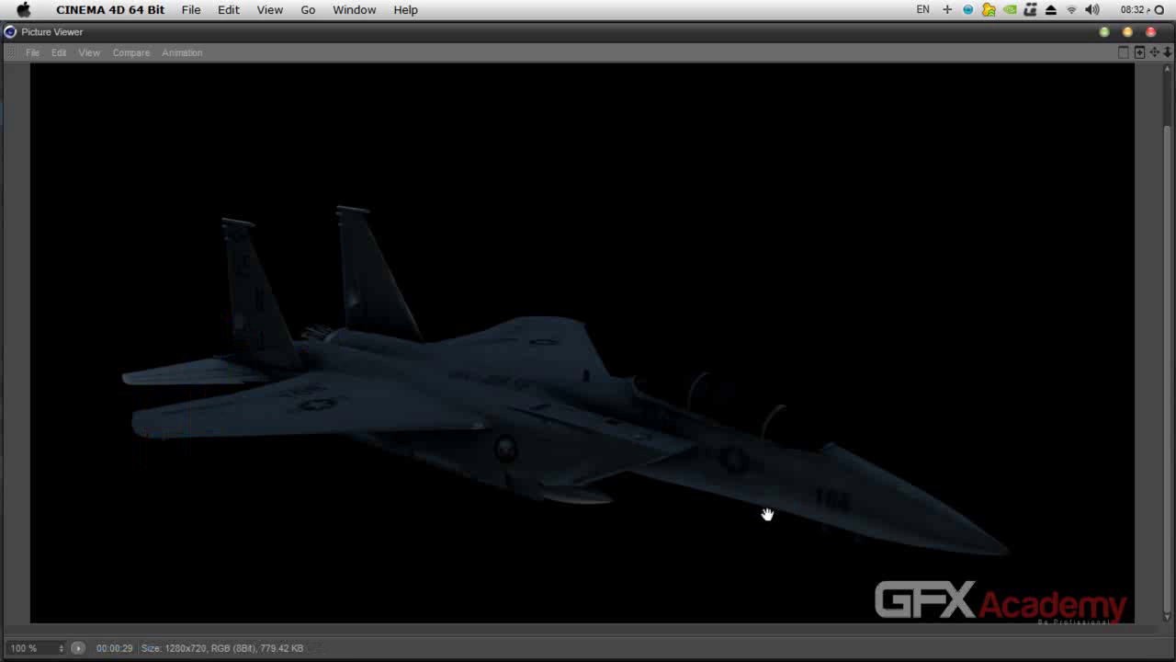
click(1150, 31)
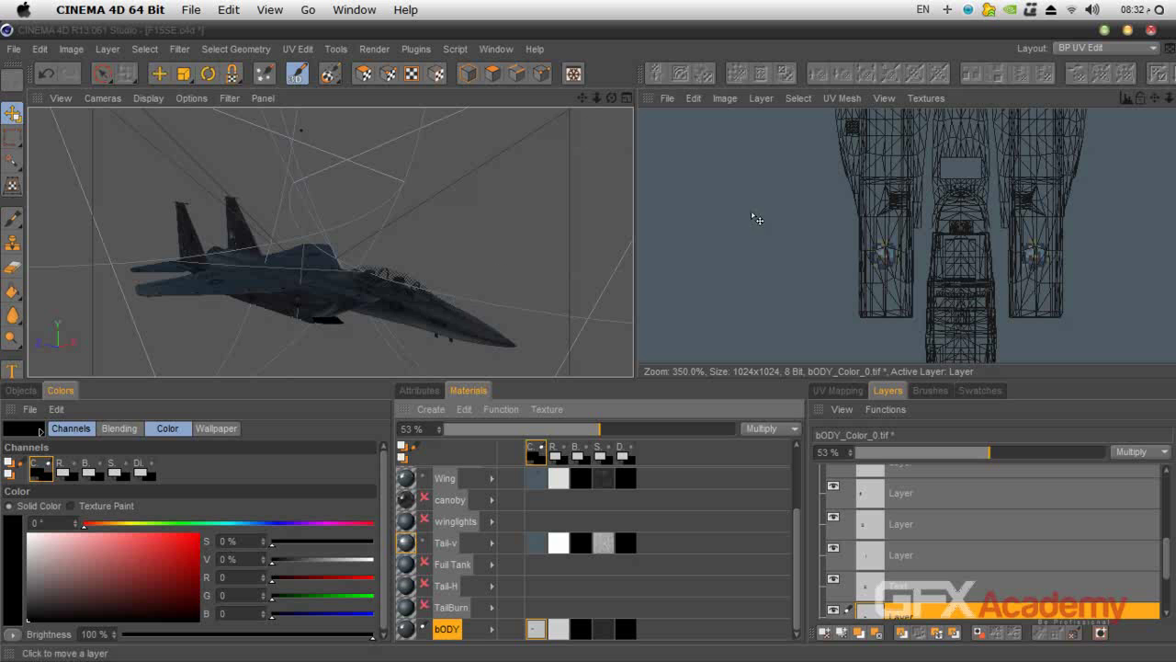
Step: Examine the cockpit side closely on the model and compare it with the matching area of the body UV mesh
drag(1155, 97, 1075, 209)
scroll(858, 272, up, 5)
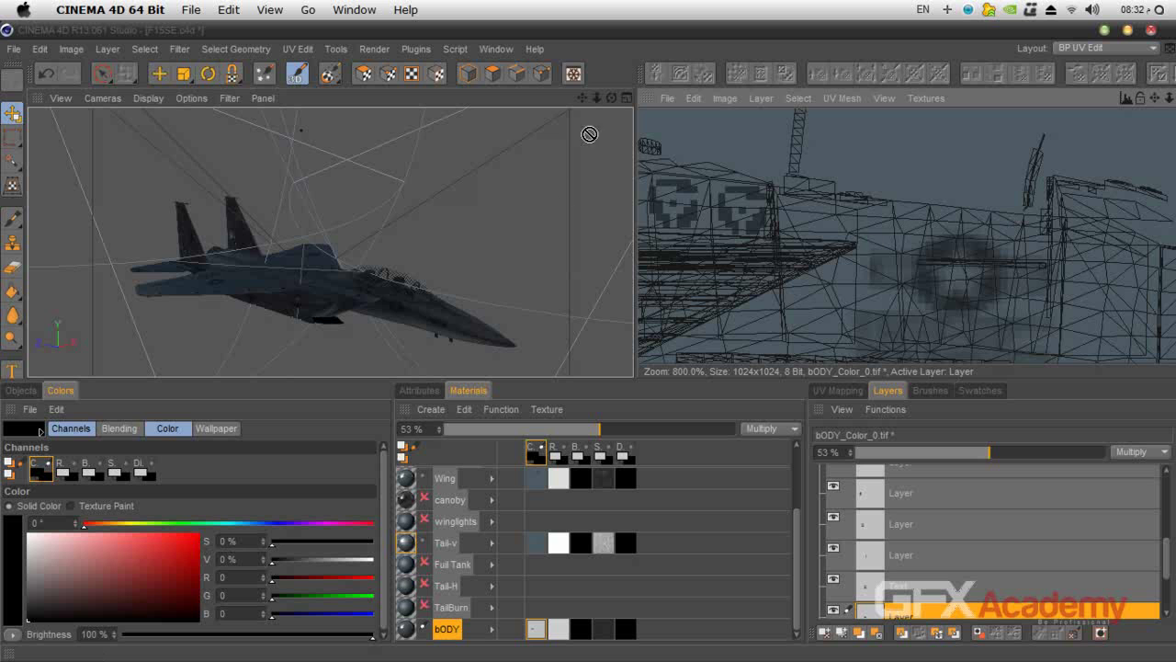
drag(611, 98, 219, 228)
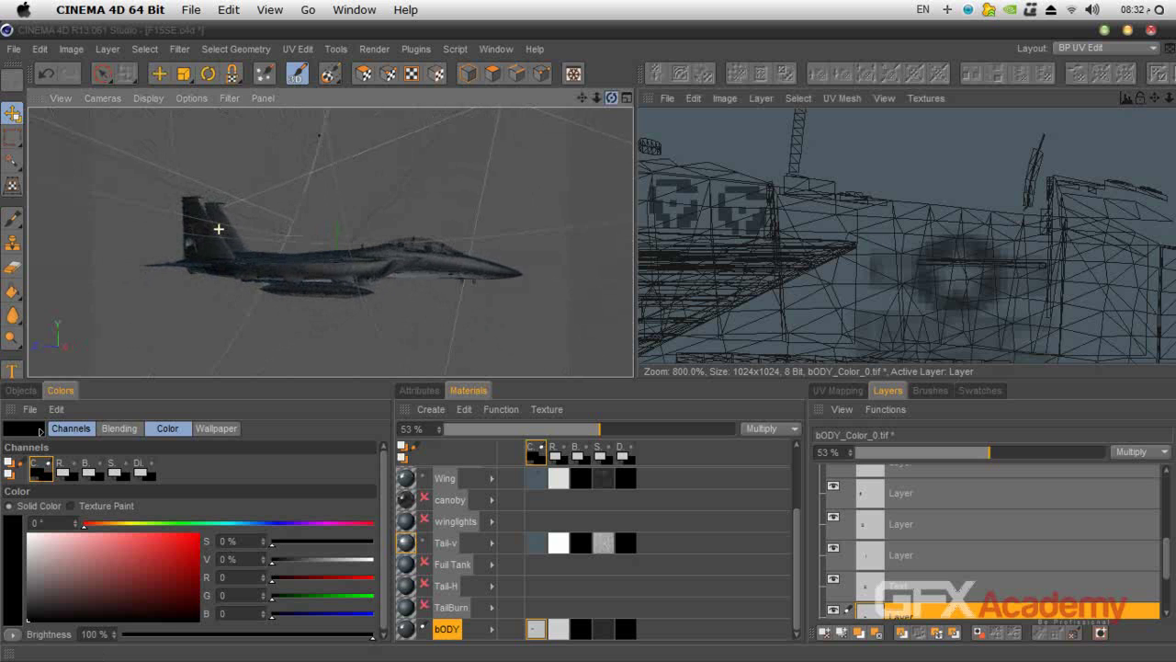
scroll(466, 251, up, 5)
scroll(466, 251, up, 4)
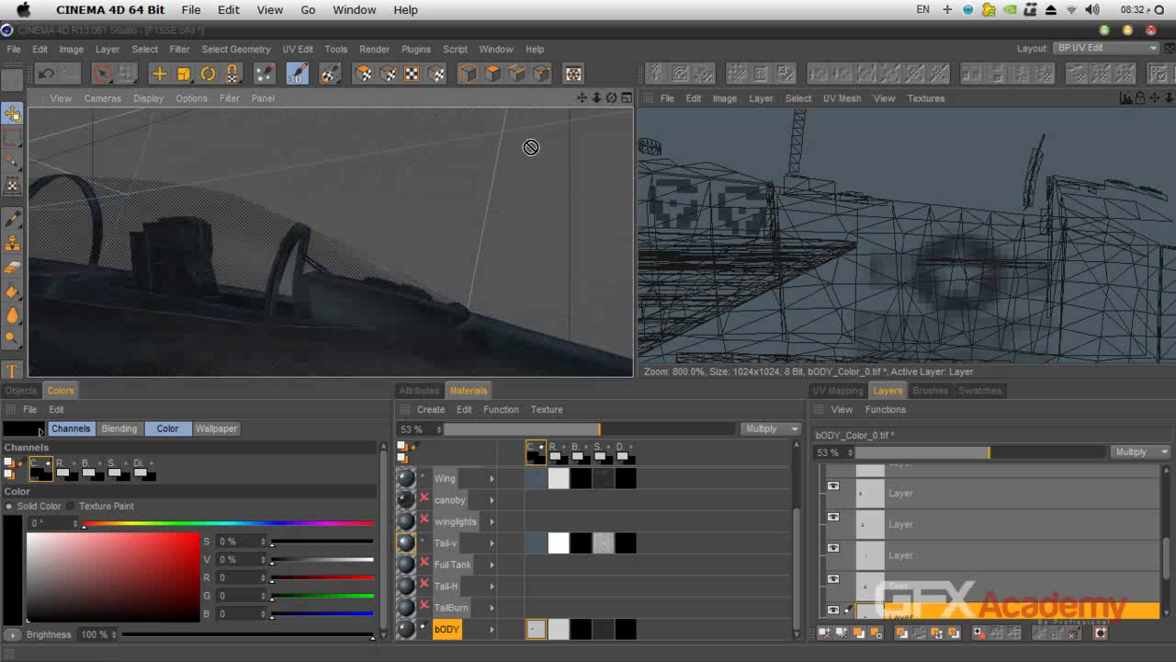
drag(585, 99, 278, 215)
scroll(462, 252, down, 3)
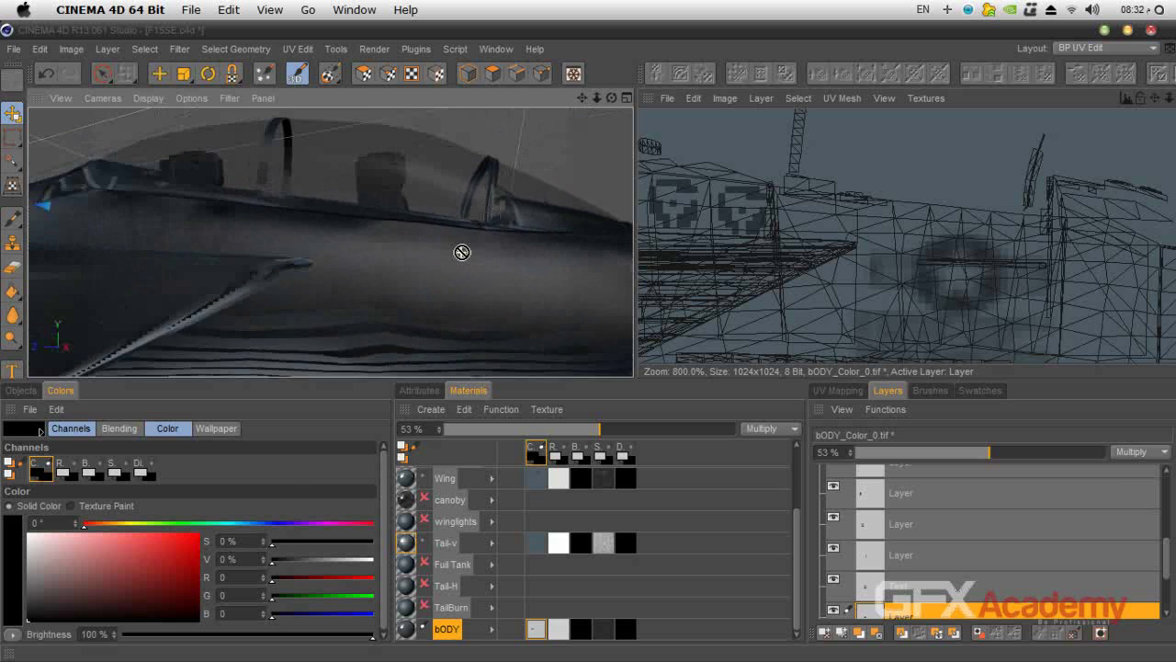
drag(582, 98, 331, 242)
scroll(933, 219, down, 2)
scroll(946, 211, down, 4)
scroll(958, 206, up, 5)
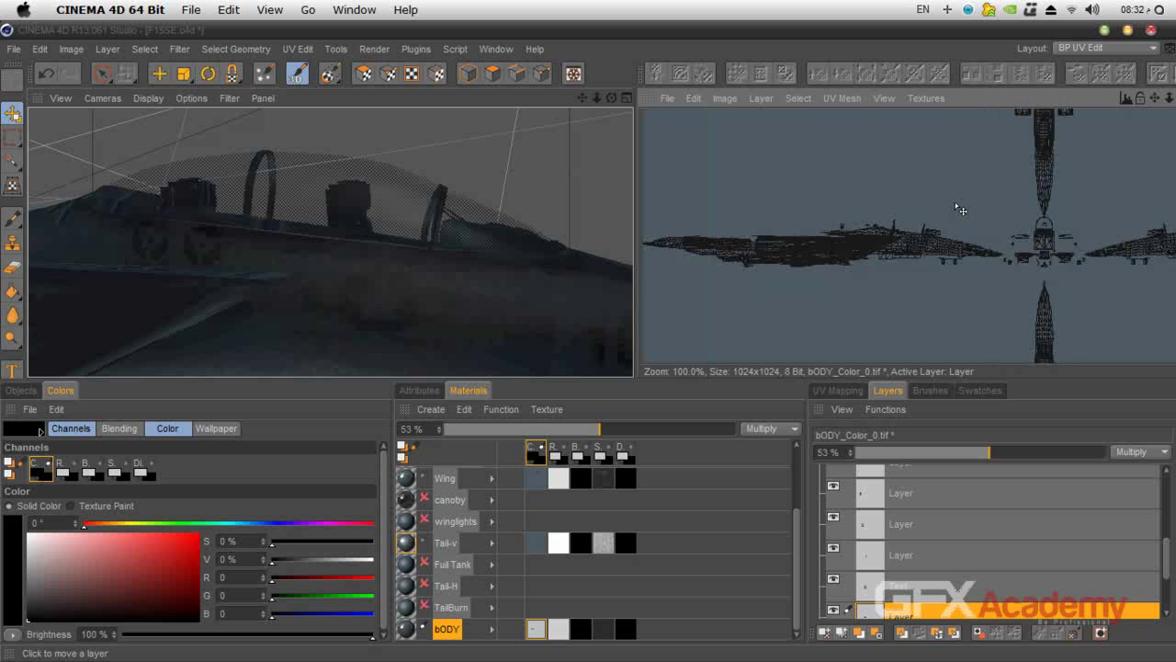
scroll(960, 211, up, 3)
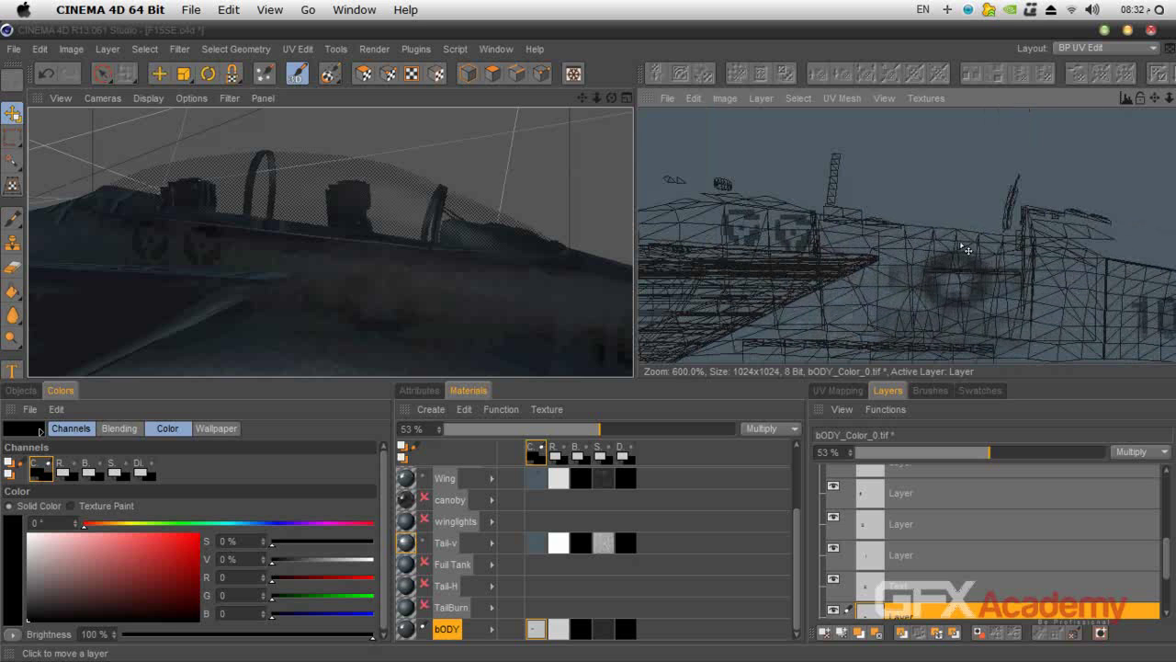
Step: Use the Brush tool along the canopy sill to locate its texture area, and examine the cockpit pieces in the UV layout
click(13, 218)
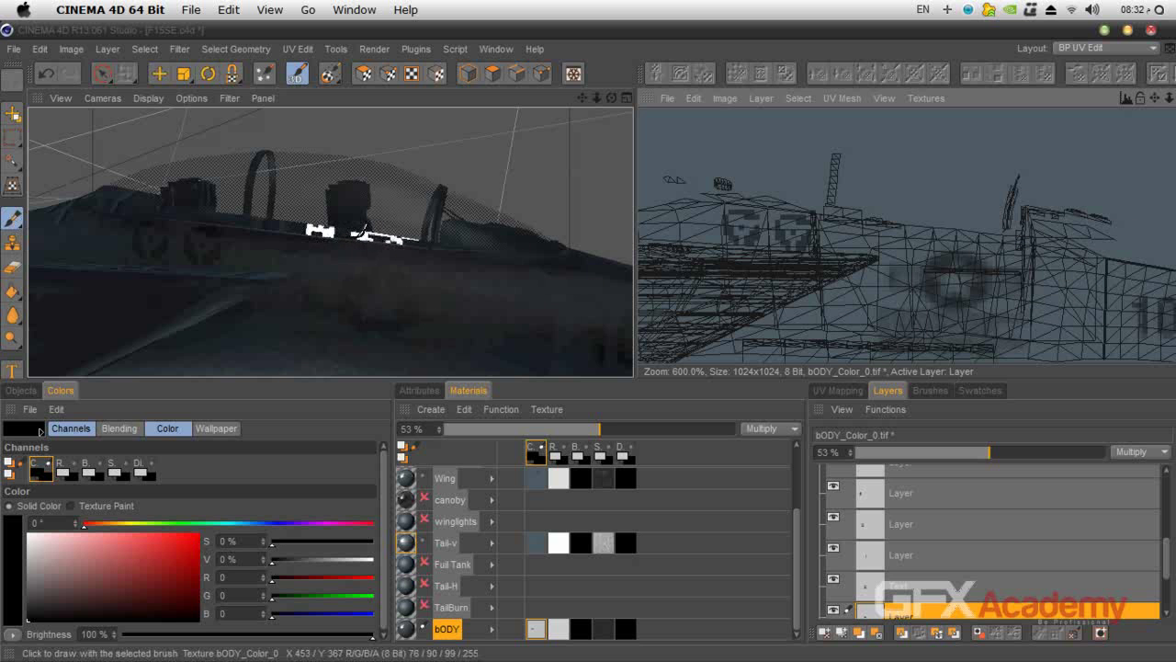
click(359, 234)
drag(366, 228, 364, 228)
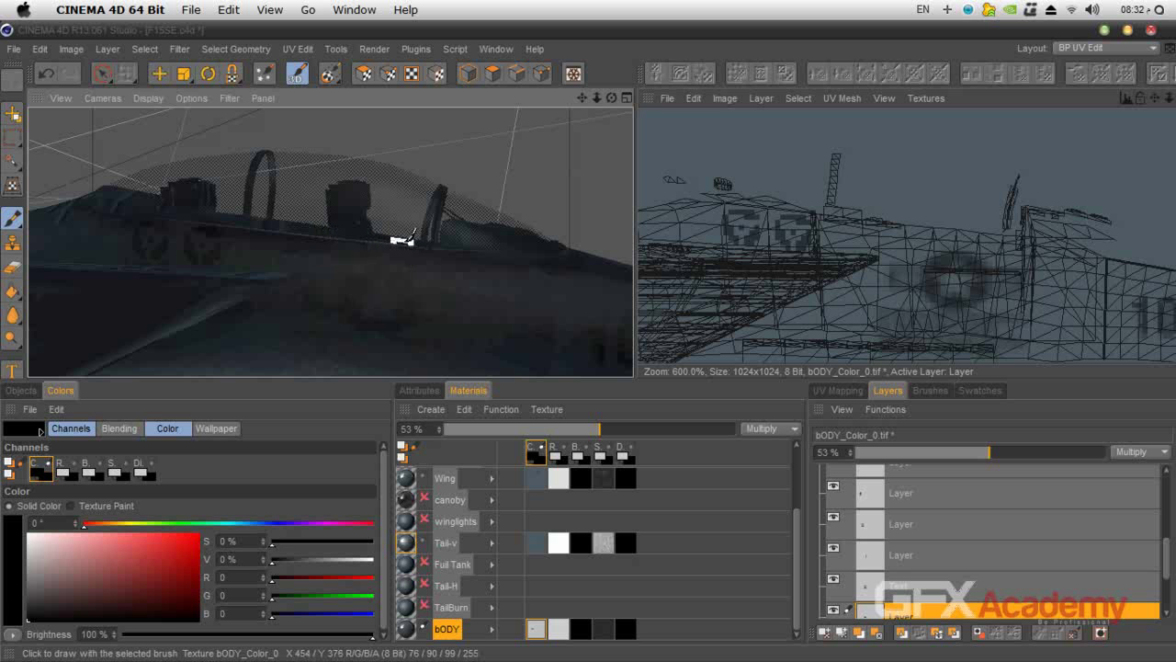
scroll(1045, 208, down, 10)
scroll(1045, 207, up, 1)
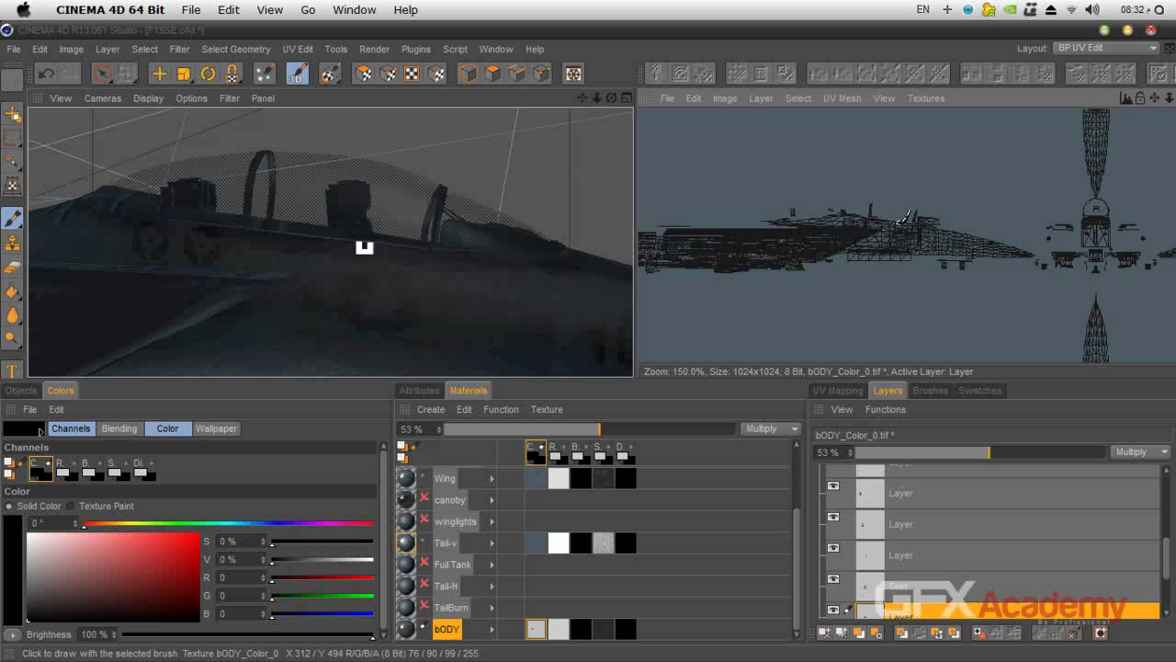
drag(341, 236, 354, 236)
drag(1154, 98, 988, 97)
scroll(946, 249, up, 4)
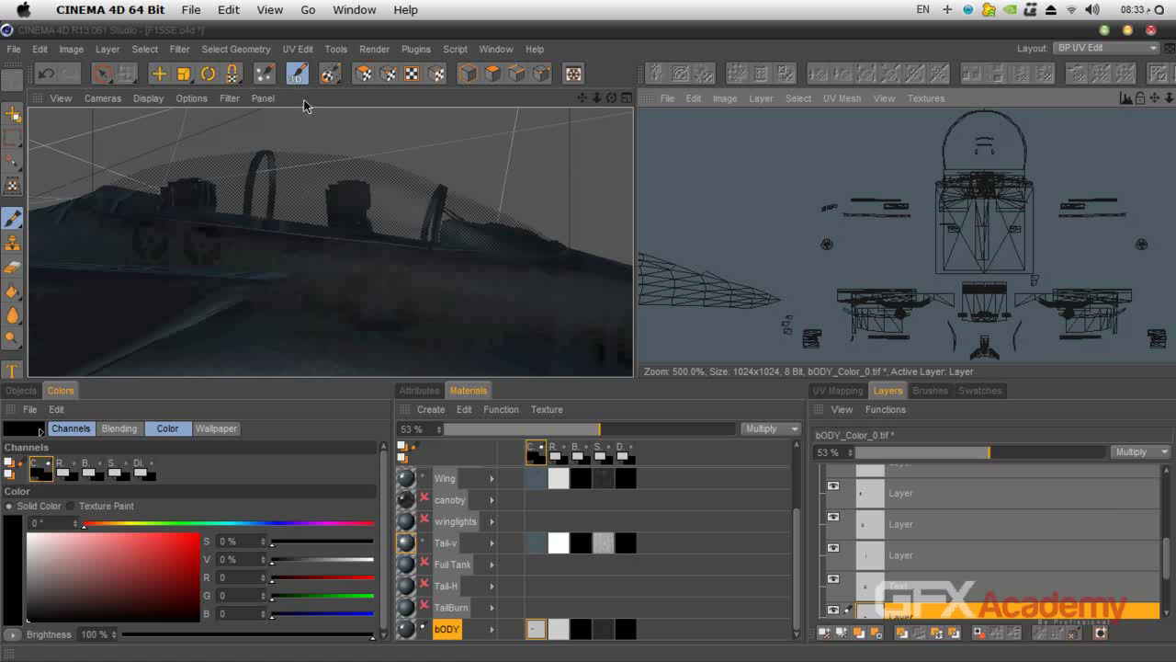
Step: Use Live Selection in UV Polygon Edit mode on the fuselage side below the canopy and locate those polygons in the UV mesh
click(102, 74)
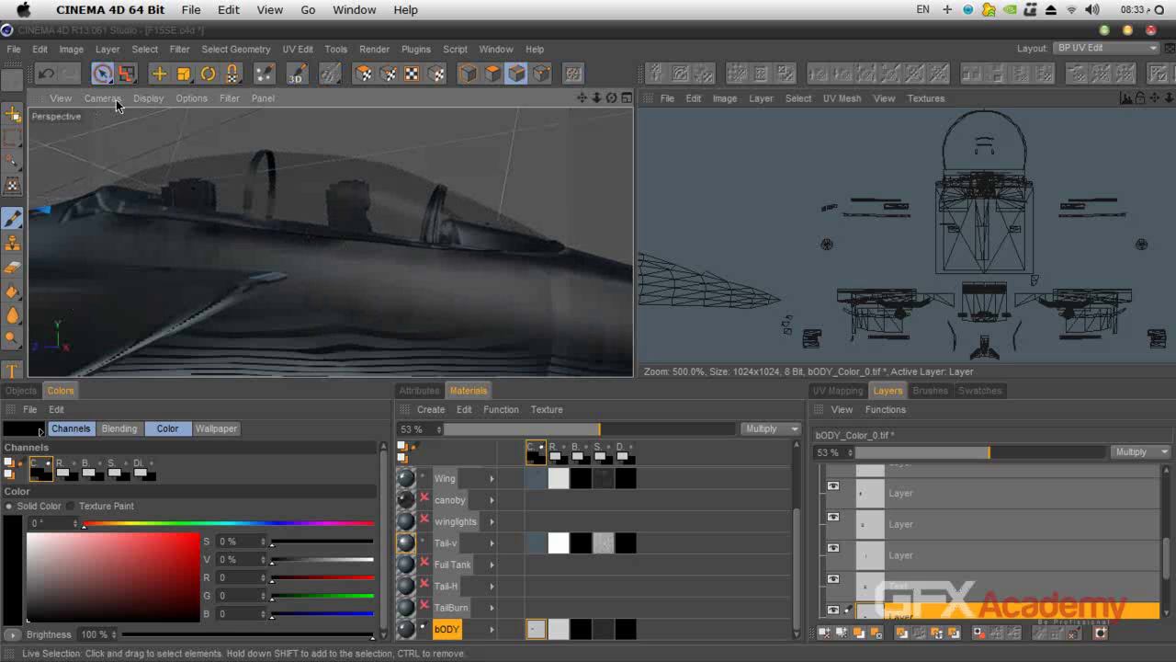
click(364, 74)
click(376, 236)
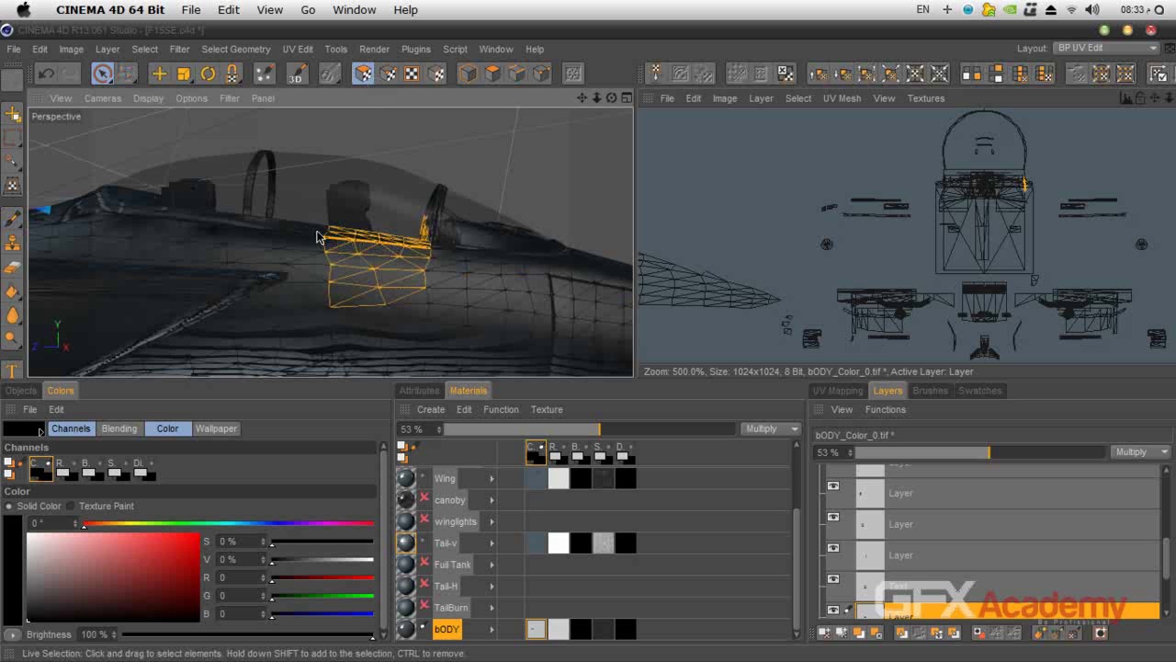
scroll(1026, 197, up, 4)
drag(1154, 98, 958, 170)
scroll(968, 250, up, 3)
scroll(952, 249, down, 1)
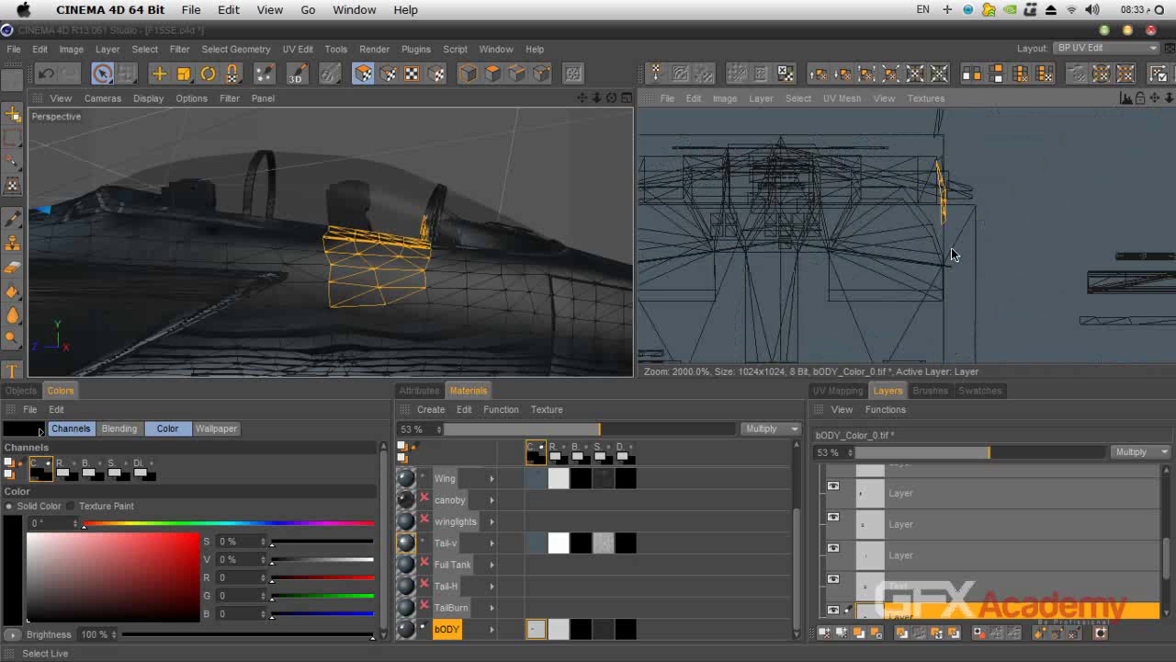
Step: Make the Overlay-blended layer of the body colour texture active and clear the UV polygon selection
click(1005, 164)
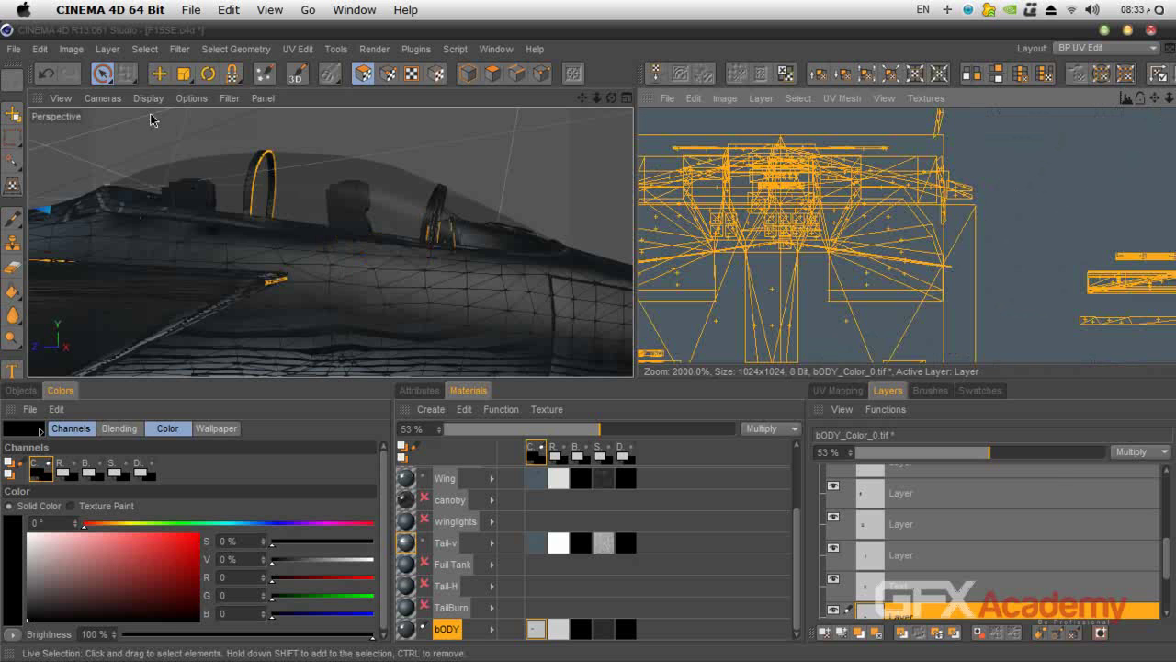
click(106, 77)
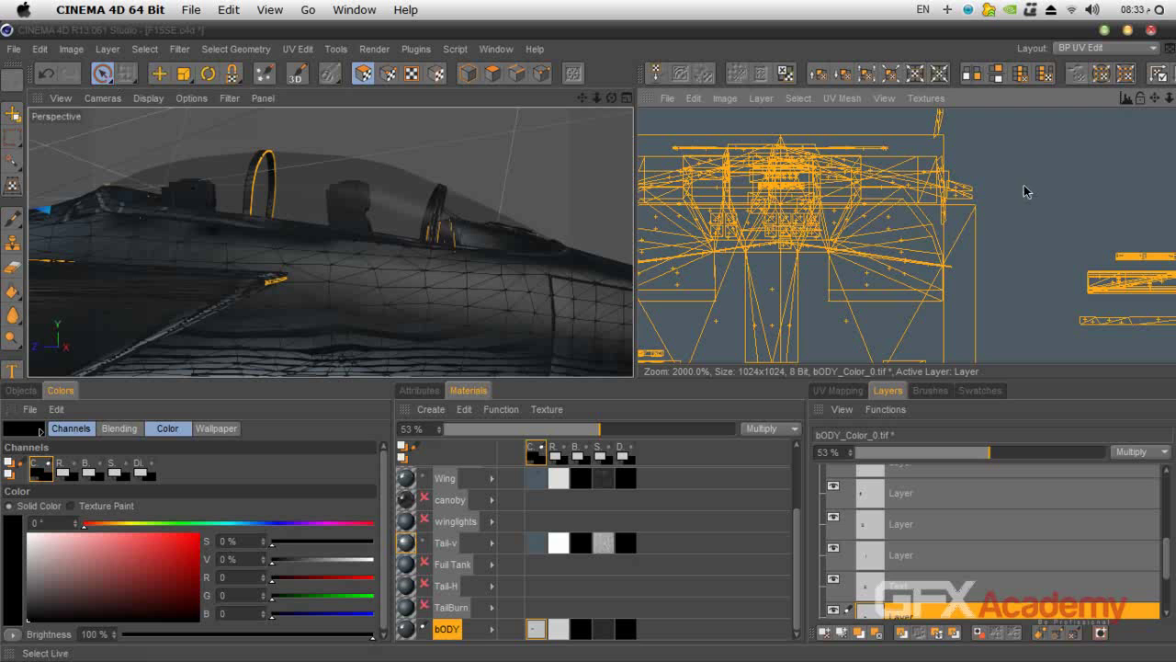
click(955, 526)
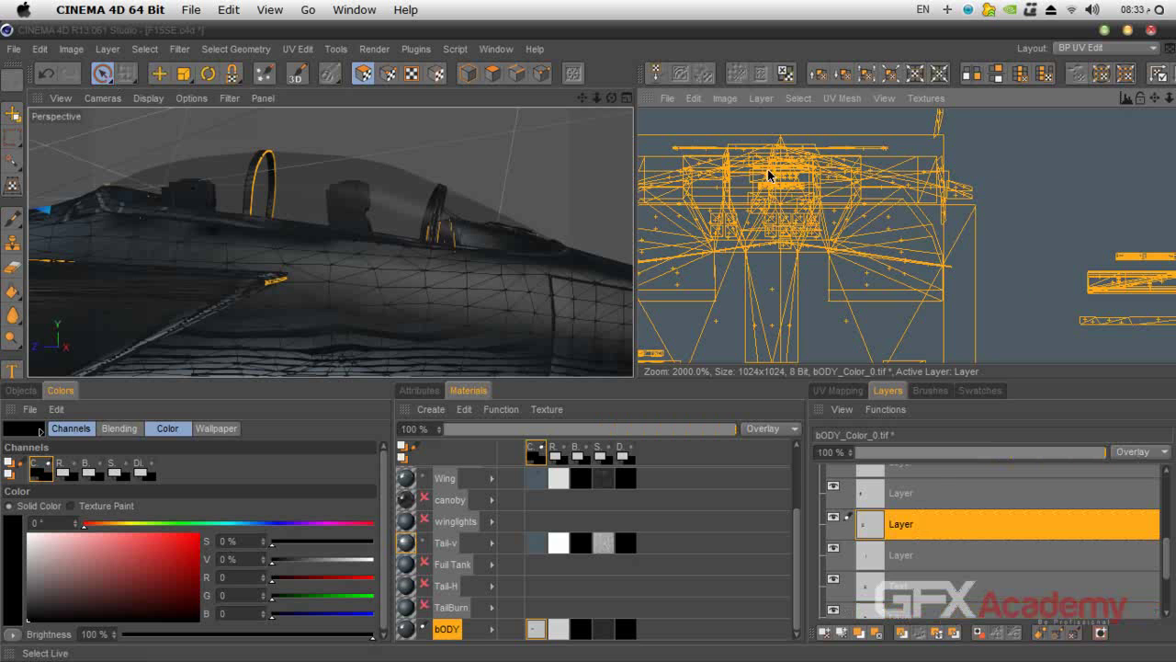
click(795, 99)
click(995, 139)
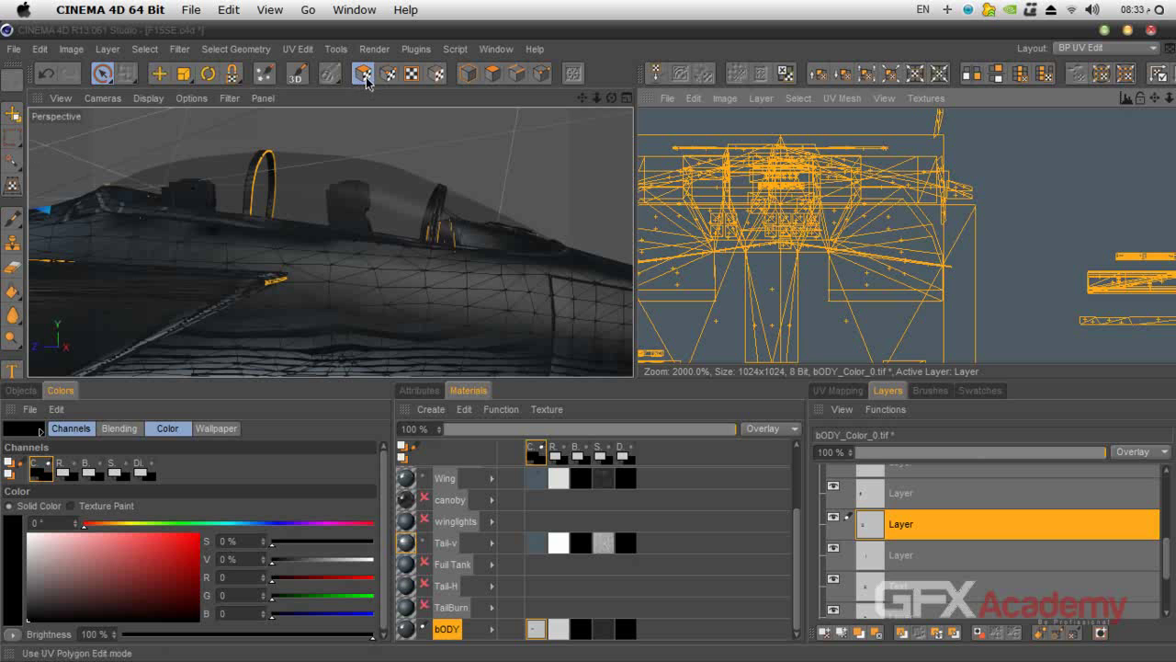
click(467, 75)
click(364, 75)
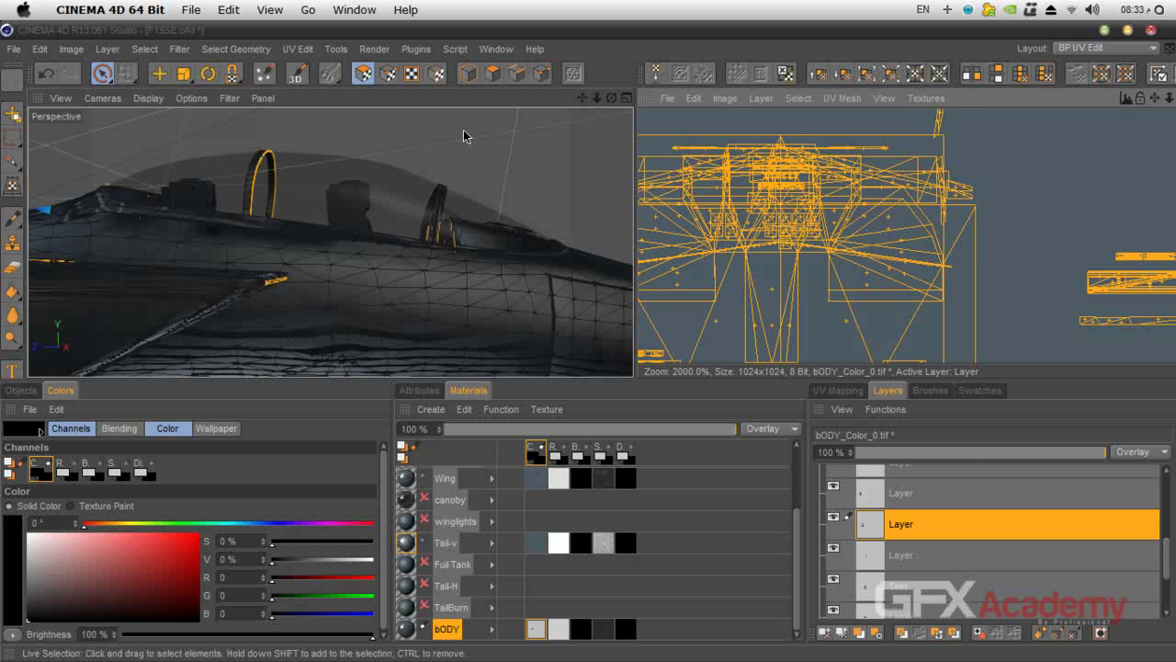
click(464, 136)
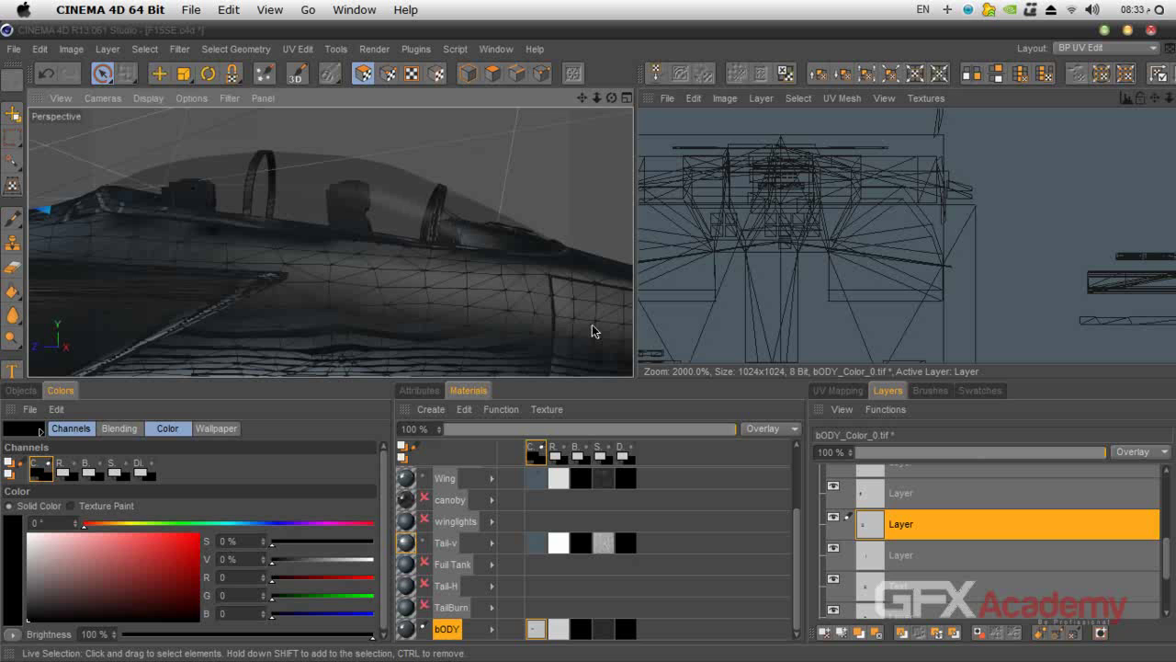
Step: Set the Live Selection radius to 23 and select the canopy sill and frame polygons to find them in the UV mesh
click(419, 391)
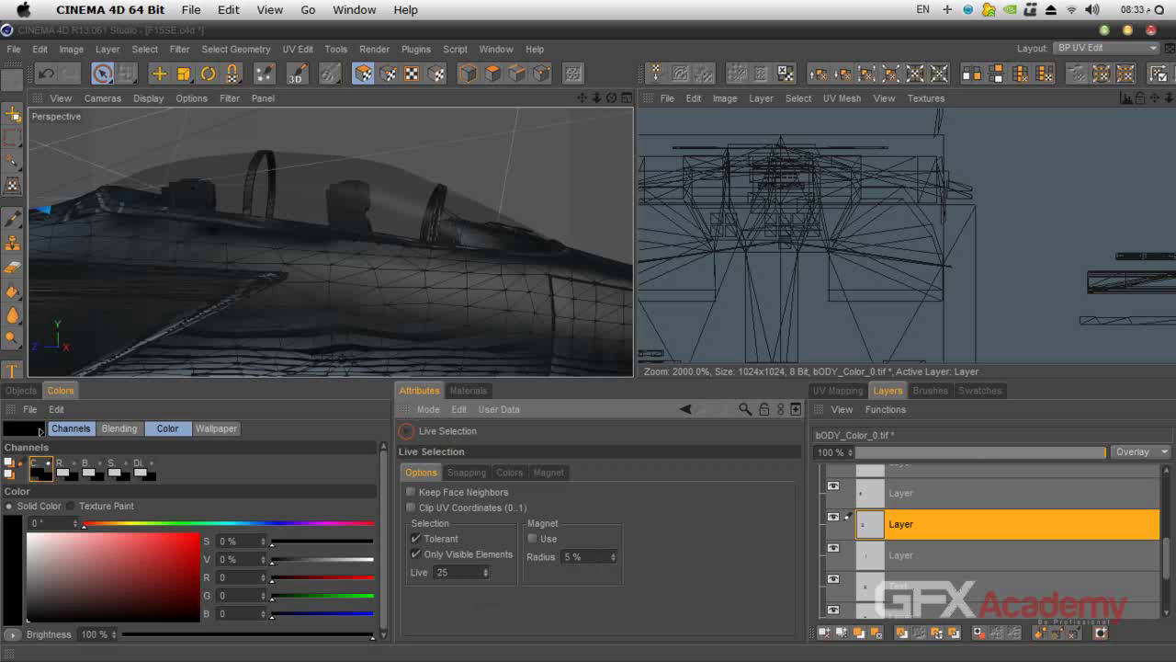
middle_drag(364, 314, 361, 313)
mouse_move(464, 195)
mouse_down()
mouse_move(423, 225)
mouse_move(210, 213)
mouse_up()
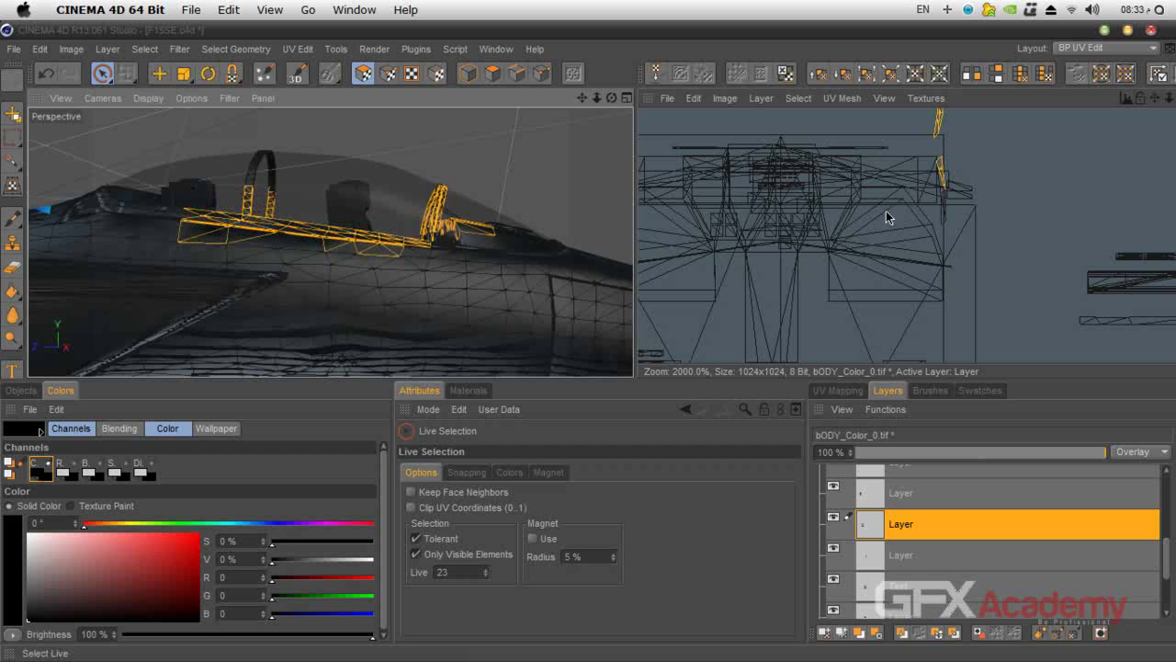
mouse_move(1153, 98)
mouse_down()
mouse_move(1125, 339)
mouse_move(1175, 270)
mouse_move(1101, 218)
mouse_move(1072, 156)
mouse_move(1015, 151)
mouse_up()
scroll(1075, 249, down, 4)
scroll(1077, 254, down, 5)
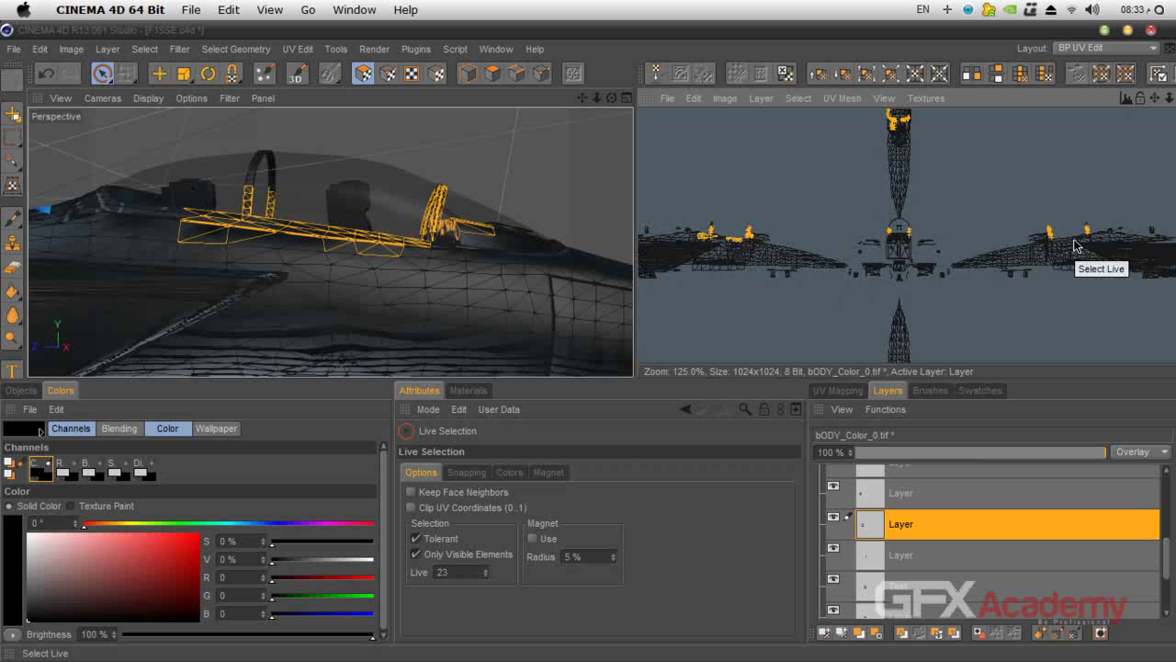
Step: Examine the side fuselage UVs up close and select the polygons below the cockpit there to match them with the model
scroll(1074, 241, down, 1)
scroll(747, 273, up, 4)
drag(1140, 101, 909, 280)
scroll(766, 279, up, 4)
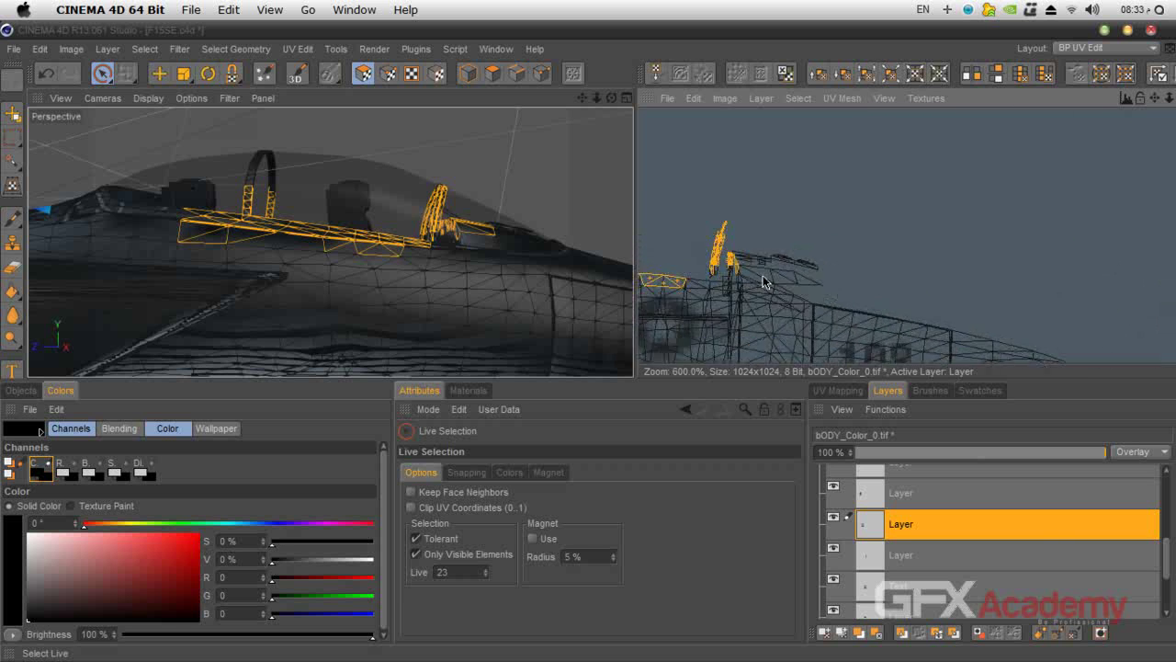
mouse_move(1156, 98)
mouse_down()
mouse_move(1175, 120)
mouse_move(1175, 44)
mouse_up()
scroll(888, 280, up, 3)
click(908, 223)
click(882, 229)
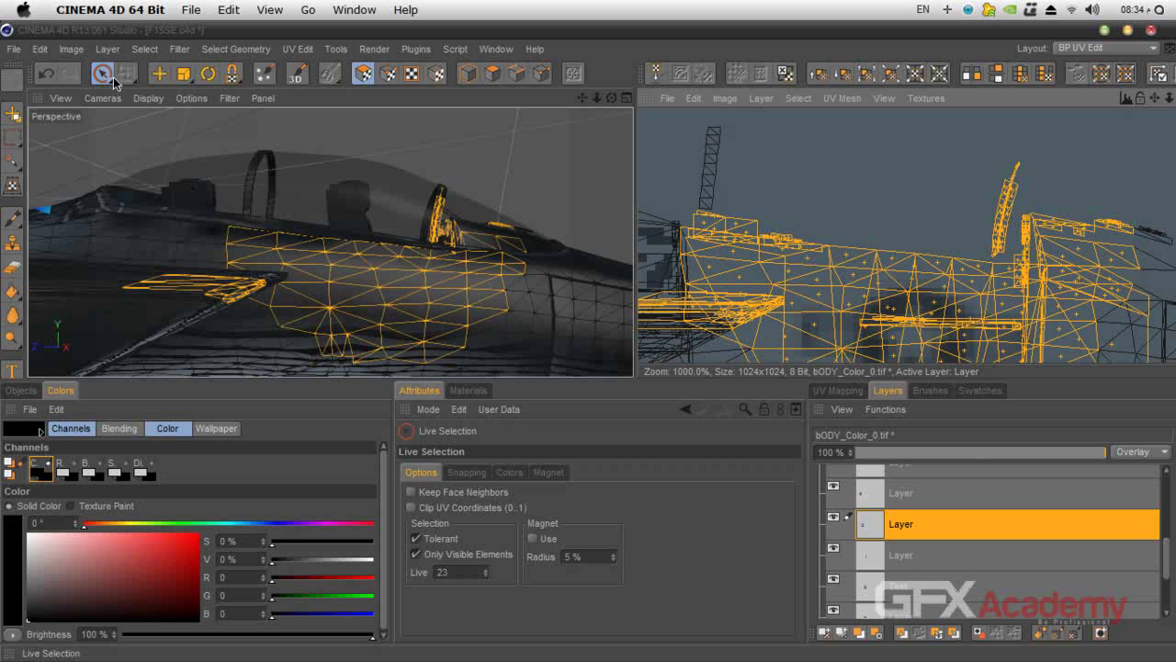
Step: Use the Brush tool to trace where the canopy sill lies in the texture and inspect the cockpit pieces of the UV layout
click(13, 218)
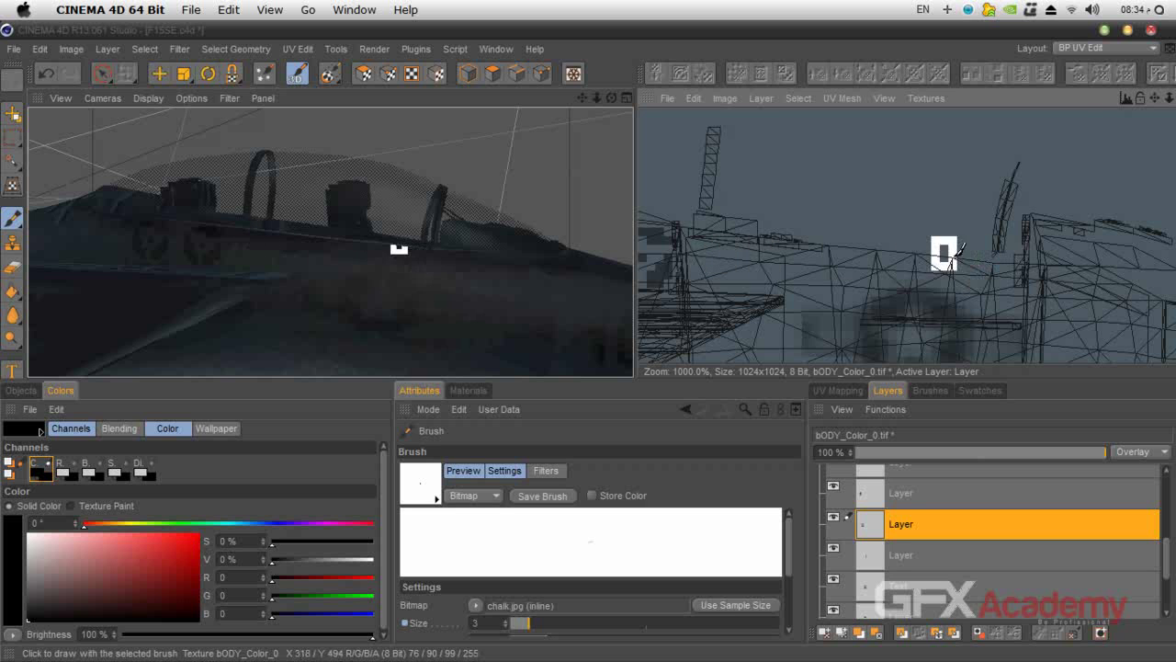
click(1155, 97)
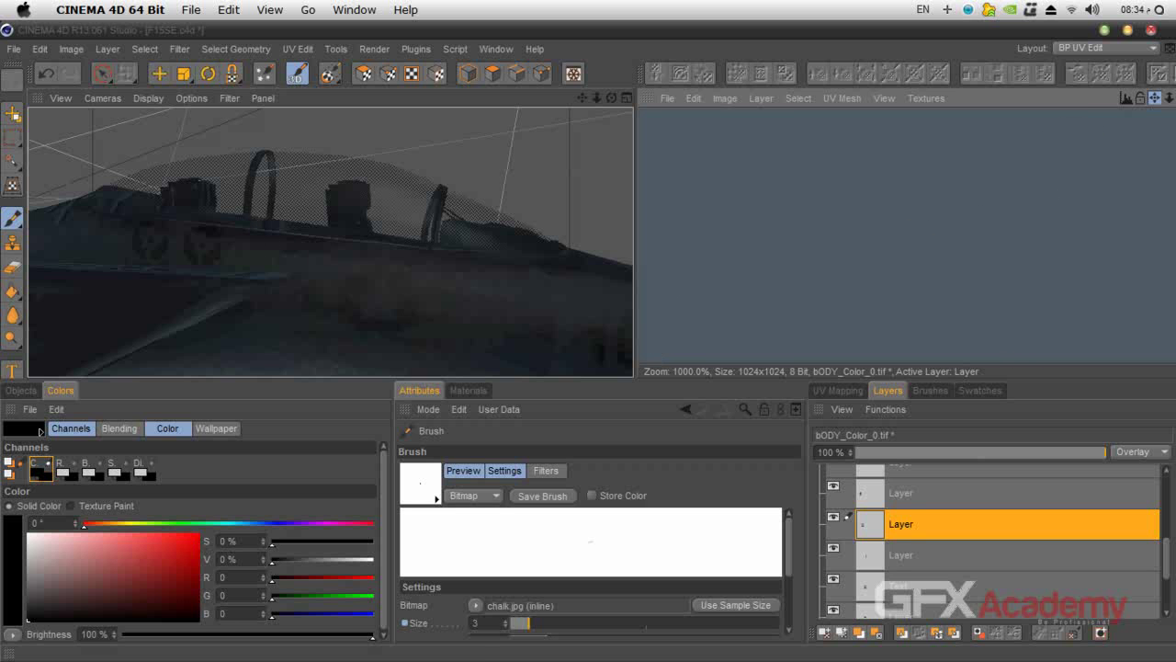
scroll(959, 181, down, 10)
scroll(961, 179, up, 1)
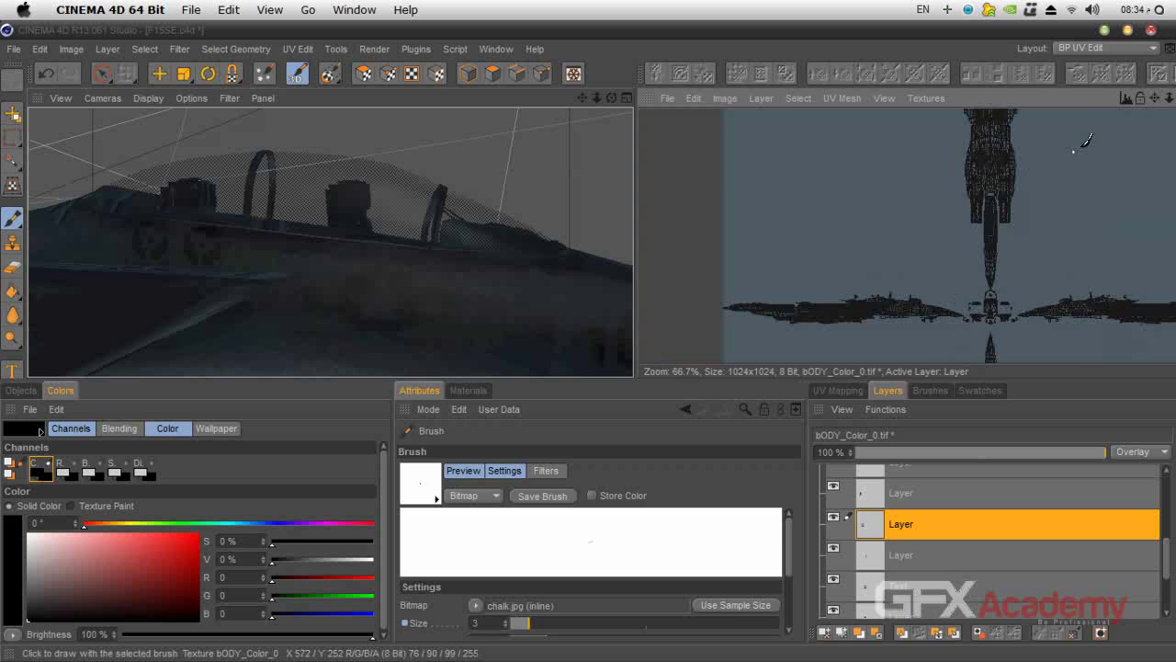
drag(1154, 100, 1100, 0)
scroll(944, 236, up, 3)
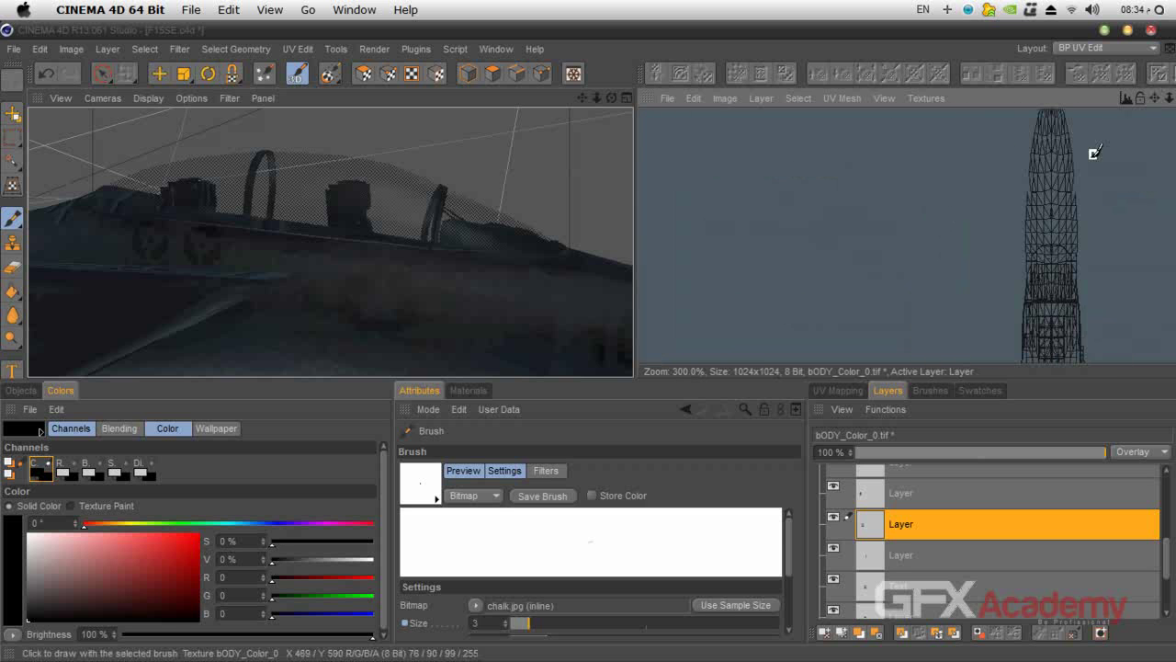
drag(1155, 99, 1015, 385)
scroll(1079, 327, up, 6)
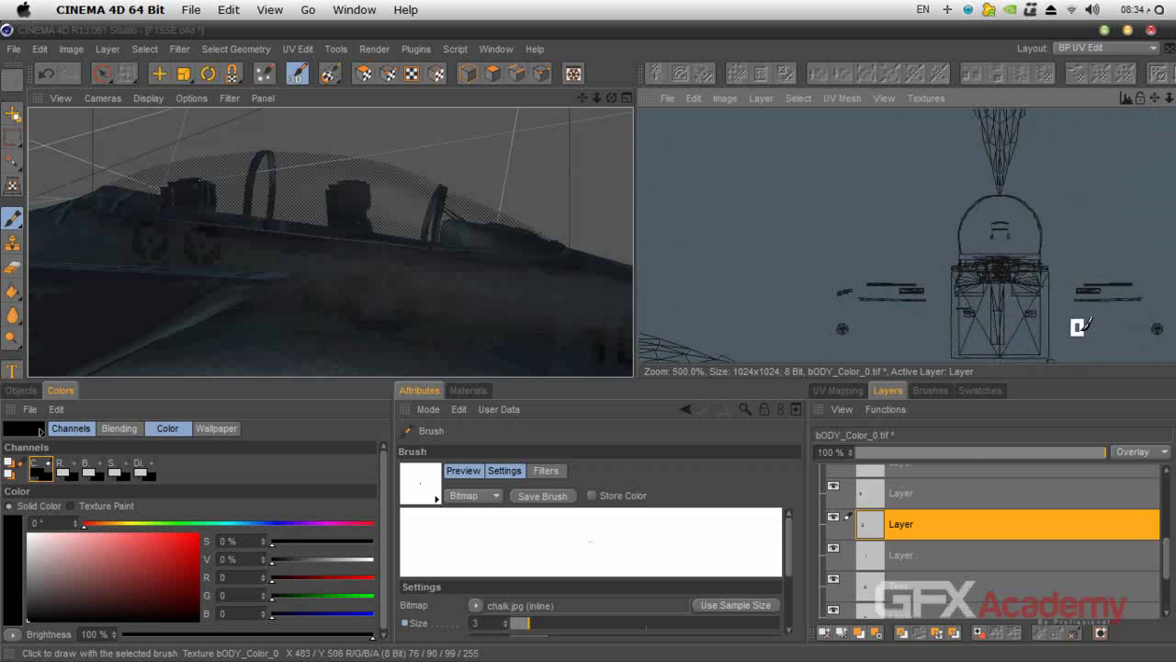
drag(1155, 98, 919, 15)
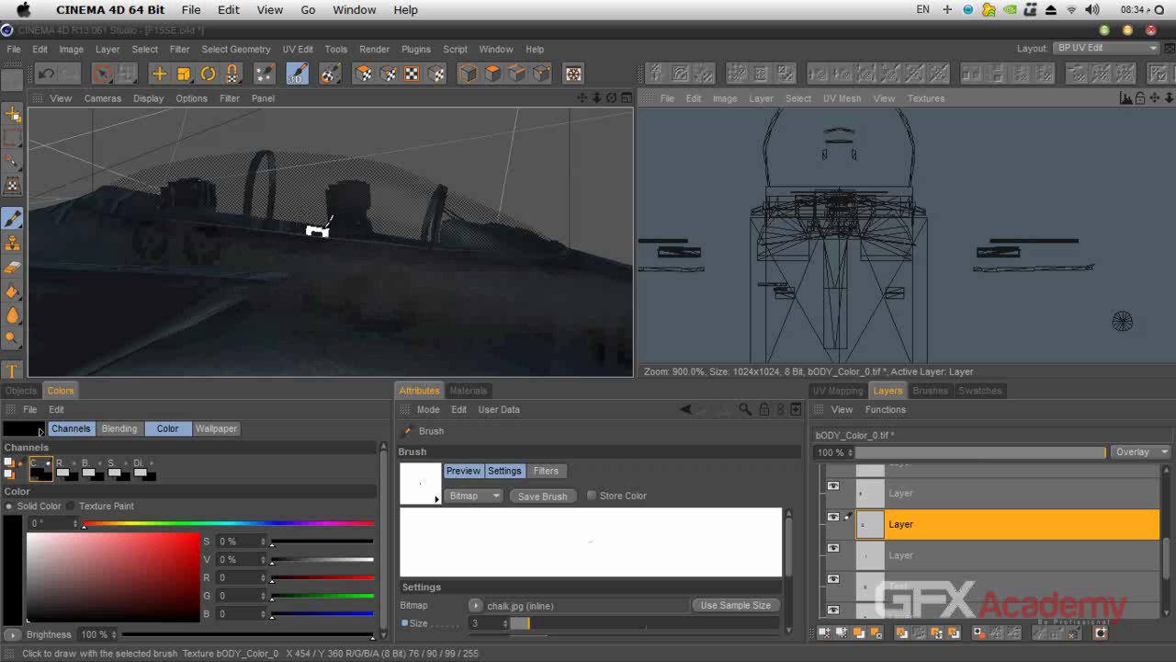
Step: Frame the jet's forward fuselage at a three-quarter angle and choose the Airbrush preset with its pressure at 35%
mouse_move(596, 99)
mouse_down()
mouse_move(514, 99)
mouse_move(588, 99)
mouse_move(514, 129)
mouse_move(478, 119)
mouse_move(607, 105)
mouse_move(678, 37)
mouse_up()
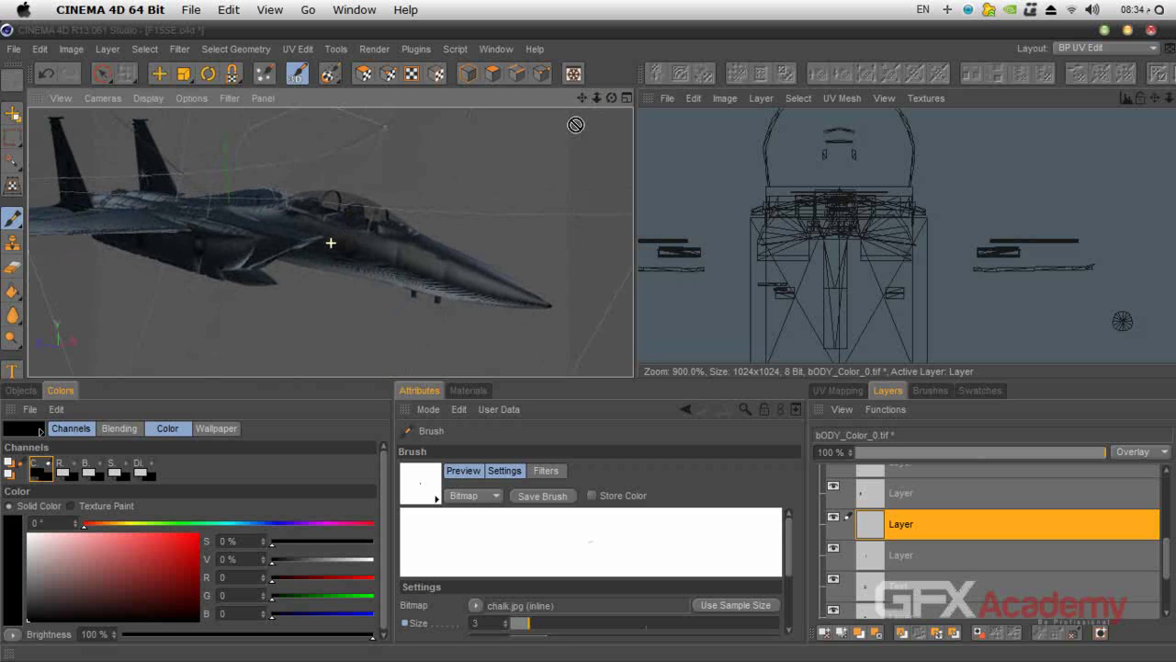
scroll(380, 246, up, 3)
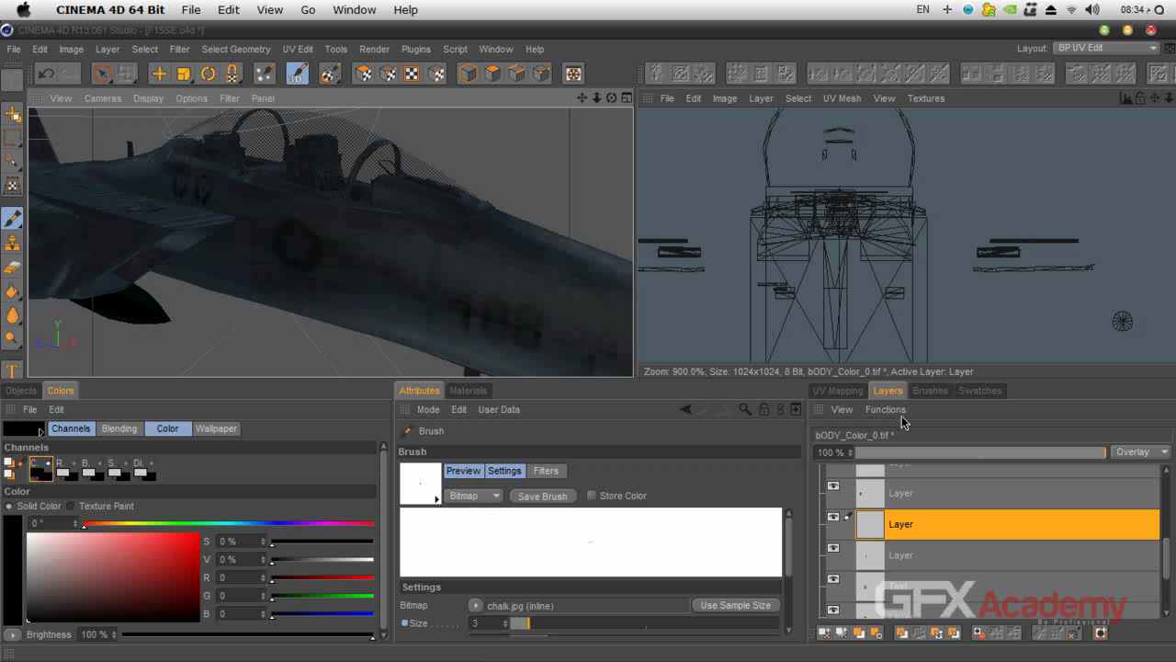
click(854, 391)
click(928, 390)
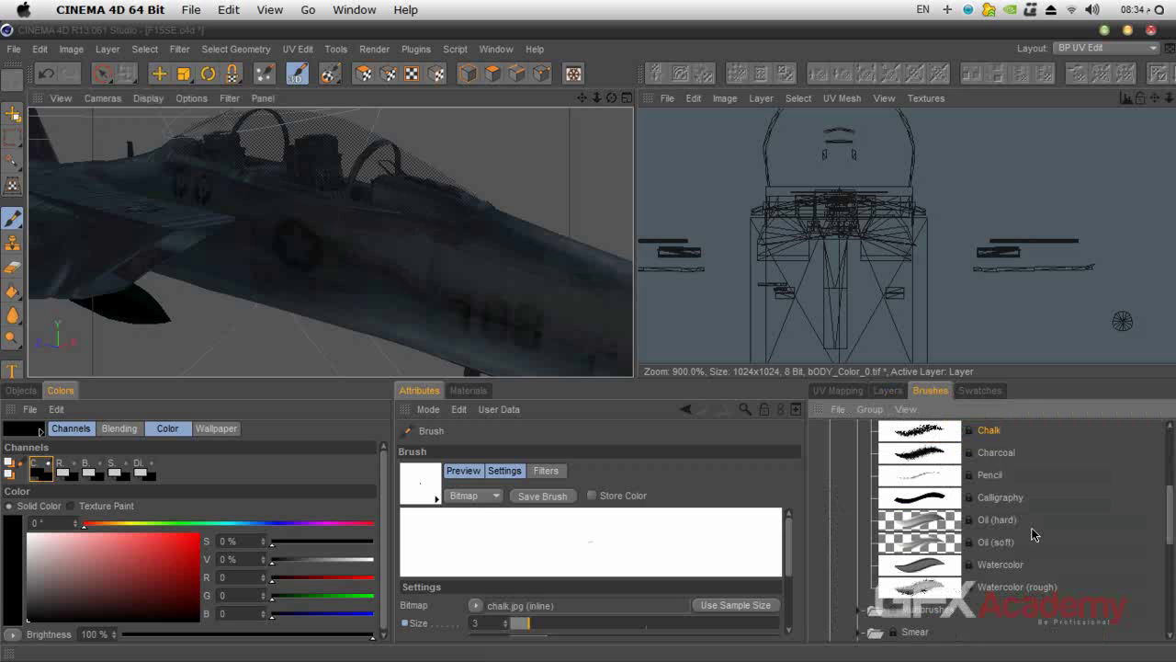
drag(1172, 538, 1170, 493)
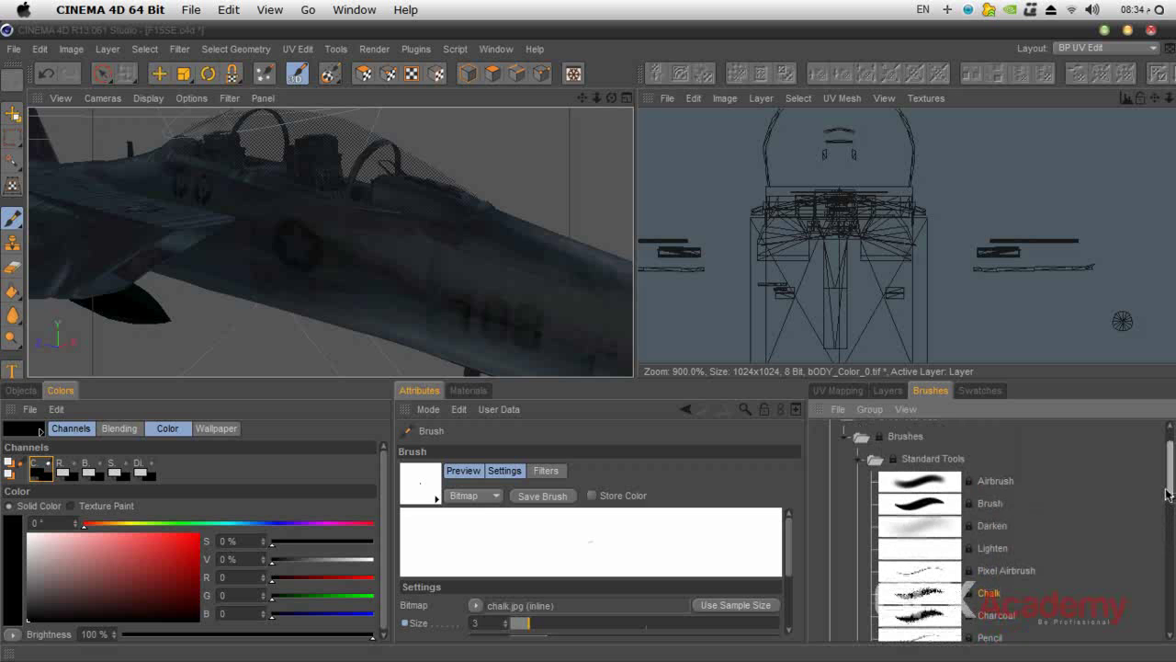
click(946, 481)
scroll(789, 567, down, 5)
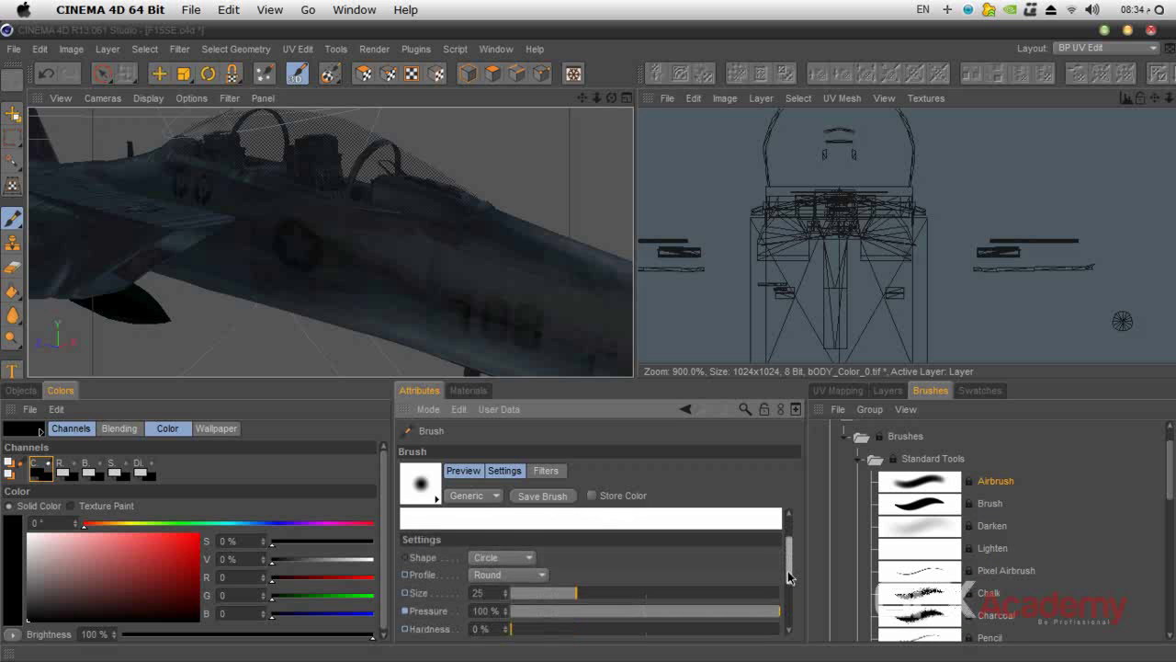
drag(771, 597, 564, 603)
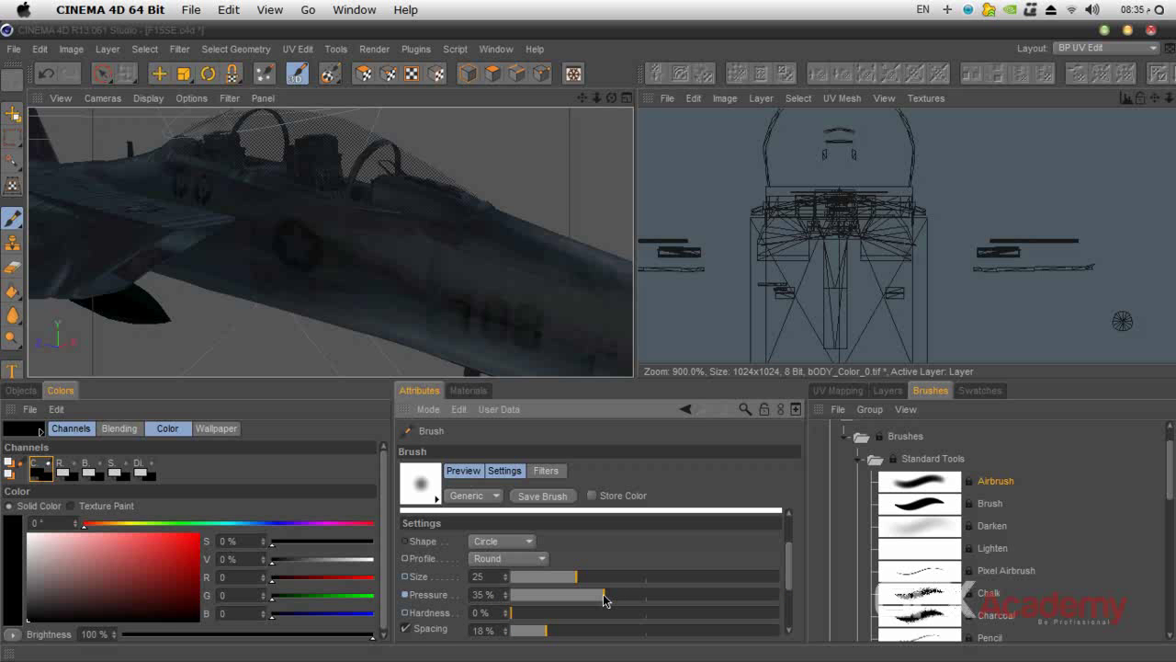
Step: Enable multi-channel painting for the Bump and Diffusion channels of the bODY material and show the bump texture's layers
key(shift+F2)
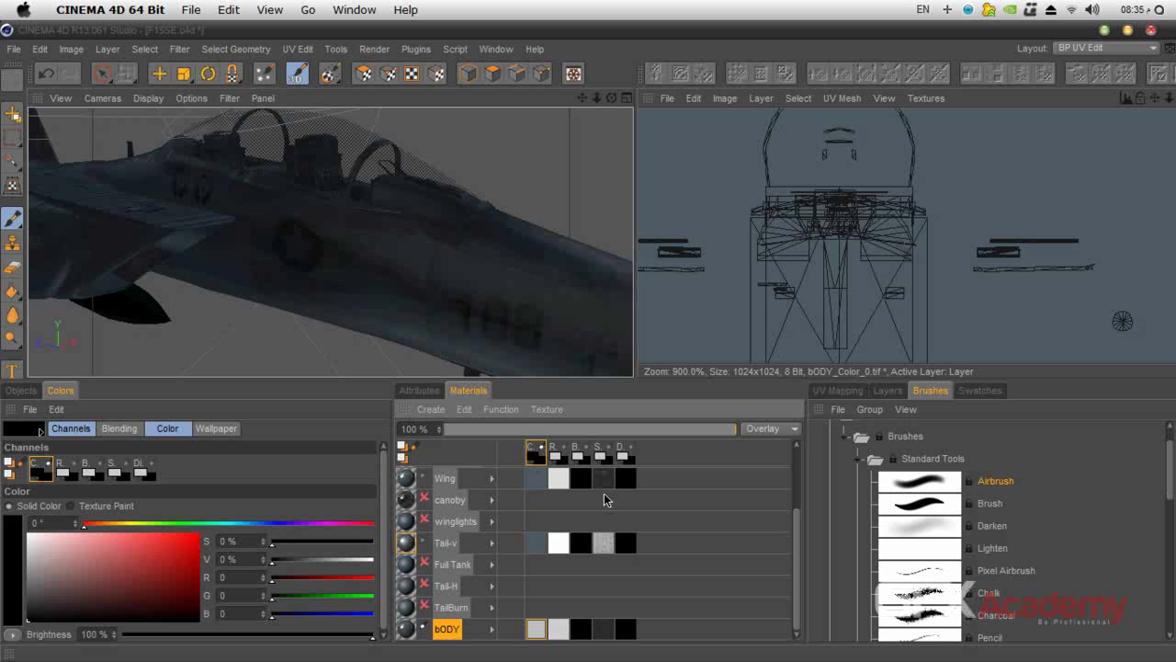
click(579, 447)
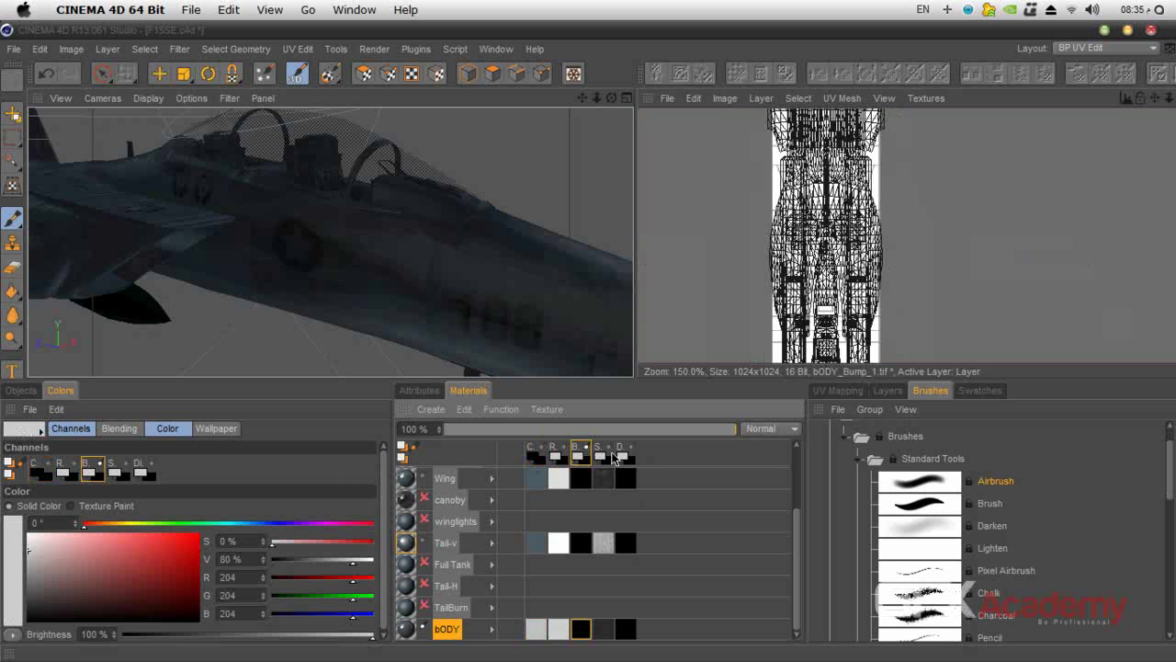
click(405, 450)
click(628, 454)
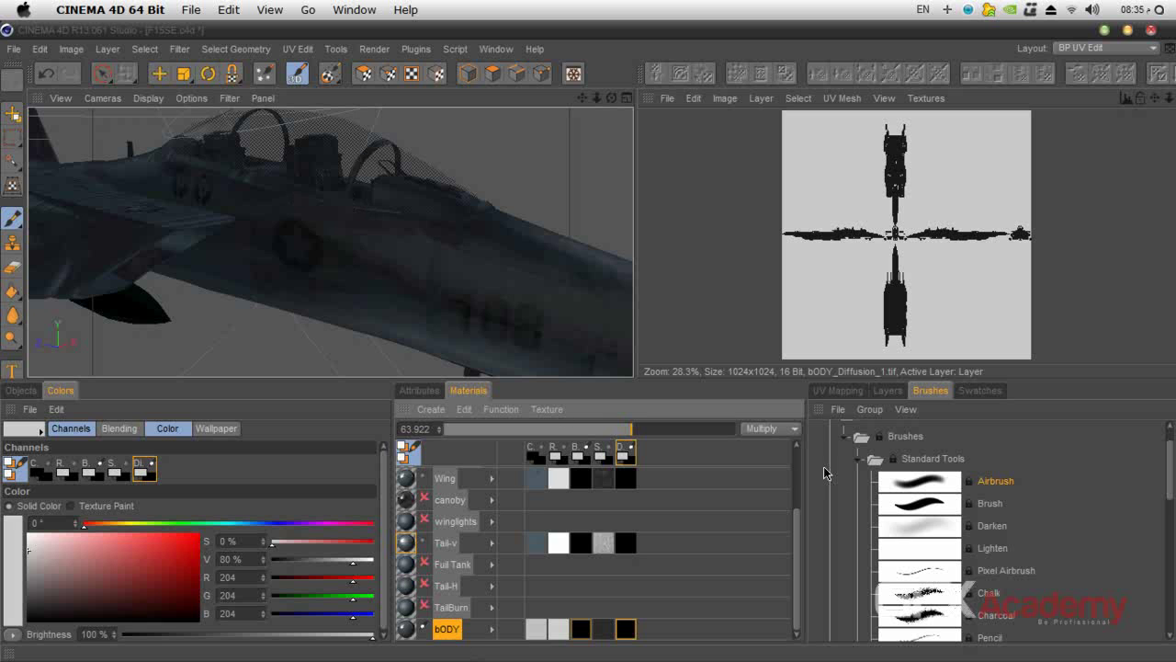
click(589, 457)
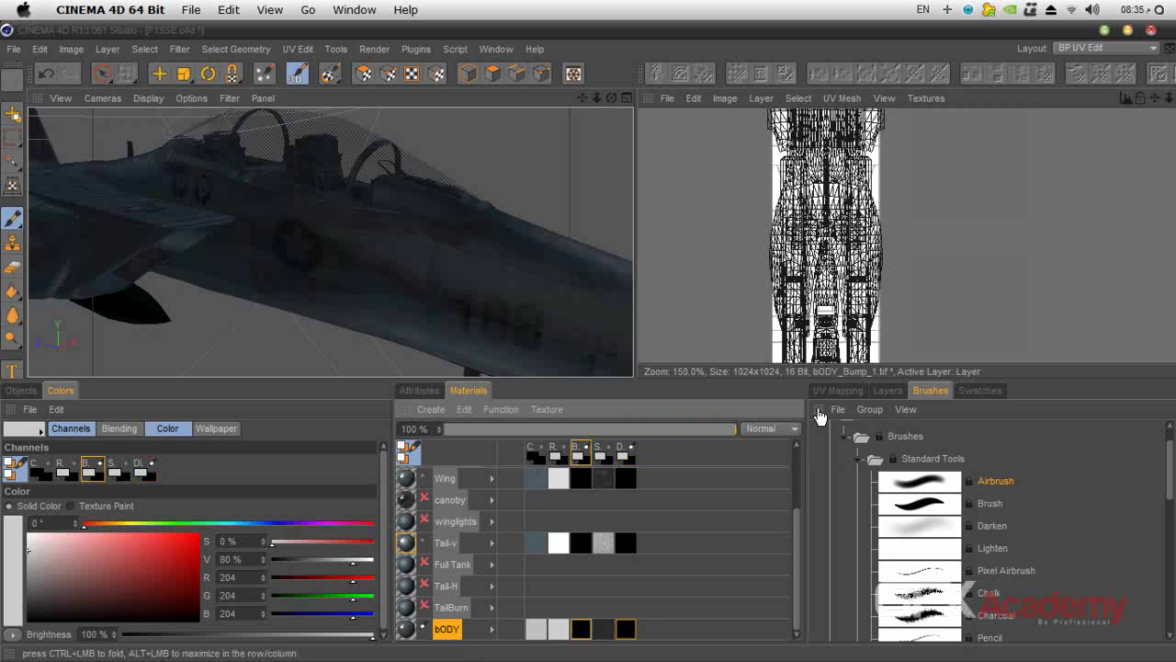
click(888, 390)
Step: Give the brush a Rectangle shape and a size of 1 for painting fine lines
click(431, 390)
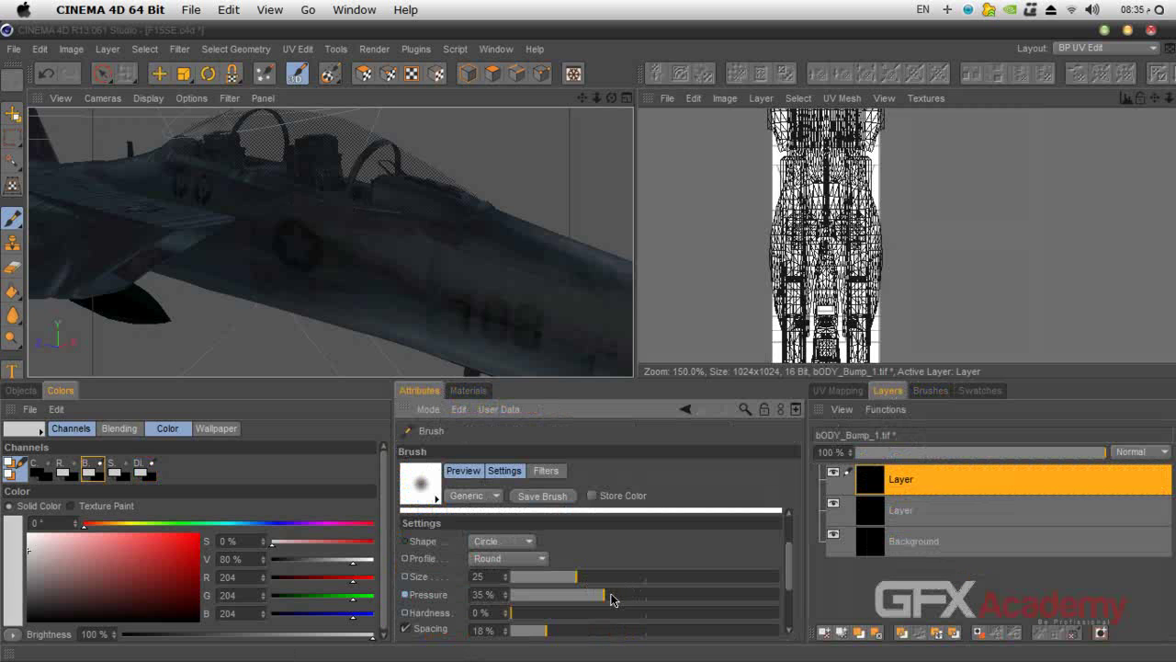
drag(575, 583, 532, 579)
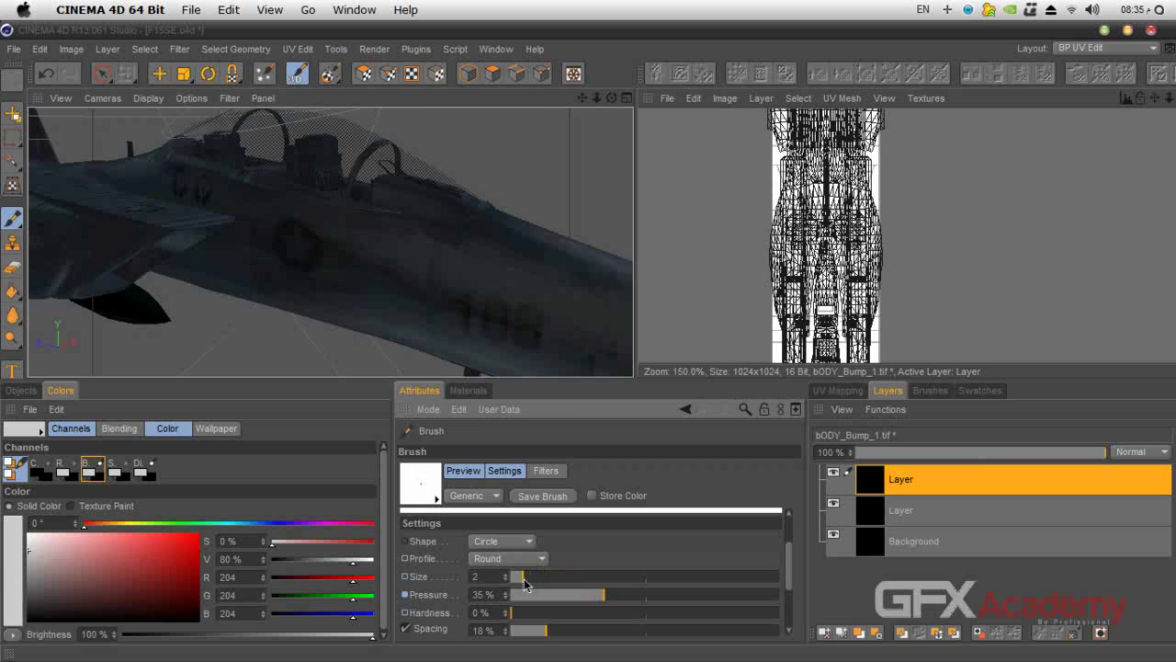
drag(312, 194, 326, 196)
click(514, 541)
click(507, 577)
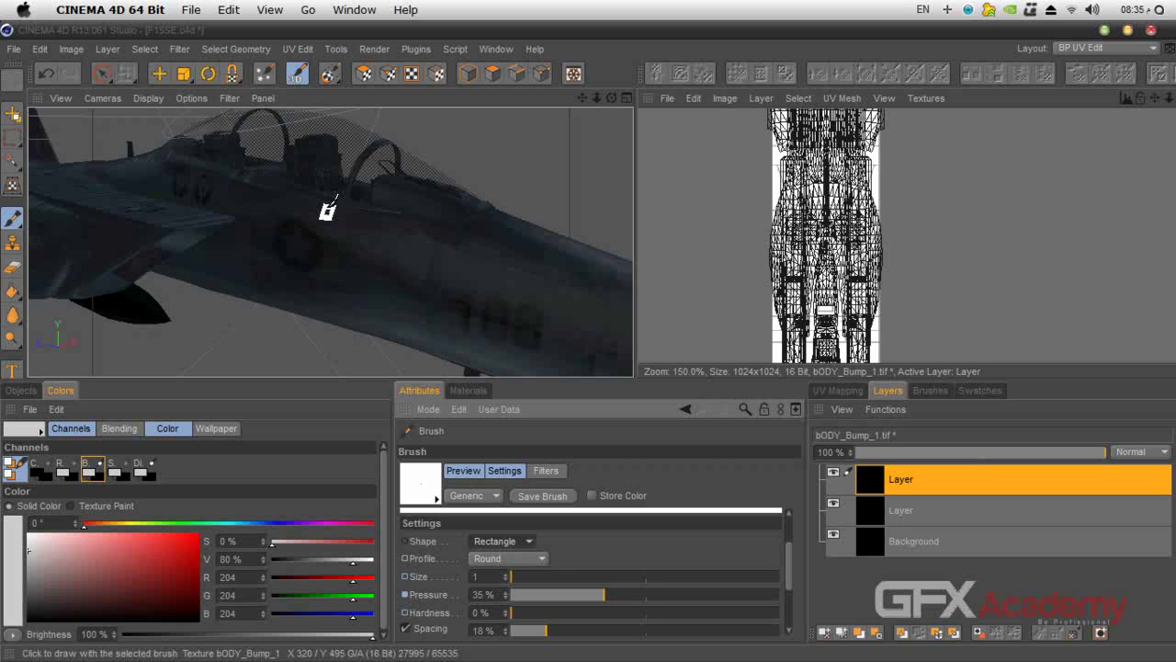
Step: Frame the cockpit side closely in the perspective view and add a new layer to the body's bump texture
scroll(326, 223, up, 3)
scroll(329, 223, down, 2)
drag(581, 98, 656, 170)
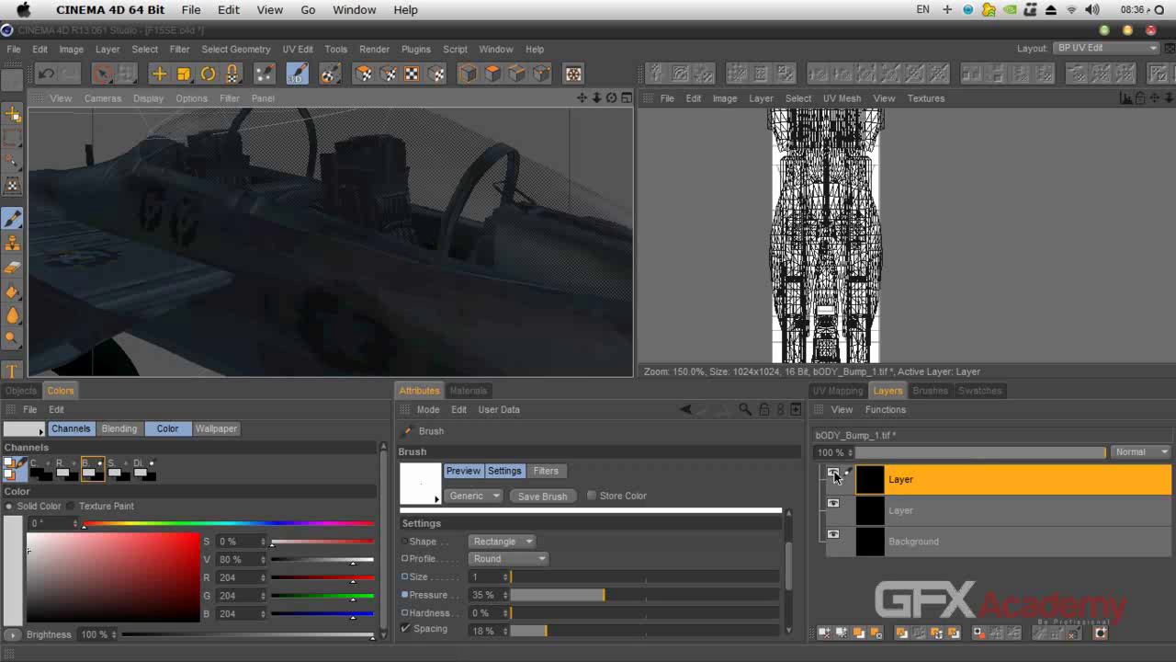
click(824, 632)
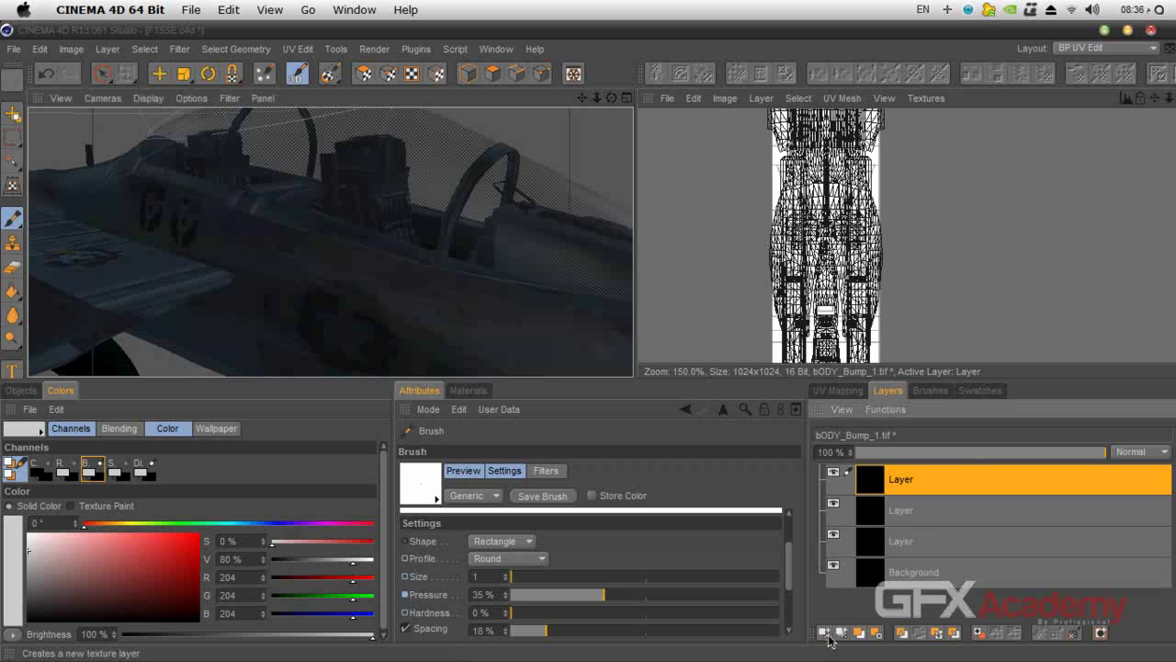
Step: Rename the new bump layer Bults and paint a first bolt mark on the fuselage beside the cockpit
double_click(902, 480)
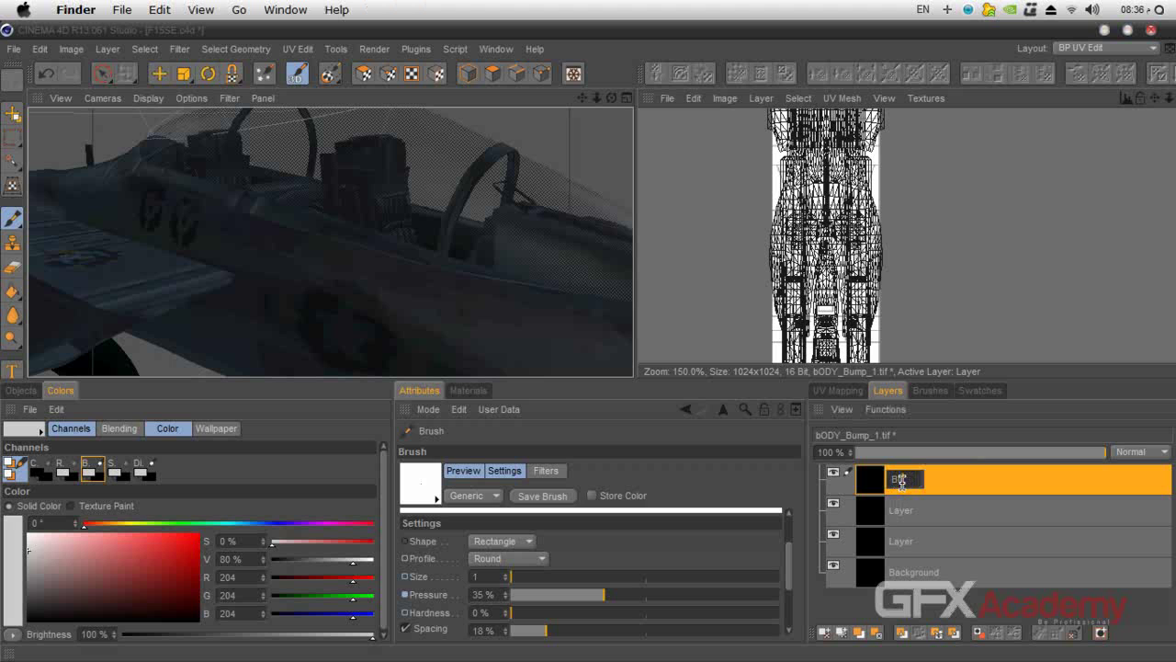
key(Return)
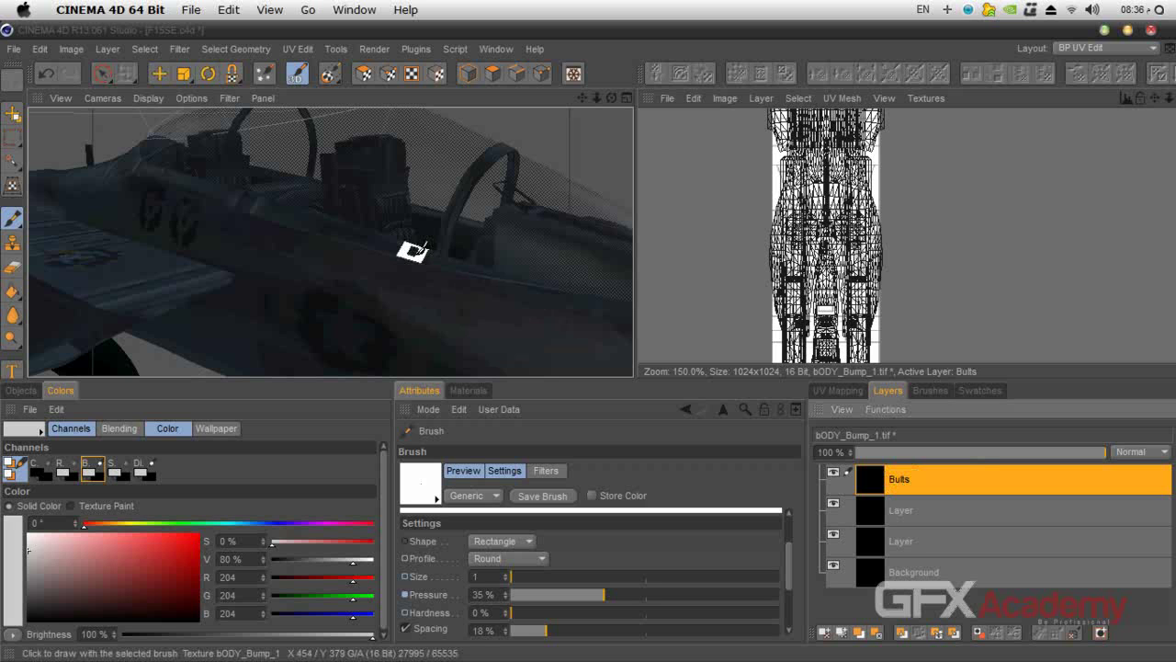
click(412, 251)
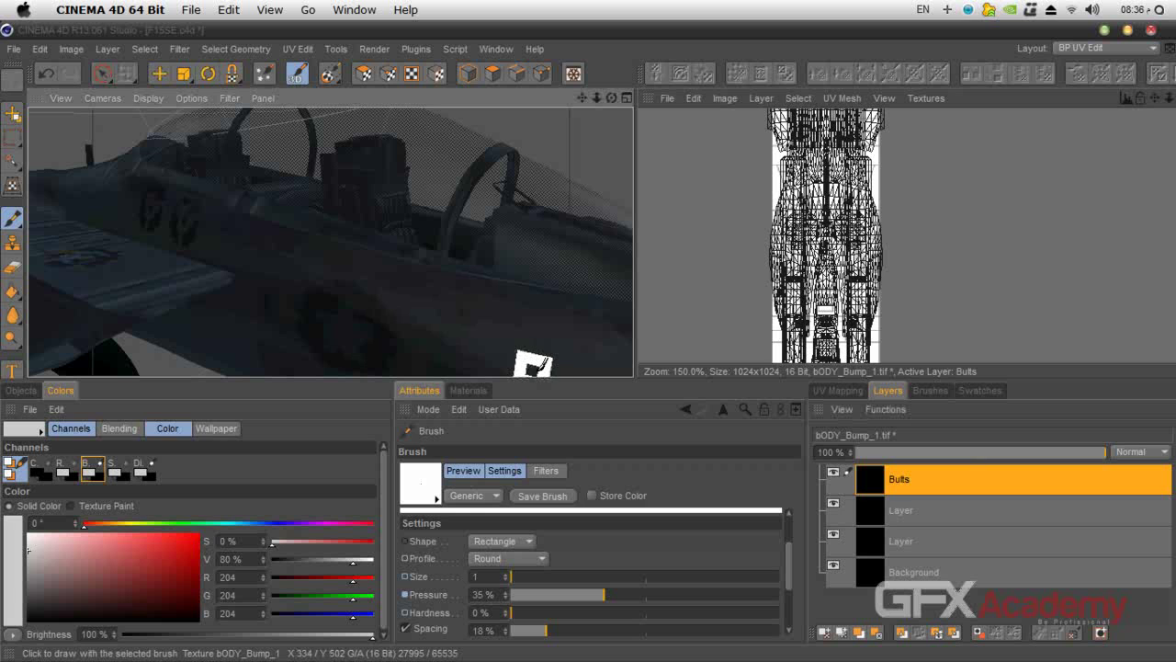
Step: Test-render the cockpit close-up in the Picture Viewer and stop the render
key(shift+r)
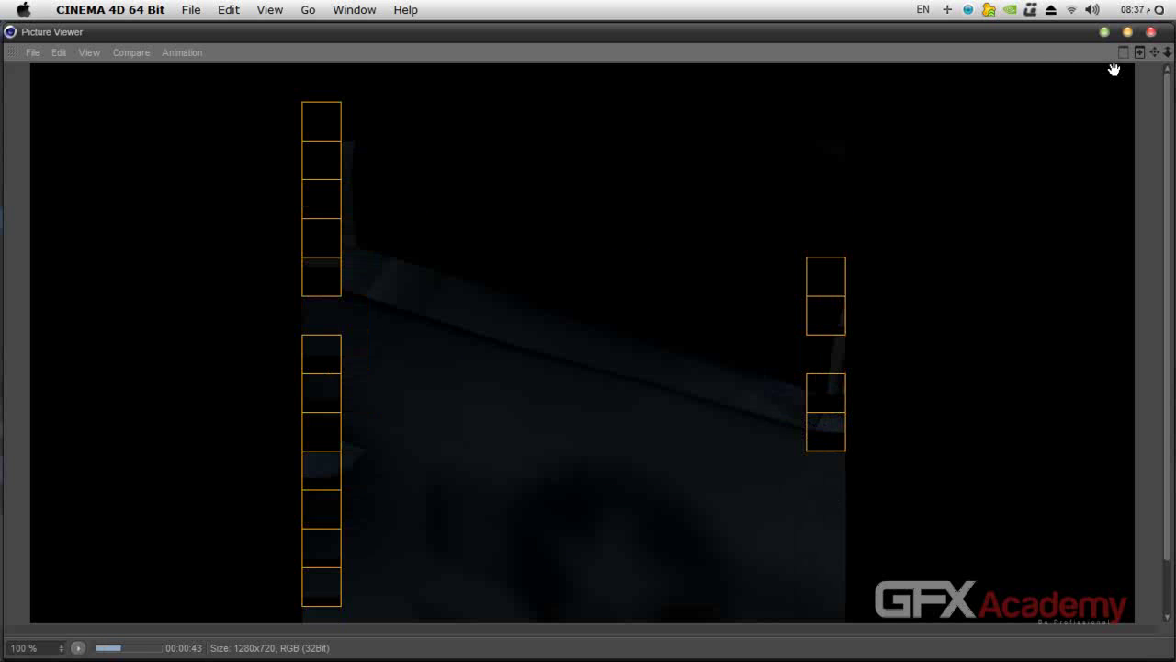
click(1150, 31)
click(634, 414)
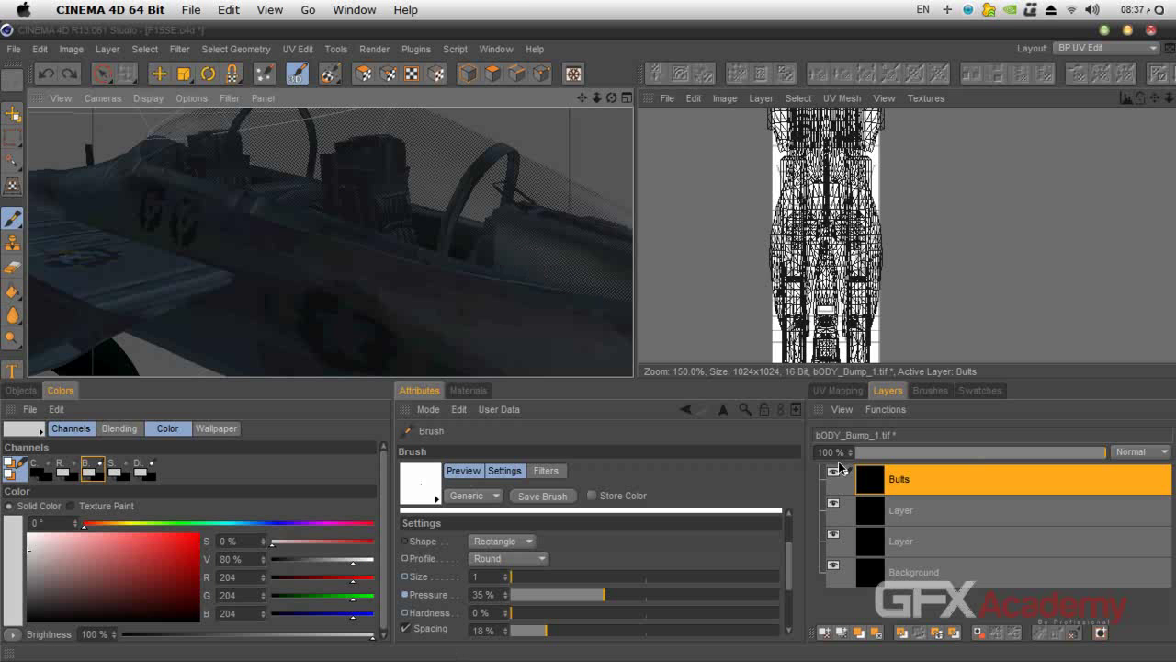
Step: Set the brush's pressure to 94% and its hardness to 47% for painting bolts on the cockpit side
scroll(453, 262, down, 5)
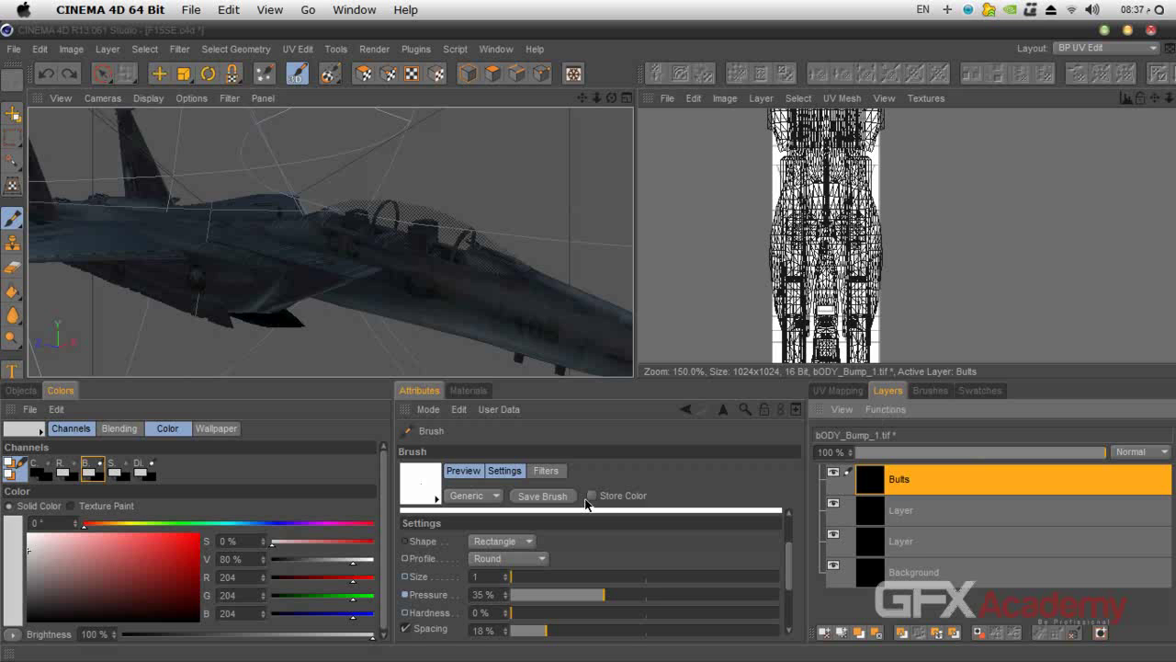
drag(591, 592, 766, 601)
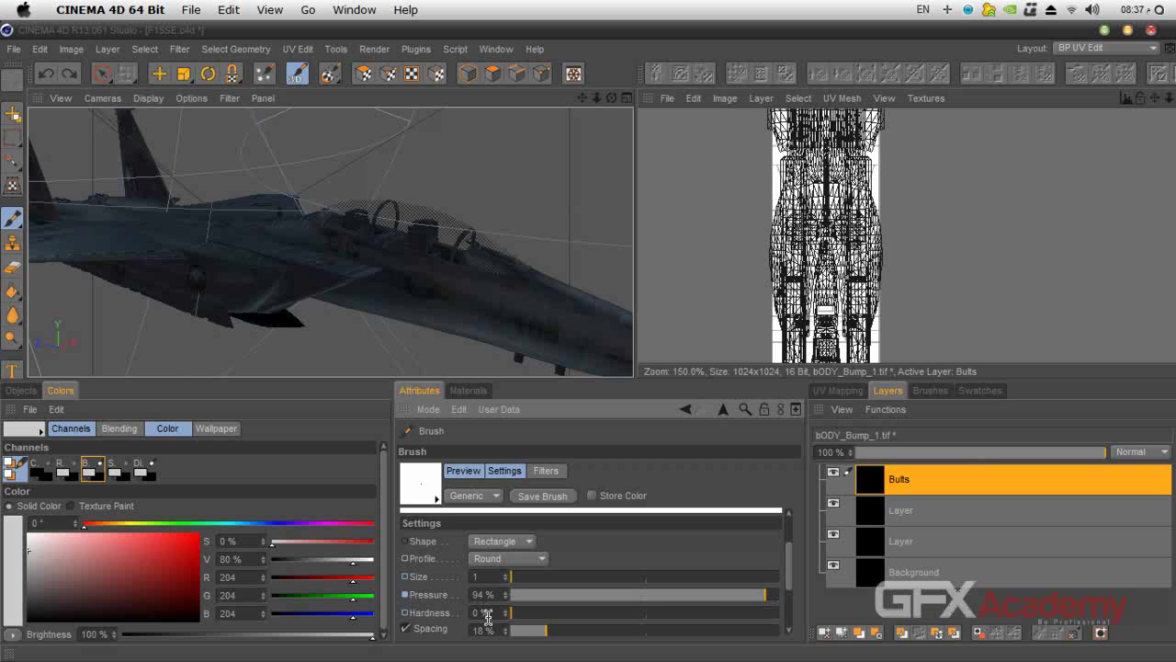
drag(517, 620, 622, 618)
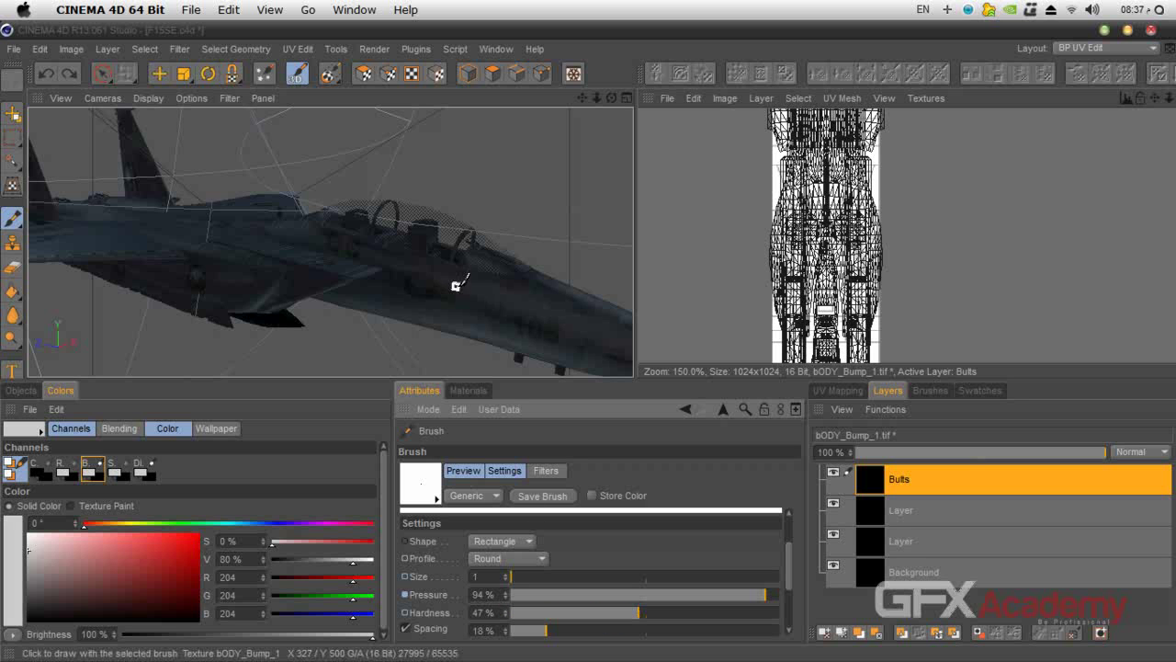
scroll(460, 287, up, 1)
scroll(460, 287, up, 3)
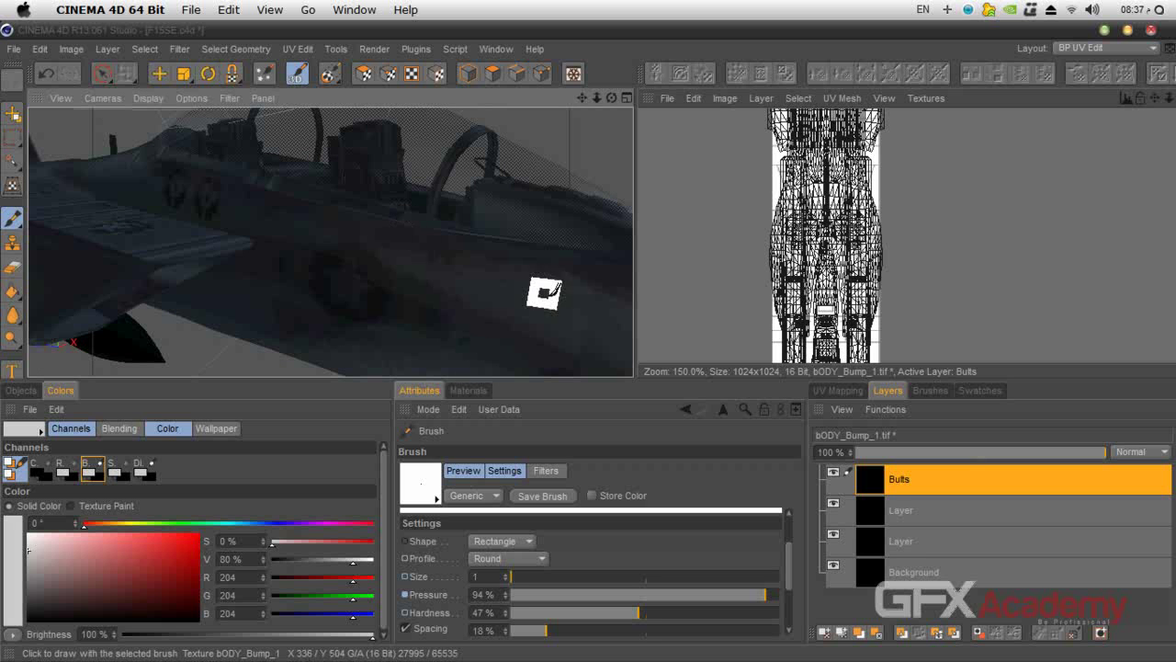
Step: Frame the whole front of the jet, test-render it in the Picture Viewer and stop the render
drag(596, 97, 612, 133)
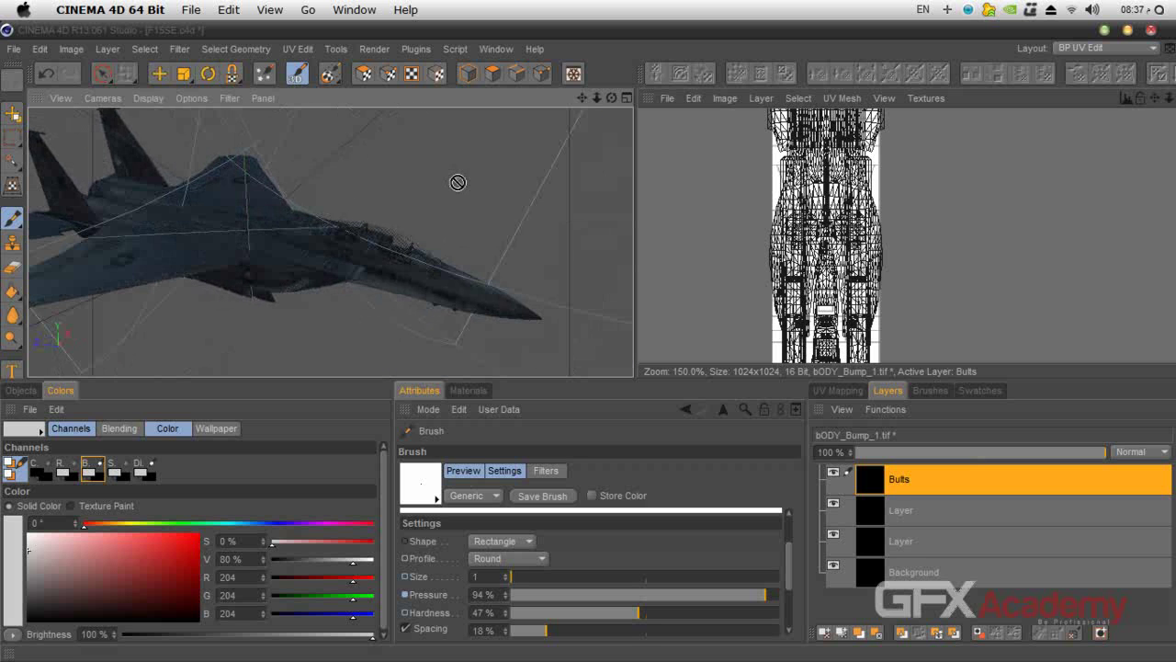
key(shift+r)
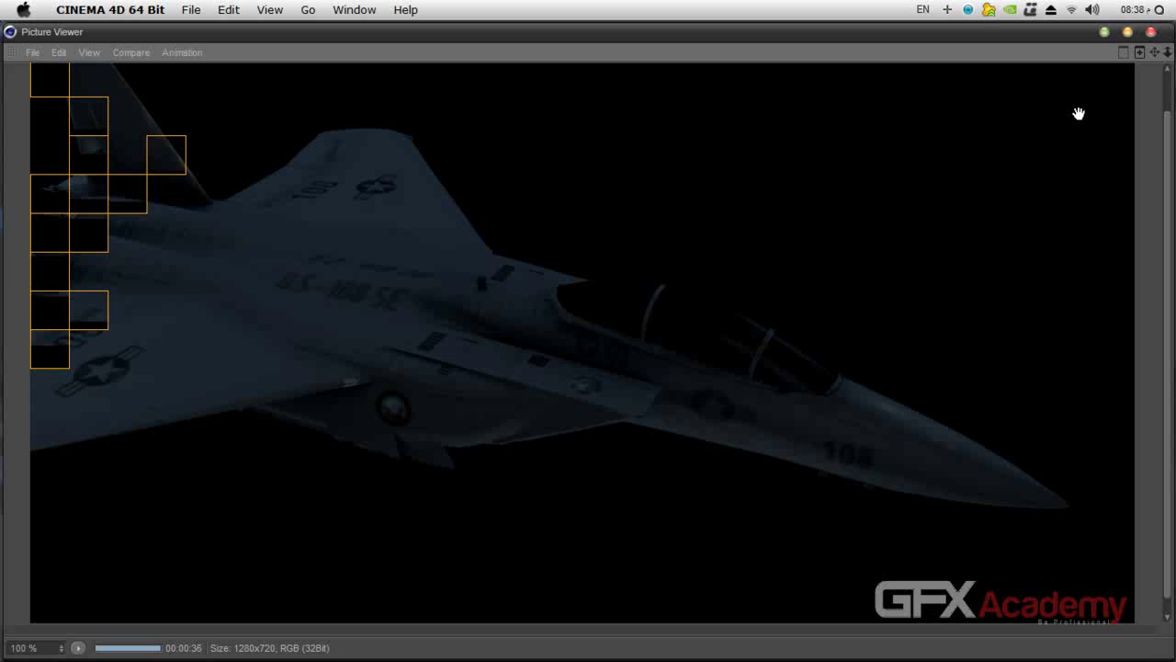
click(1151, 32)
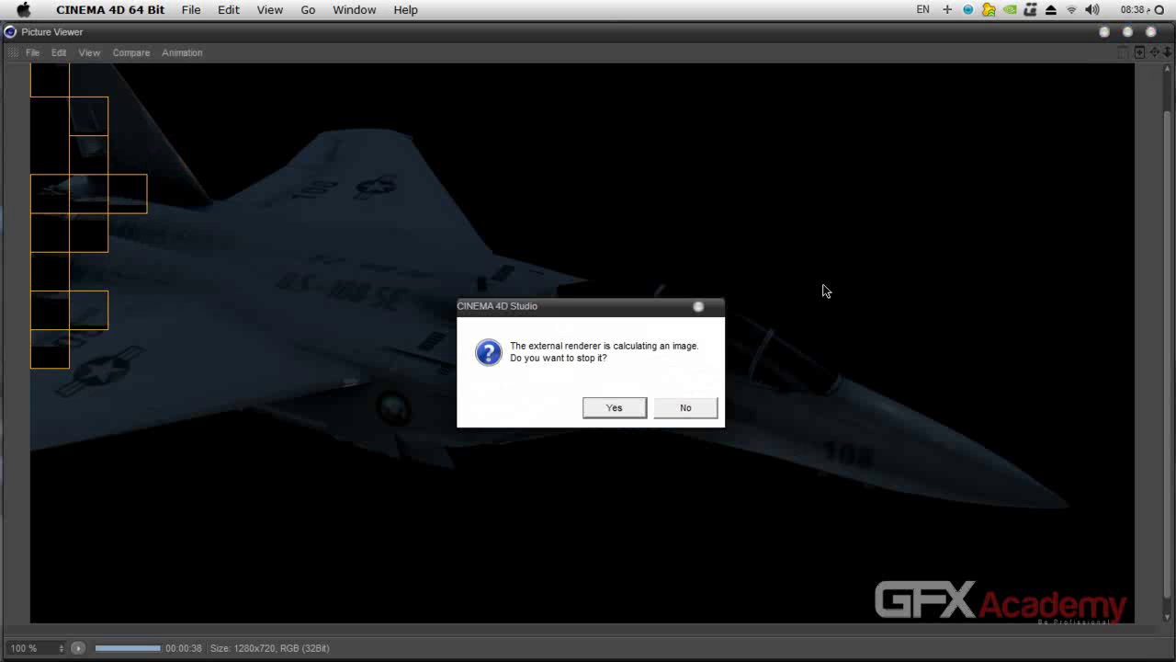
click(638, 405)
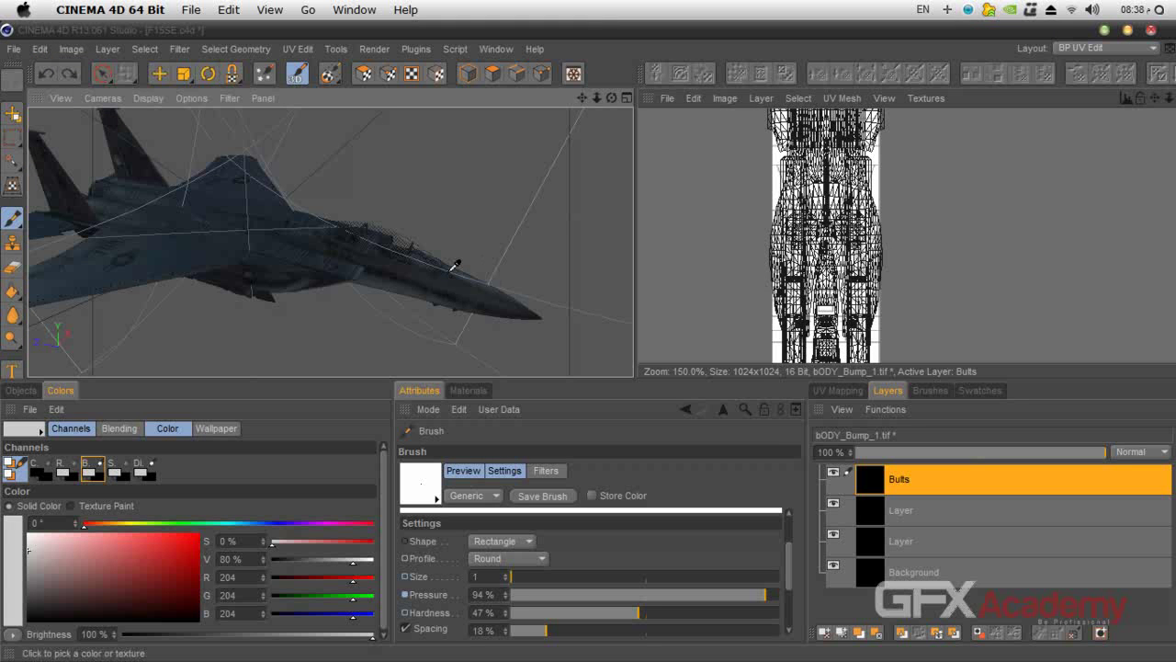
Step: Frame the forward fuselage from the side and choose the Pixel Airbrush brush preset
scroll(447, 275, up, 6)
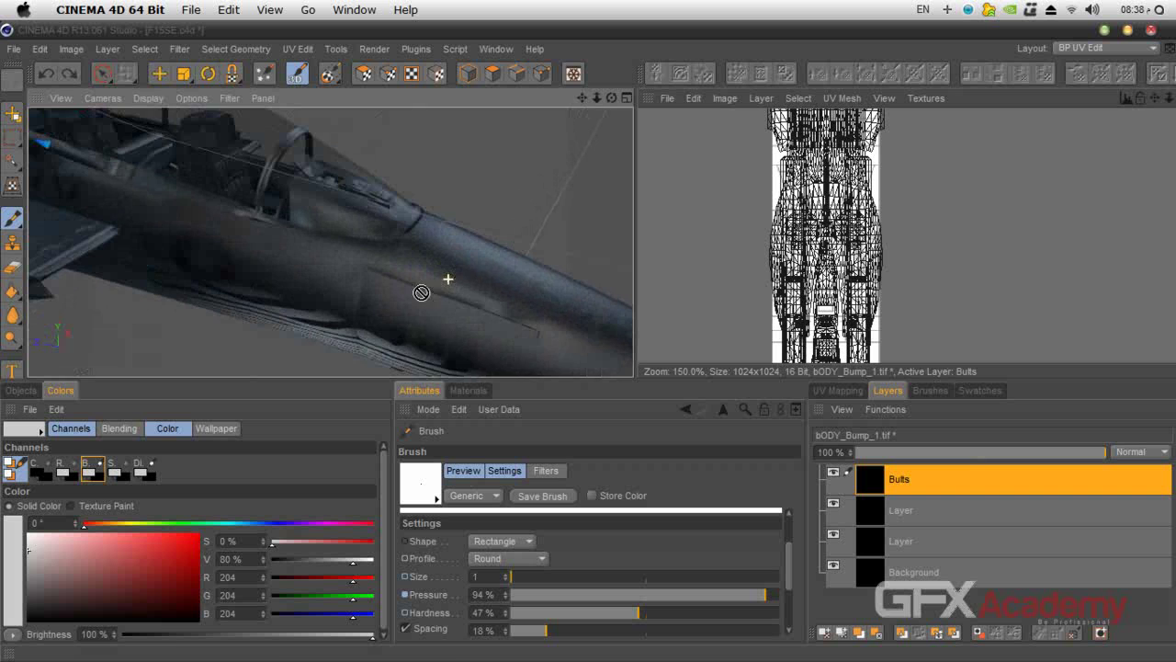
scroll(265, 242, down, 3)
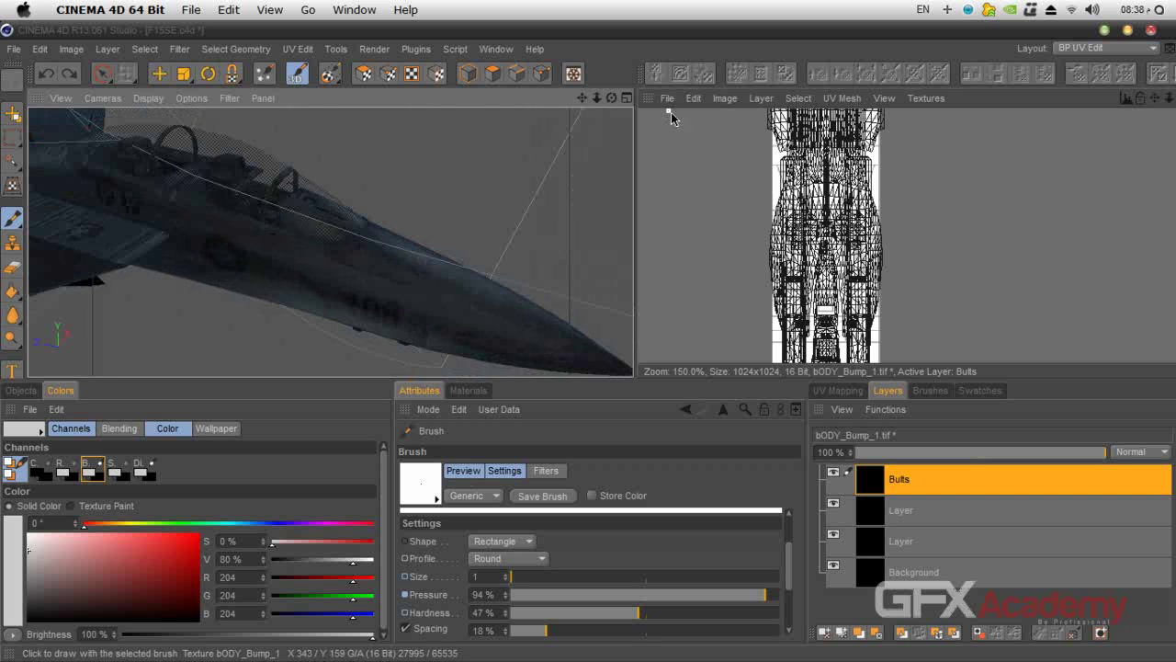
drag(611, 97, 619, 134)
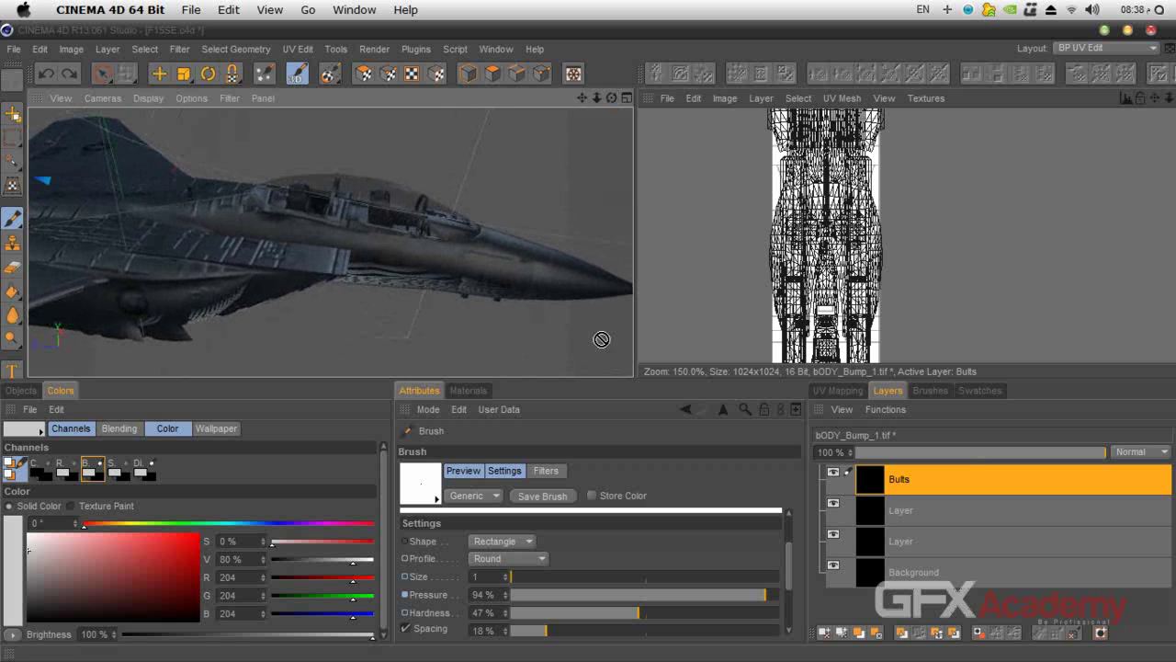
click(505, 576)
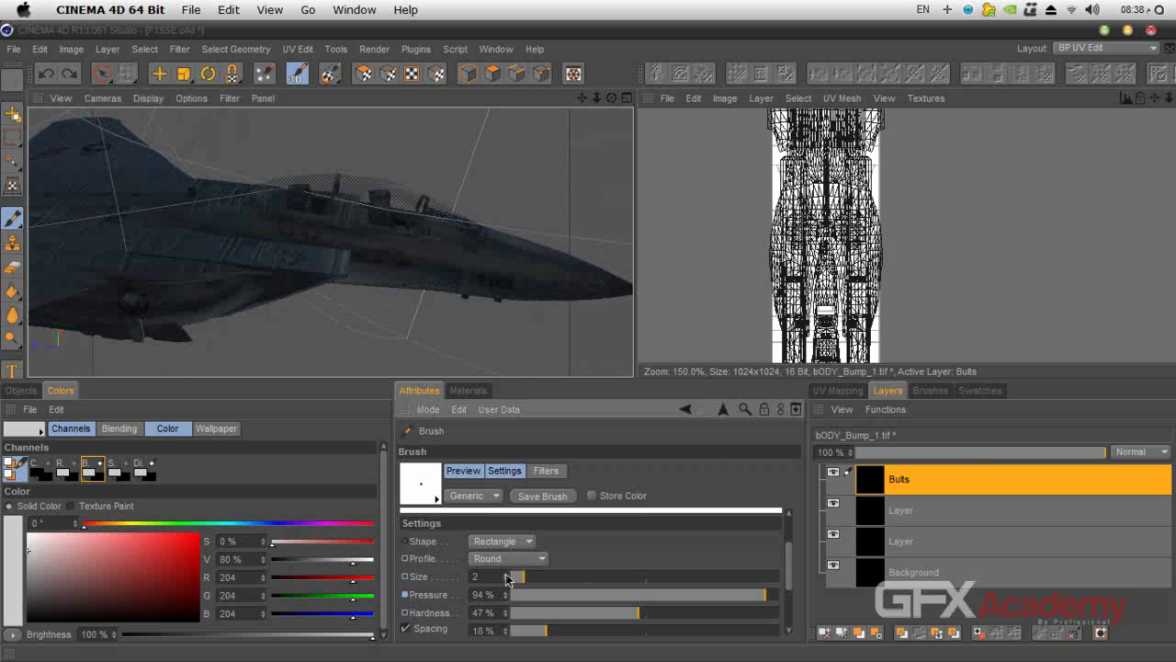
click(930, 390)
click(936, 576)
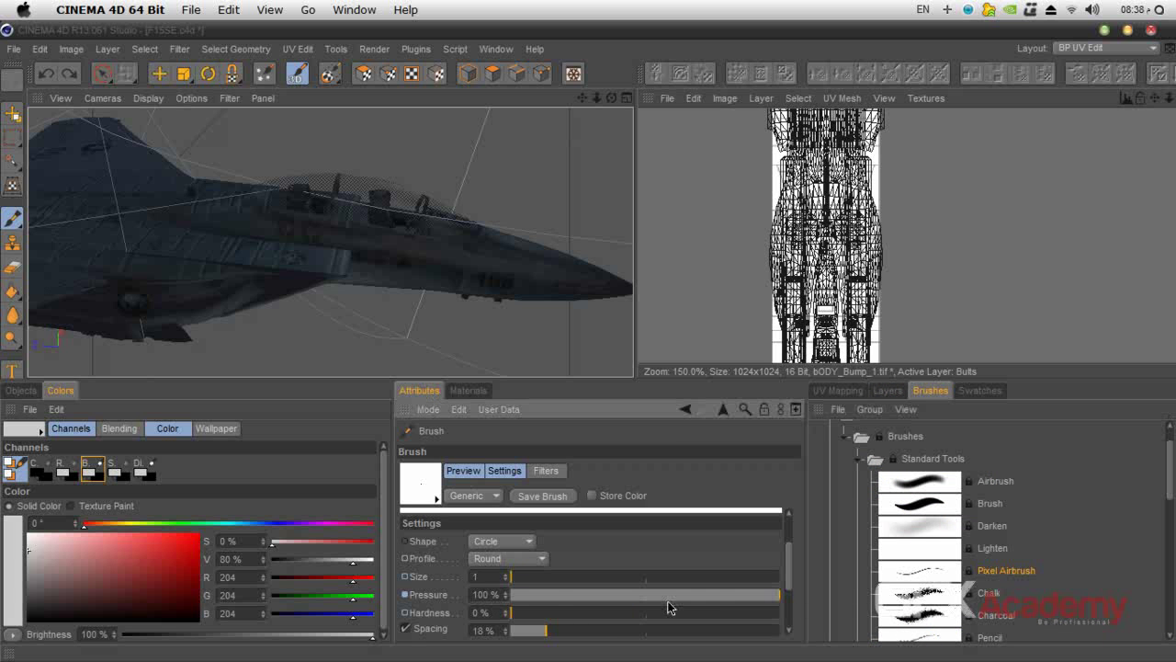
Step: Paint a row of small bolt marks along the fuselage just below the cockpit canopy
scroll(404, 270, up, 3)
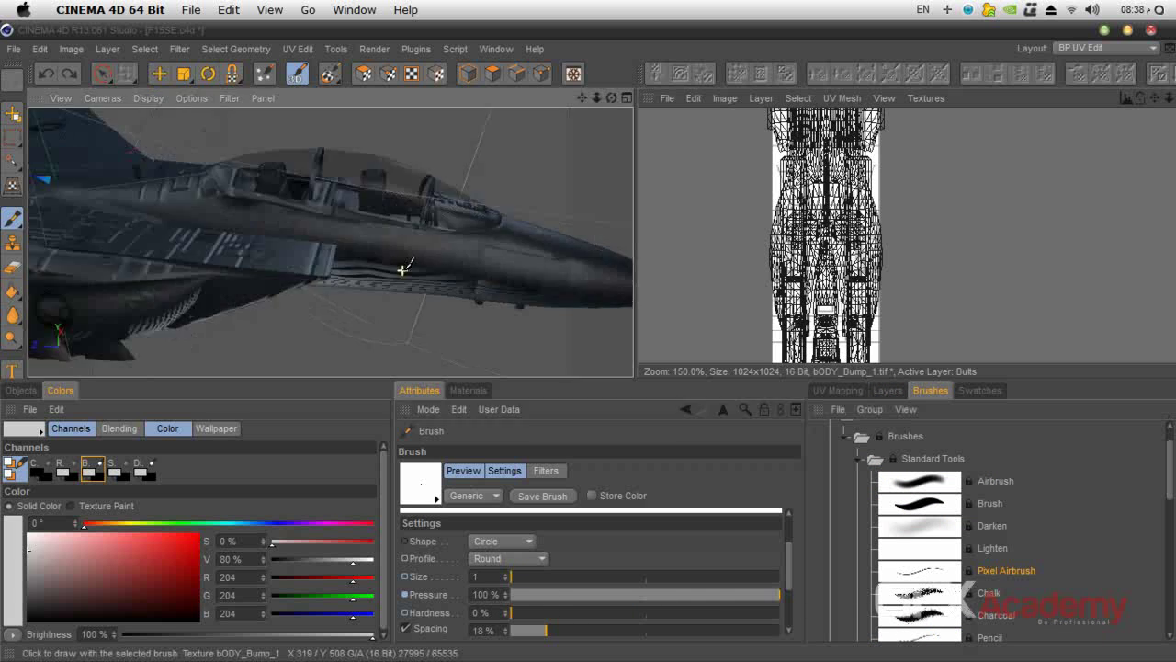
click(725, 98)
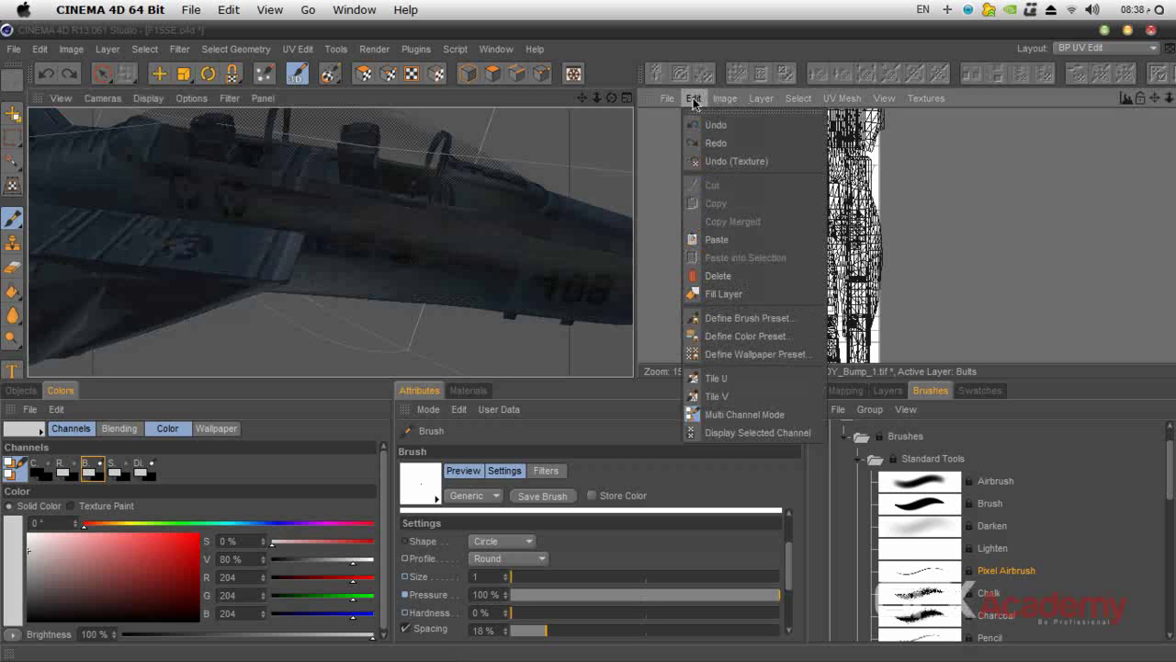
mouse_move(667, 98)
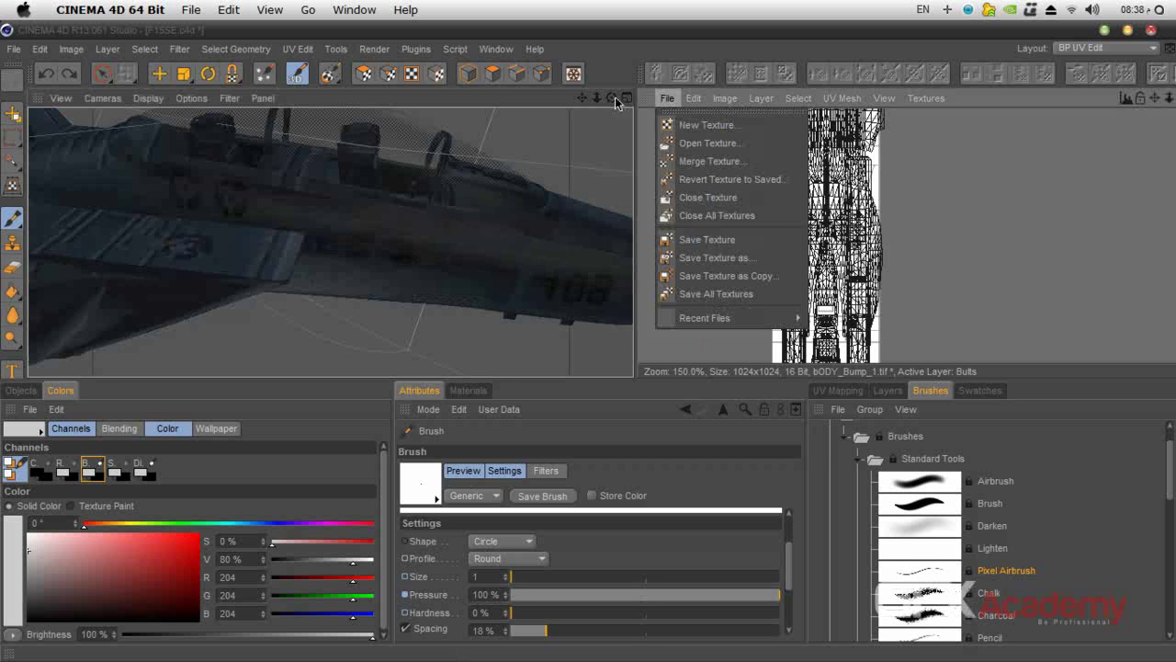
click(581, 99)
drag(582, 99, 601, 142)
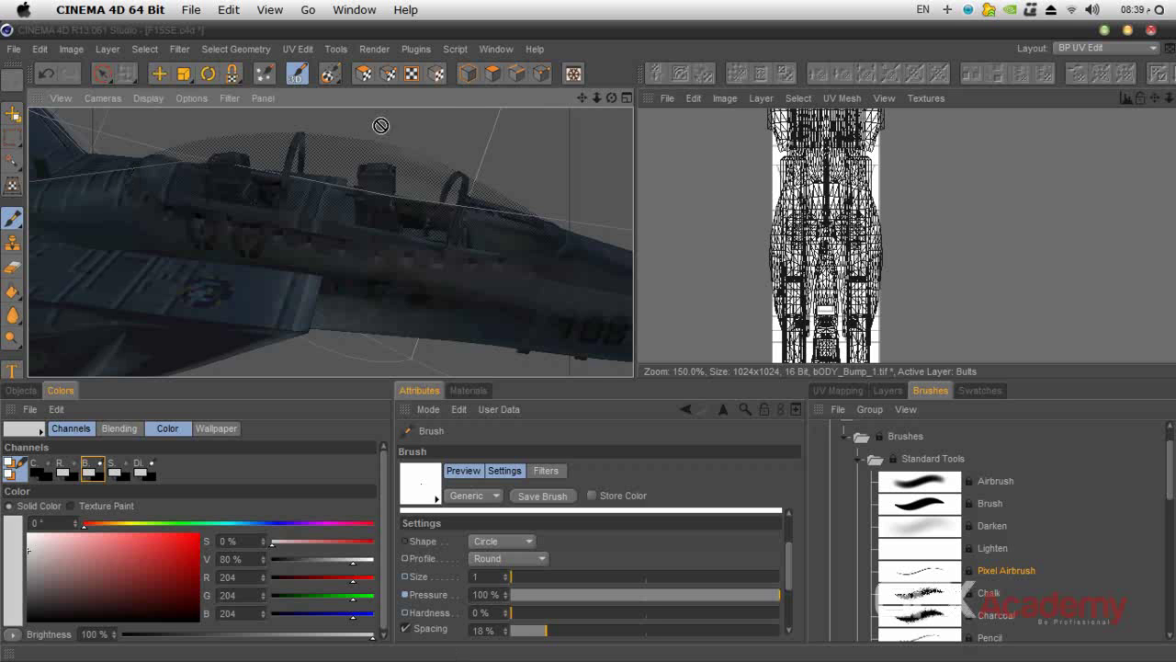
Step: Test-render the jet's side with the painted bolts from farther away and stop the render
drag(596, 97, 542, 97)
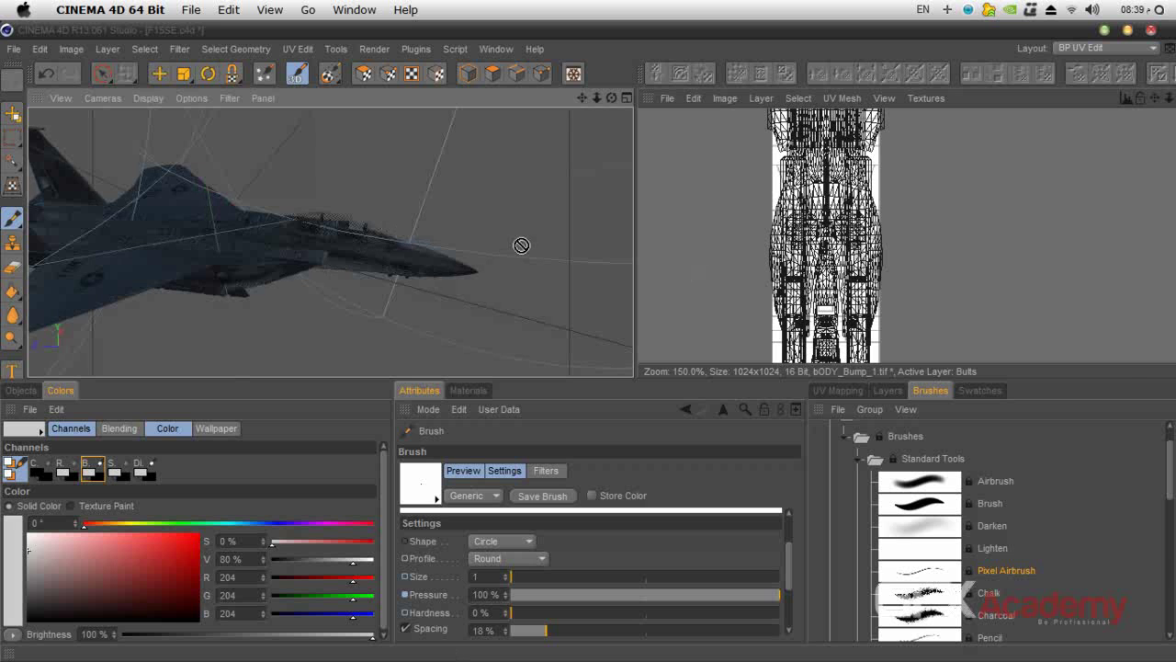
key(shift+r)
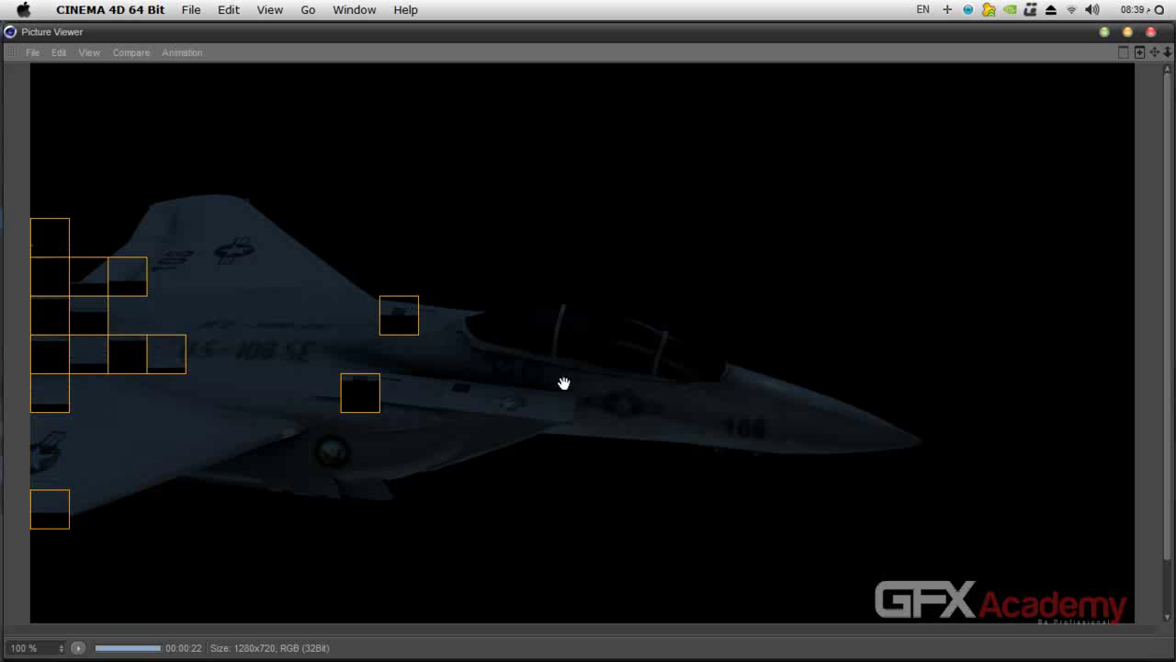
click(1152, 32)
click(614, 408)
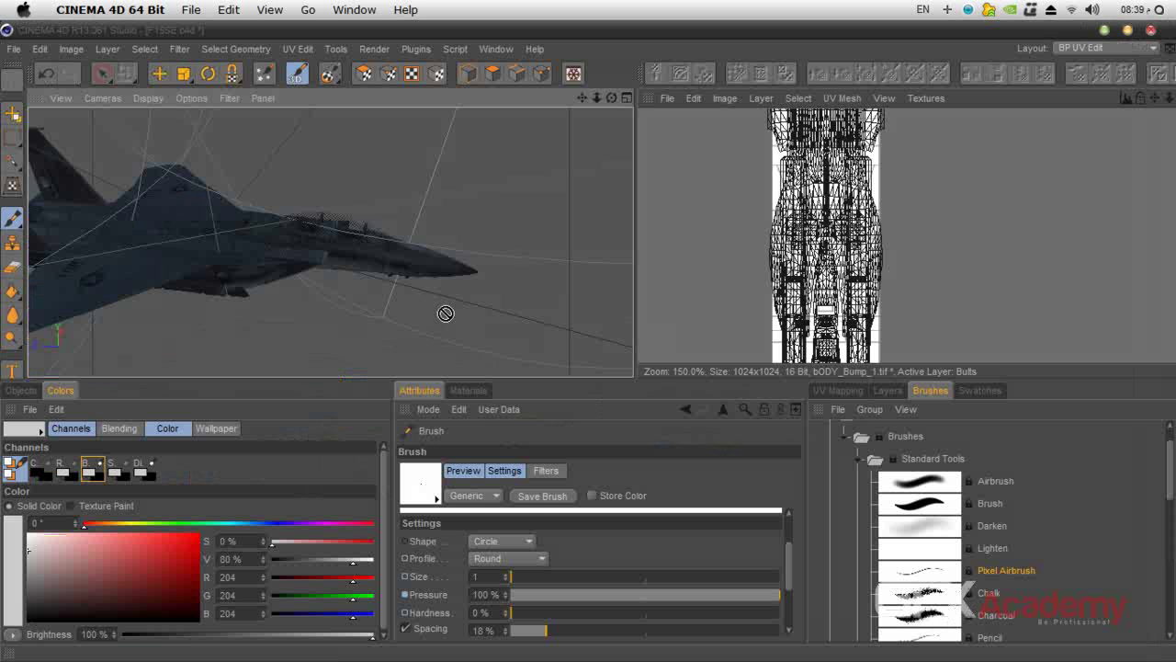
Step: Switch multi-channel painting from Diffusion to Specular Color alongside Bump and show the bODY material's specular texture
scroll(382, 259, up, 4)
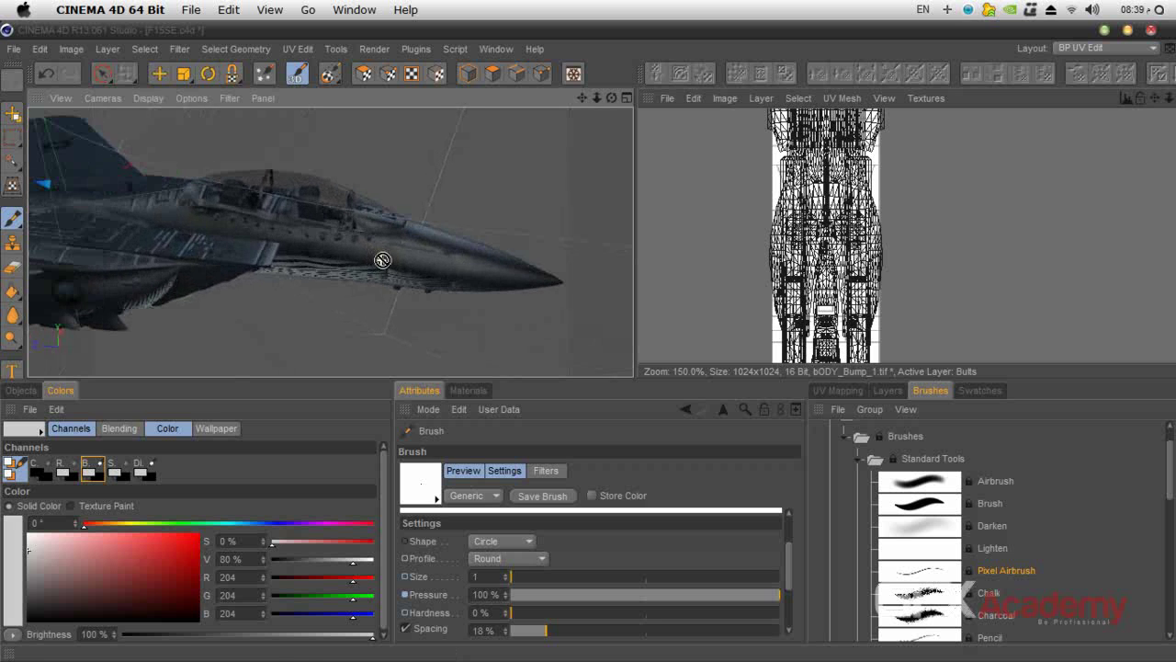
alt+drag(382, 260, 388, 254)
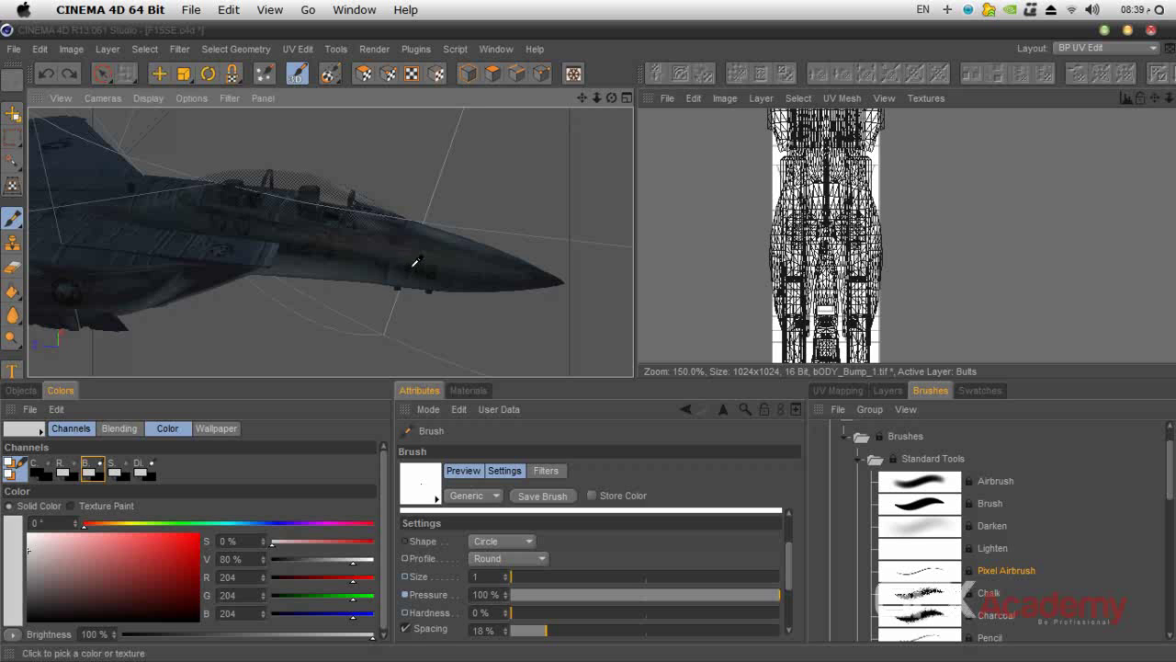
click(477, 390)
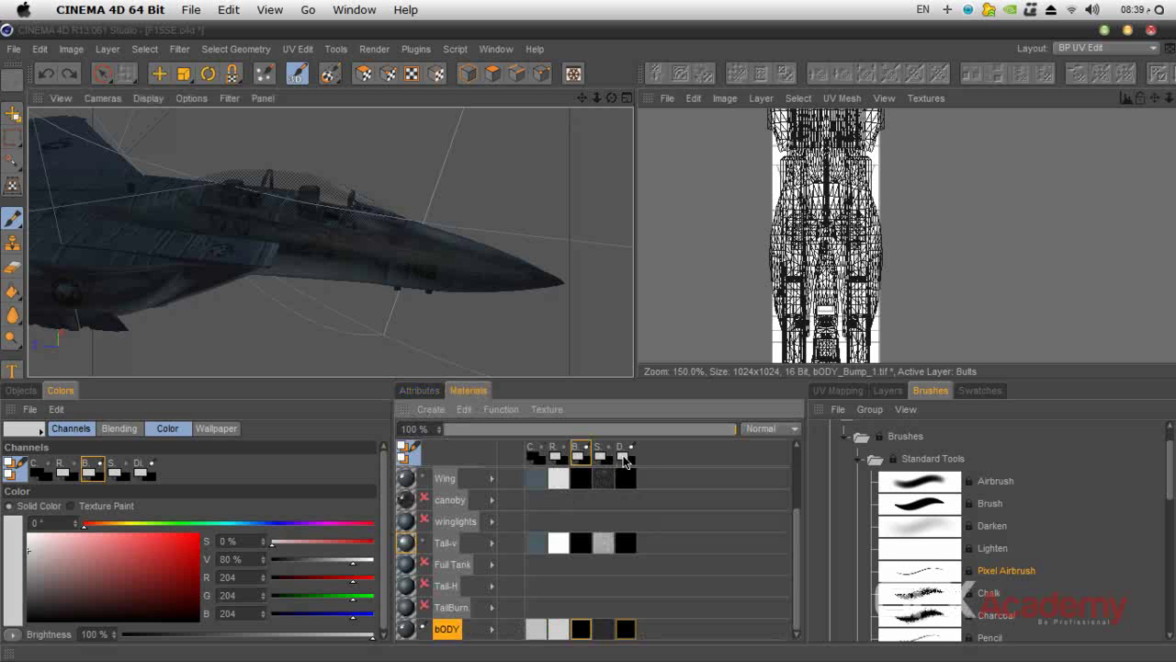
click(629, 478)
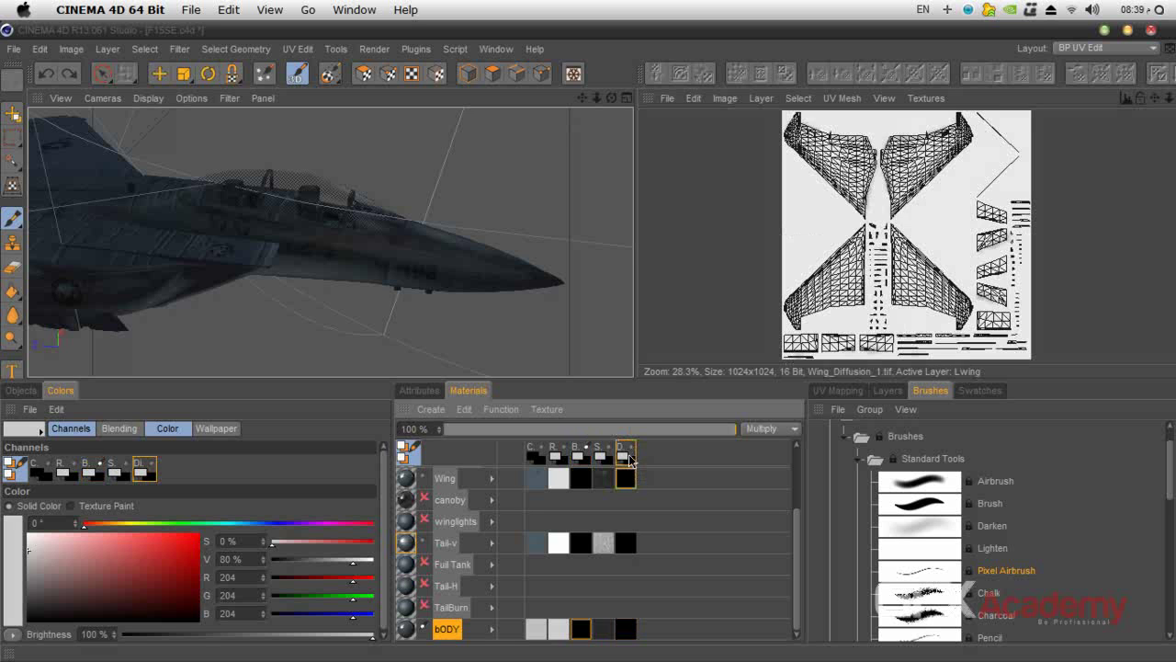
click(597, 454)
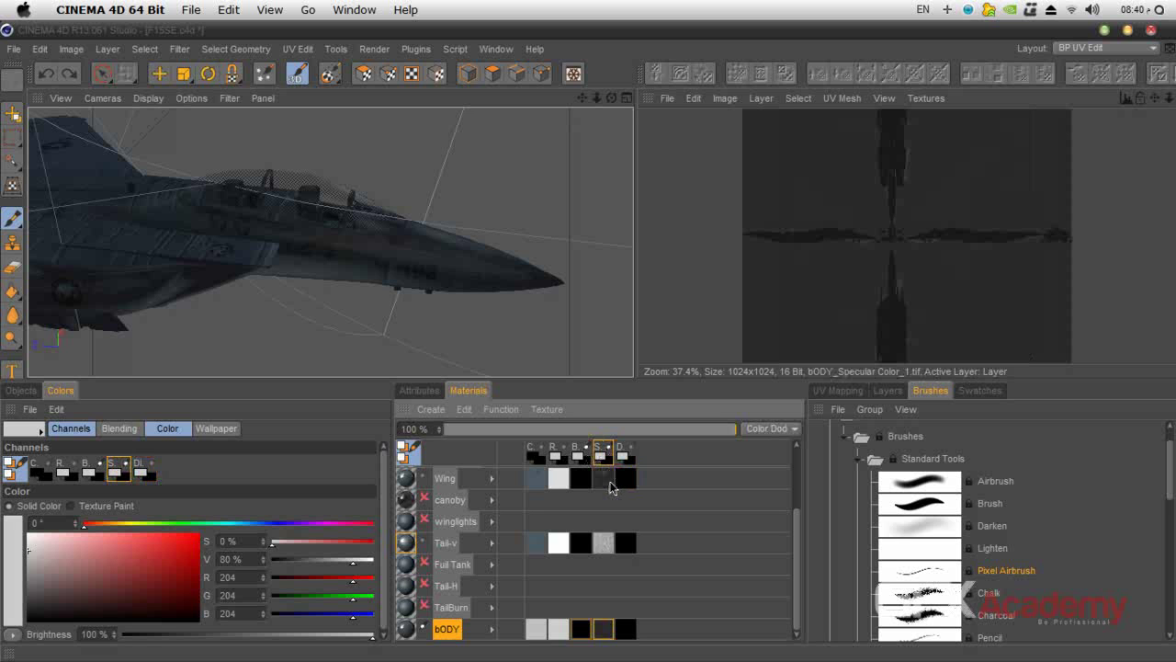
Step: Add a layer to the body's specular texture, set the specular paint colour to white and blend the layer with Linear Dodge
click(887, 390)
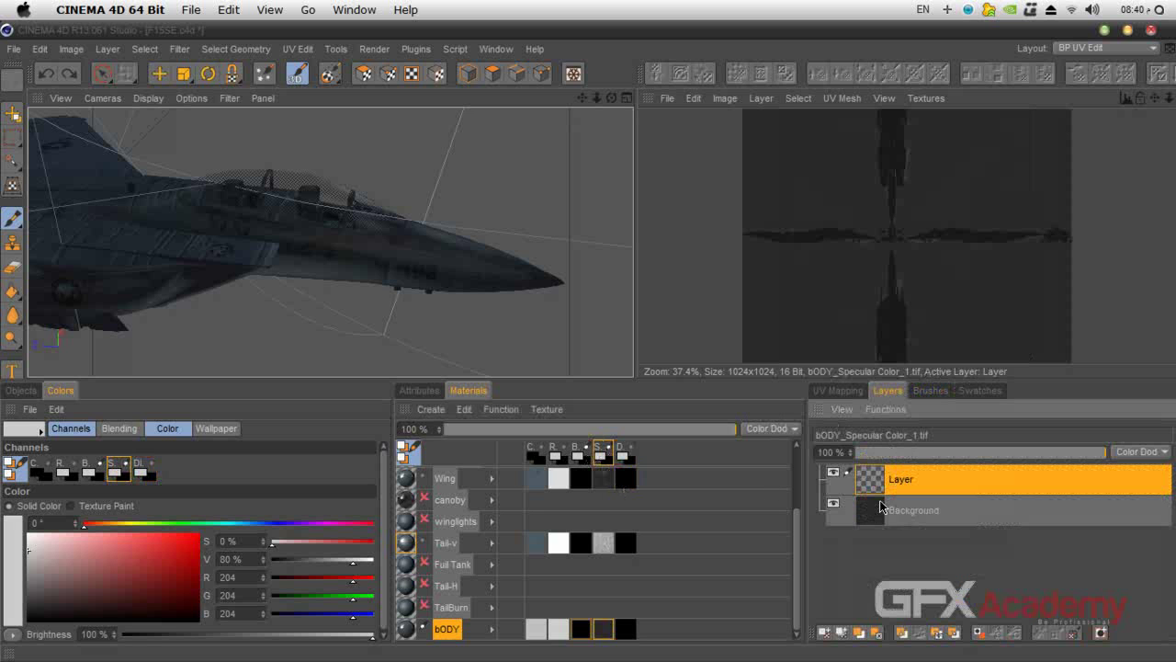
click(824, 632)
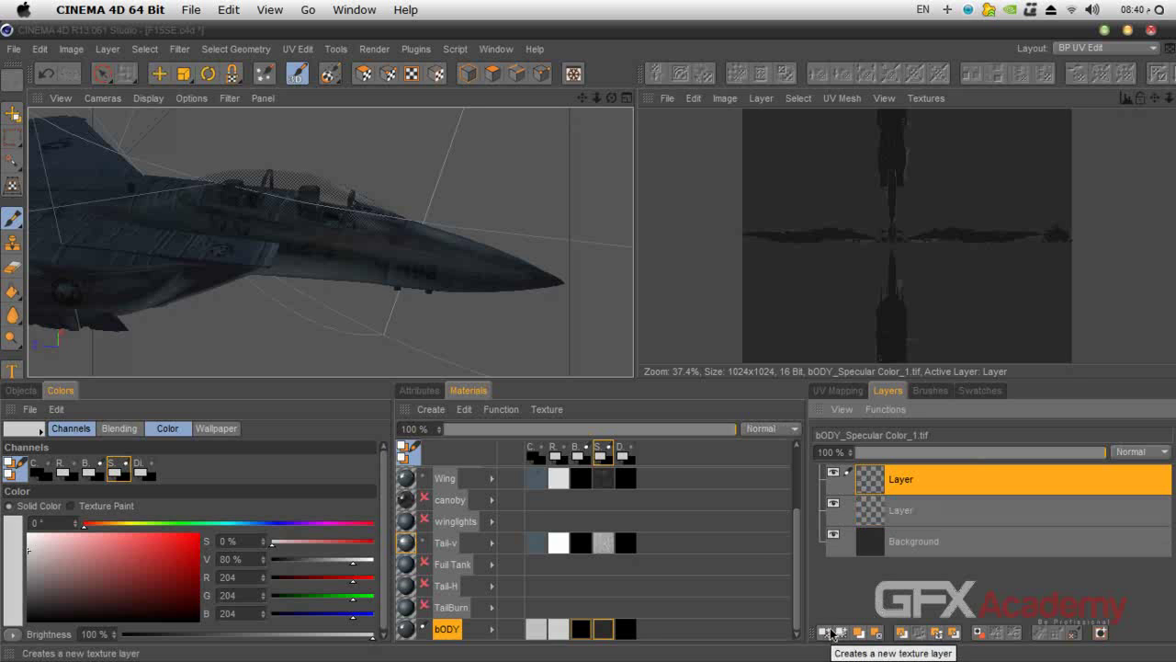
drag(55, 559, 2, 516)
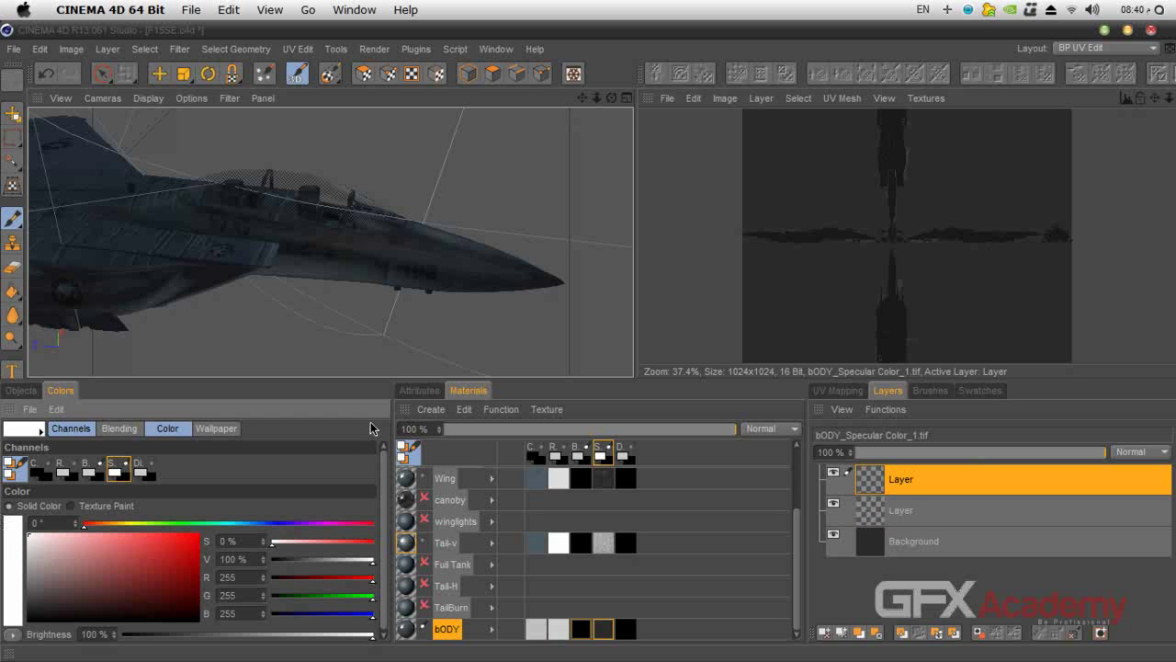
click(1111, 452)
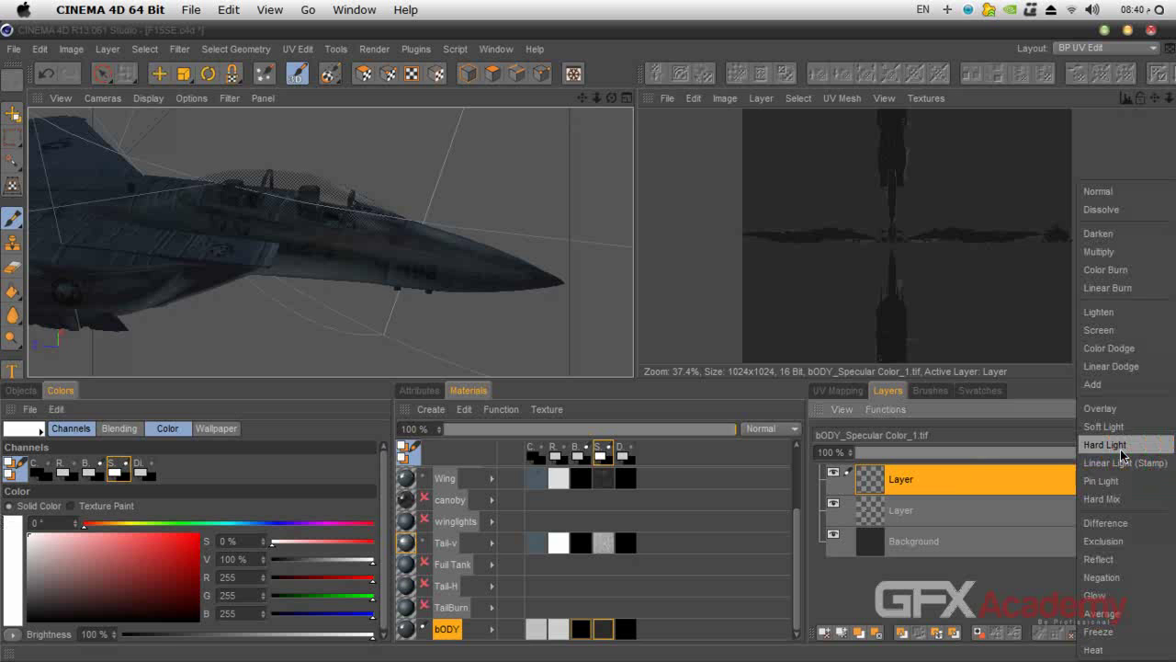
click(1128, 373)
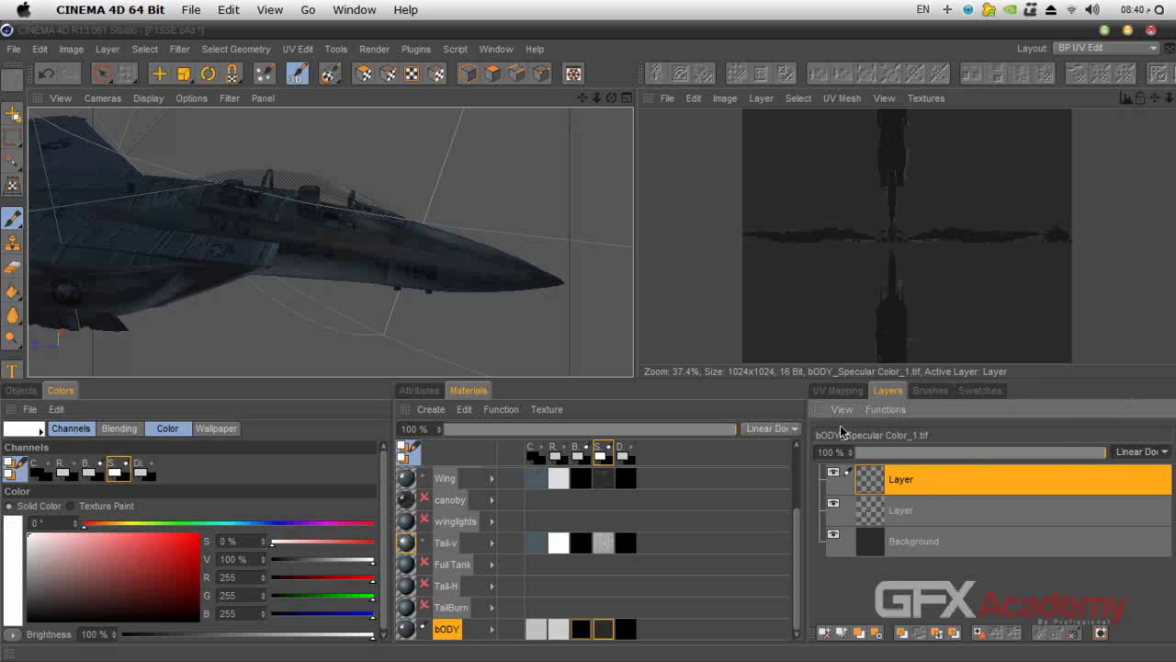
Step: Show the Wing material's bump texture and set up the Pixel Airbrush brush with size 1 and 4 % spacing
click(581, 480)
scroll(379, 324, up, 5)
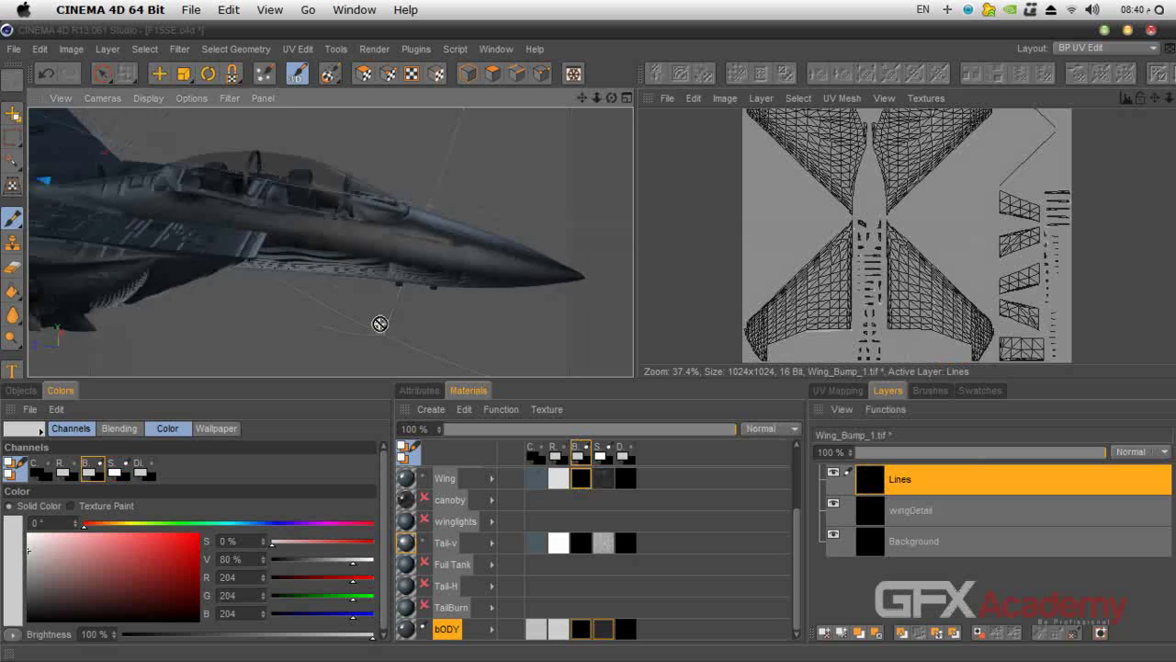
drag(582, 98, 685, 203)
click(928, 390)
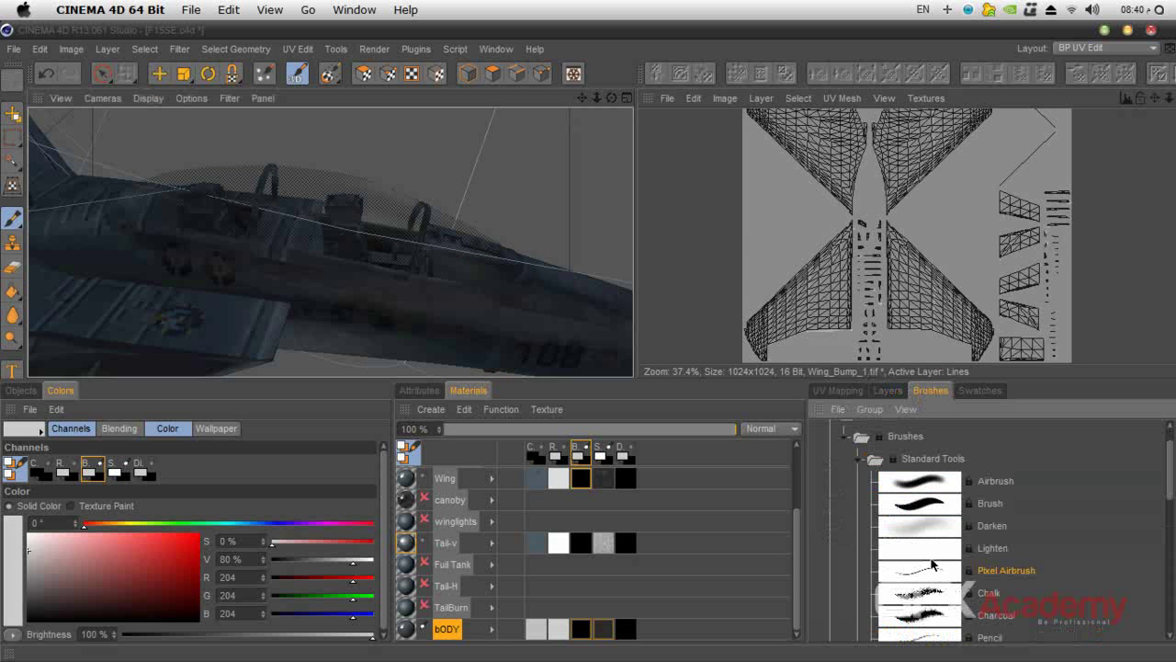
click(932, 572)
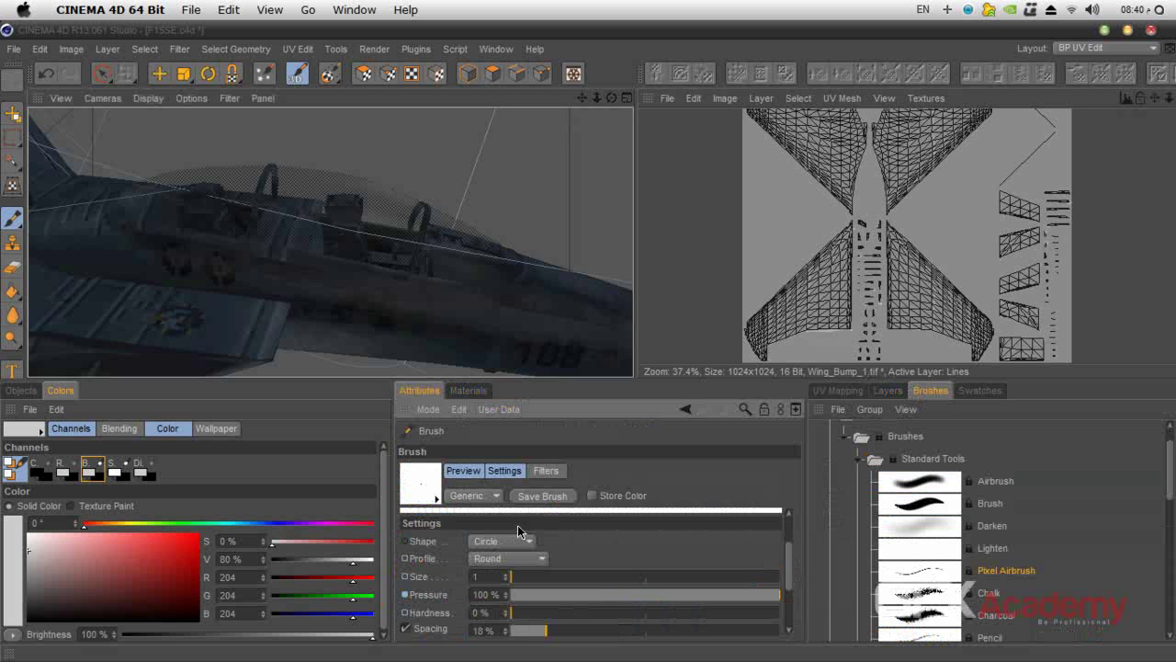
double_click(491, 577)
mouse_move(549, 634)
mouse_down()
mouse_move(579, 634)
mouse_move(529, 636)
mouse_up()
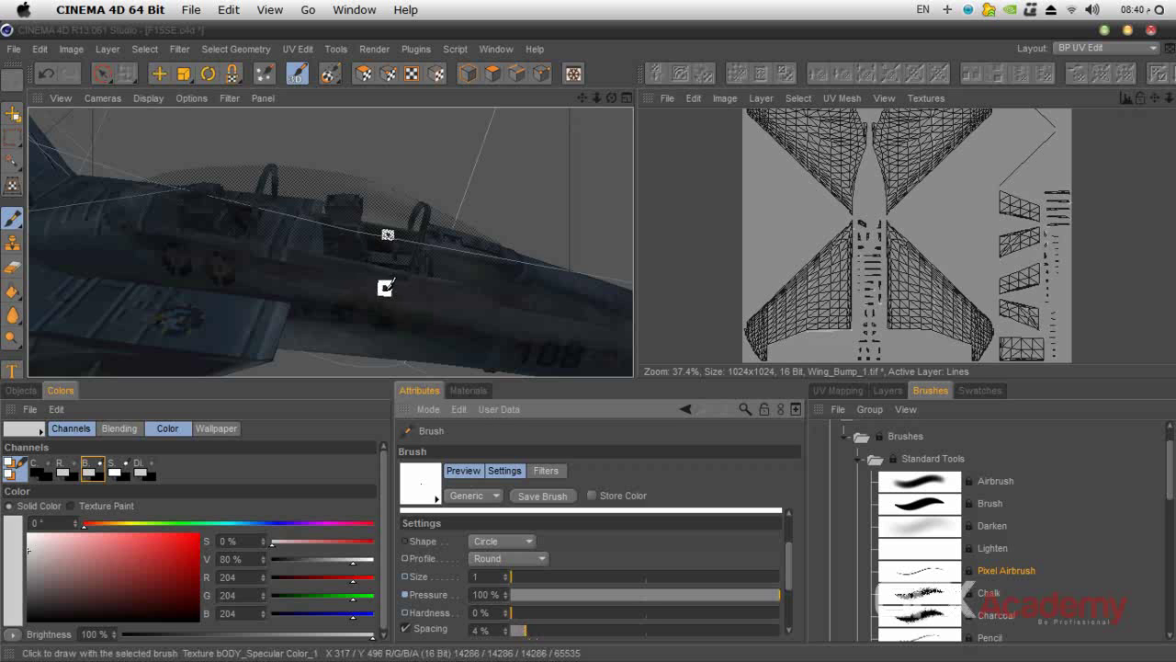
Step: Paint a row of evenly spaced bolt marks on the fuselage side just below the cockpit canopy
scroll(386, 307, up, 1)
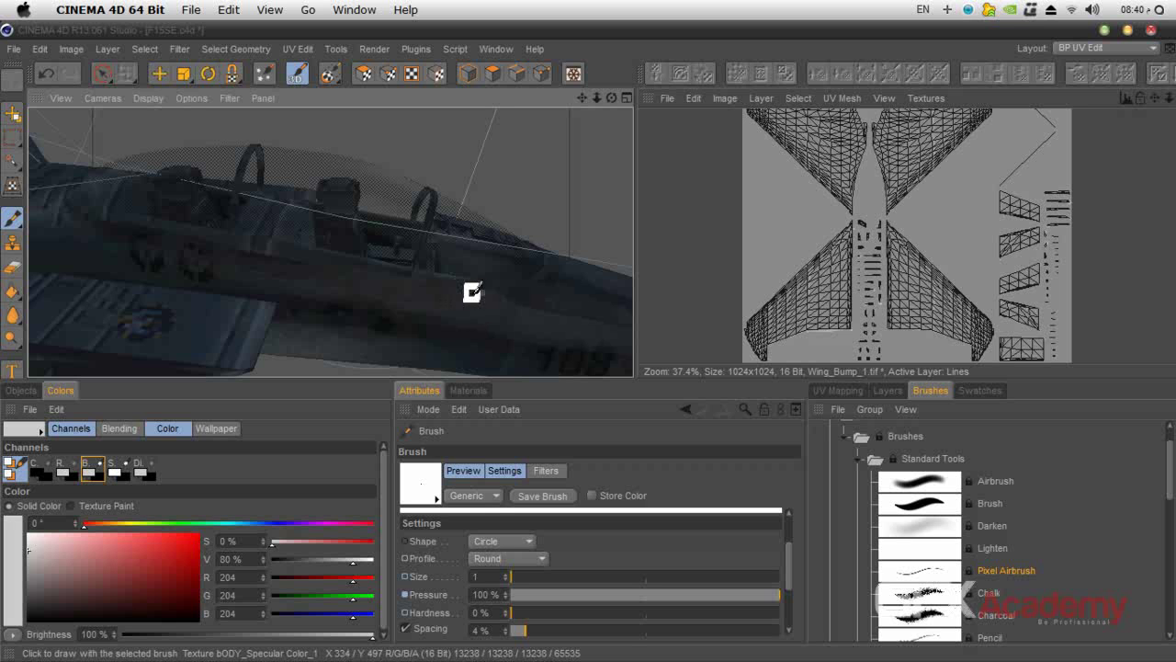
click(390, 290)
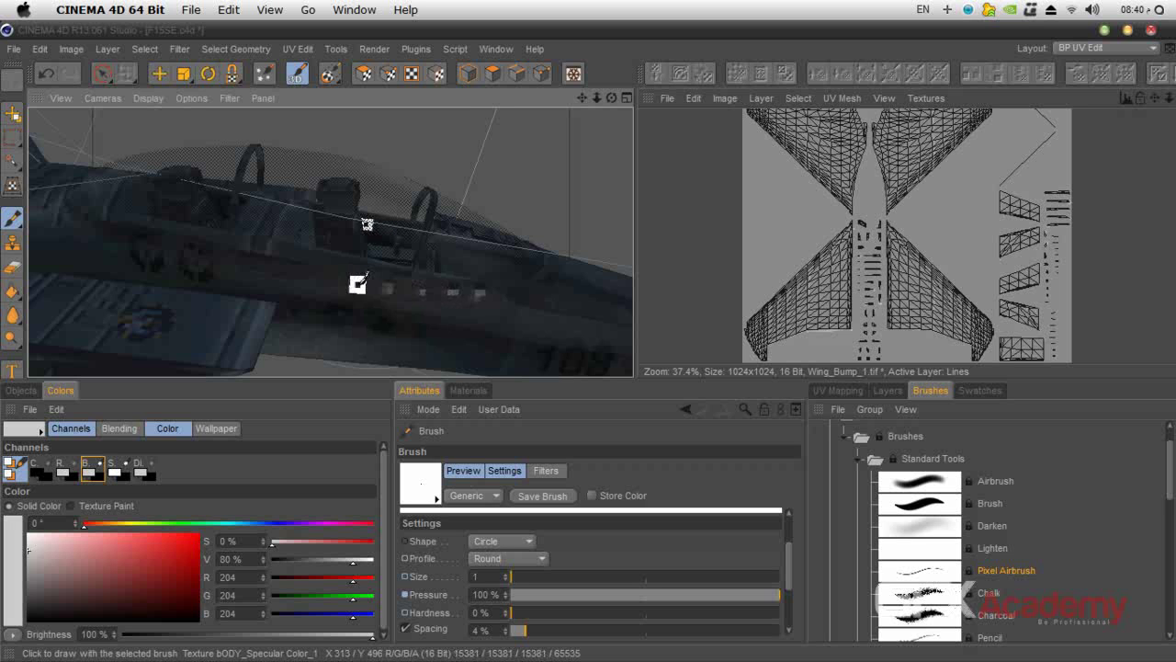
click(354, 284)
click(317, 275)
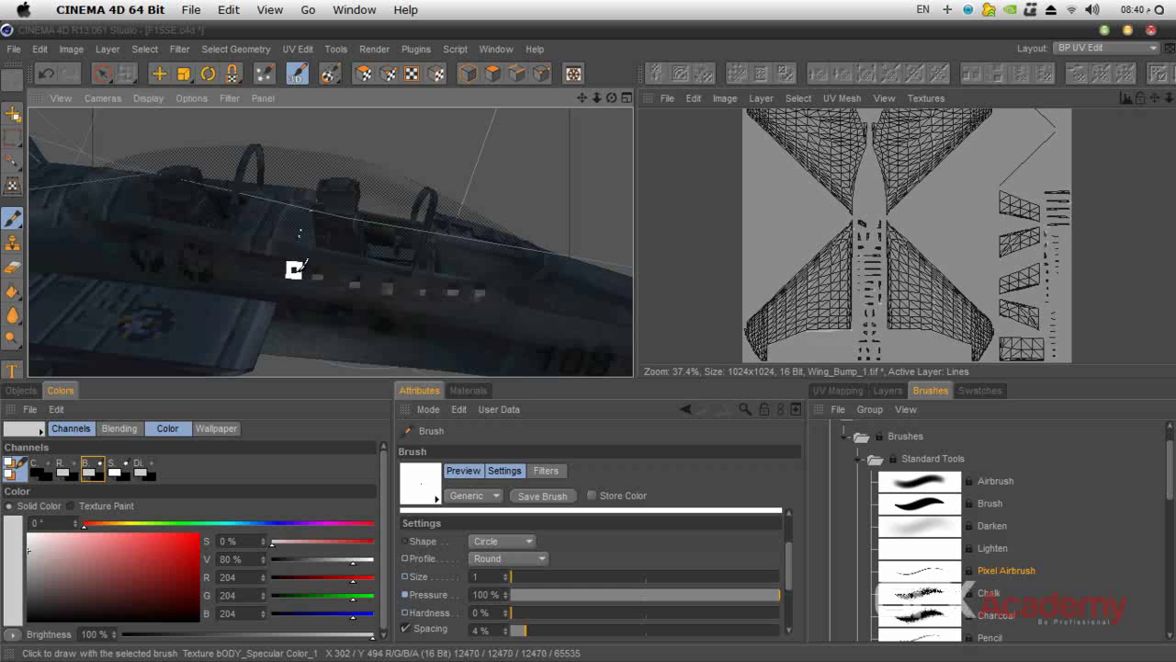
click(285, 272)
click(247, 263)
click(209, 258)
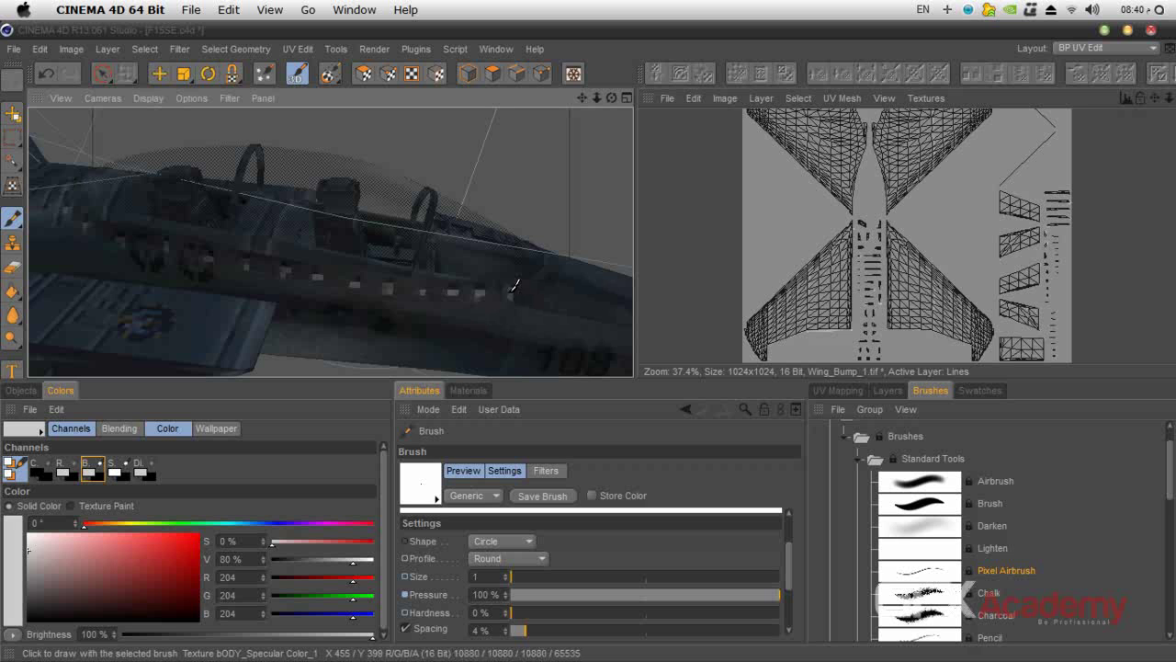
Step: Continue the row of bolt marks around the front of the canopy and along the other side of the fuselage
drag(612, 97, 407, 228)
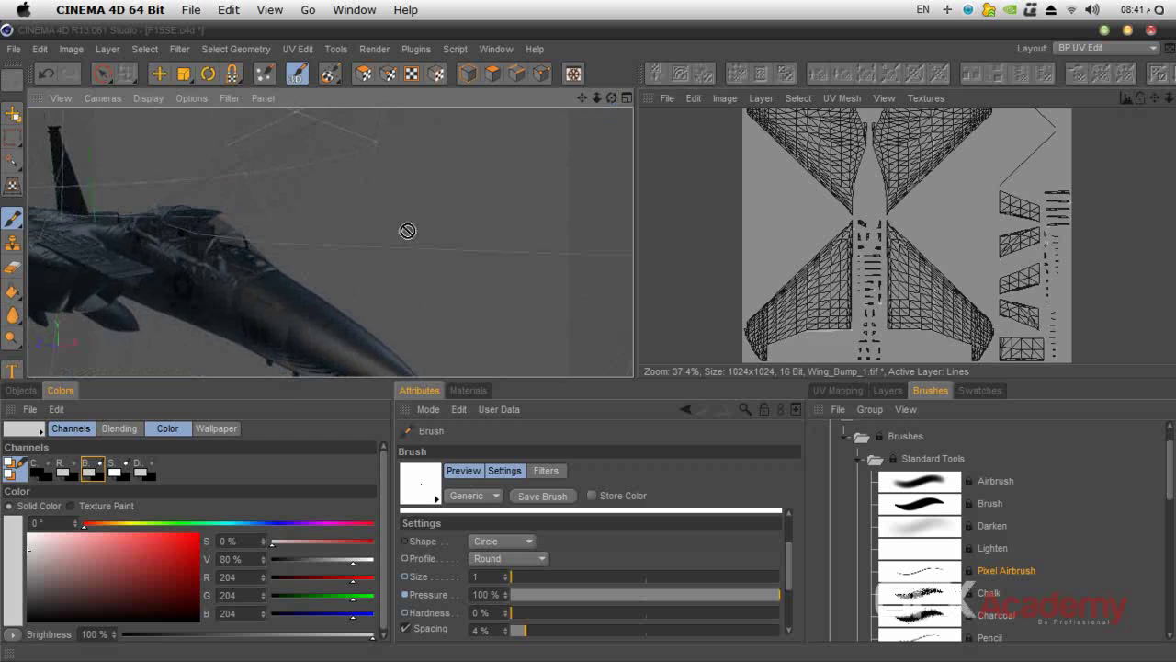
scroll(419, 276, up, 3)
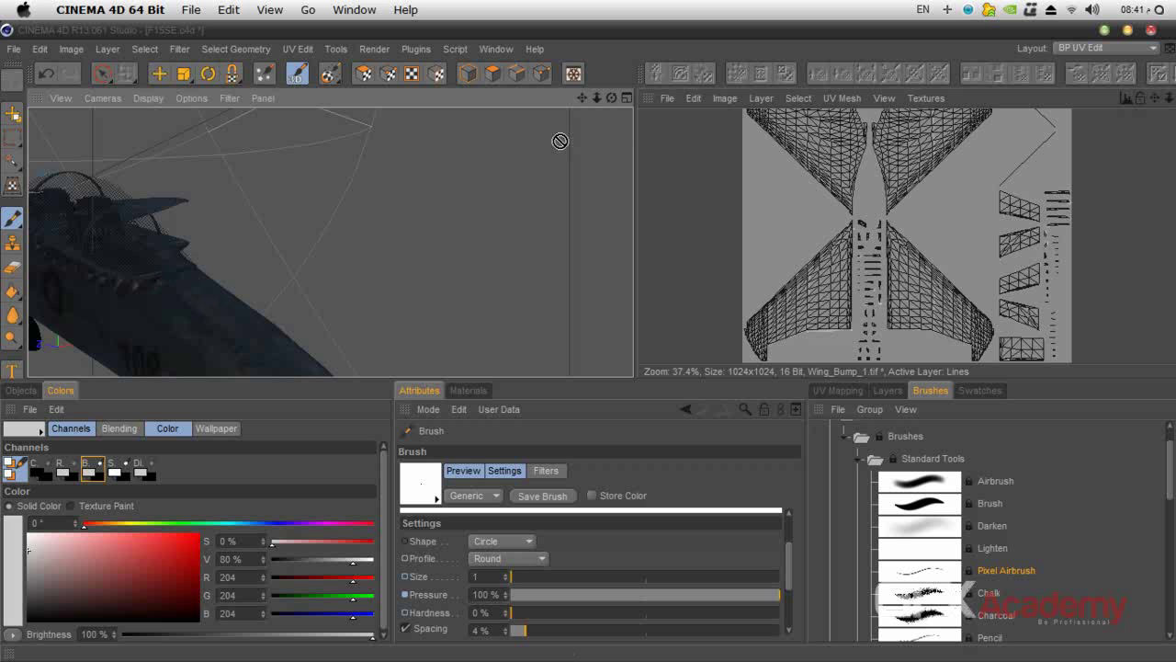
drag(611, 97, 591, 346)
drag(582, 98, 488, 144)
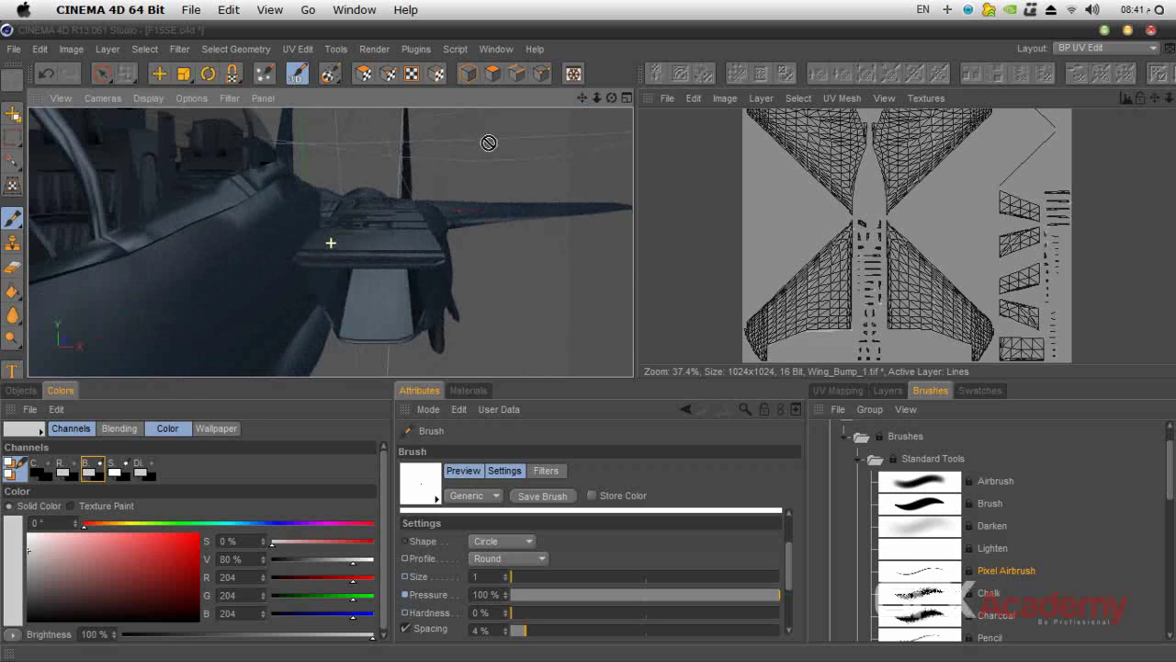
scroll(531, 172, down, 3)
drag(611, 98, 399, 360)
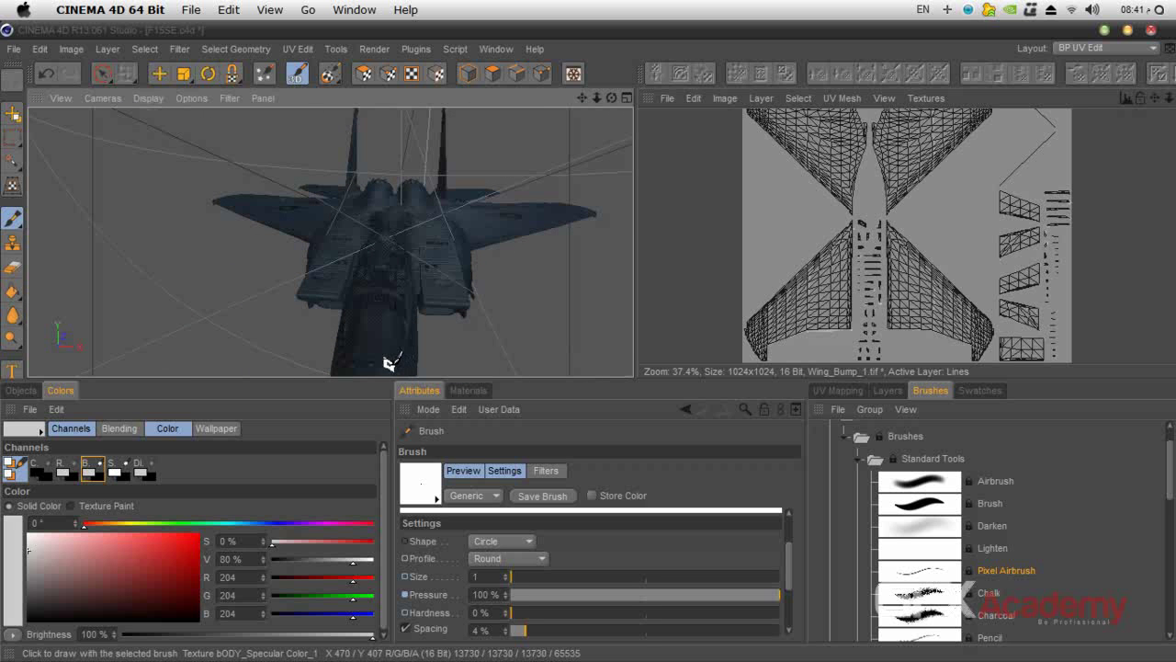
mouse_move(610, 99)
mouse_down()
mouse_move(477, 50)
mouse_move(582, 105)
mouse_move(712, 105)
mouse_up()
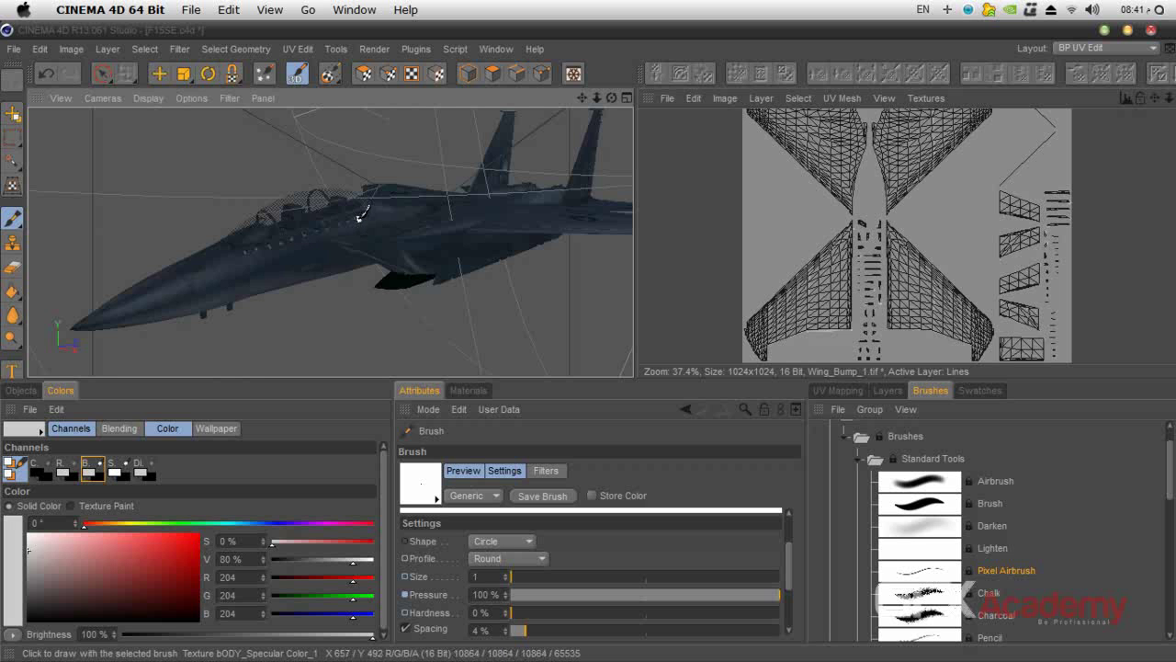
alt+right_drag(392, 235, 591, 150)
drag(612, 103, 409, 241)
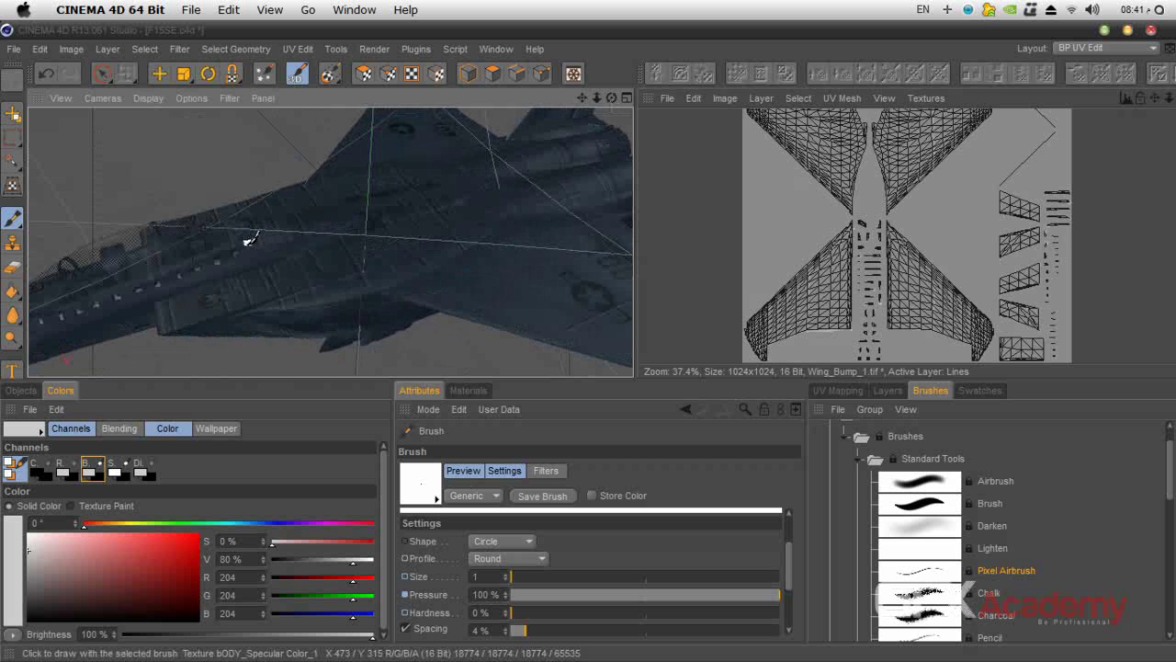
Step: Test-render the whole jet from a front three-quarter view and close the render
scroll(361, 249, down, 5)
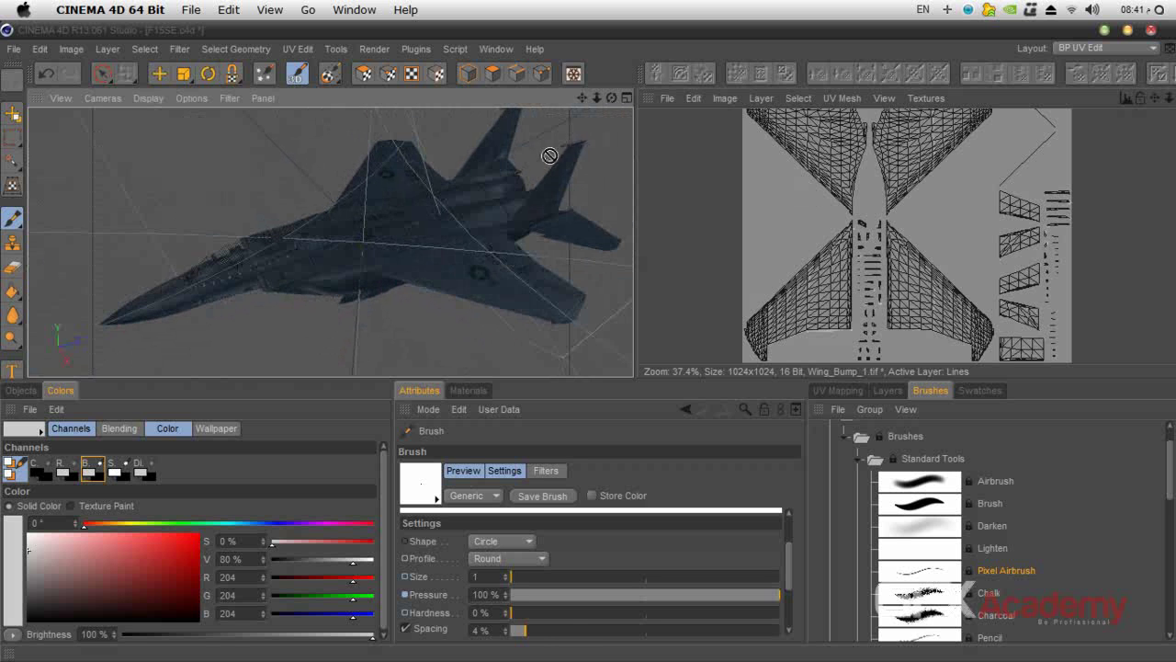
drag(612, 99, 477, 248)
scroll(474, 249, down, 3)
drag(612, 97, 666, 96)
drag(524, 103, 487, 106)
key(shift+r)
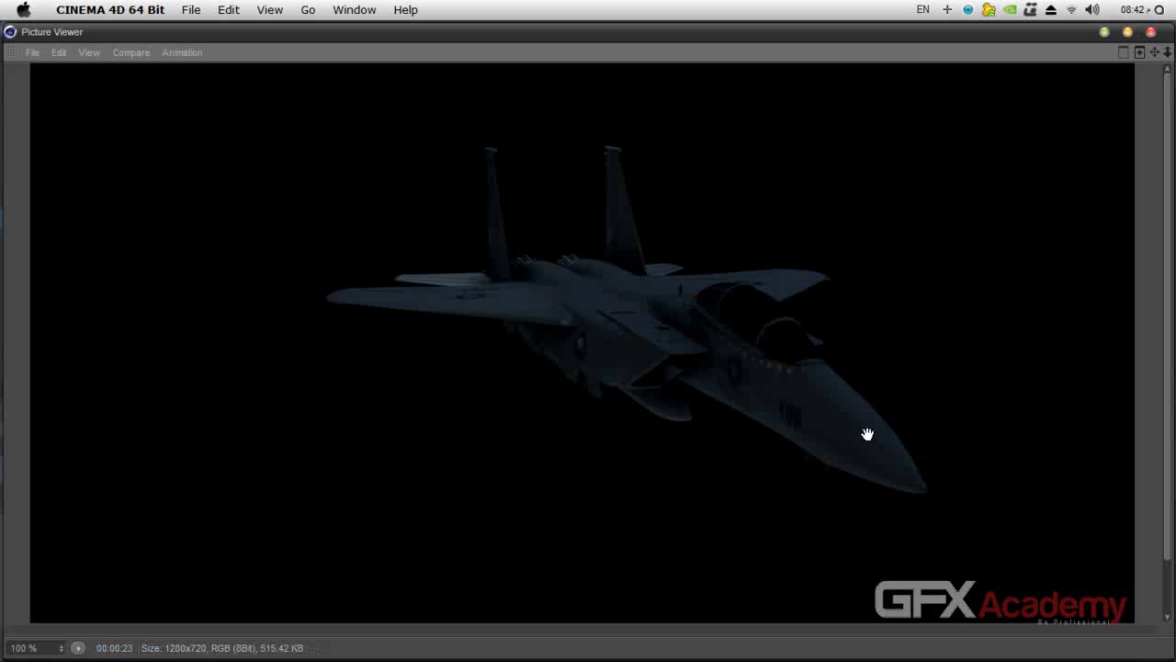
click(1150, 32)
Step: Test-render the jet from its side and stop the render before it completes
drag(612, 98, 463, 132)
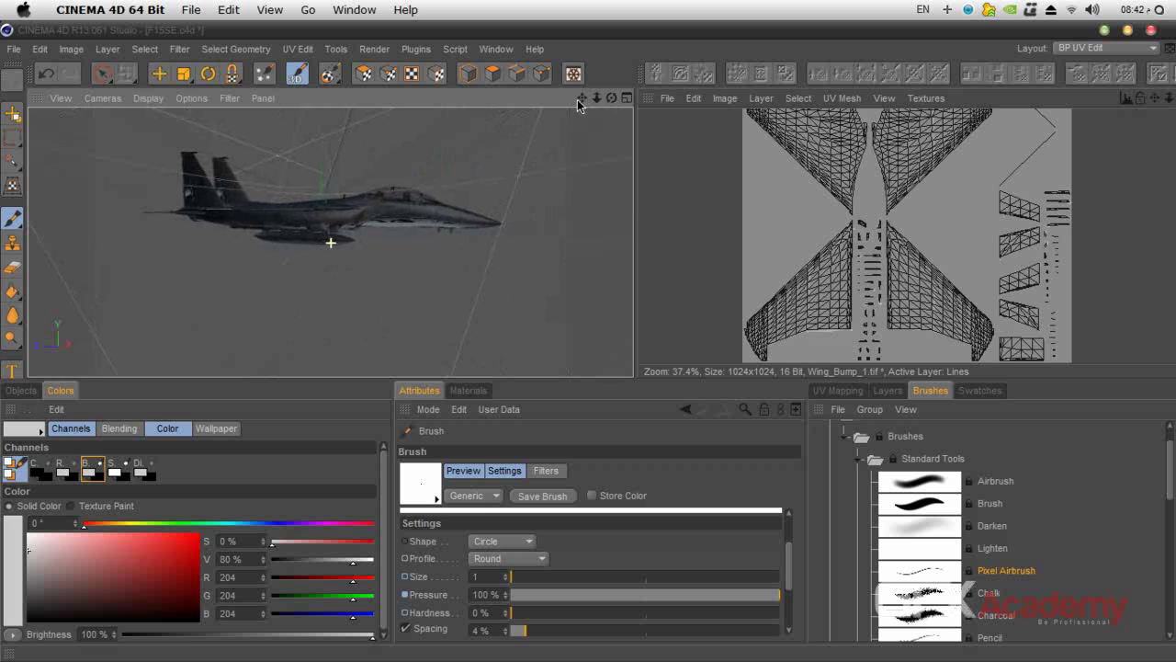
key(shift+r)
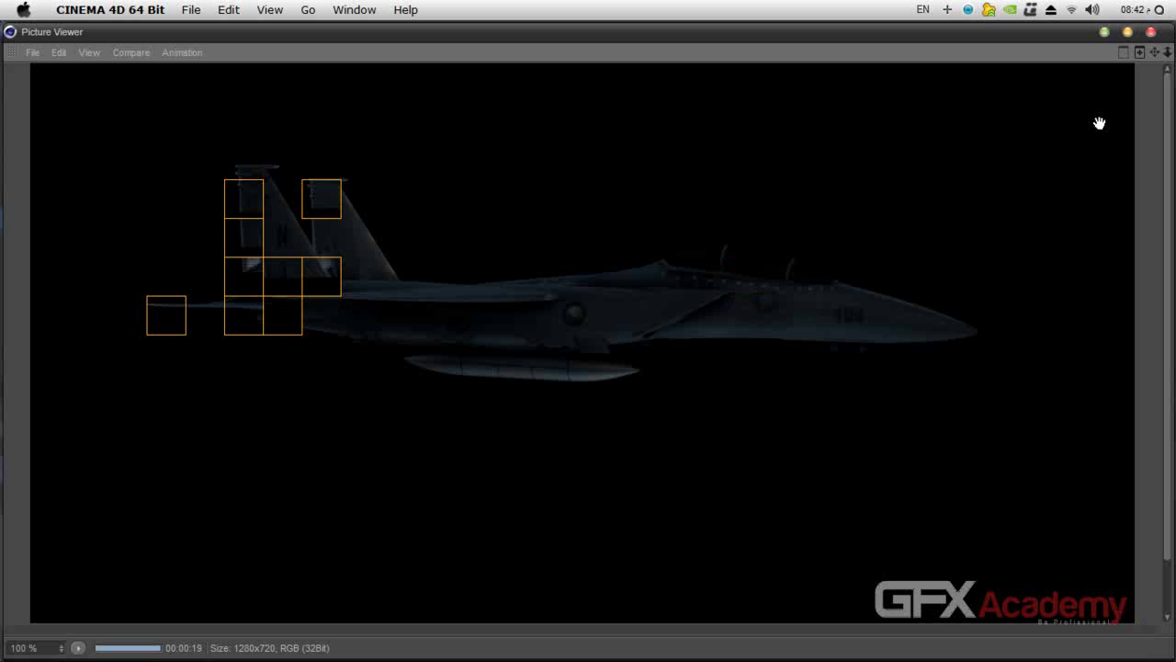
click(1153, 33)
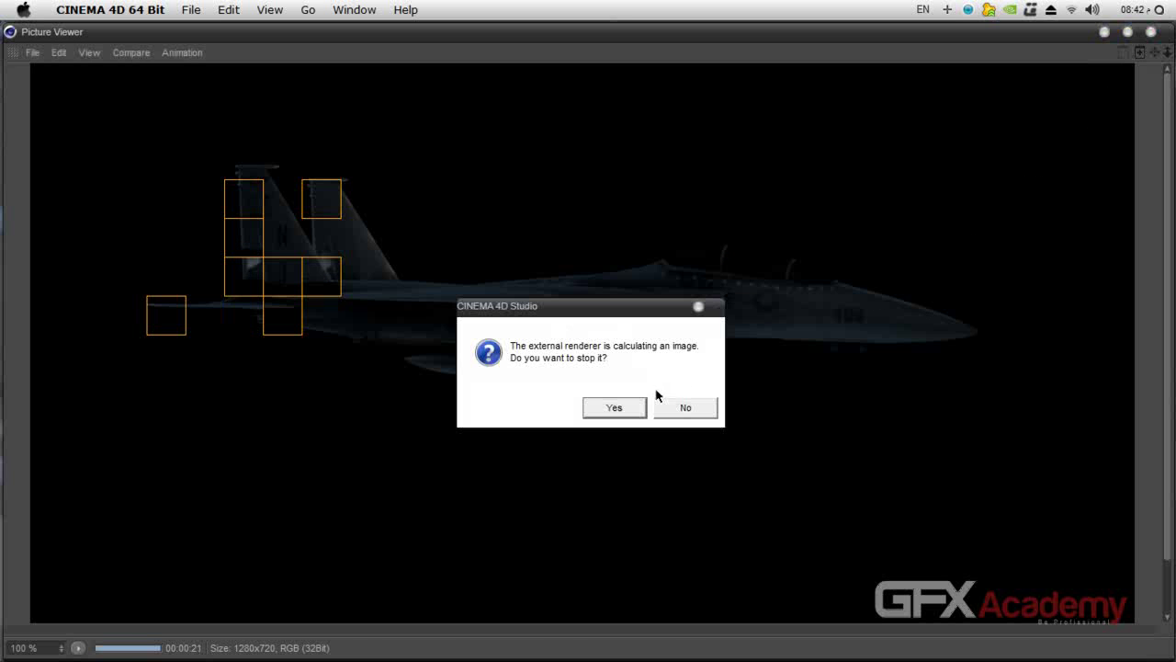
key(Return)
Step: Check the Wing material's specular layers and set the opacity of the bODY specular texture's top layer to 47 %
click(465, 390)
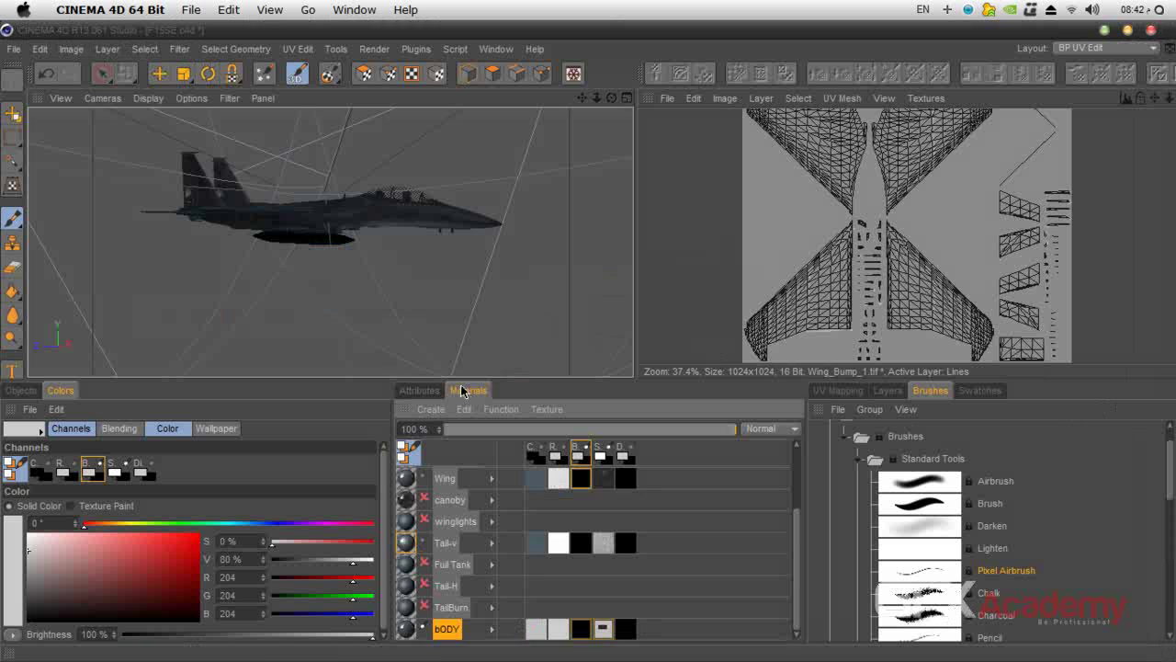
click(602, 477)
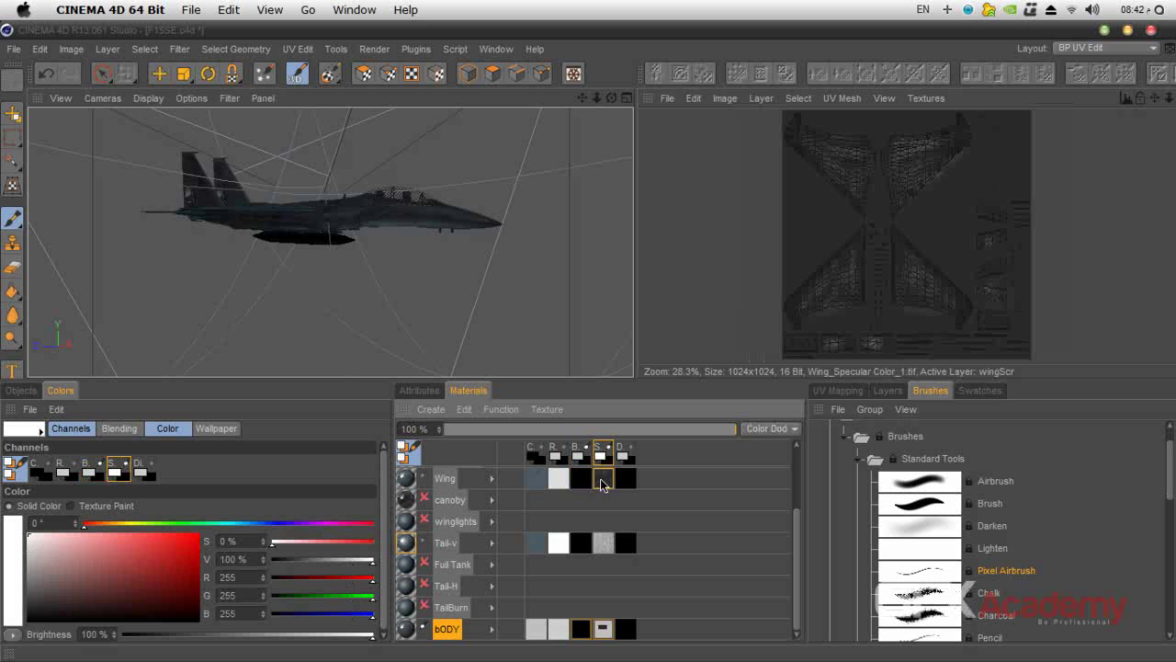
click(888, 390)
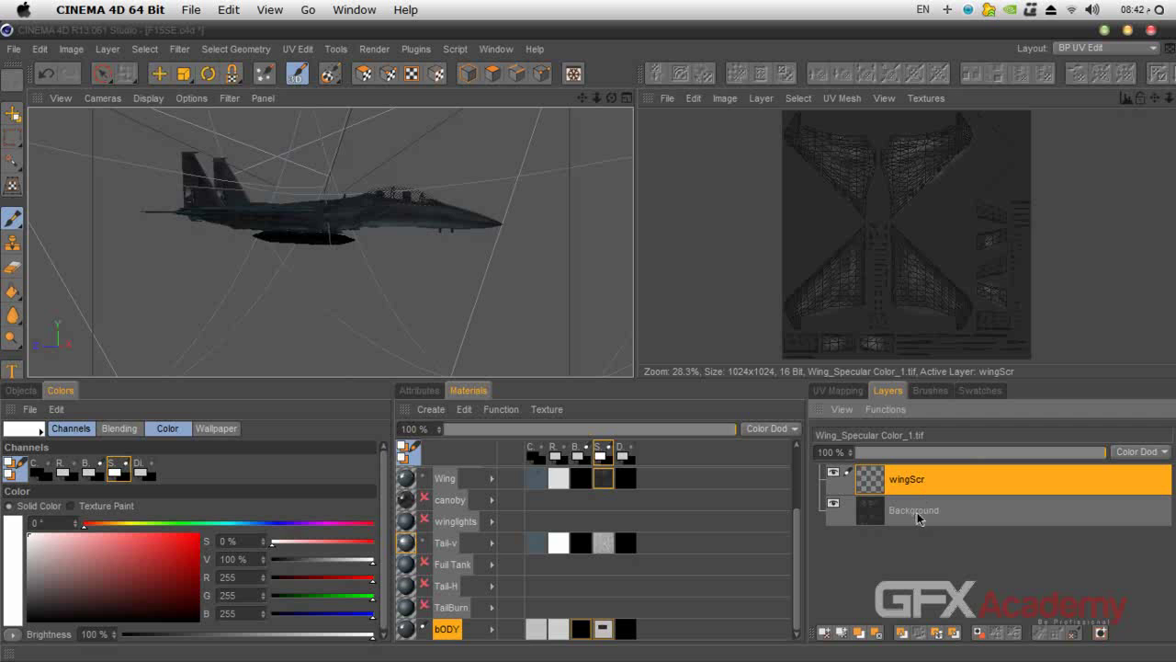
click(407, 632)
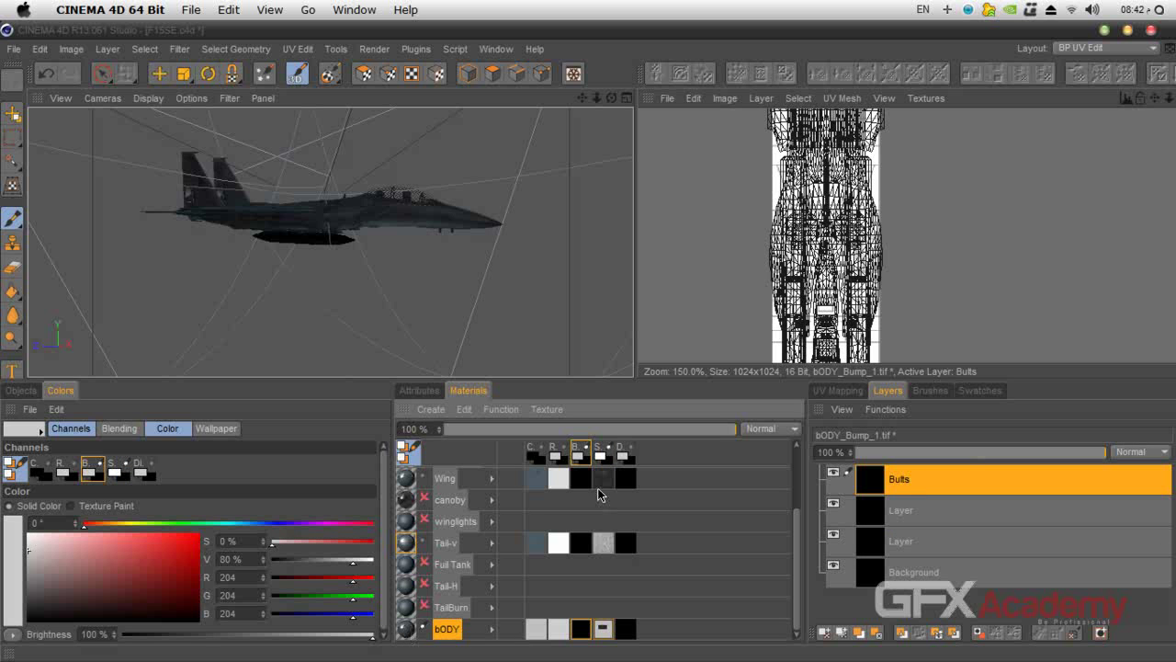
click(602, 630)
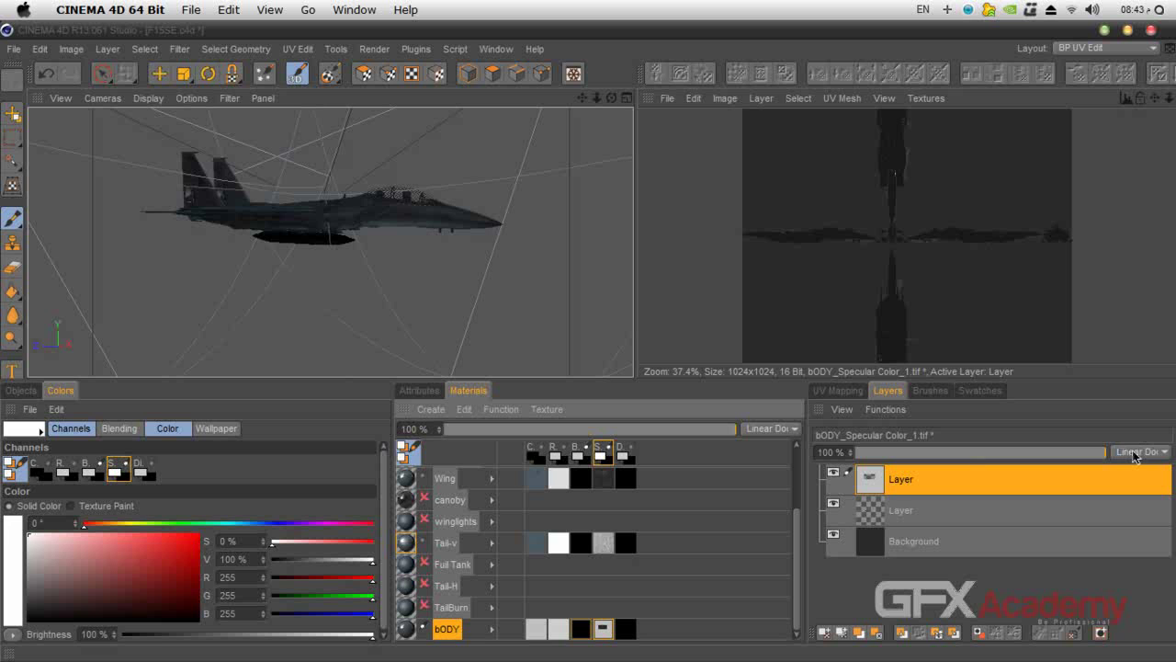
drag(1052, 457, 976, 461)
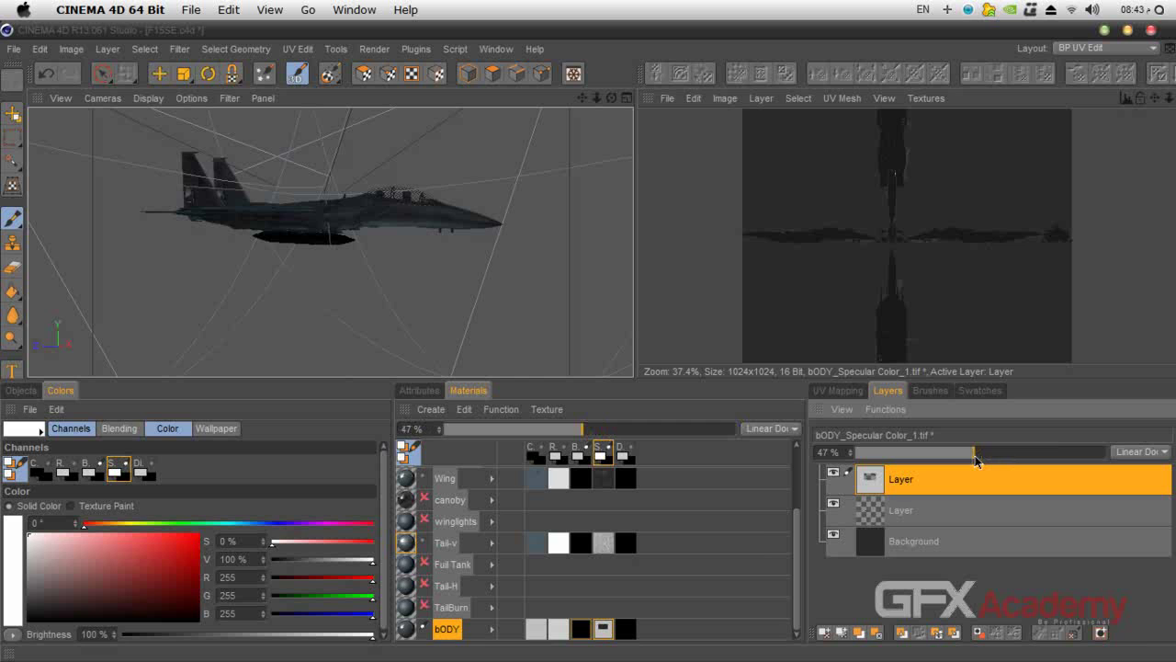
Step: Test-render the jet's side with the weakened specular layer and close the render
key(shift+r)
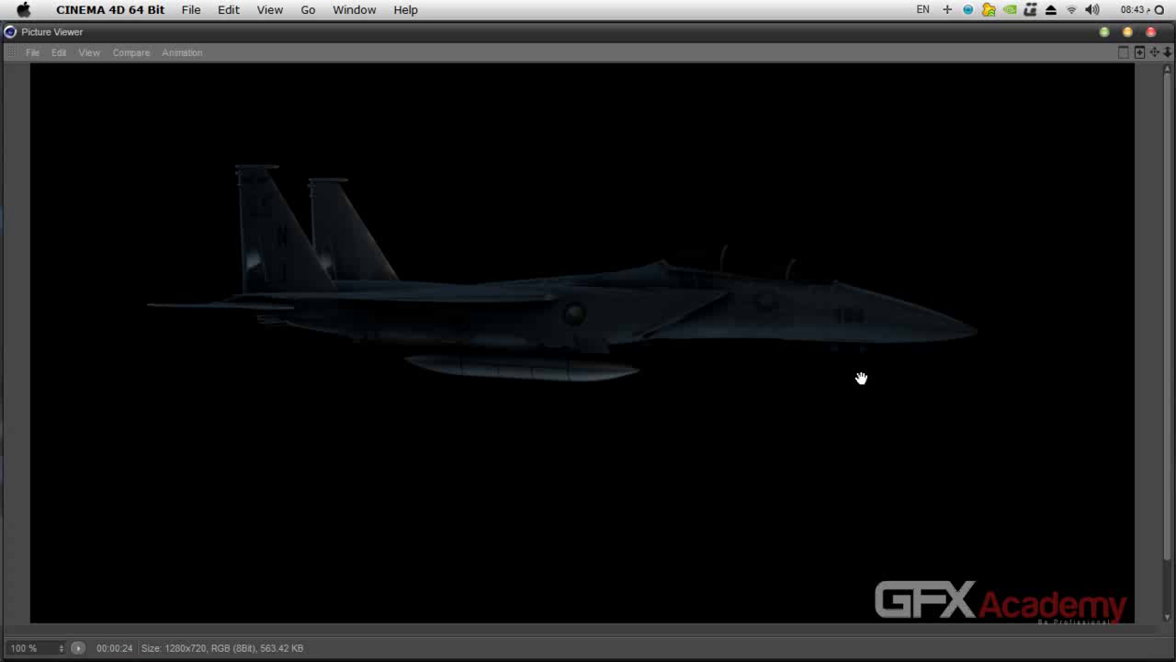
click(1150, 31)
click(669, 369)
Step: Select the Fuil Tank object beneath the fuselage and load its material's textures for painting
scroll(391, 246, up, 6)
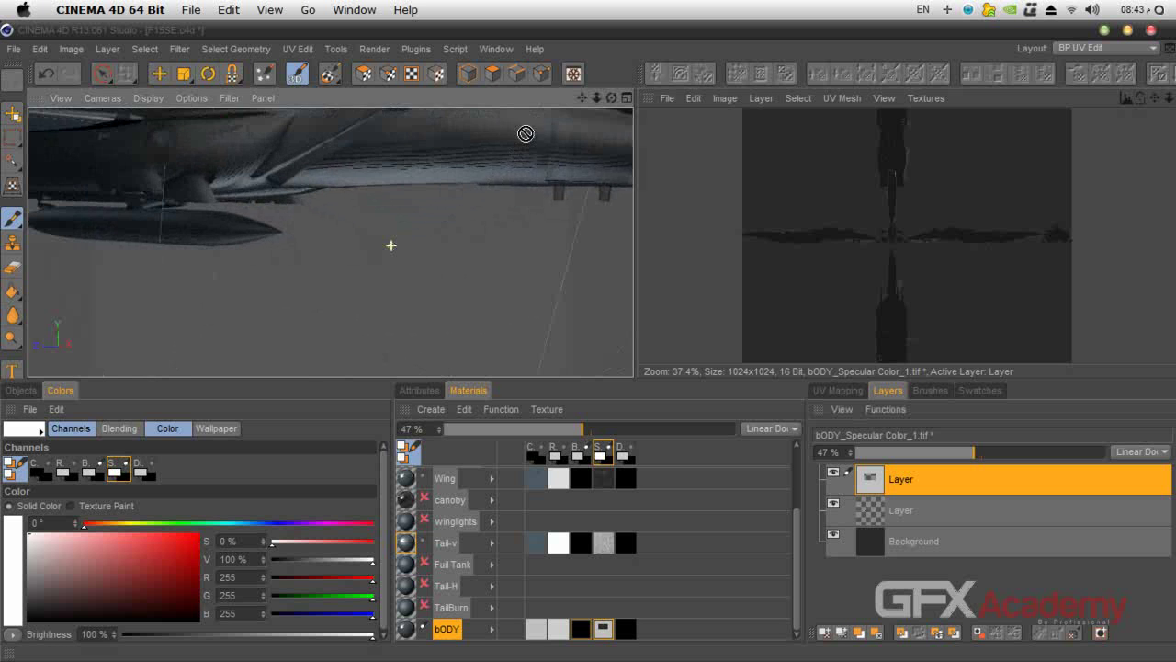
drag(582, 99, 81, 130)
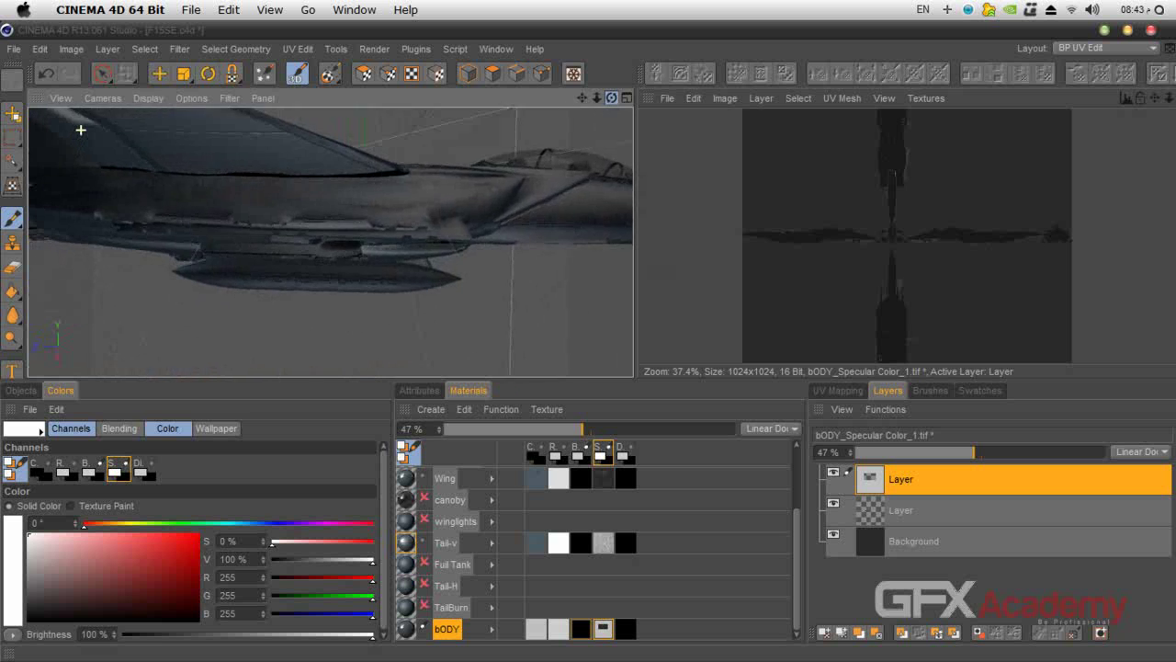
click(30, 390)
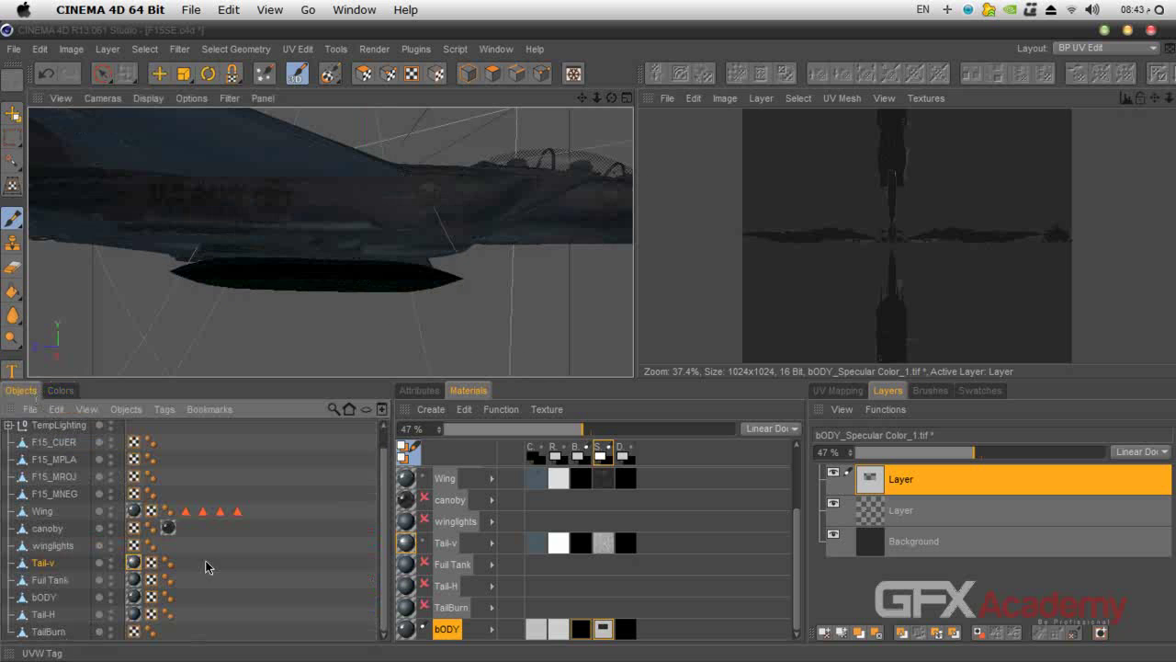
click(51, 579)
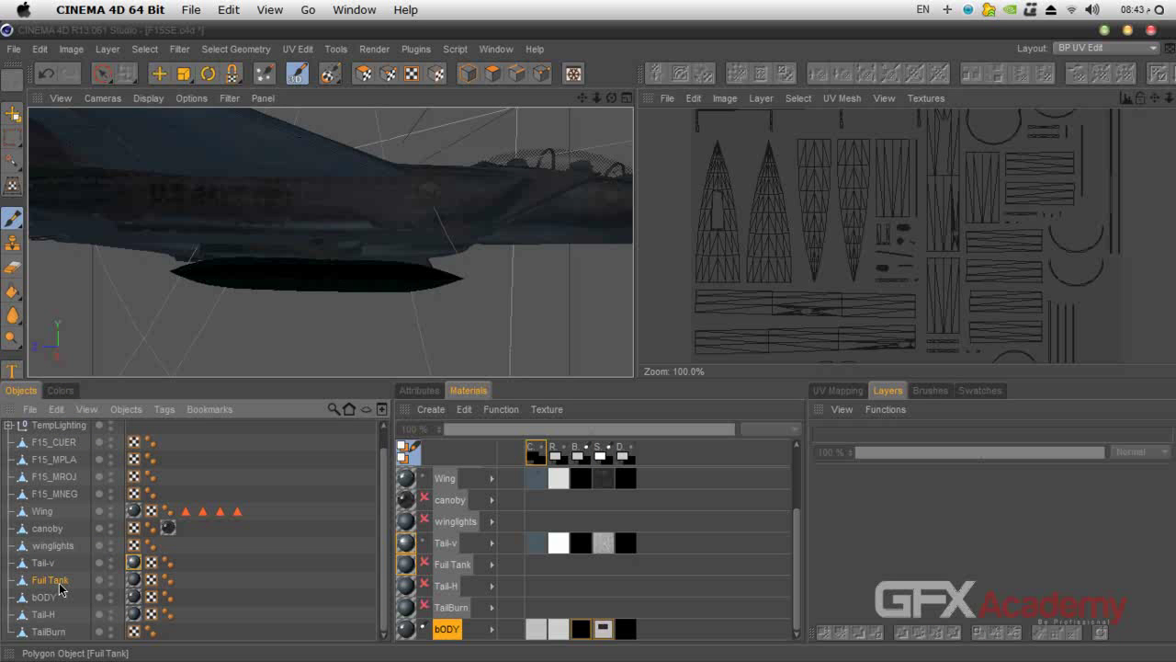
click(132, 582)
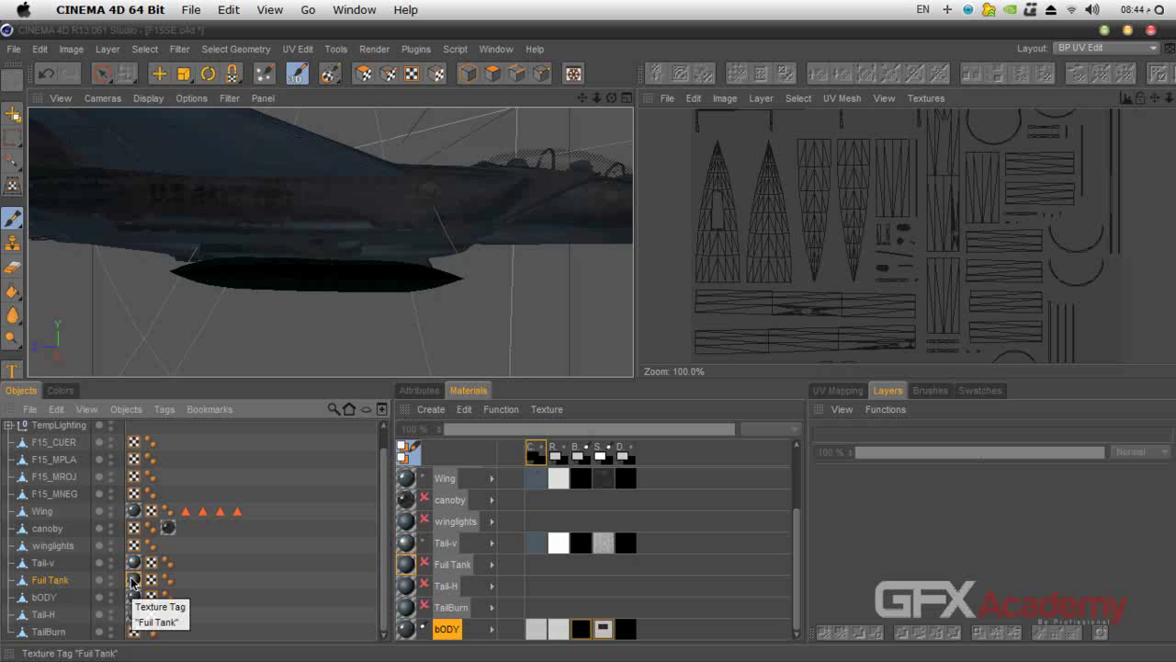
click(424, 563)
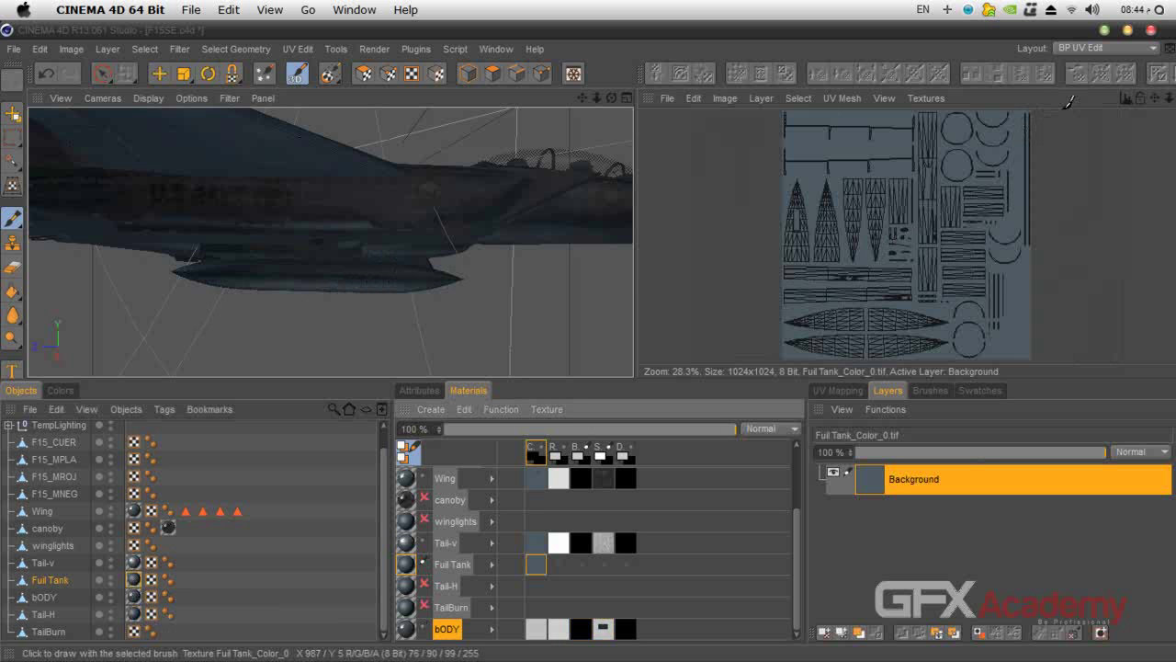
Step: Test-render the jet from a low side angle with the fuel tank in view and stop the render early
drag(1156, 100, 1130, 97)
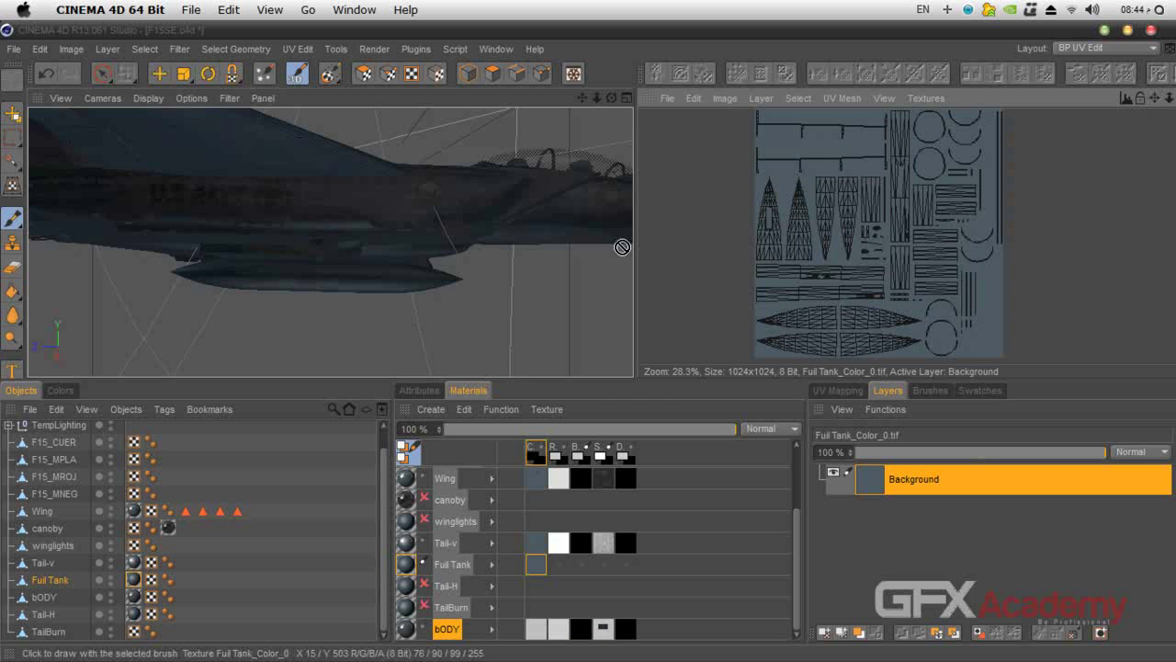
drag(611, 98, 505, 84)
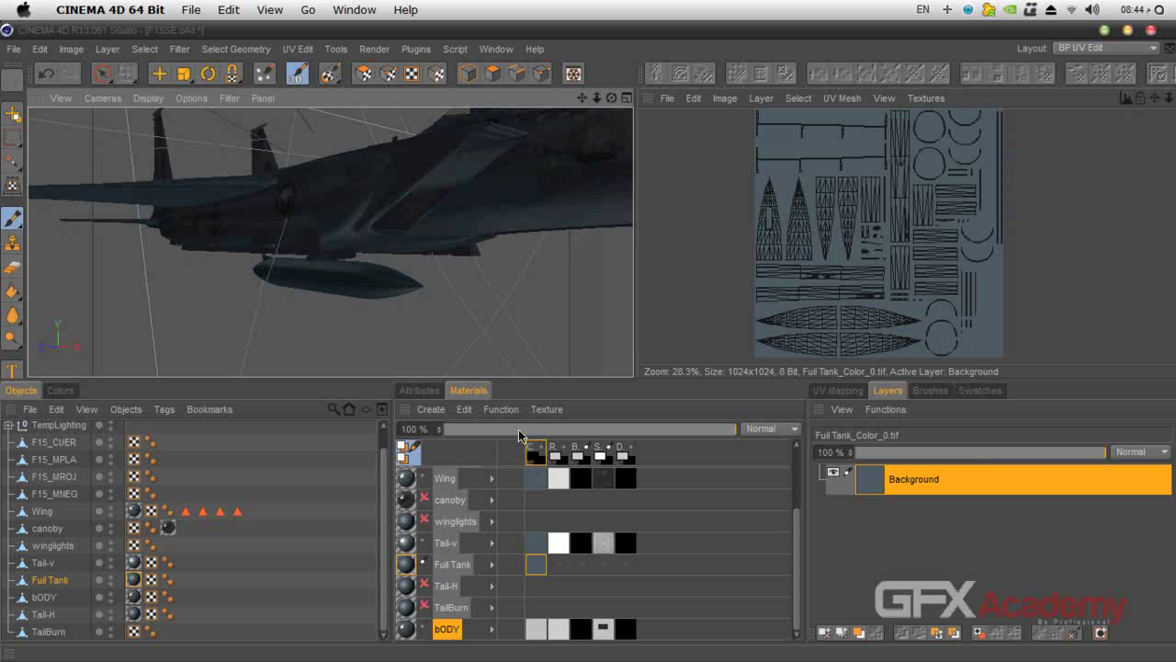
mouse_move(611, 98)
mouse_down()
mouse_move(712, 98)
mouse_move(551, 88)
mouse_move(634, 97)
mouse_move(588, 98)
mouse_move(612, 105)
mouse_up()
key(shift+r)
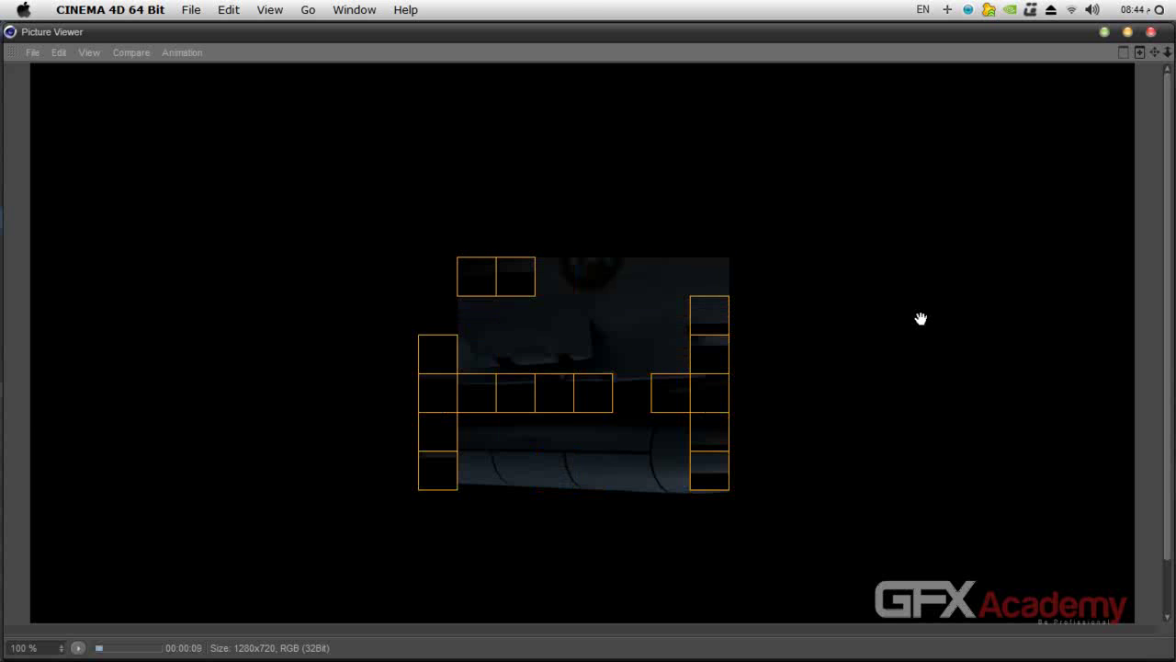
click(1151, 32)
click(627, 404)
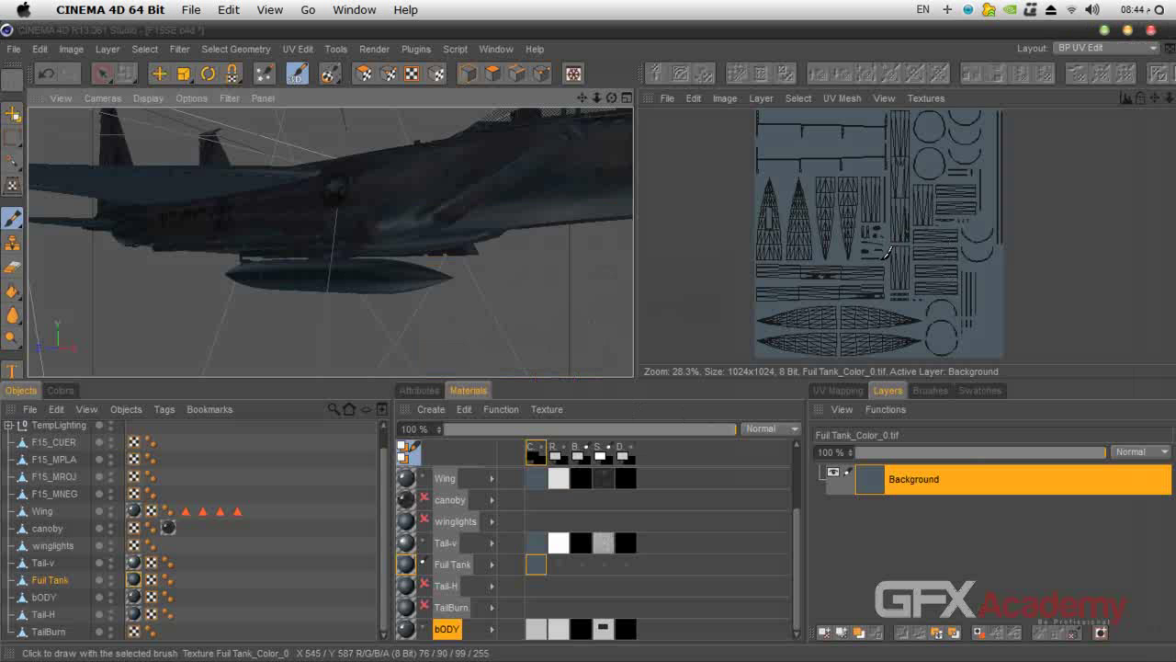
Step: Add a new 2048 x 2048 pixel, 16-bit grayscale bump texture to the Fuil Tank material
drag(1155, 100, 1124, 90)
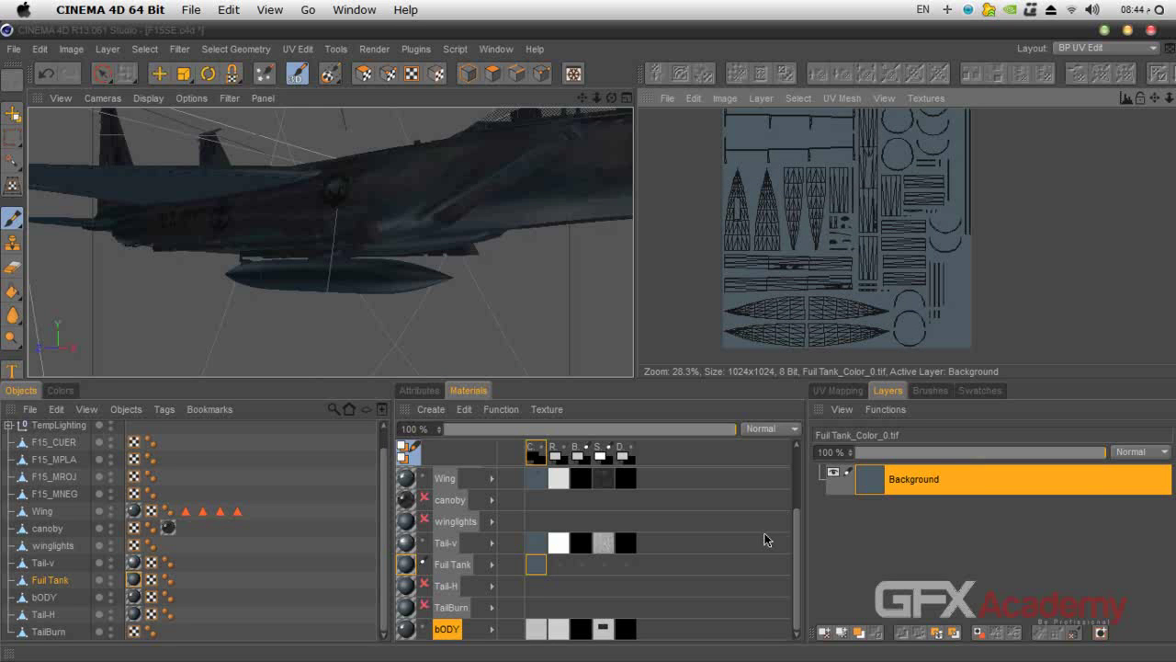
drag(611, 97, 316, 275)
click(581, 461)
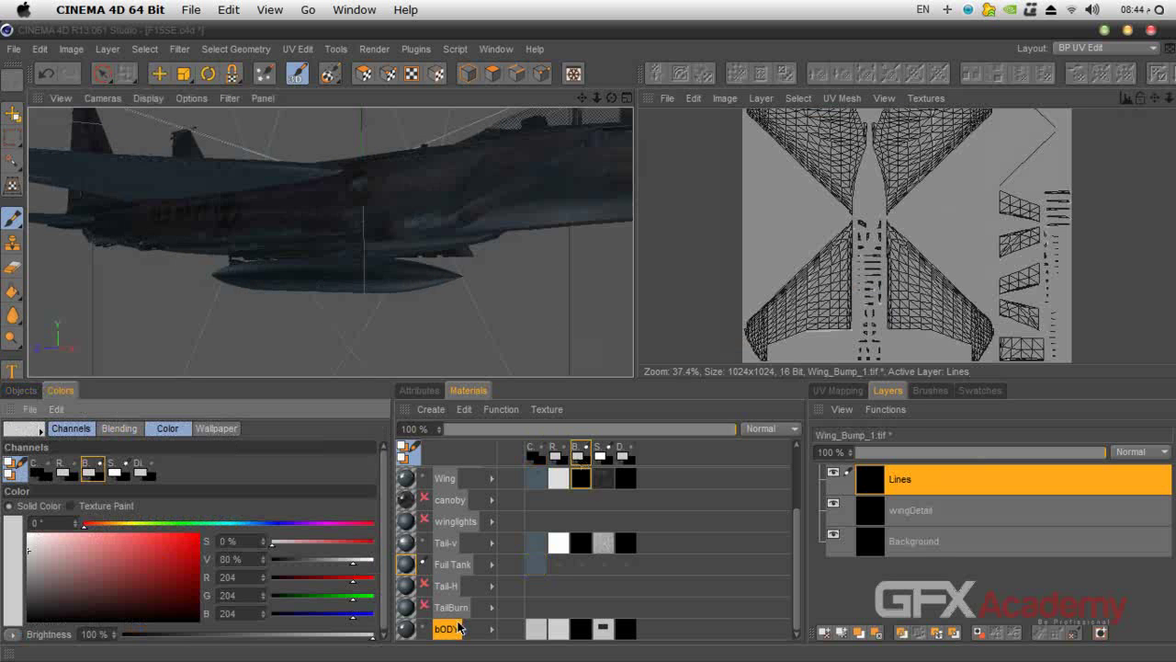
click(407, 568)
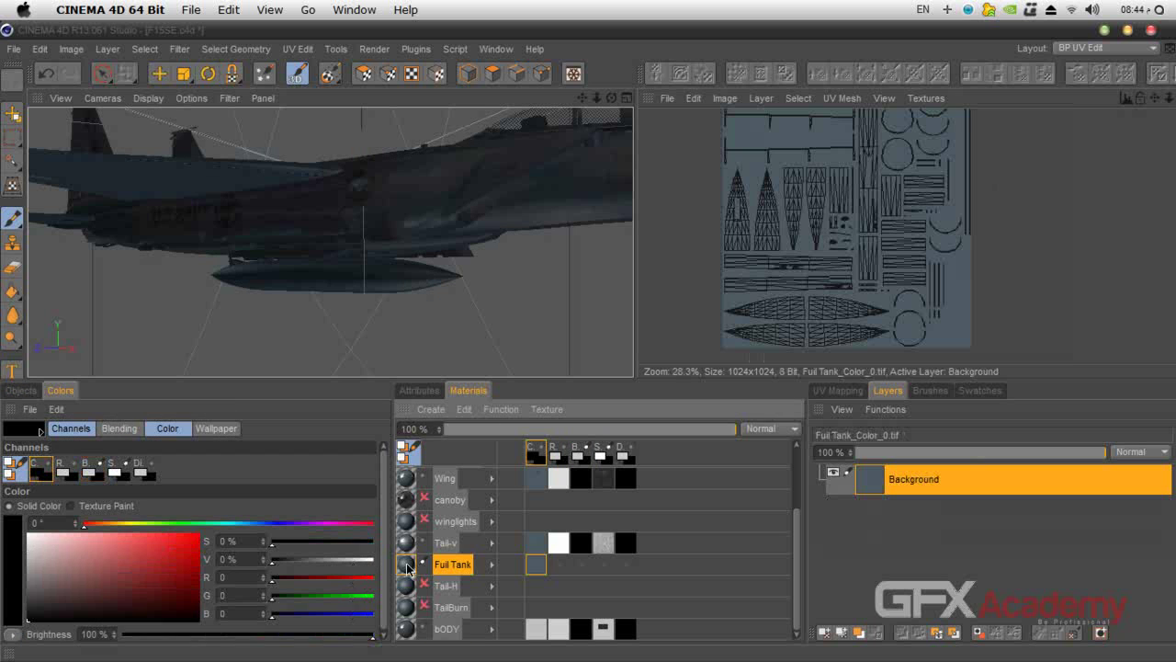
right_click(408, 569)
mouse_move(541, 287)
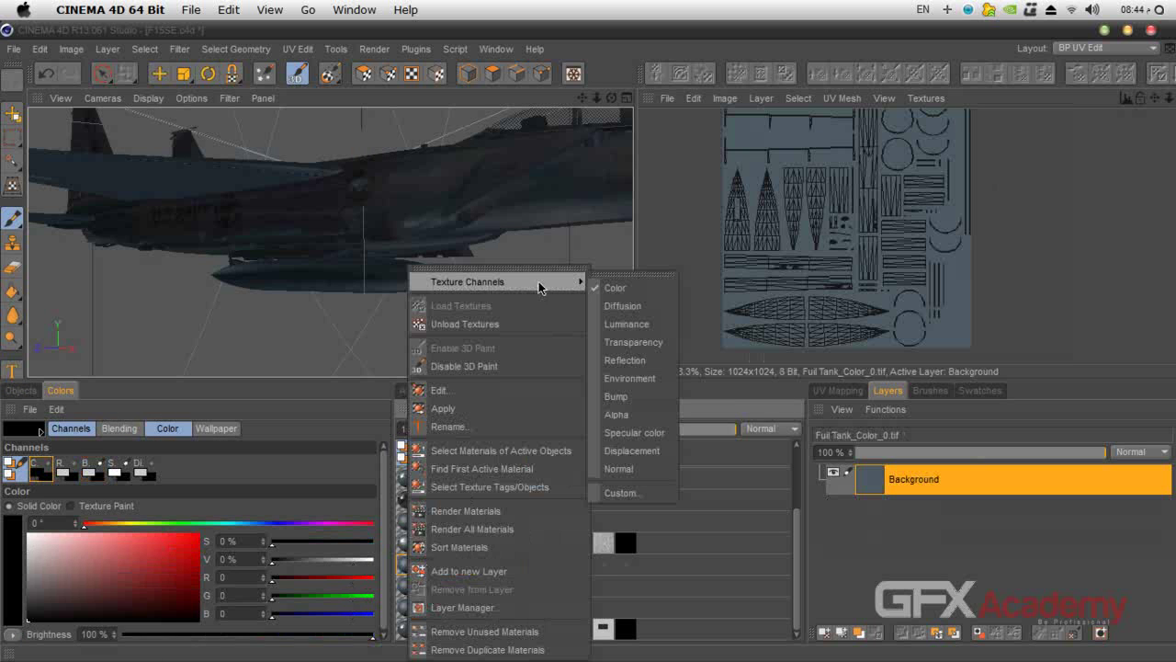
click(618, 395)
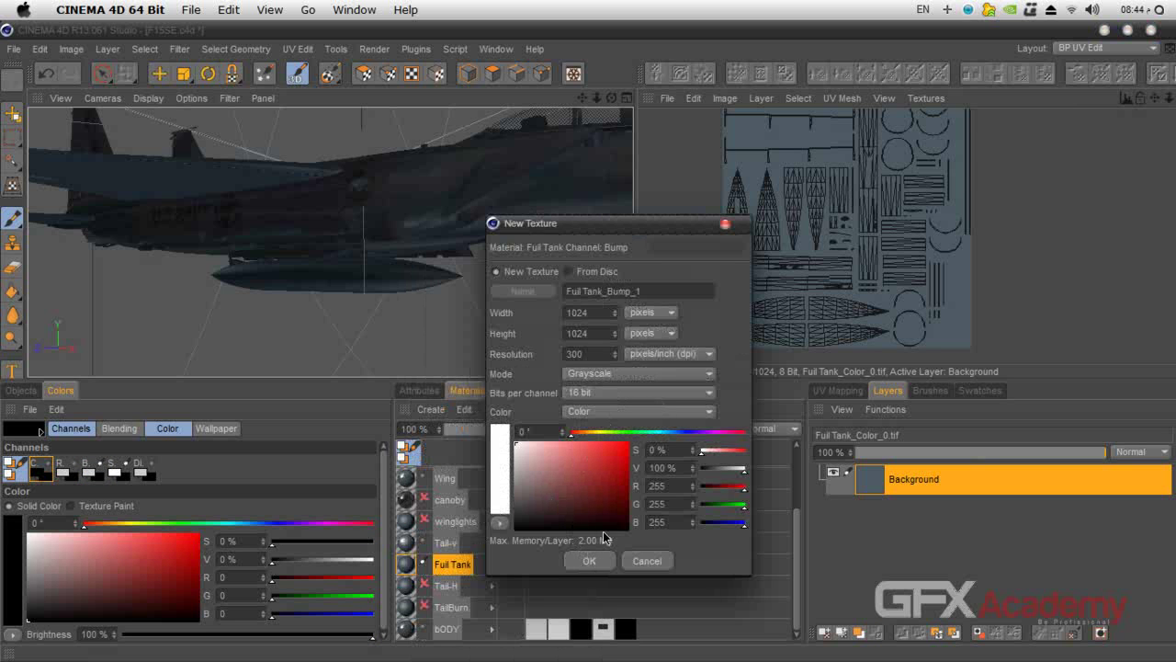
double_click(595, 312)
text(2048)
key(Tab)
text(2048)
key(Tab)
click(588, 562)
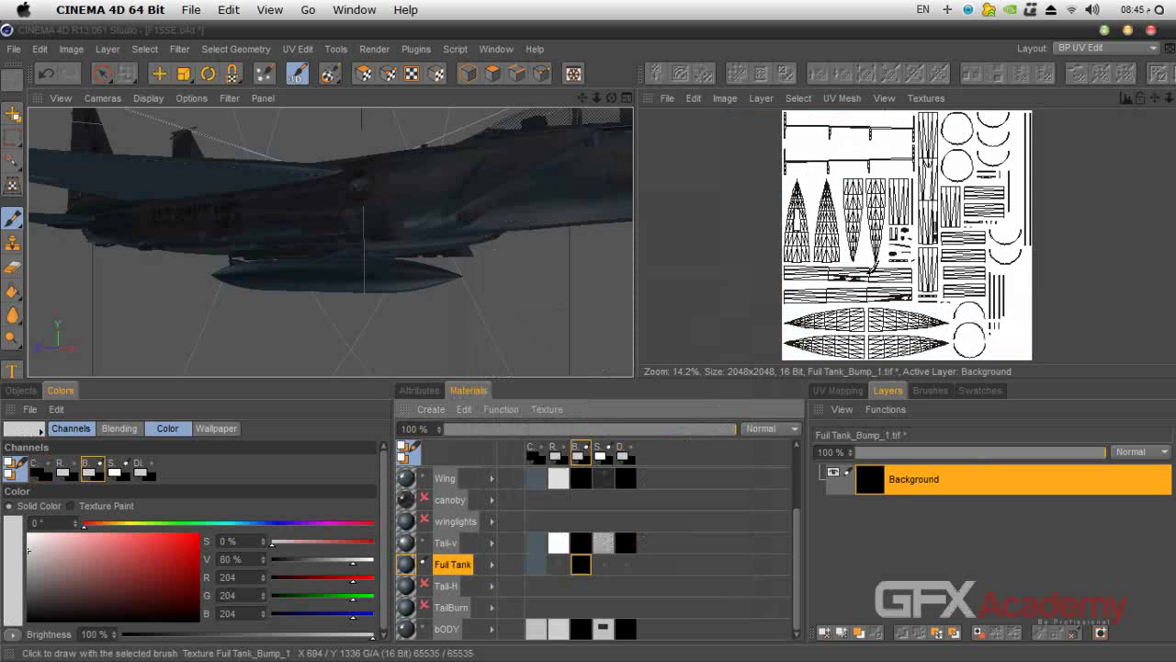
Step: Add a 2048 x 2048 pixel specular color texture to the Fuil Tank material, filled with grey at about 62 % brightness
scroll(872, 267, up, 3)
scroll(873, 266, down, 2)
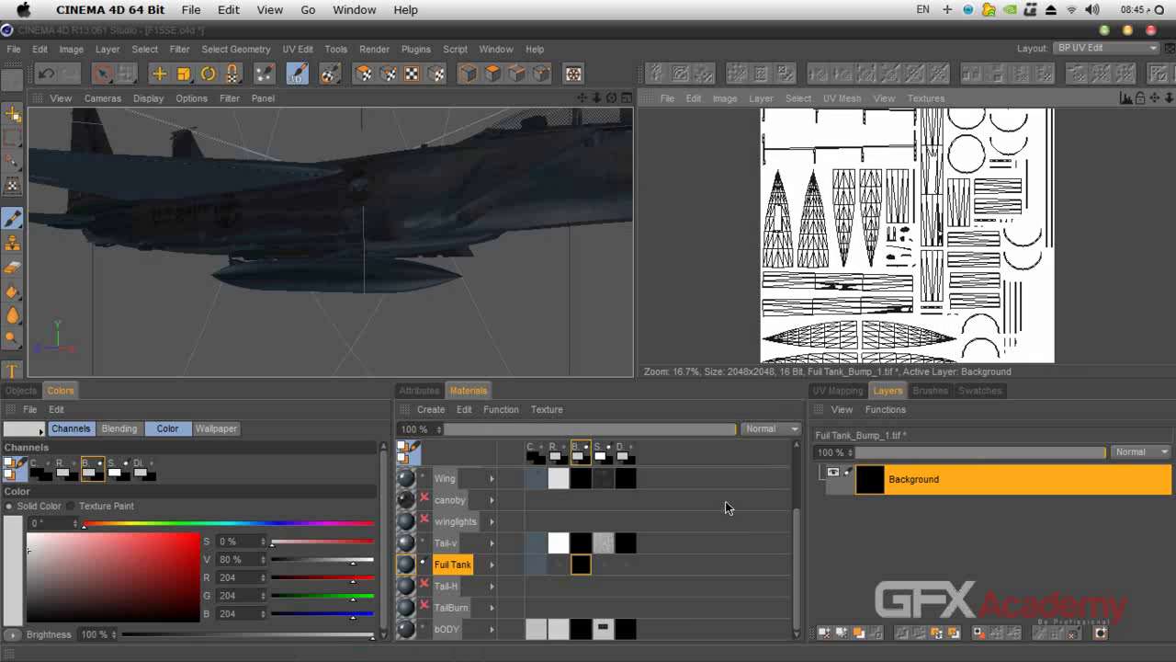
right_click(423, 571)
mouse_move(570, 282)
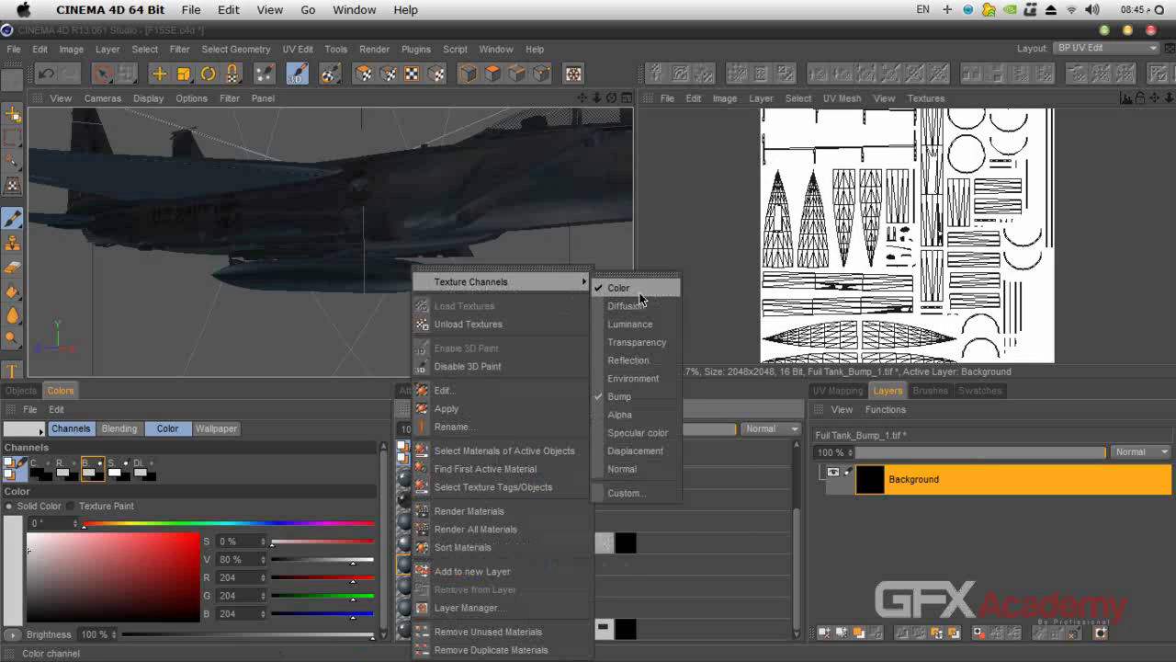
click(640, 431)
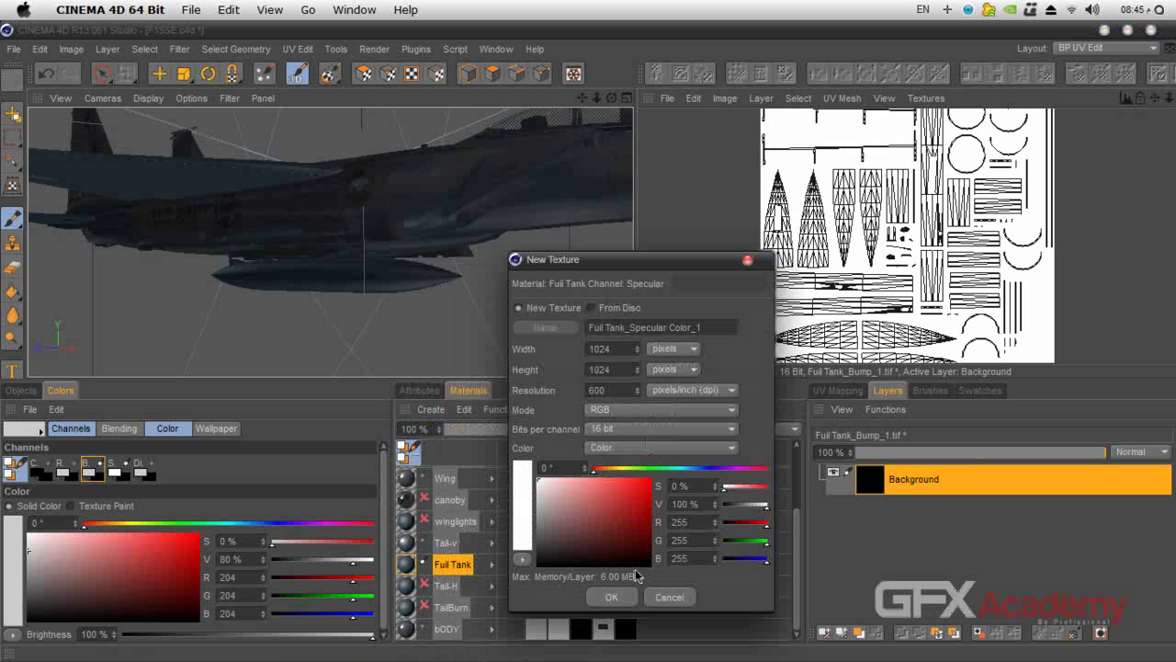
drag(541, 517, 510, 517)
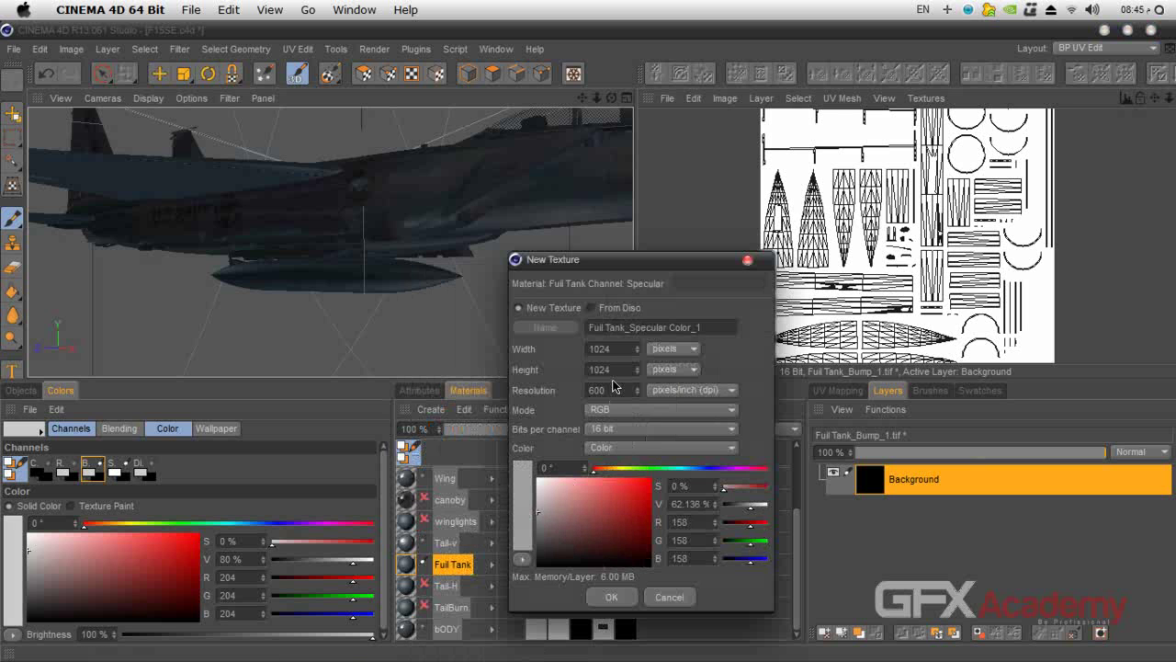
double_click(619, 349)
text(2048)
key(Tab)
text(2048)
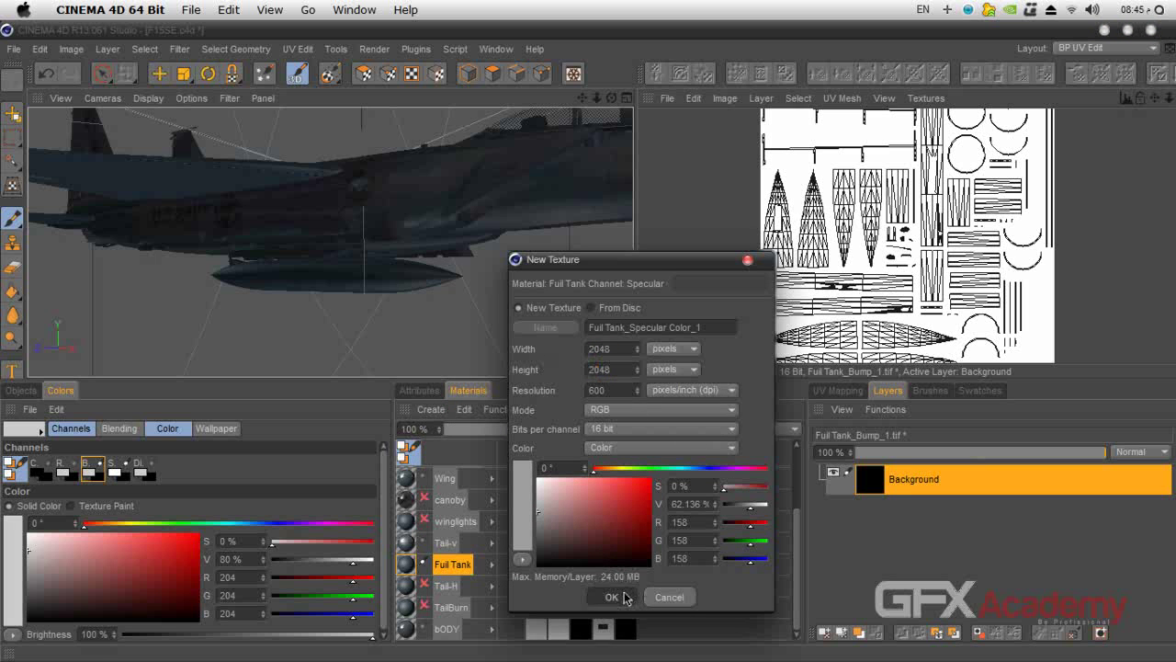
click(626, 597)
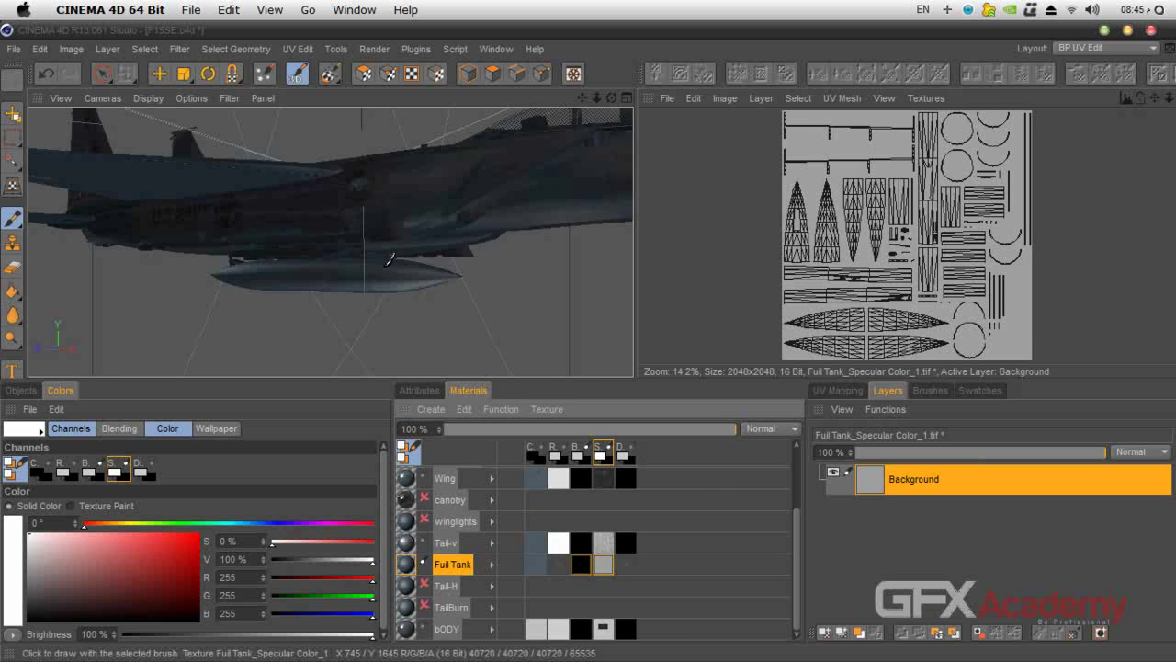
Step: Make the Fuil Tank bump channel active and set up the Pencil brush at size 19
click(581, 457)
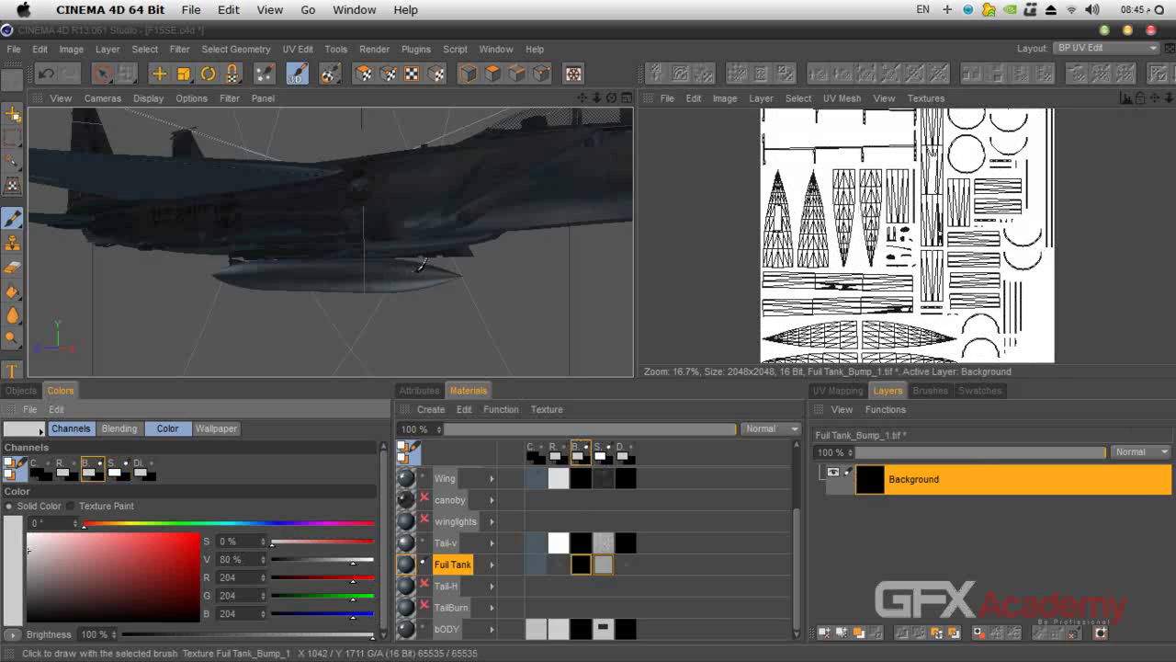
click(929, 390)
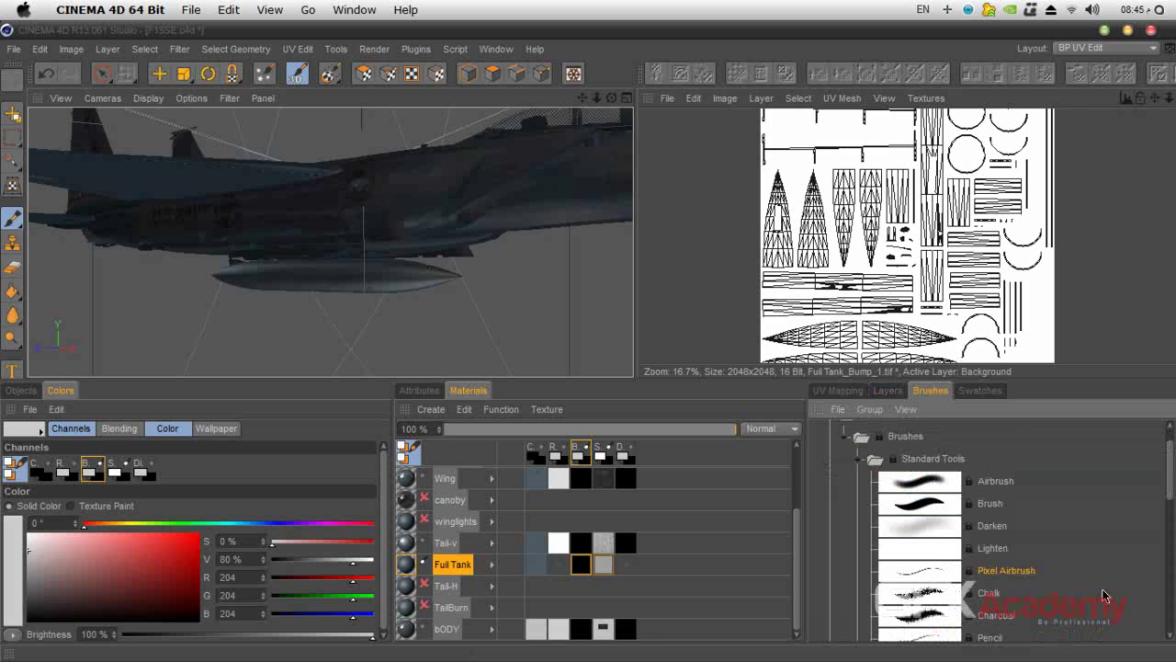
drag(1169, 497, 1170, 511)
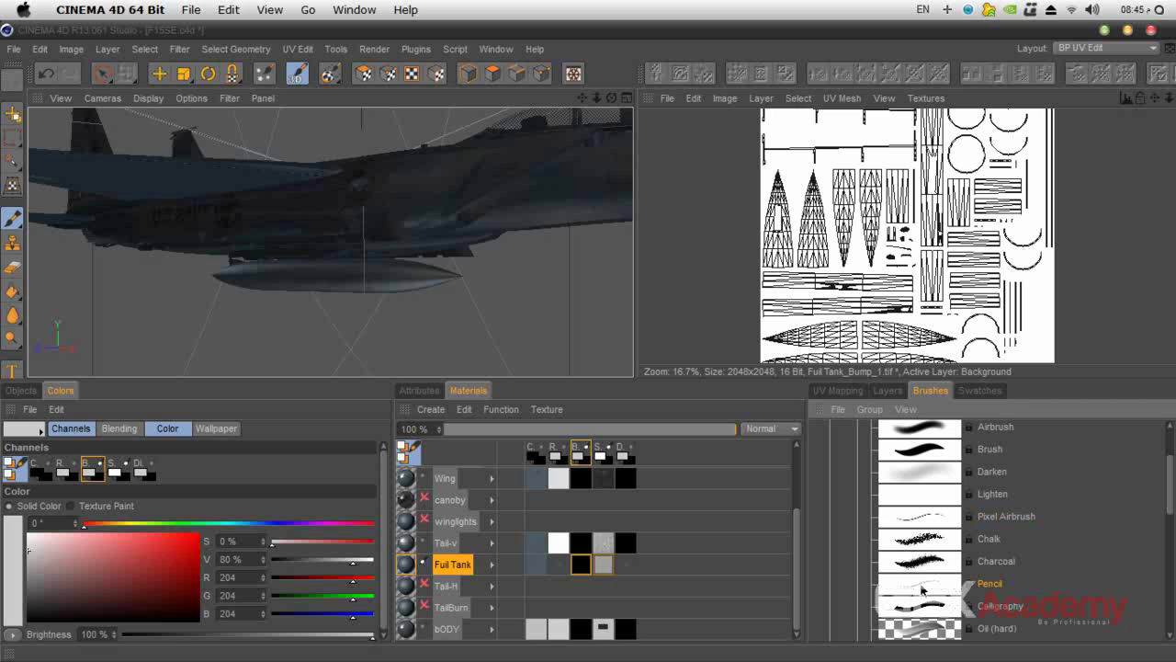
click(422, 390)
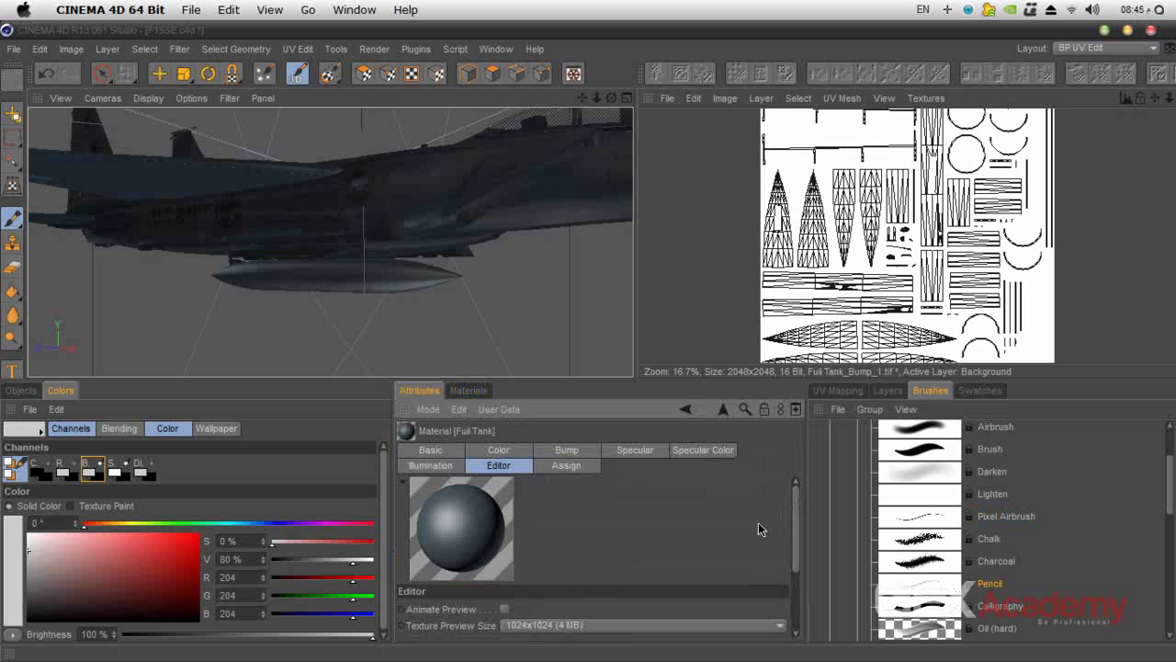
click(923, 579)
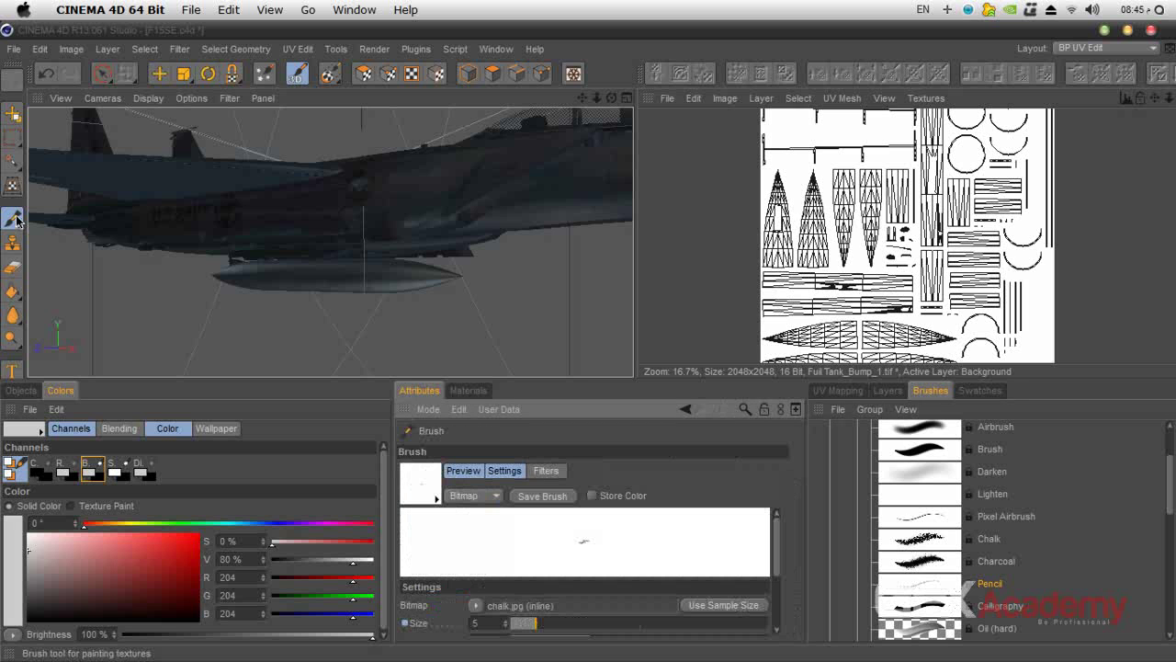
drag(773, 556, 774, 576)
drag(541, 580, 567, 581)
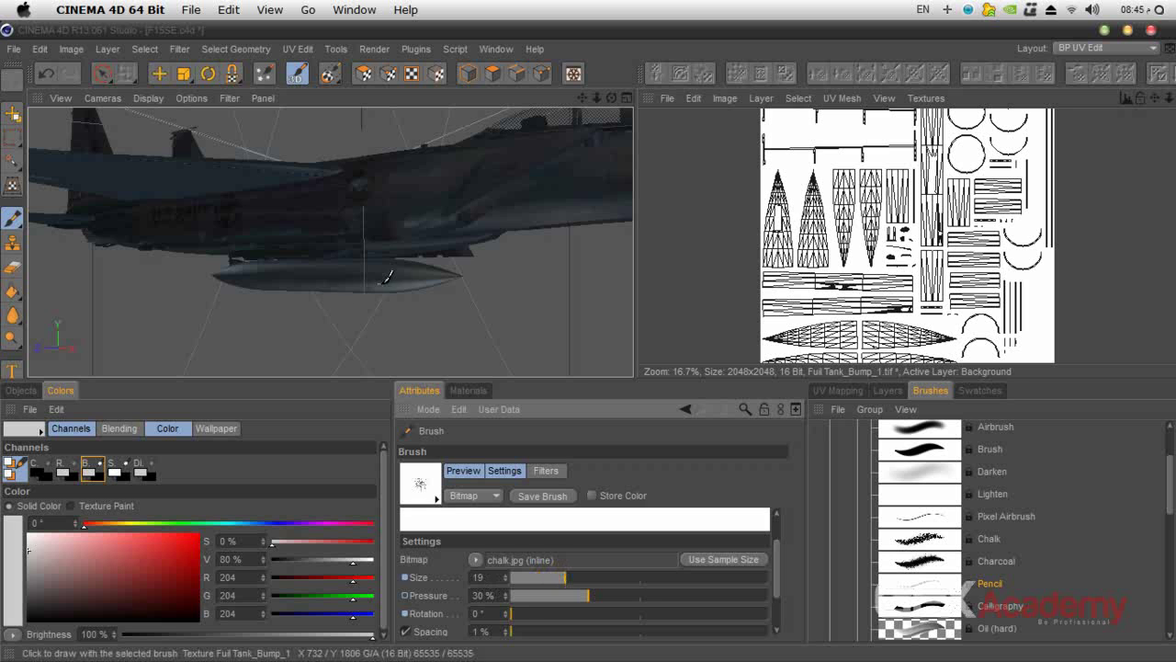
Step: Paint pencil scratches near the pointed end of the fuel tank, and test-render them, stopping the render early
scroll(418, 271, up, 3)
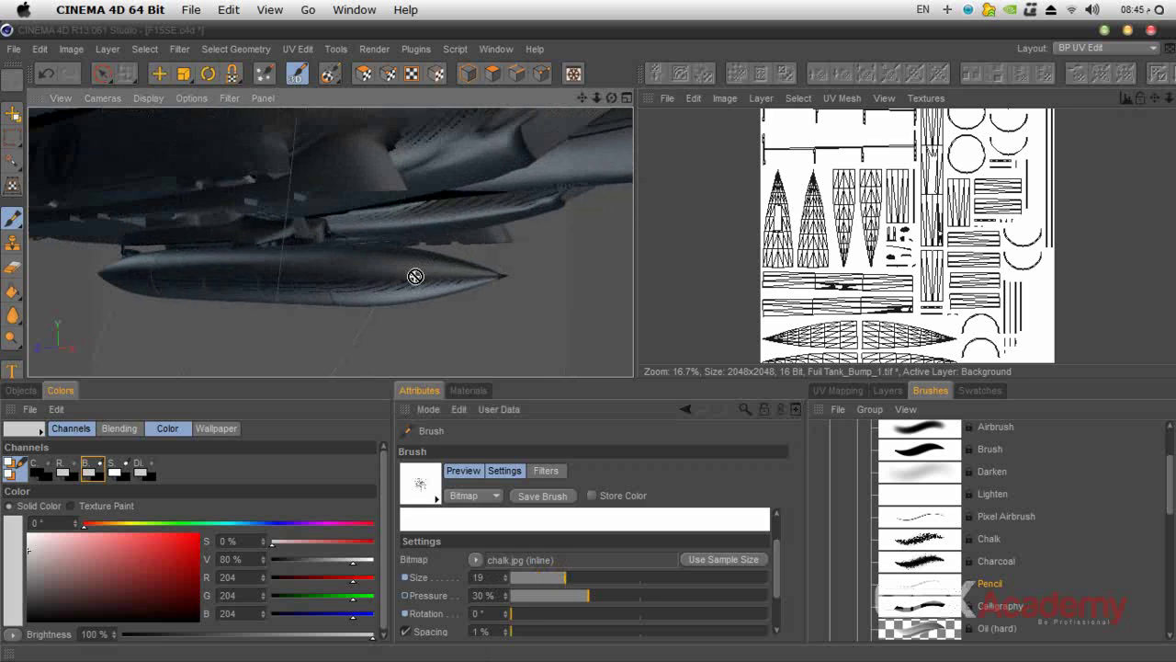
scroll(489, 275, up, 2)
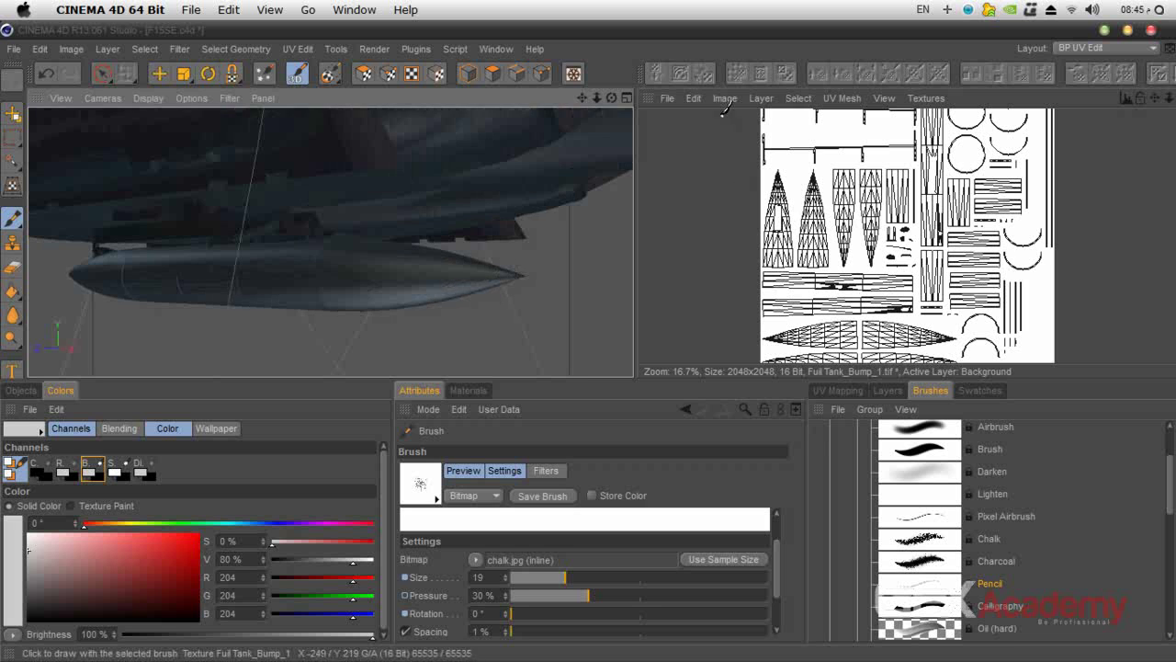
click(694, 100)
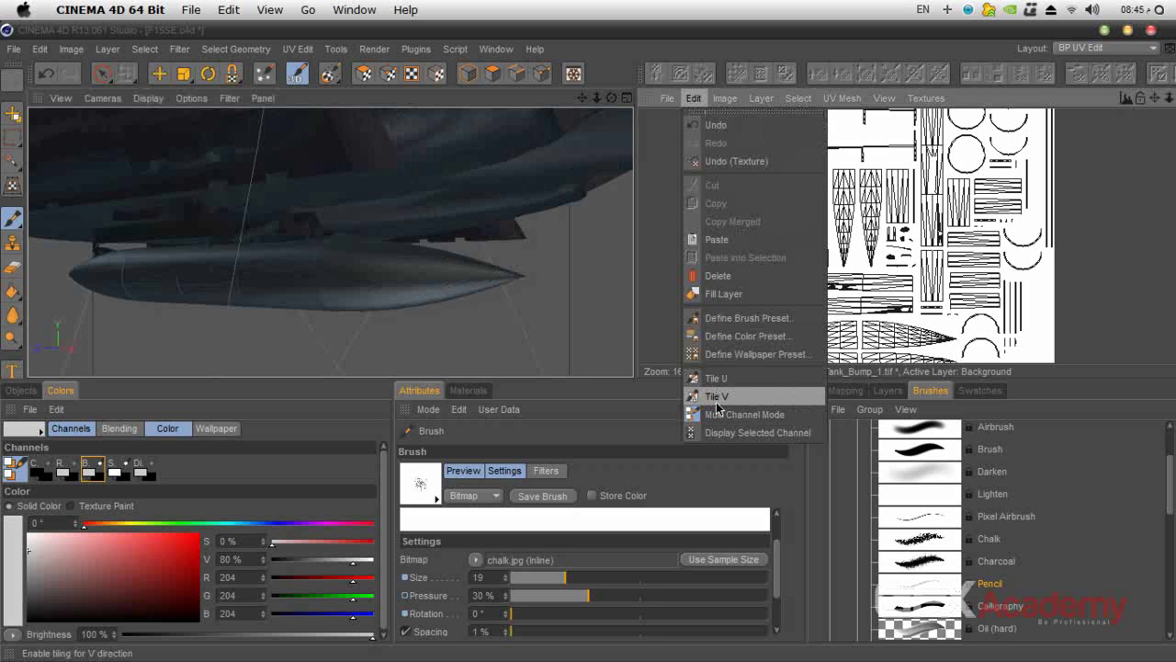
click(875, 50)
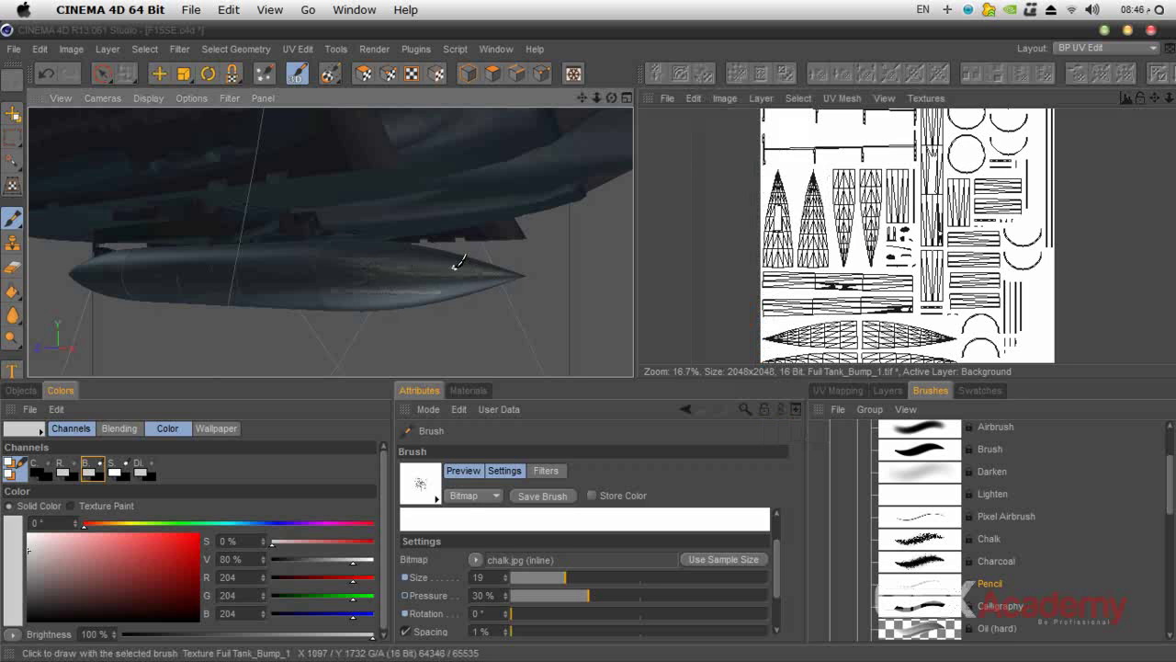
key(shift+r)
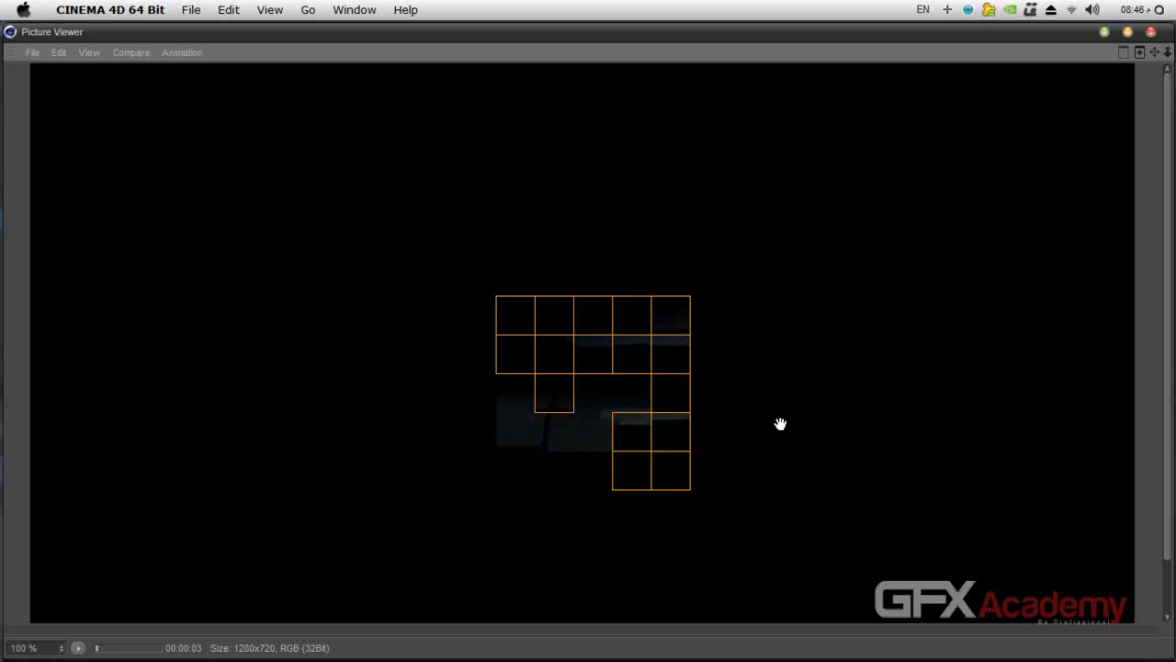
click(1150, 31)
click(612, 407)
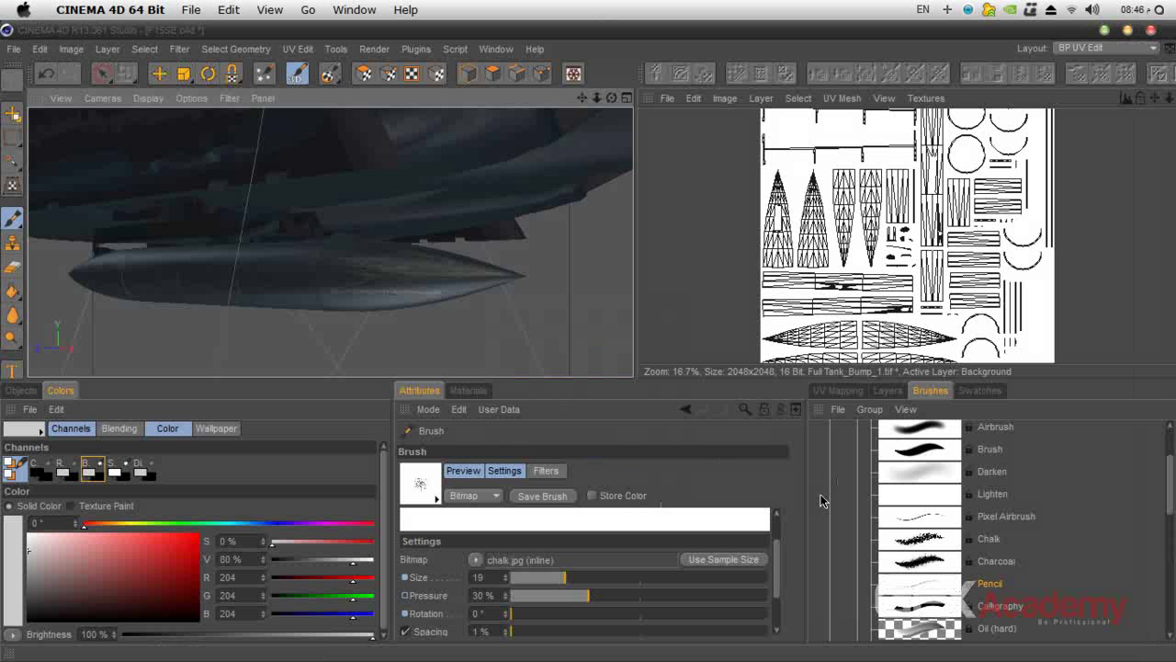
Step: Set the bump strength of the Fuil Tank material to -14 %
click(466, 390)
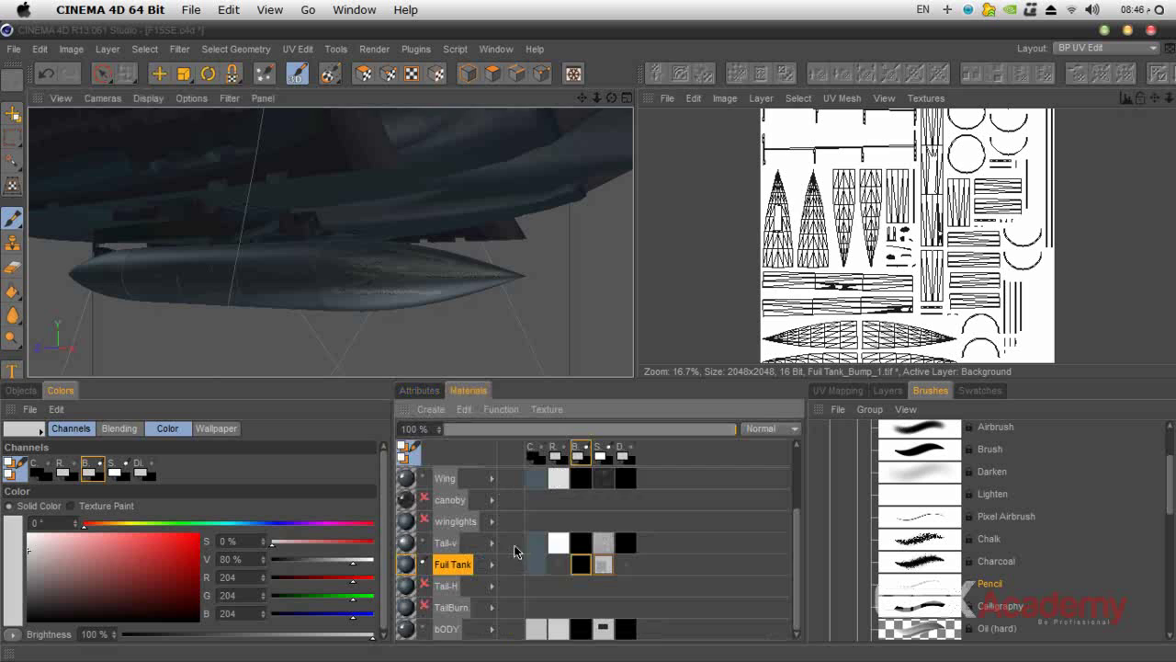
double_click(411, 564)
click(306, 414)
drag(736, 181, 609, 190)
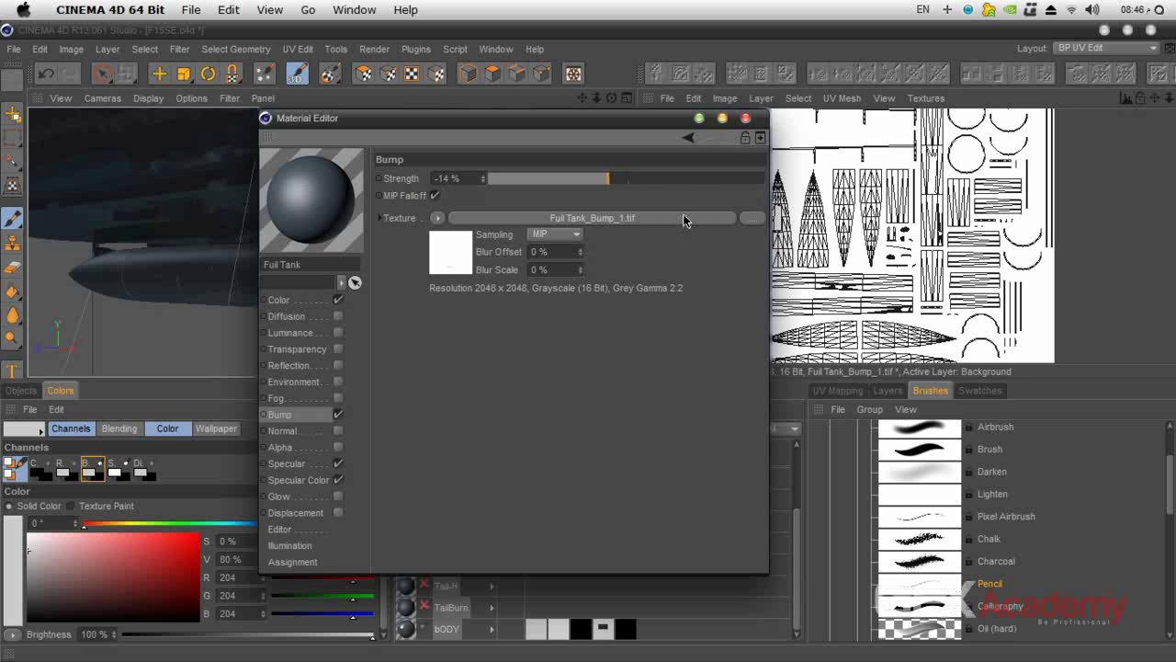
click(744, 118)
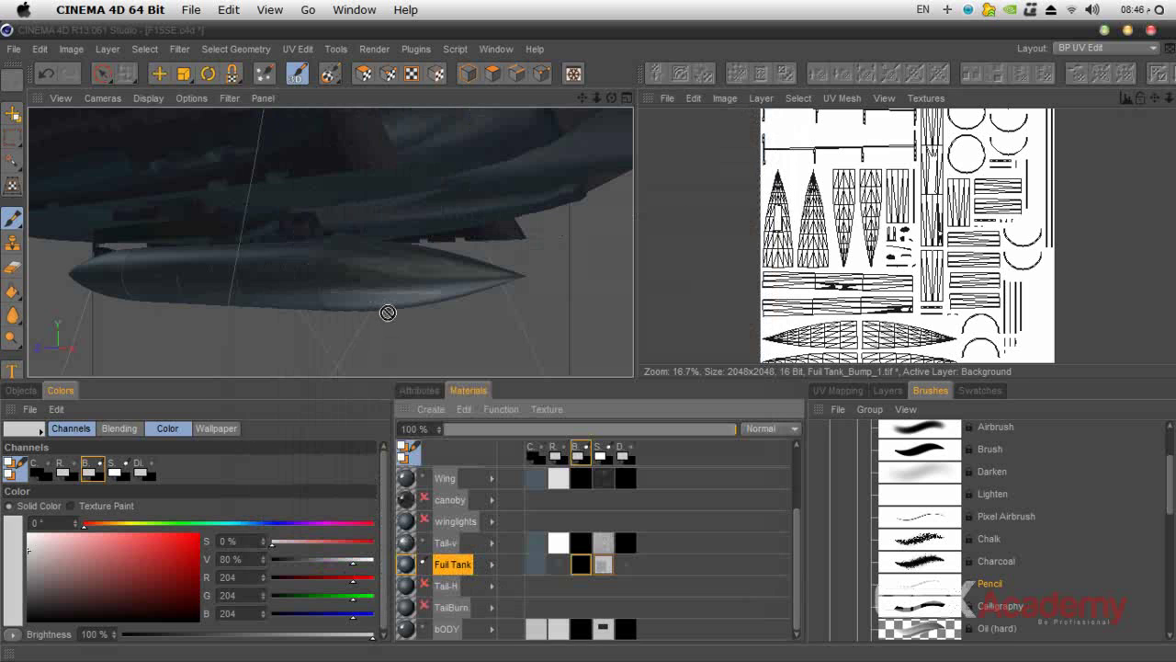
Step: Test-render the fuel tank with the adjusted bump strength and stop the render early
key(shift+r)
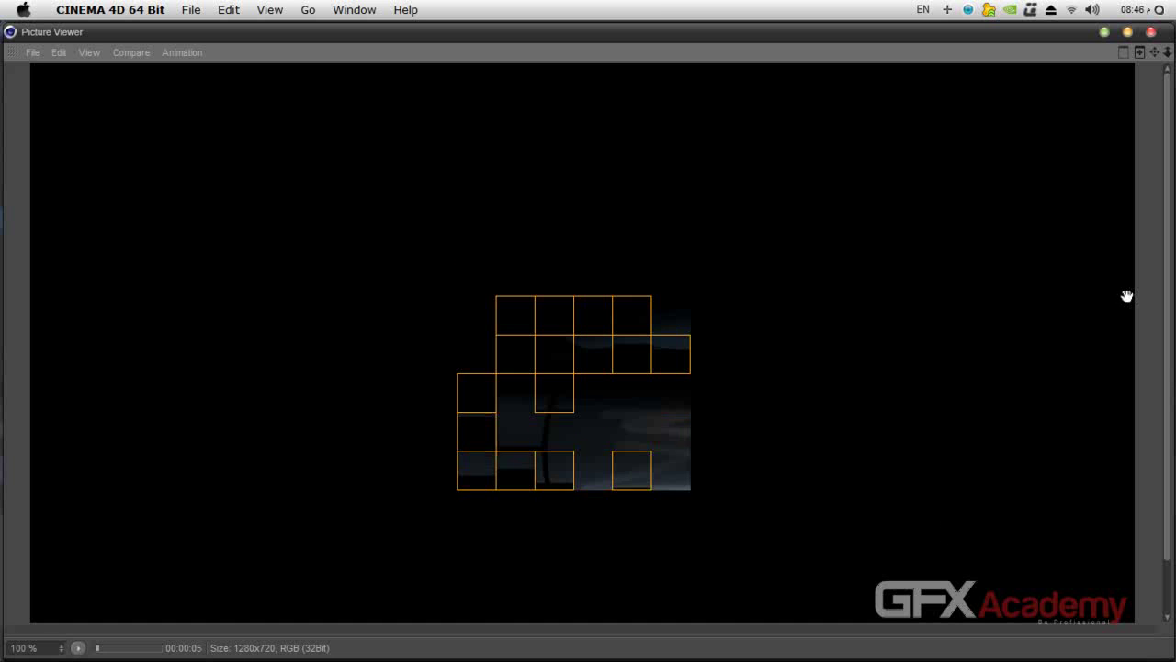
click(1150, 32)
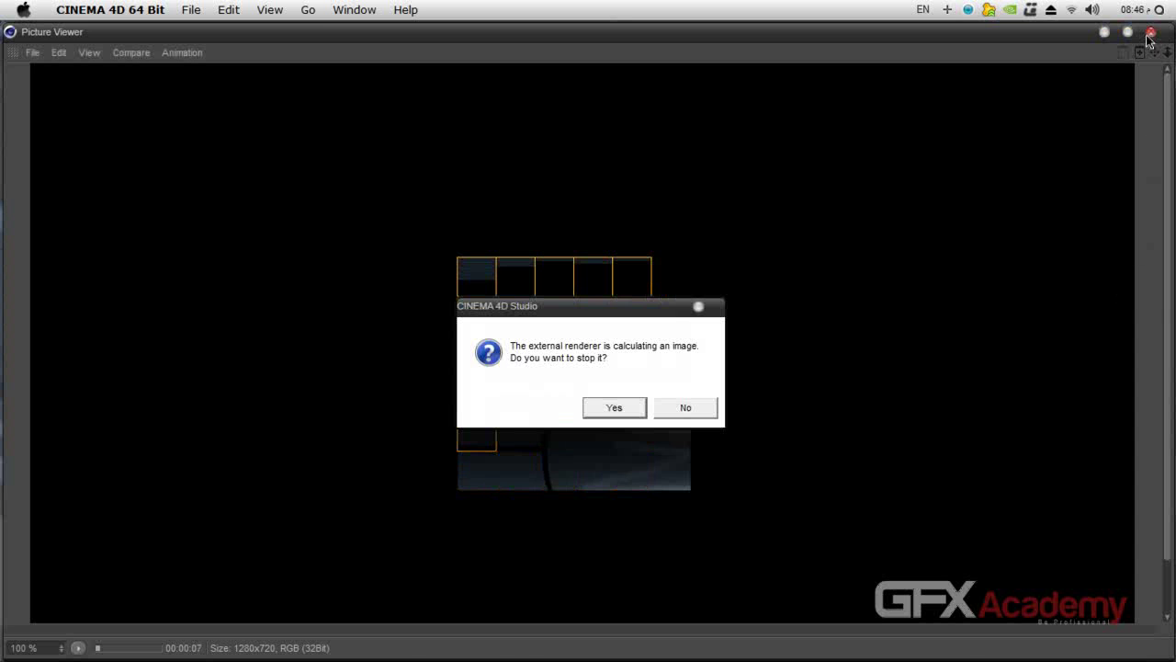
click(660, 404)
click(834, 578)
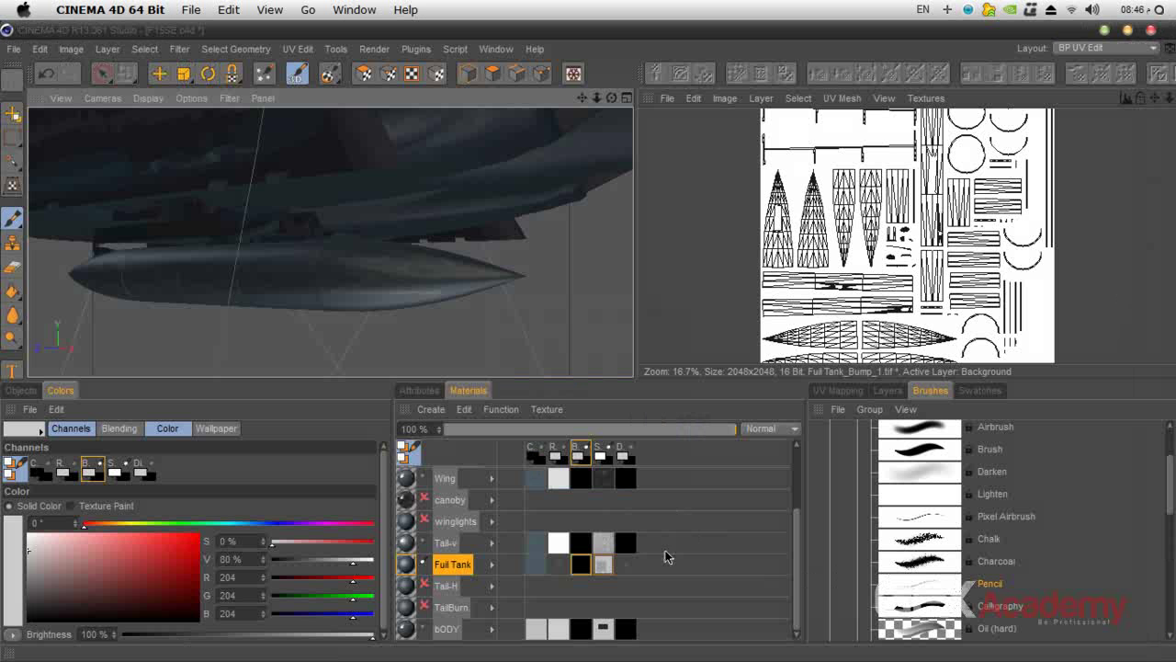
Step: Add a new layer to the Fuil Tank material's specular color texture
click(604, 565)
click(887, 392)
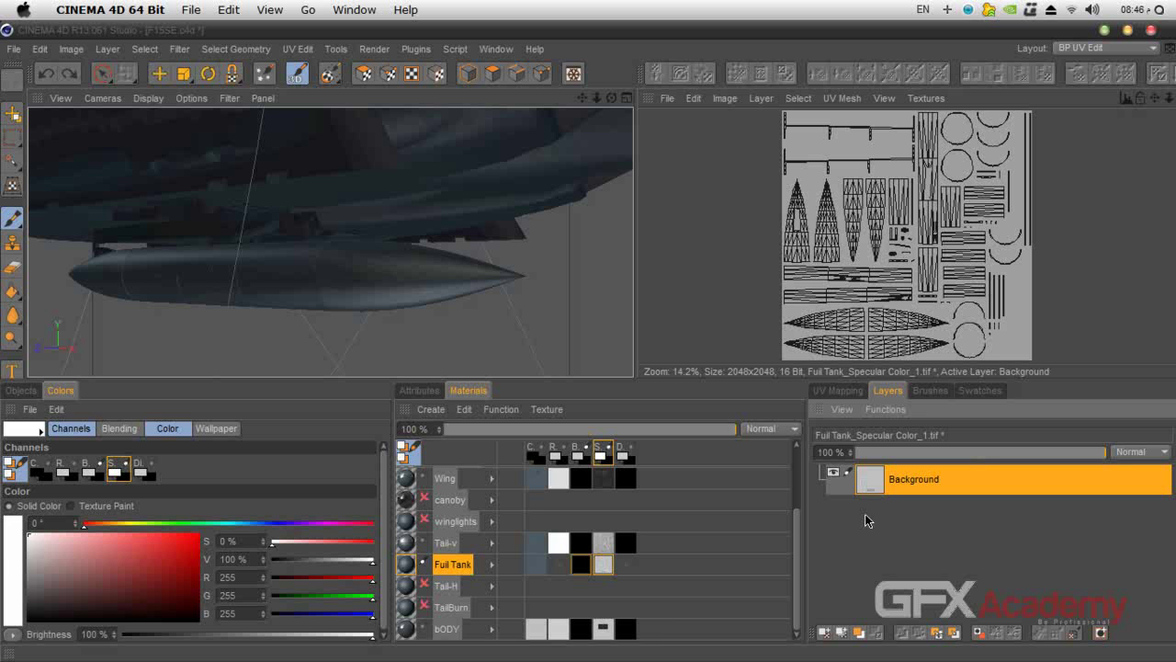
right_click(604, 569)
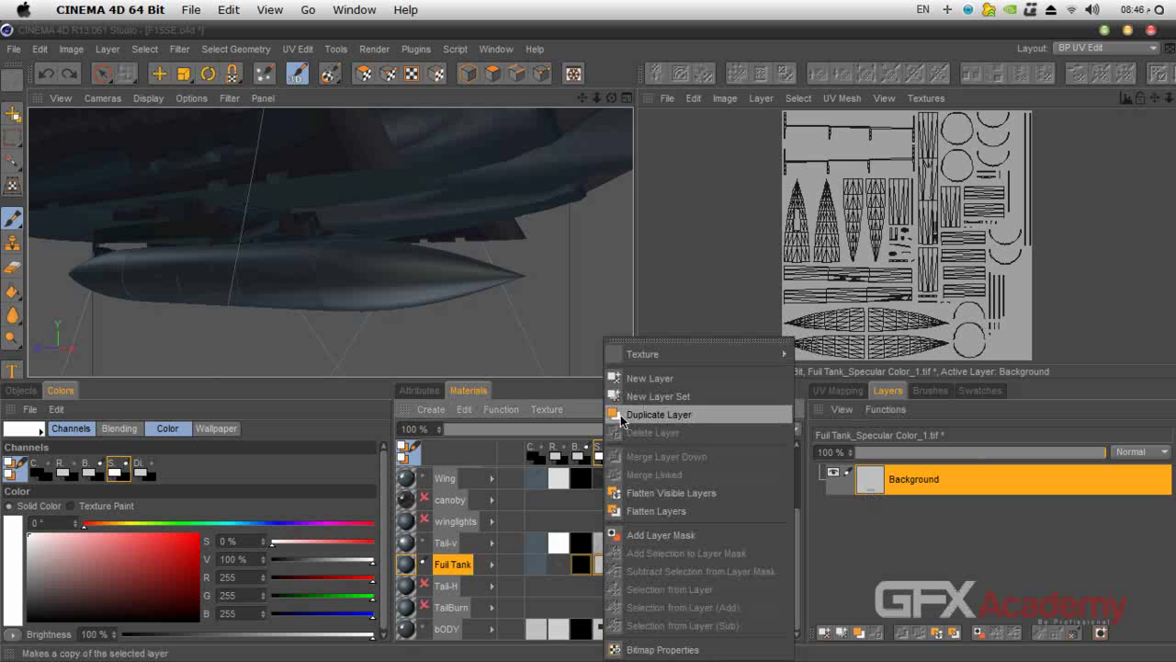
click(630, 377)
Step: Add a new layer to the Fuil Tank bump texture and rename it Details
click(581, 567)
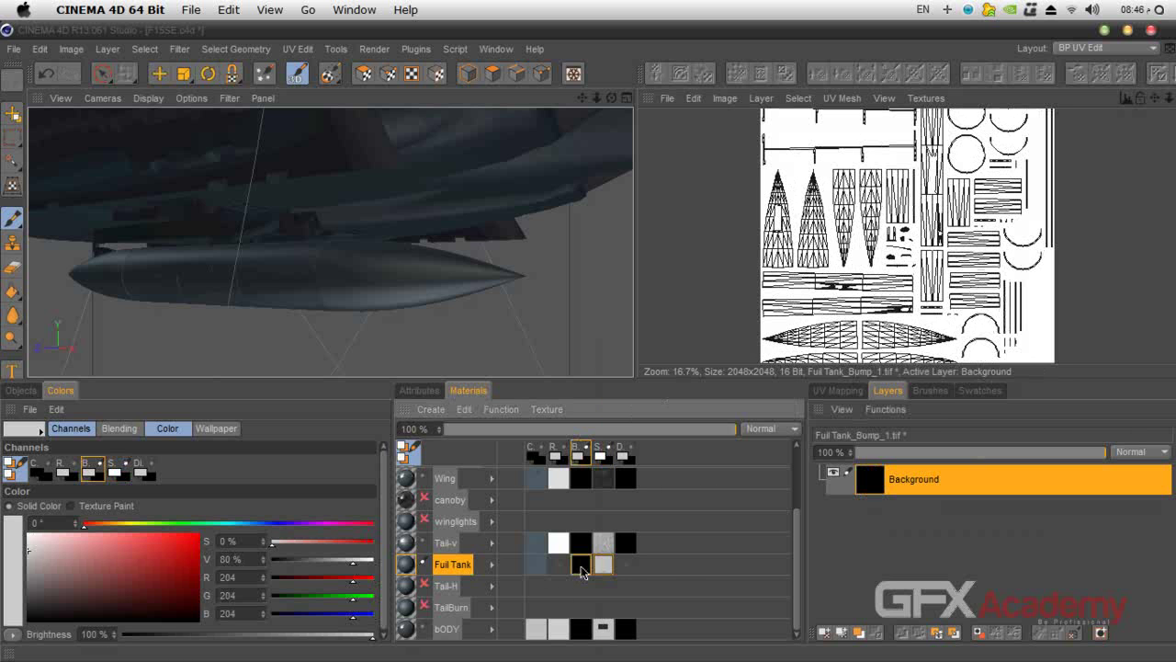
right_click(582, 569)
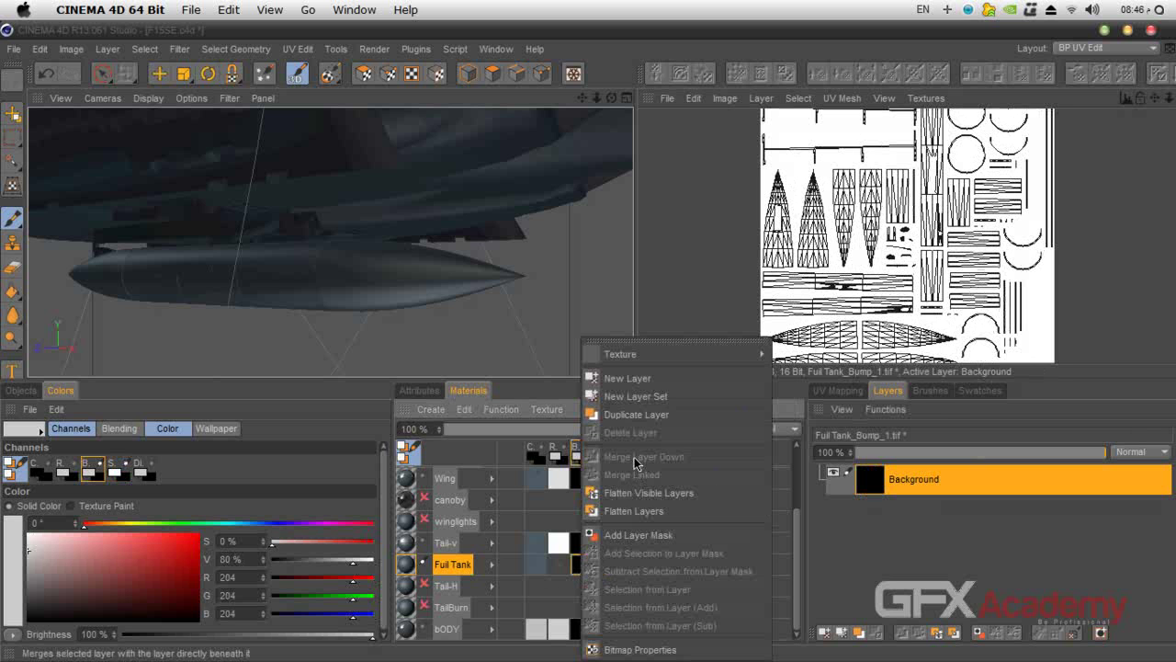
click(634, 377)
double_click(902, 480)
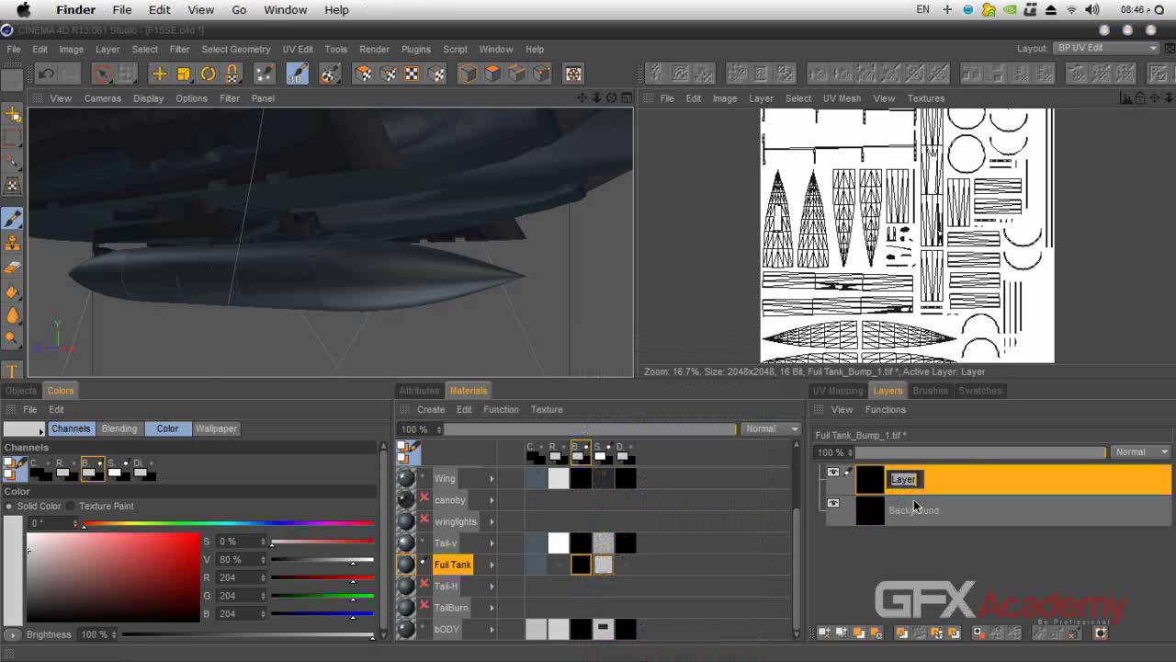
text(Details)
key(Return)
Step: Rename the new layer of the Fuil Tank specular color texture as Deatils
click(603, 567)
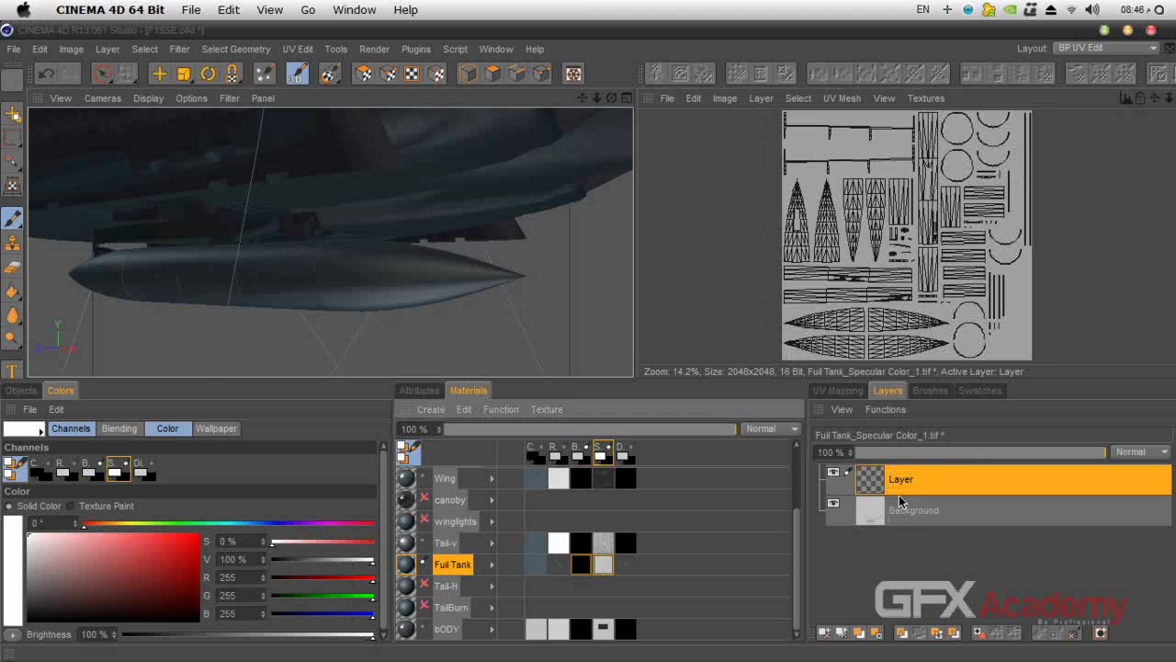
double_click(905, 478)
text(Decals)
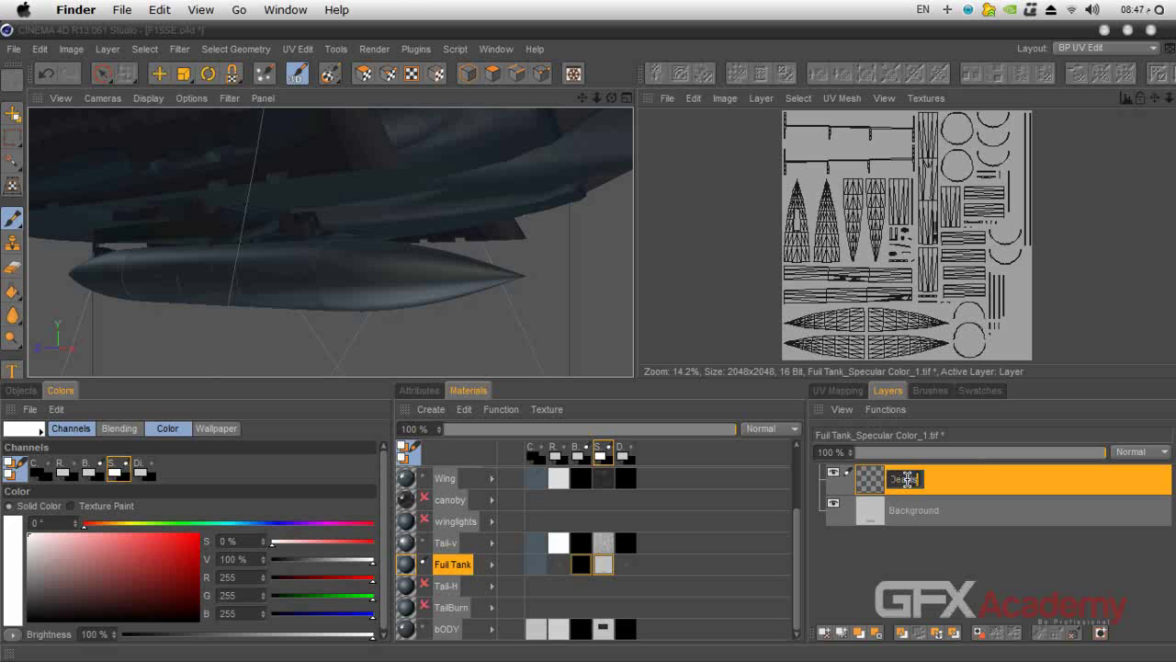
key(Return)
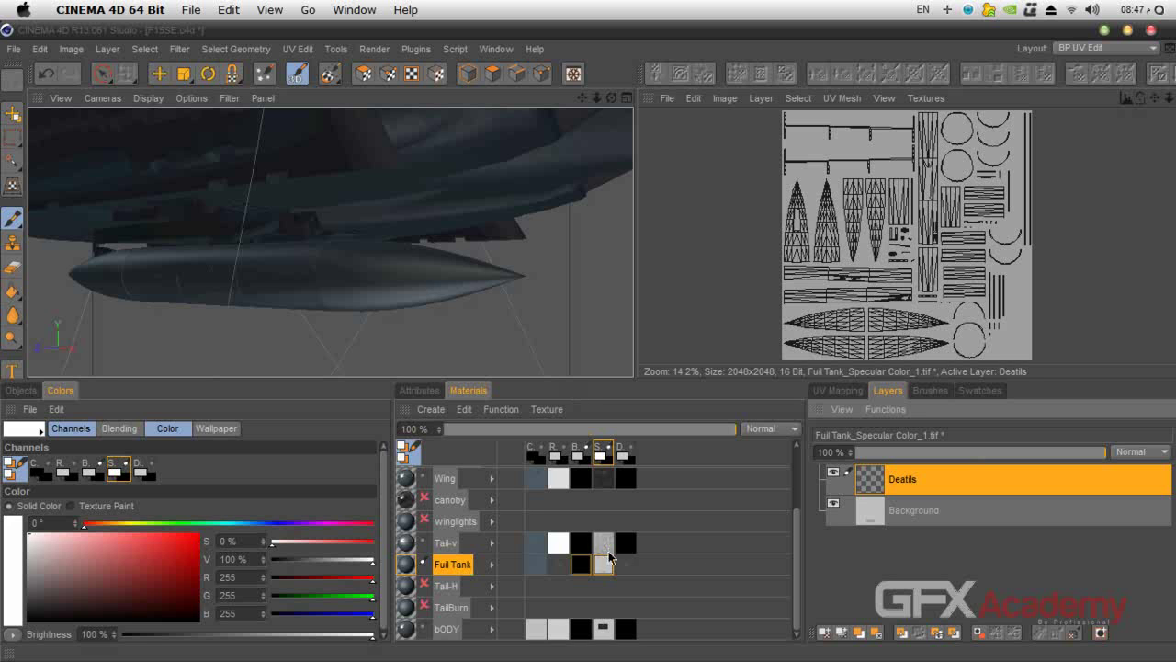
Step: Set the Pencil brush's pressure to 8 % for painting on the specular color texture
click(418, 391)
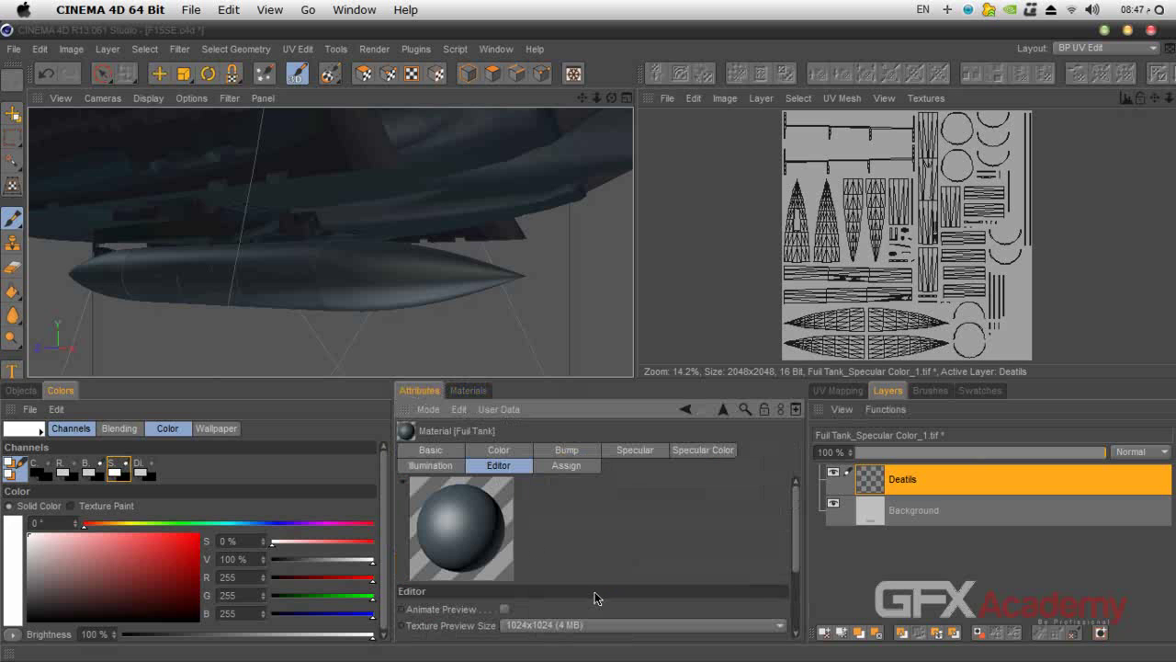
click(931, 391)
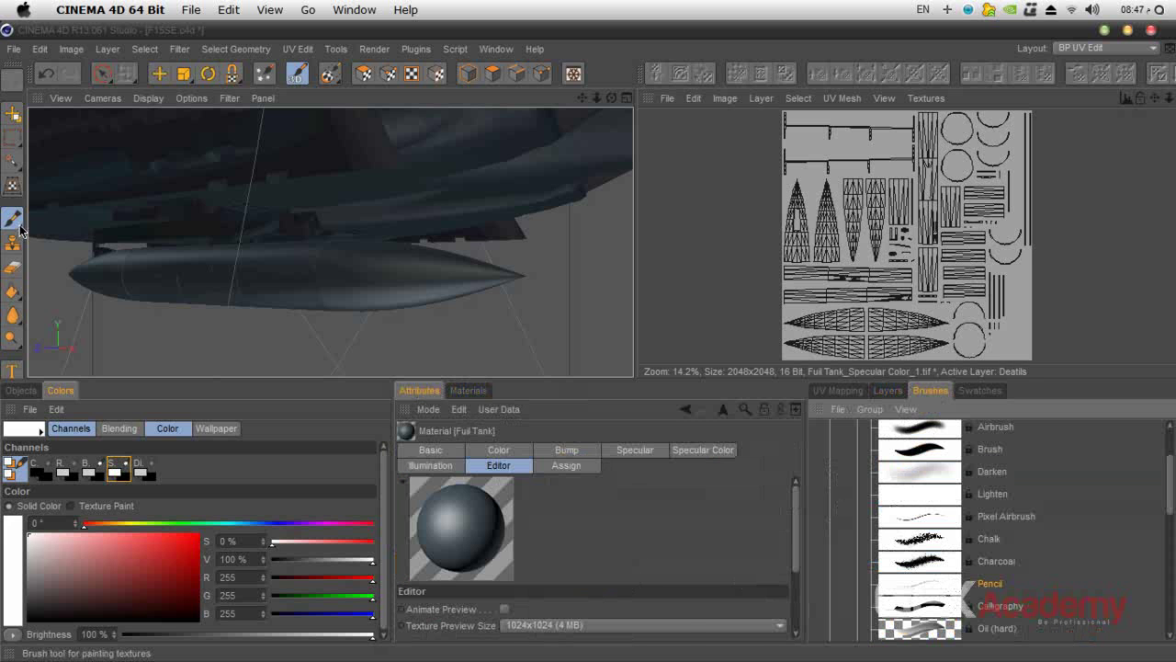
click(869, 575)
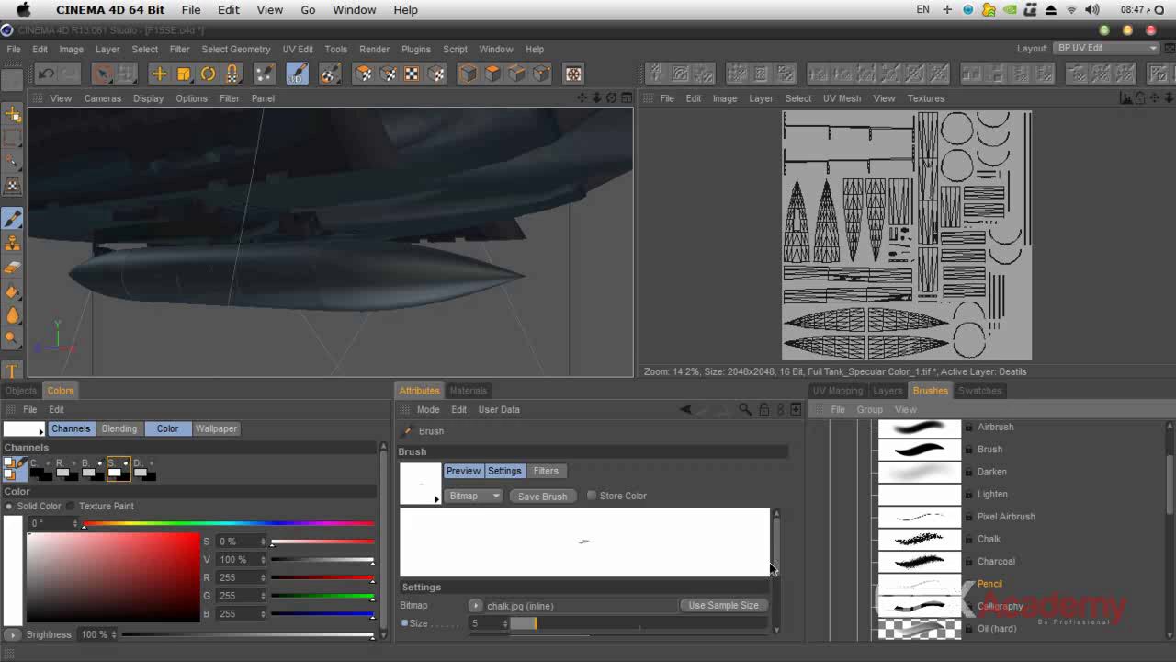
scroll(772, 569, down, 2)
drag(588, 614, 538, 613)
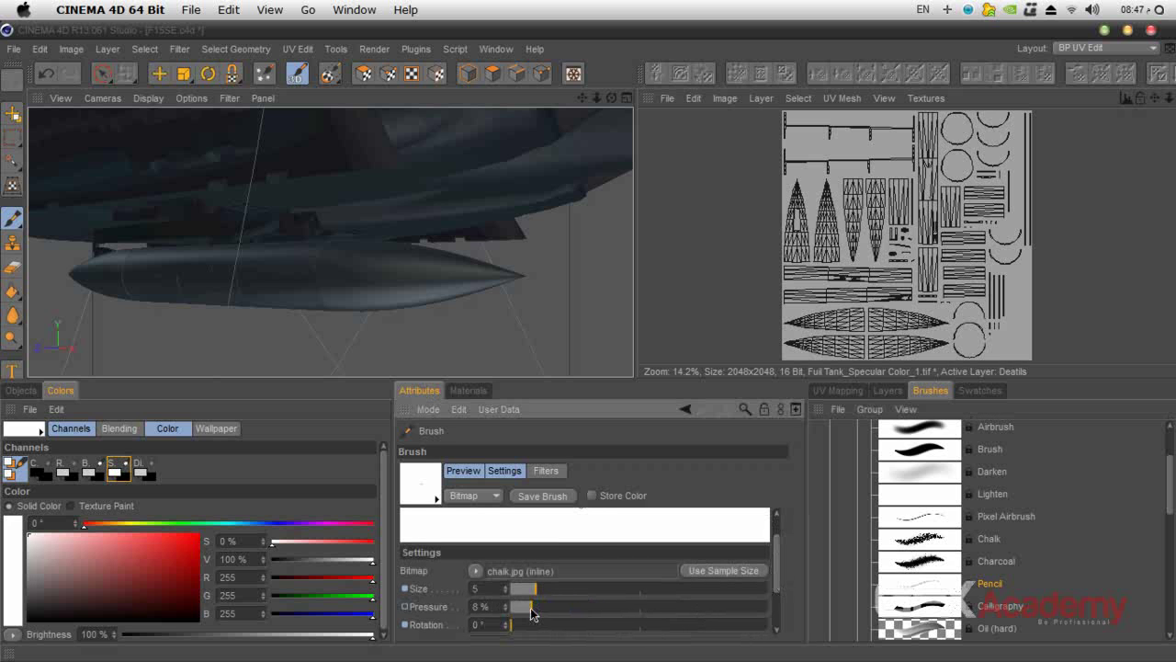
Step: Change the blend mode of the Deatils specular layer to Linear Light (Stamp)
click(887, 390)
click(1121, 453)
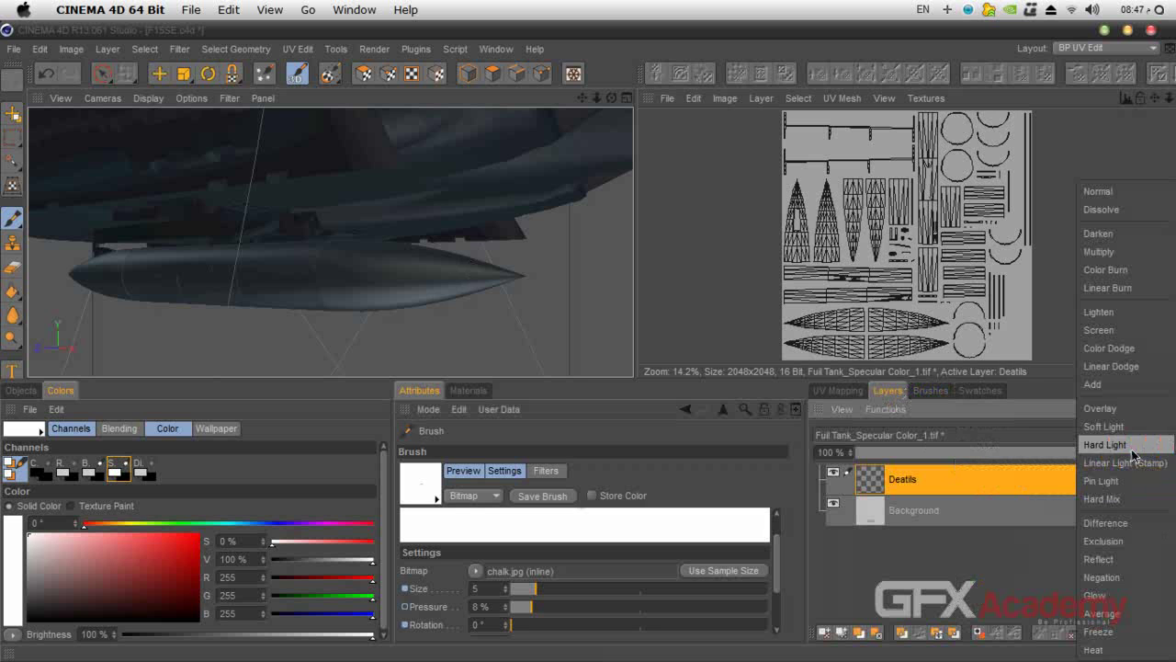
click(1124, 462)
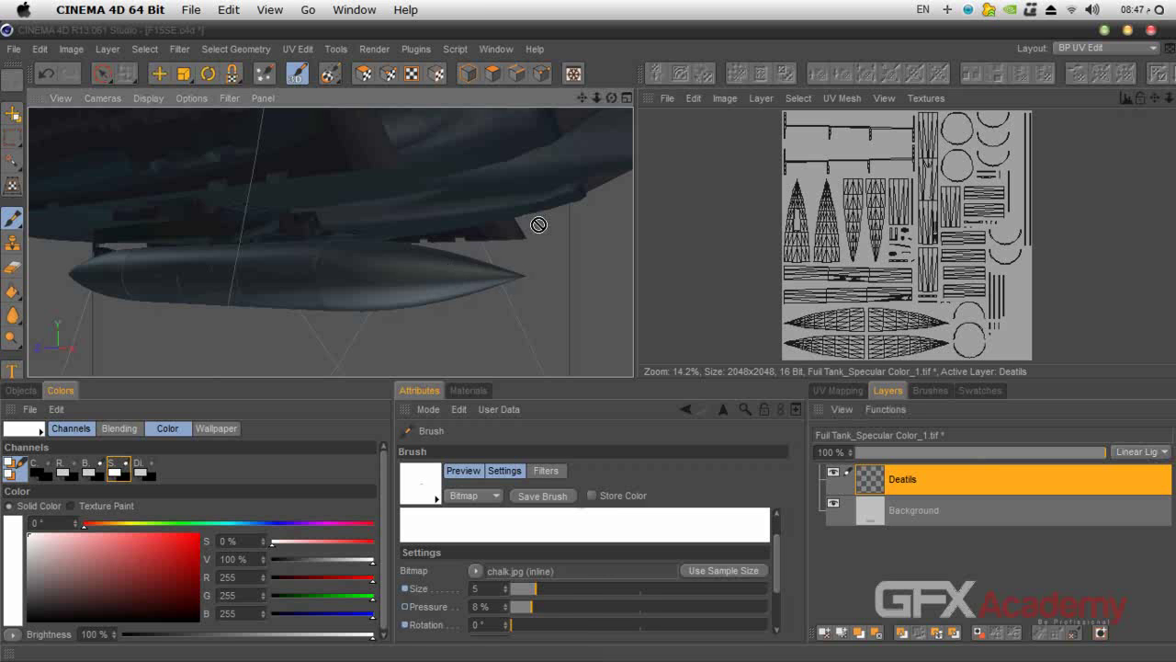
Step: Paint faint pencil marks along the fuel tank on the Deatils specular layer, covering it from several sides
drag(611, 97, 661, 106)
drag(227, 273, 413, 245)
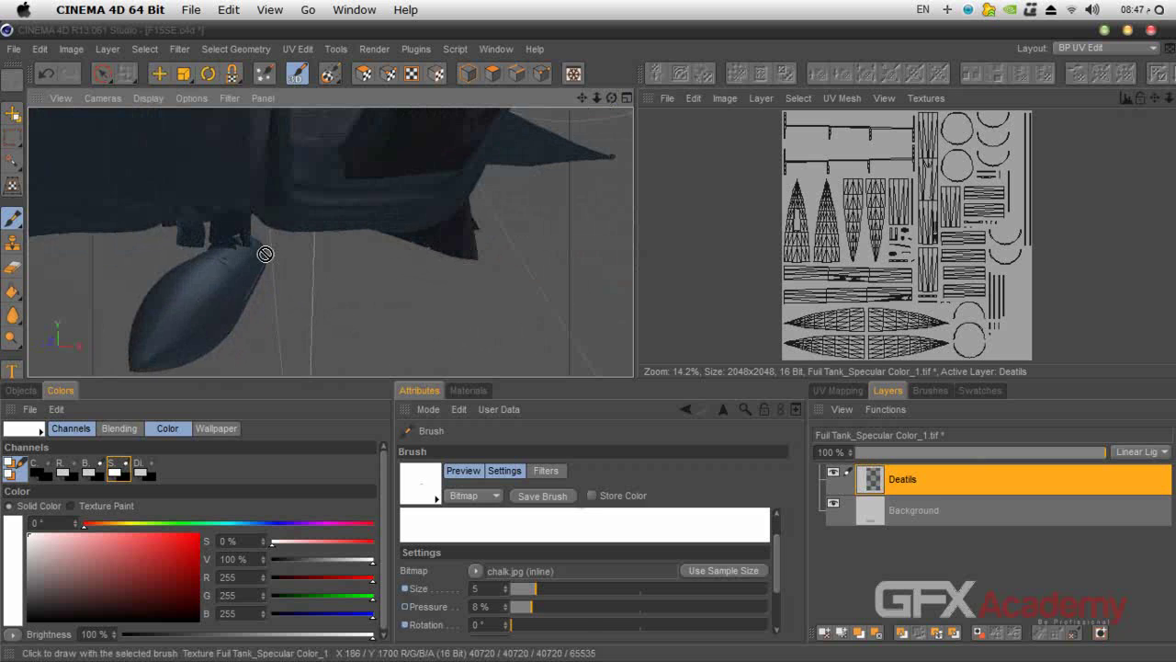
mouse_move(611, 97)
mouse_down()
mouse_move(229, 273)
mouse_move(451, 257)
mouse_up()
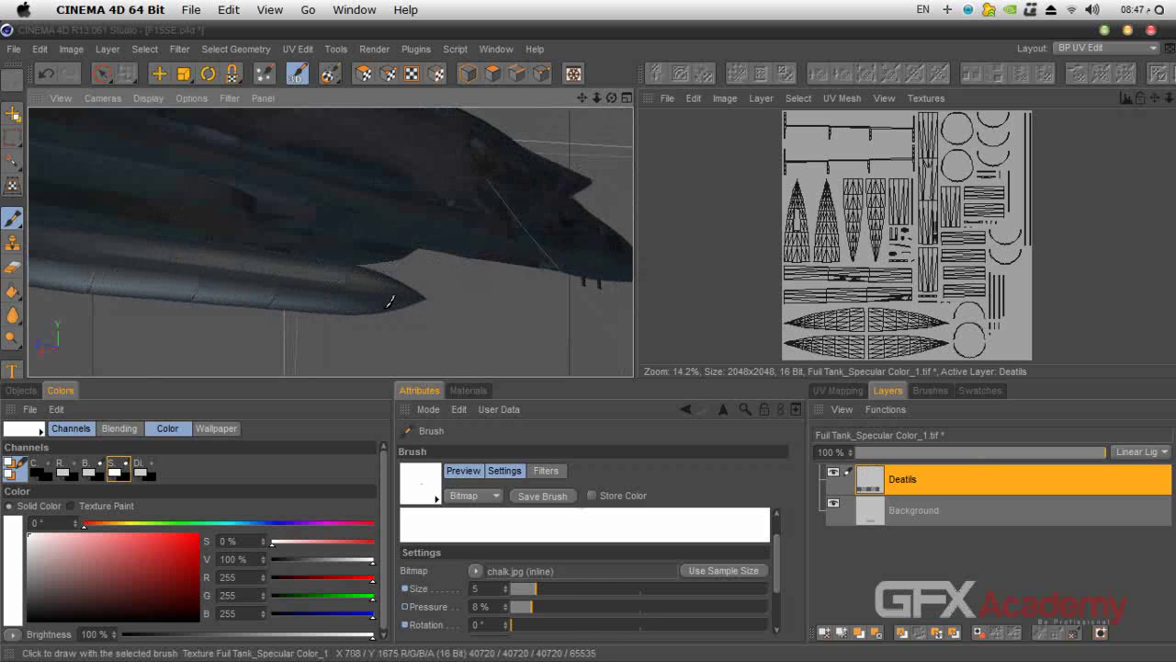
Step: Test-render the fuel tank from the side in the Picture Viewer and stop the render early
mouse_move(611, 98)
mouse_down()
mouse_move(226, 273)
mouse_move(613, 97)
mouse_up()
key(shift+r)
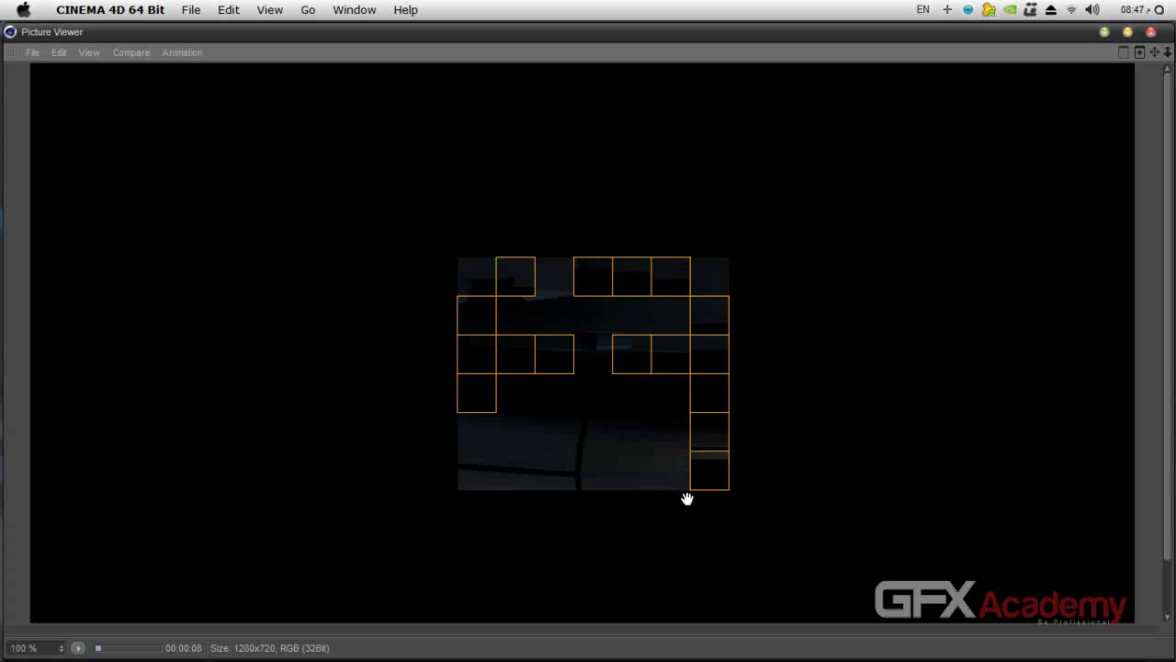
scroll(684, 493, down, 2)
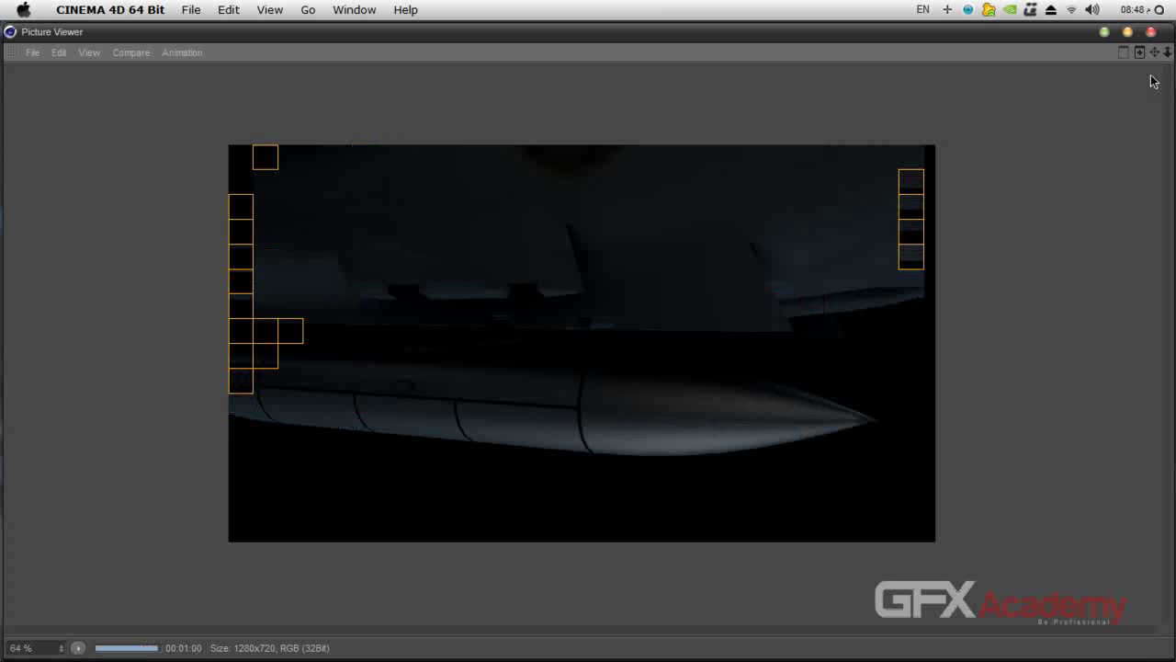
click(1151, 31)
click(615, 408)
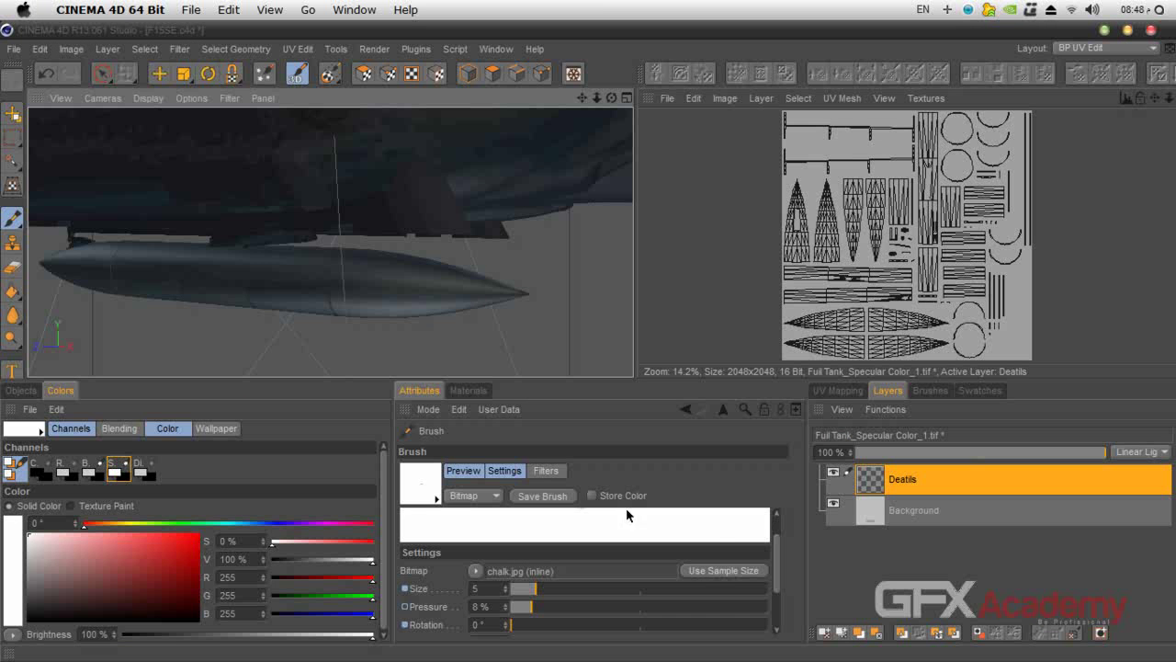
Step: Add a new layer to the Fuil Tank color texture and expand the material's layer list
click(478, 392)
click(536, 564)
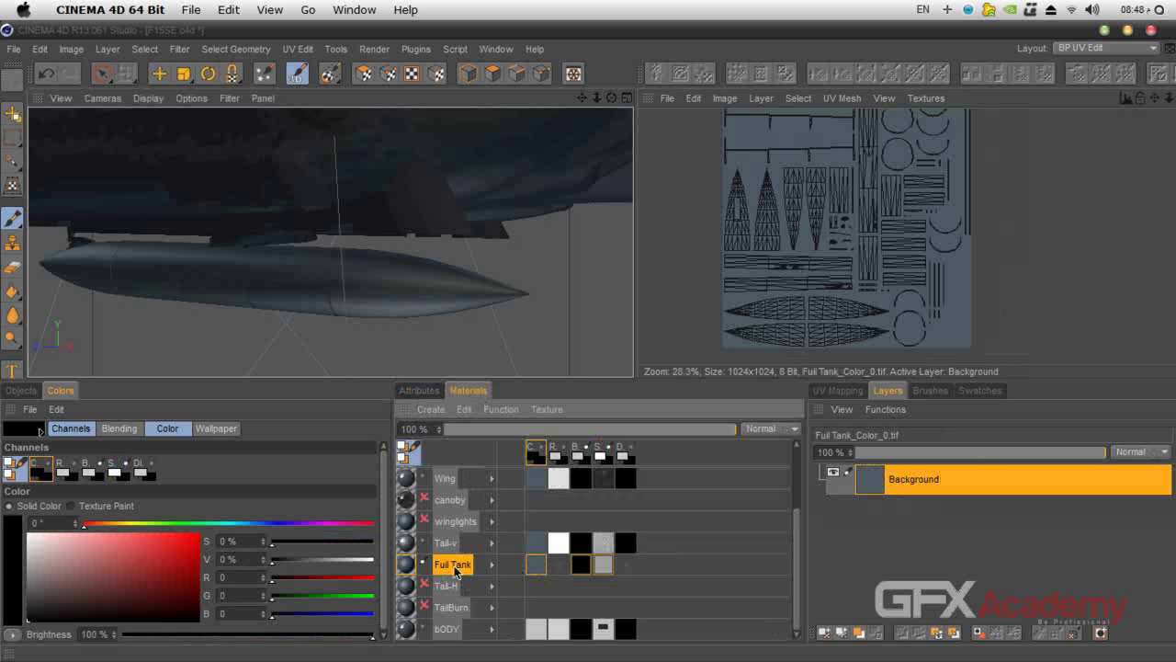
right_click(535, 564)
click(588, 375)
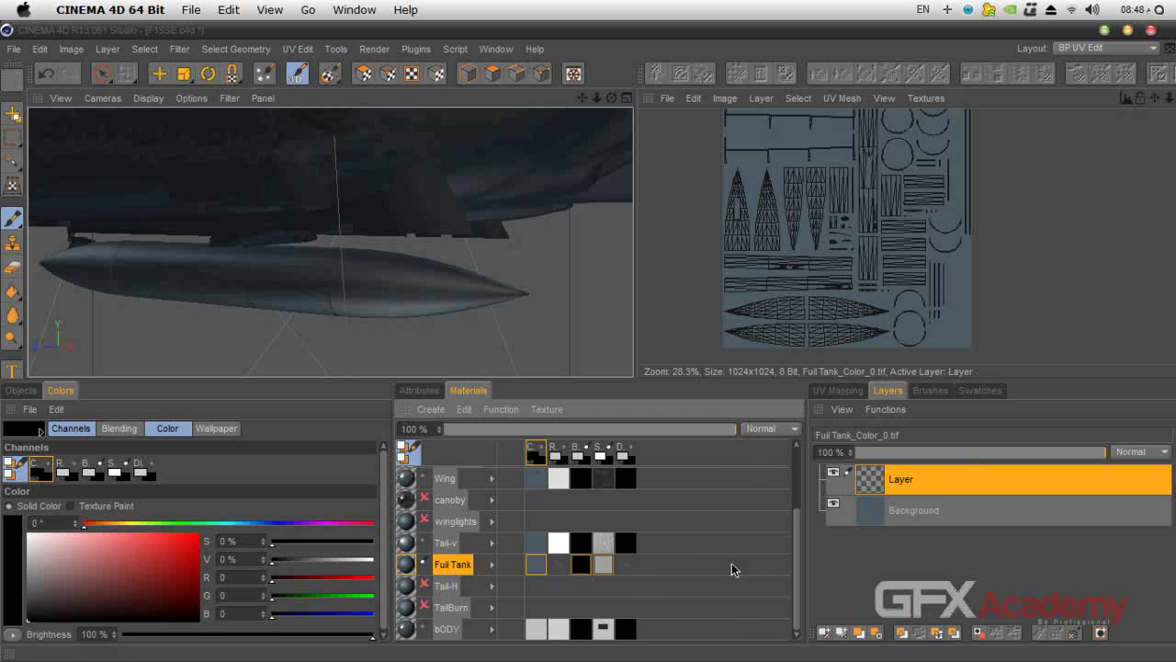
click(492, 565)
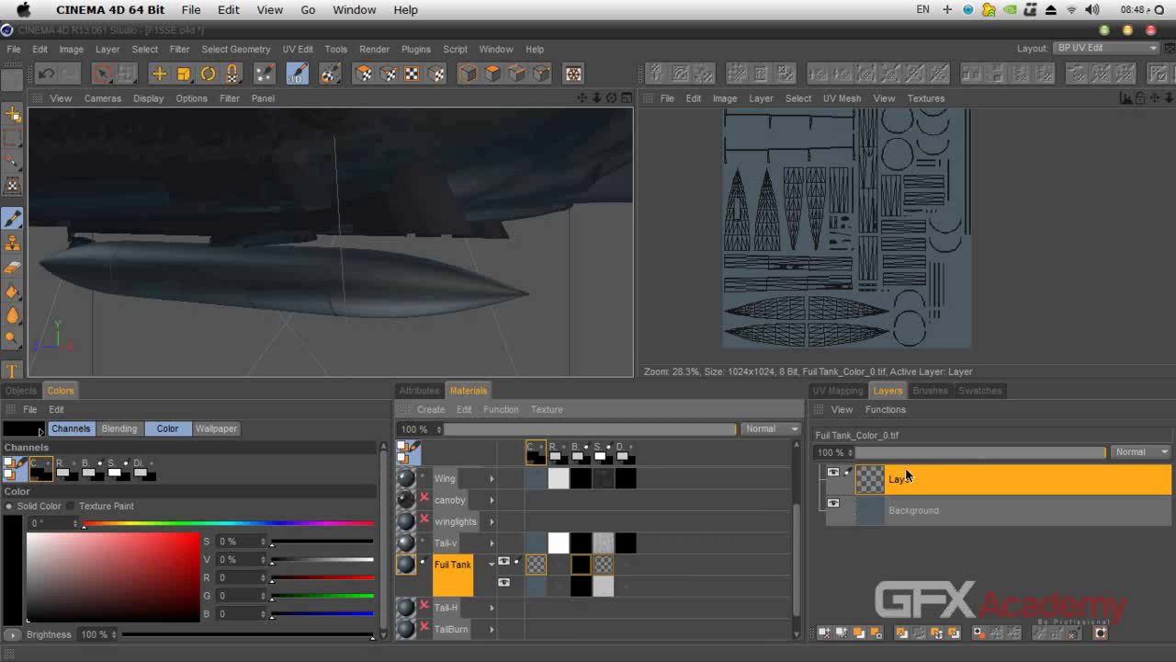
Step: Choose the Airbrush preset and lower its pressure to 18 %
click(927, 390)
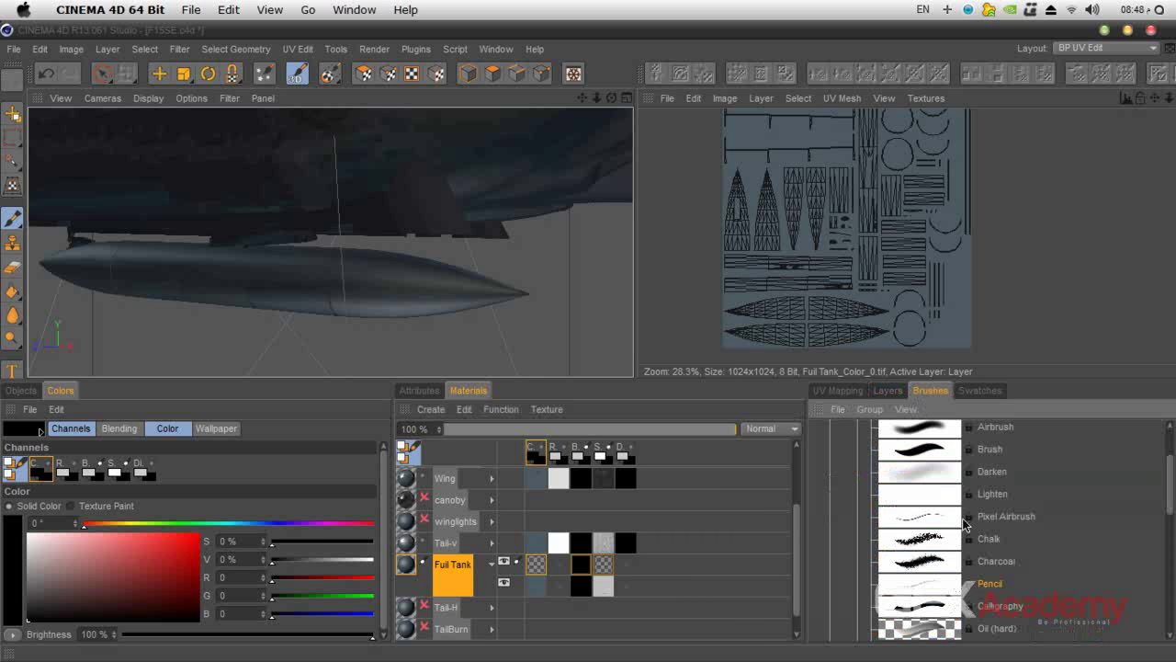
click(942, 433)
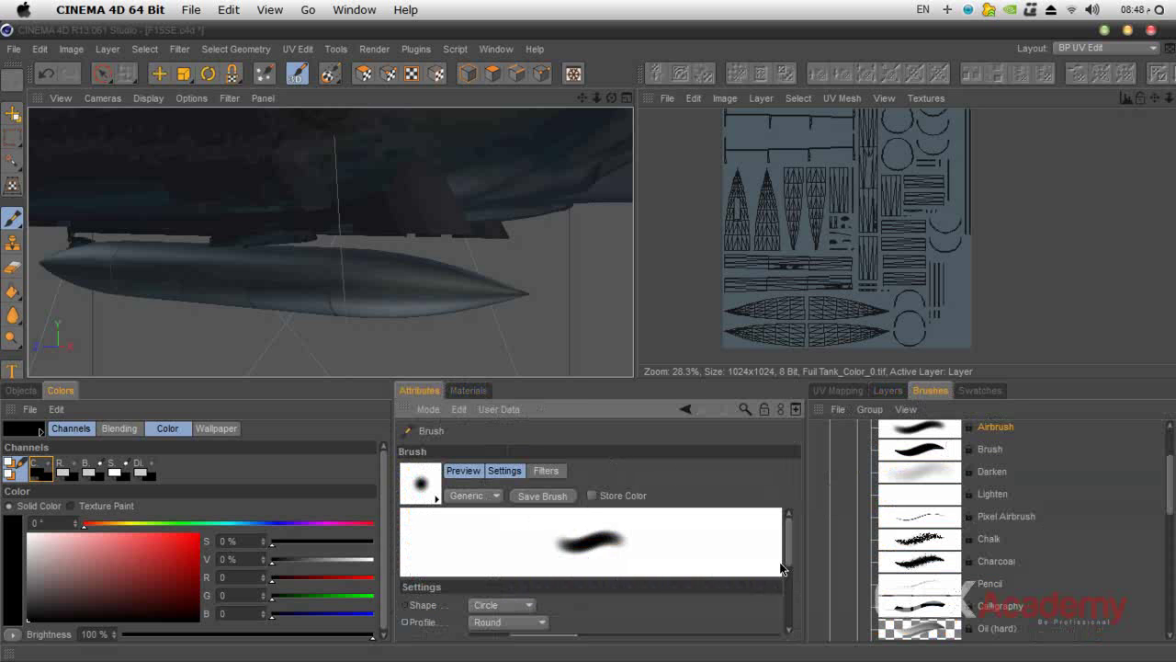
scroll(783, 568, down, 3)
drag(770, 588, 563, 590)
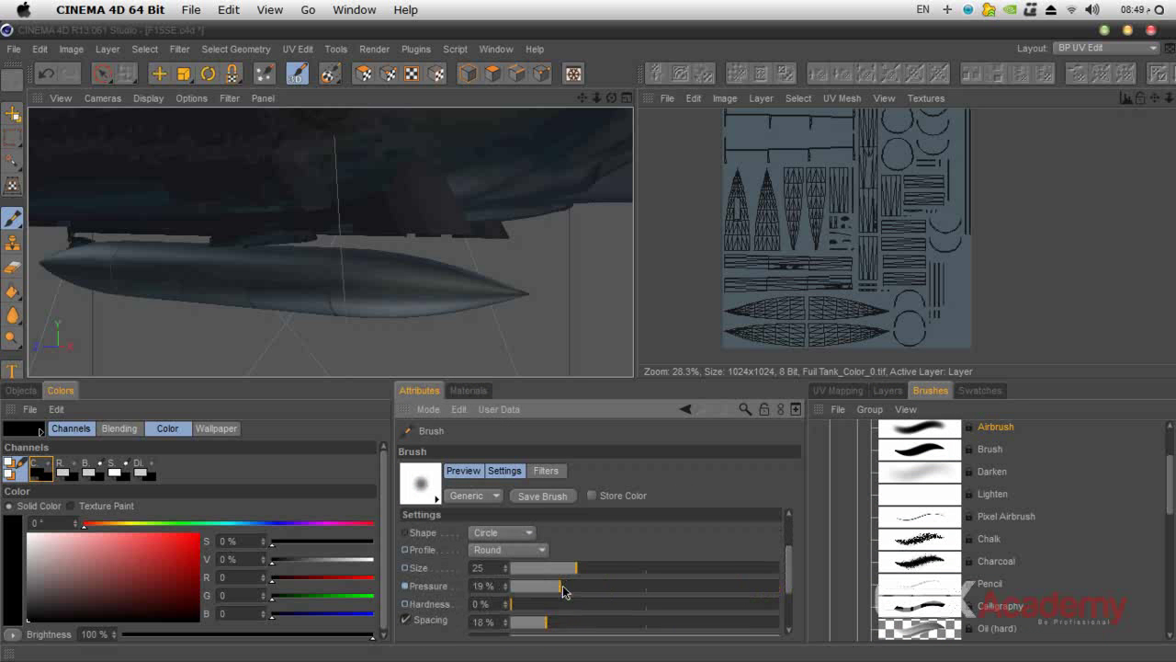
Step: Switch the paint color to Texture Paint and load MetalBare0098_1_L.jpg from the F15SE project's tex folder as the pattern
click(73, 505)
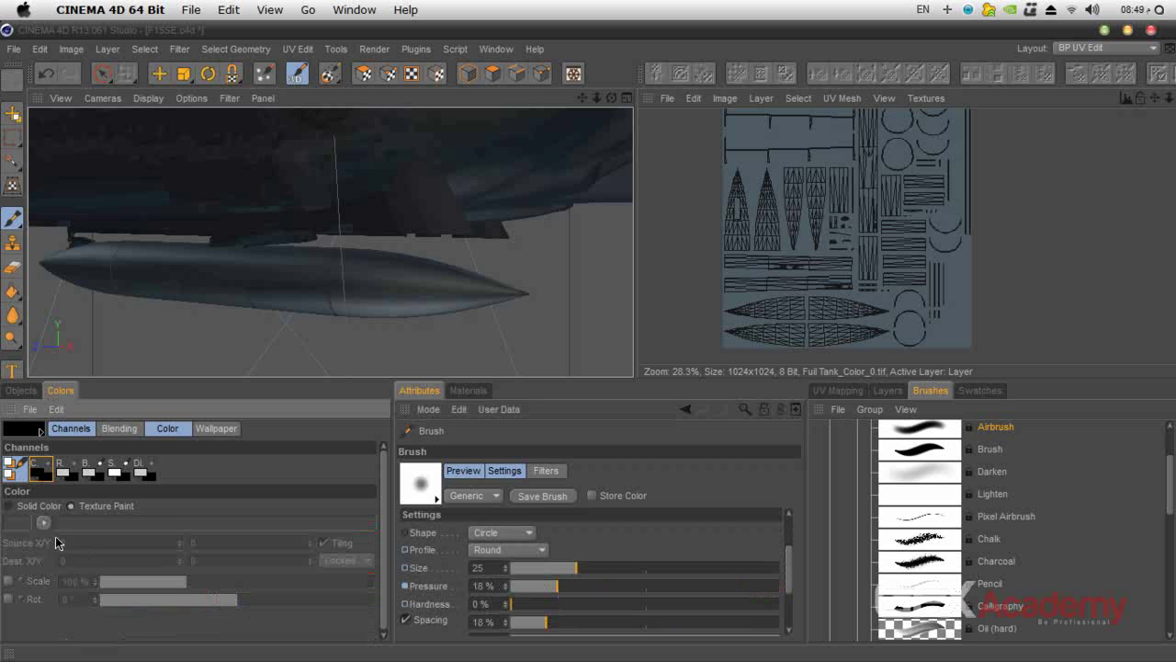
click(152, 522)
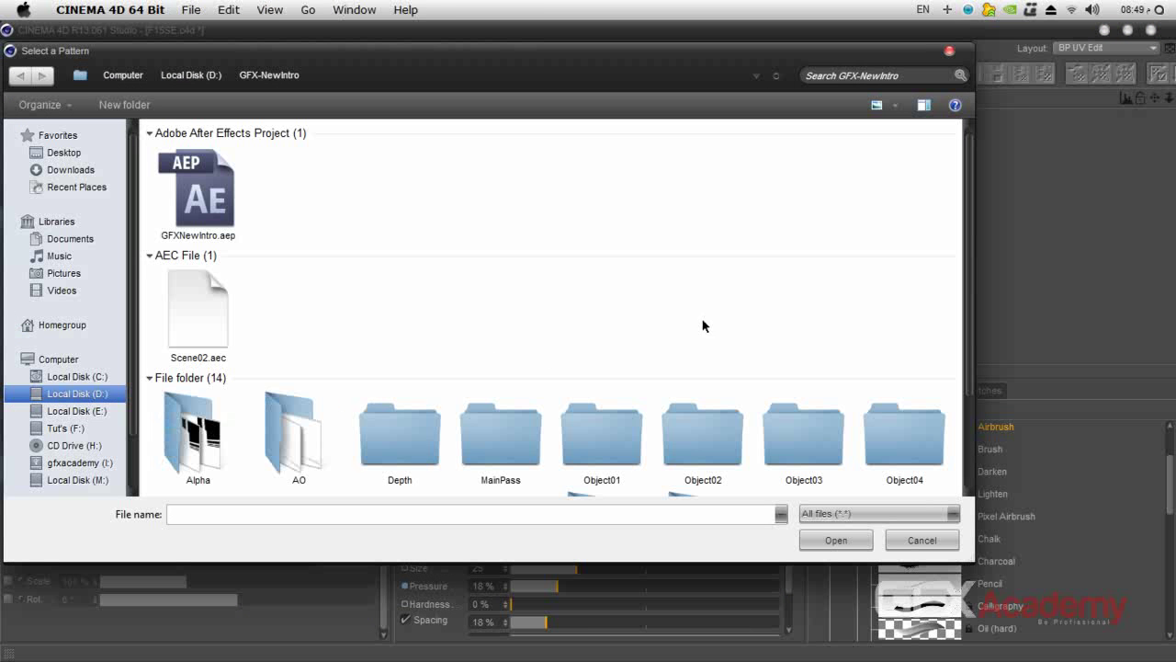
click(66, 154)
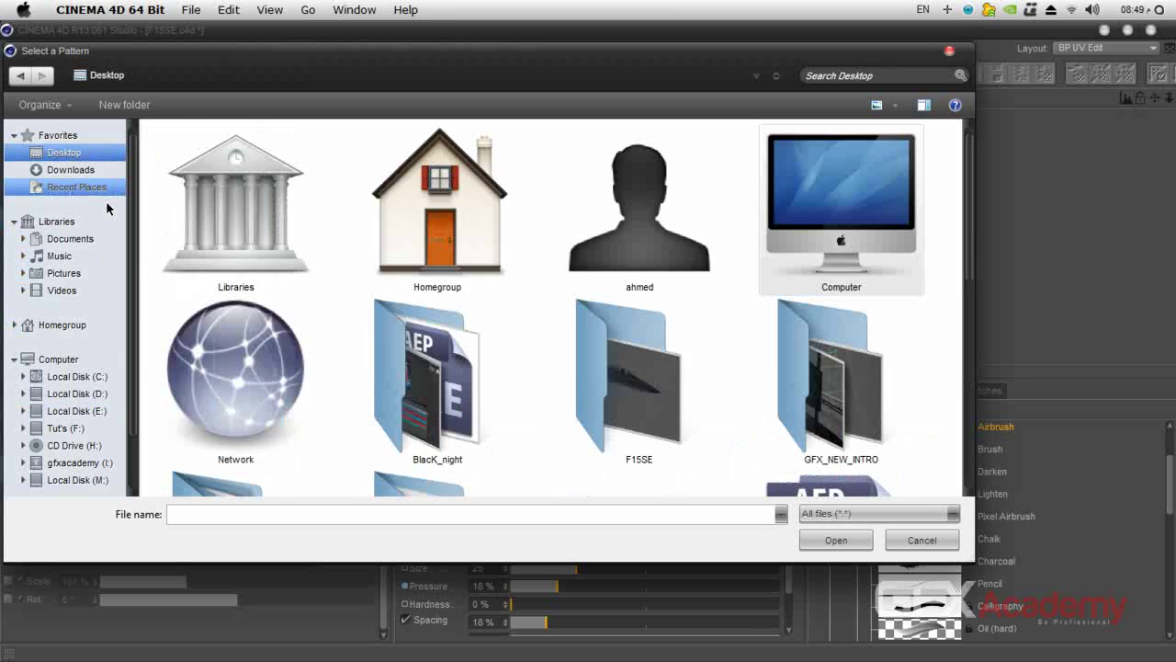
double_click(662, 395)
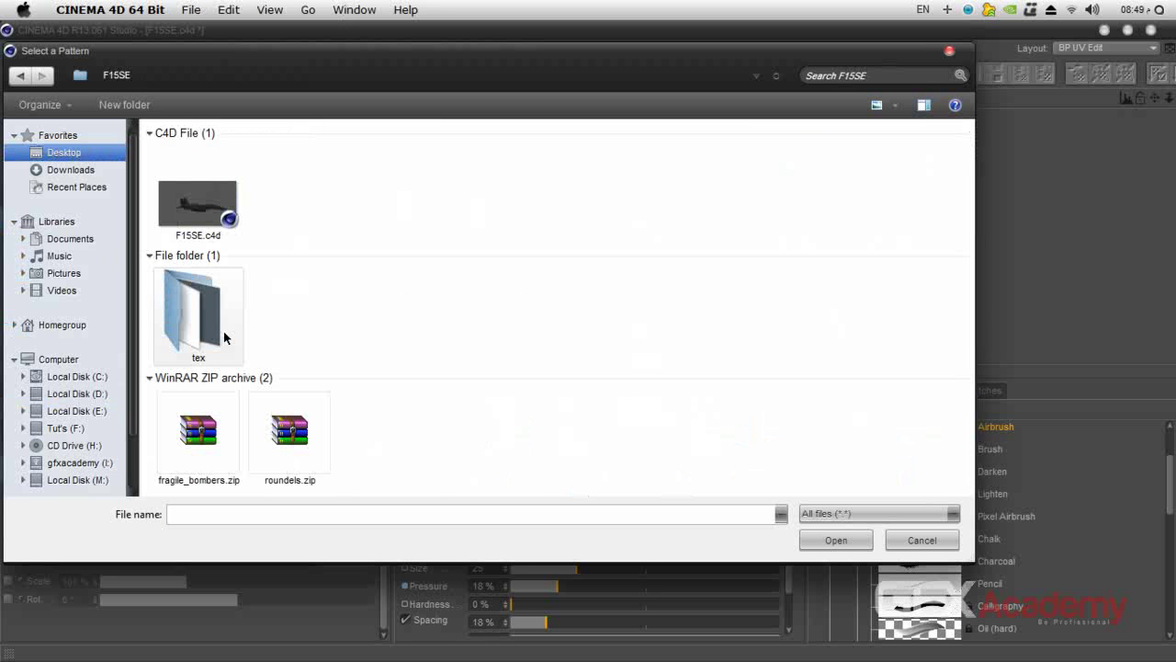
double_click(207, 299)
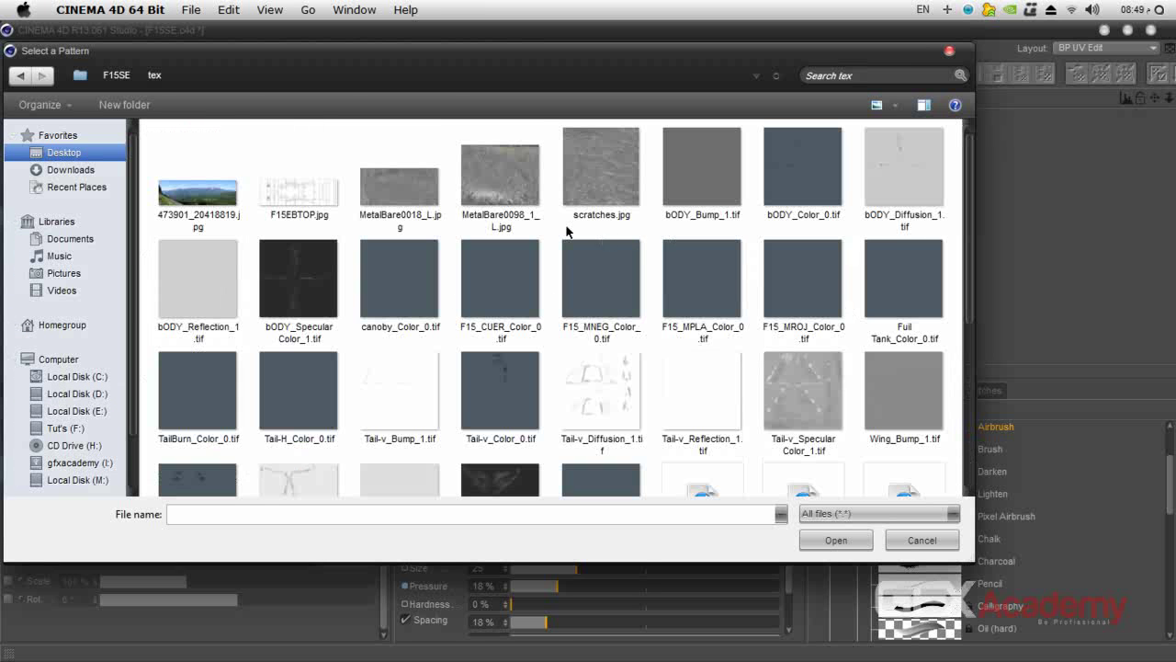
double_click(510, 187)
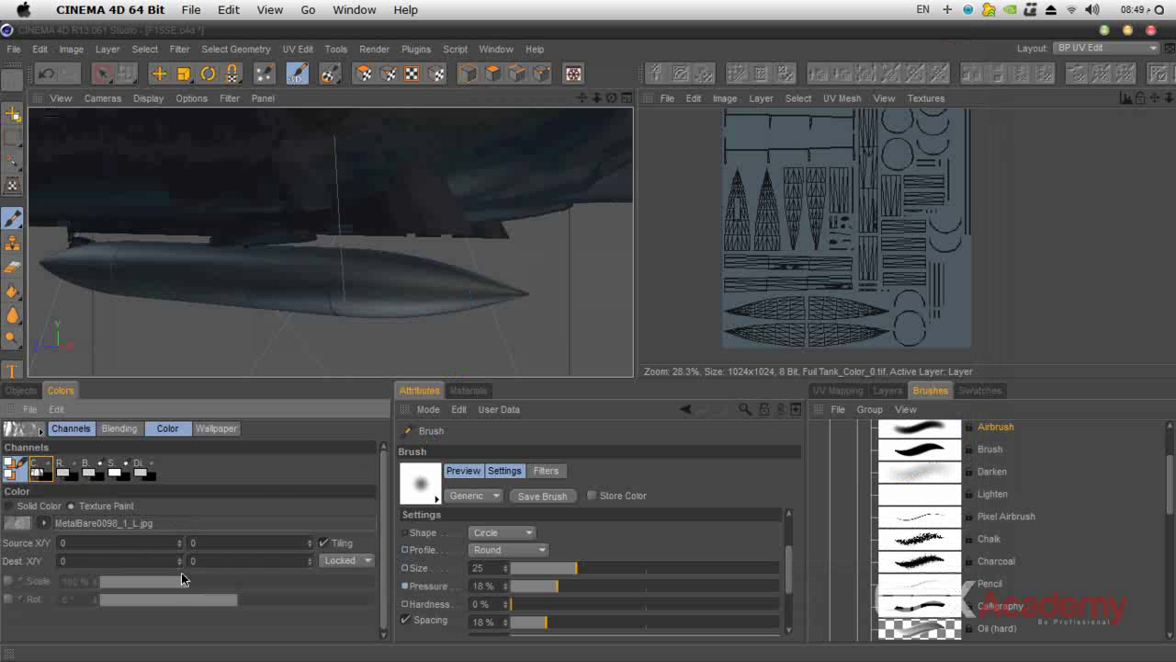
Step: Enable scaling of the metal pattern at 39 % and set the Airbrush size to 42
click(8, 580)
drag(208, 583, 155, 586)
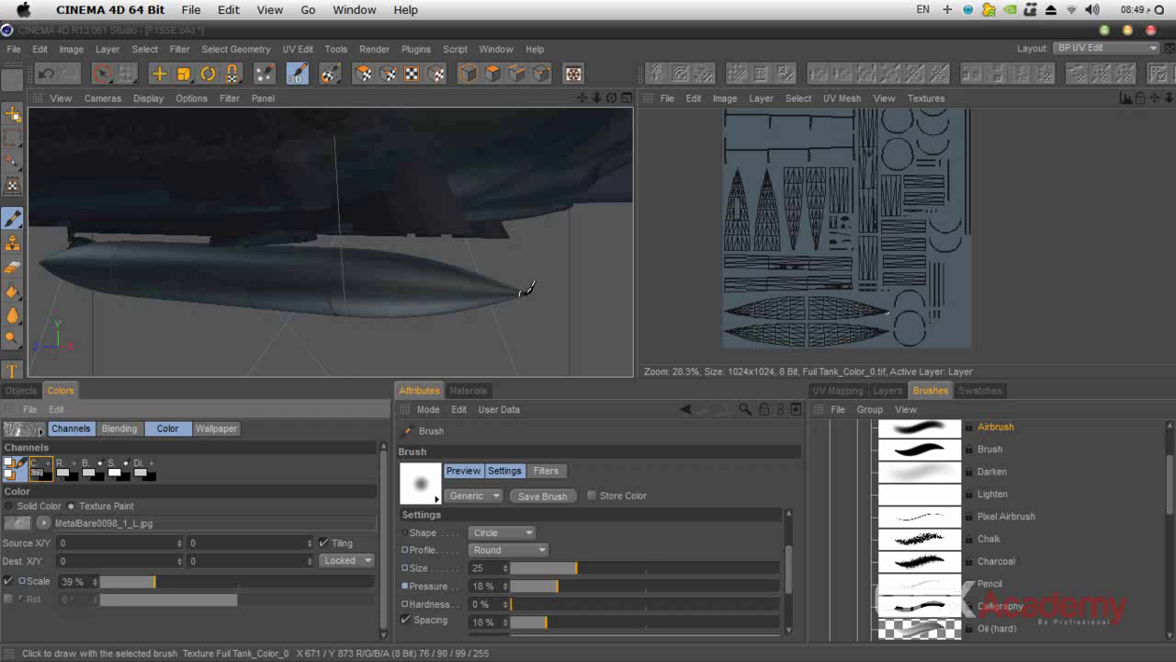
drag(576, 566, 597, 567)
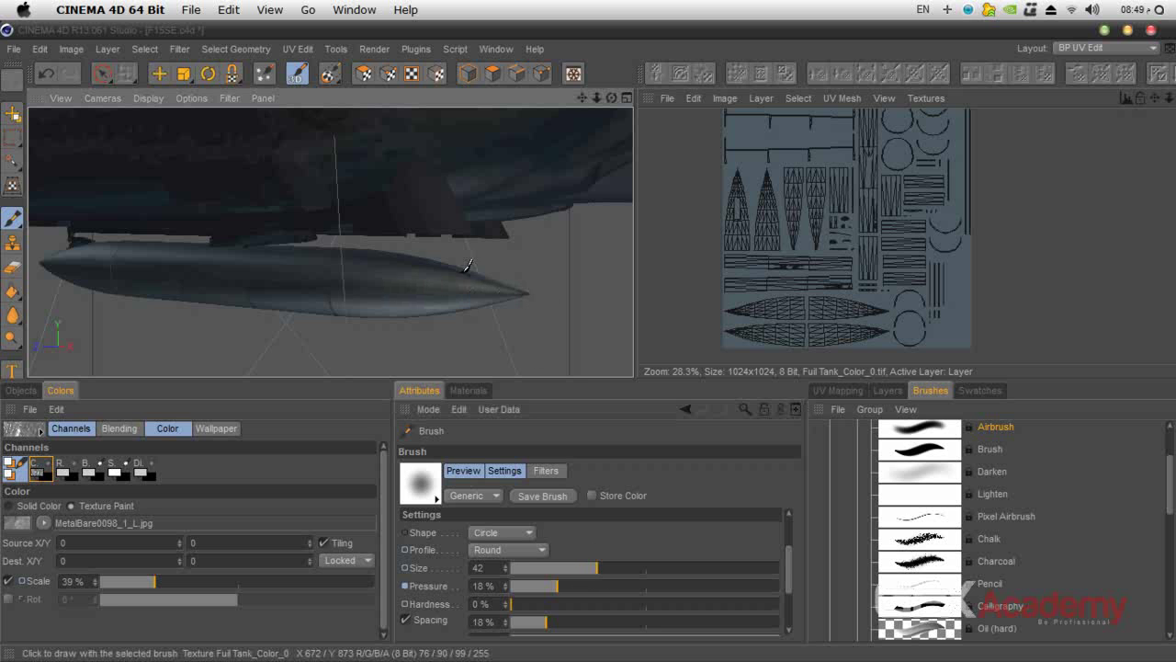
Step: Try a metal-pattern stroke on the fuel tank's UV islands with the Airbrush at size 90 and 37 % pressure
drag(611, 98, 647, 89)
alt+drag(321, 304, 174, 299)
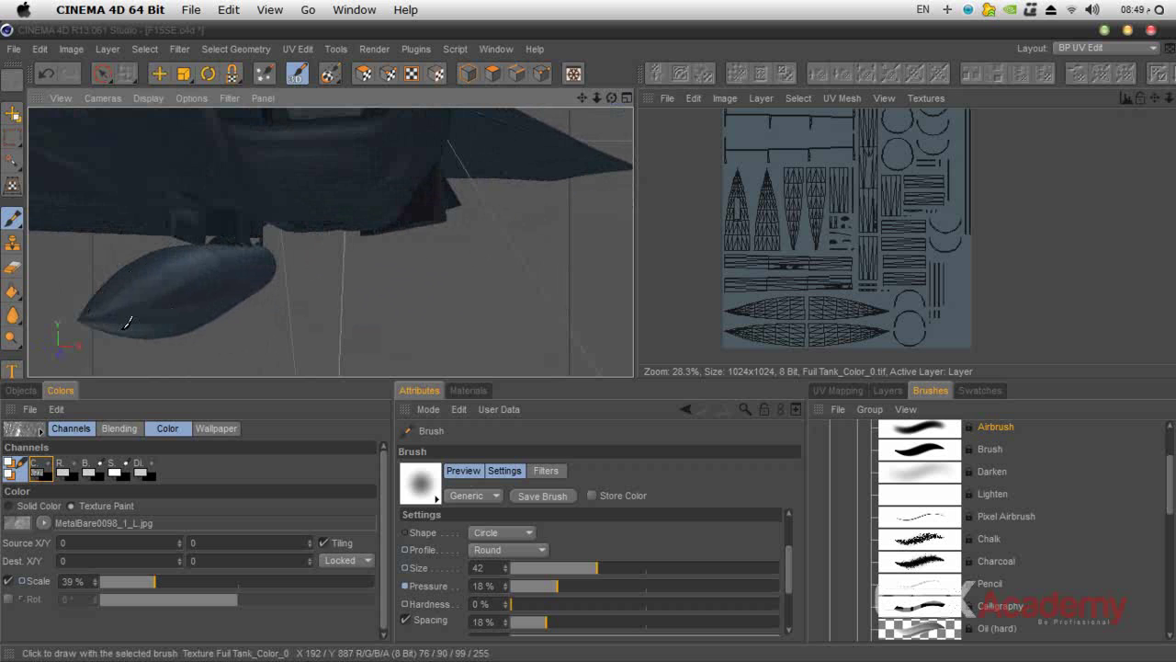
scroll(910, 208, down, 3)
scroll(909, 207, up, 6)
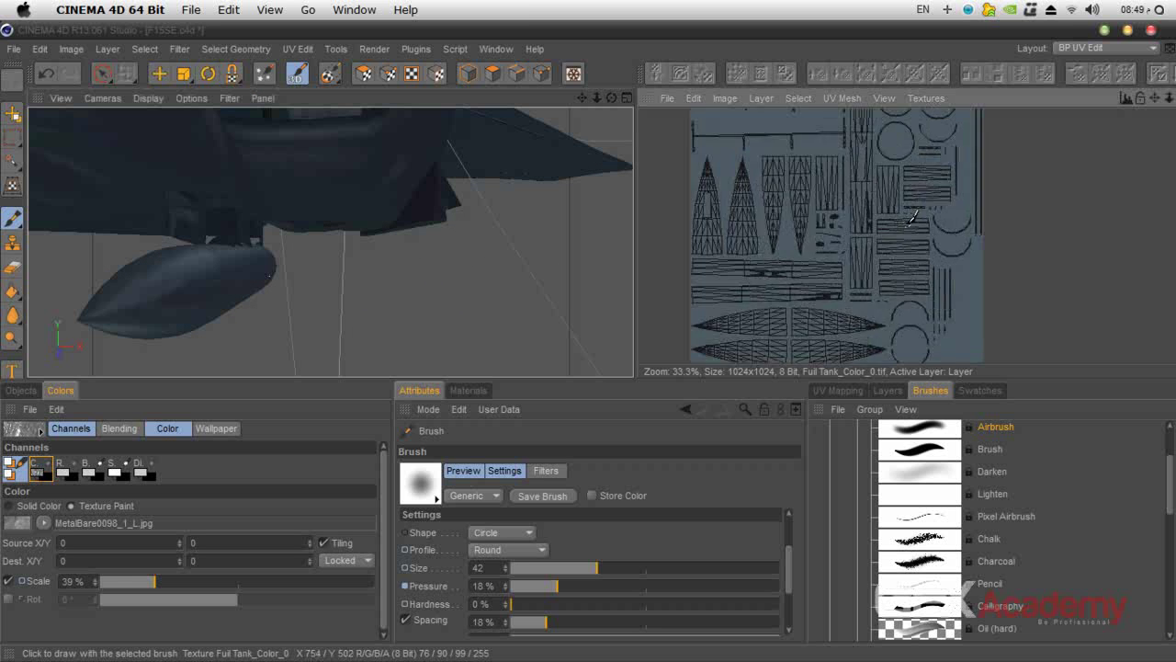
drag(1155, 97, 1175, 0)
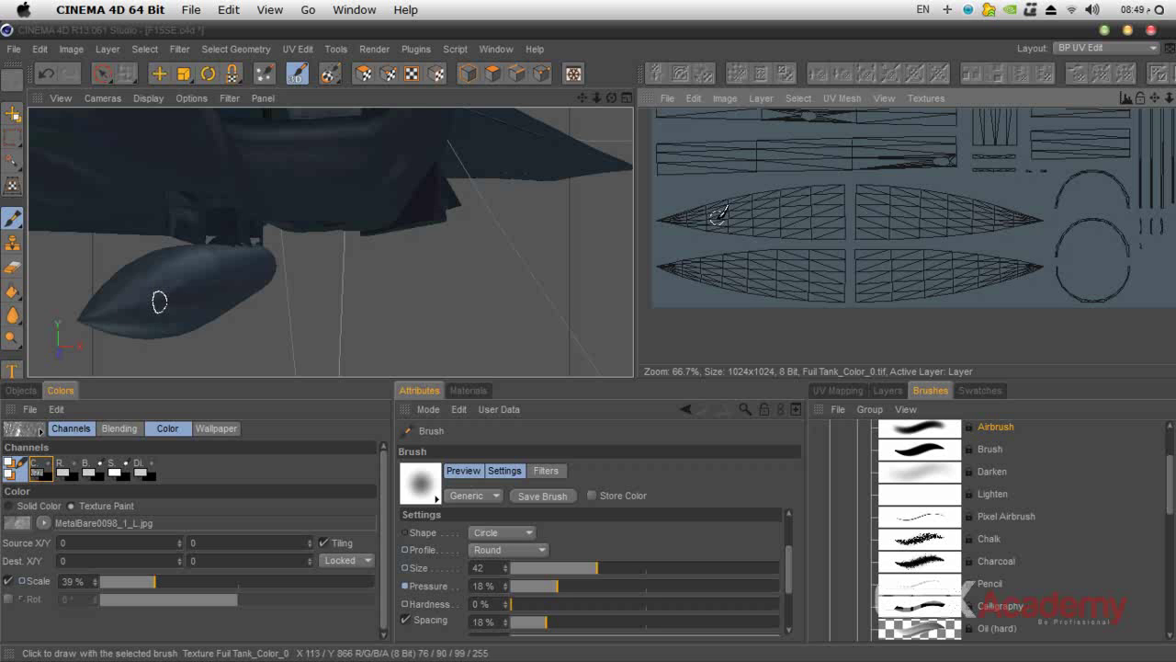
key(bracketright)
key(bracketright)
key(bracketright)
key(bracketright)
key(bracketright)
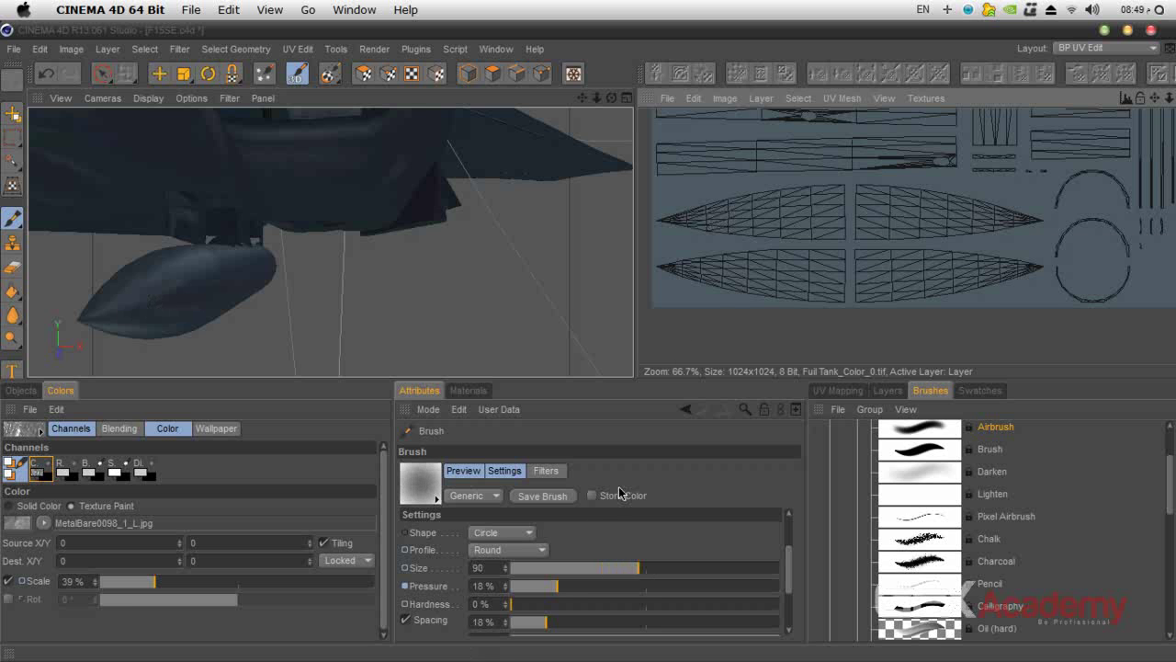
drag(556, 585, 610, 587)
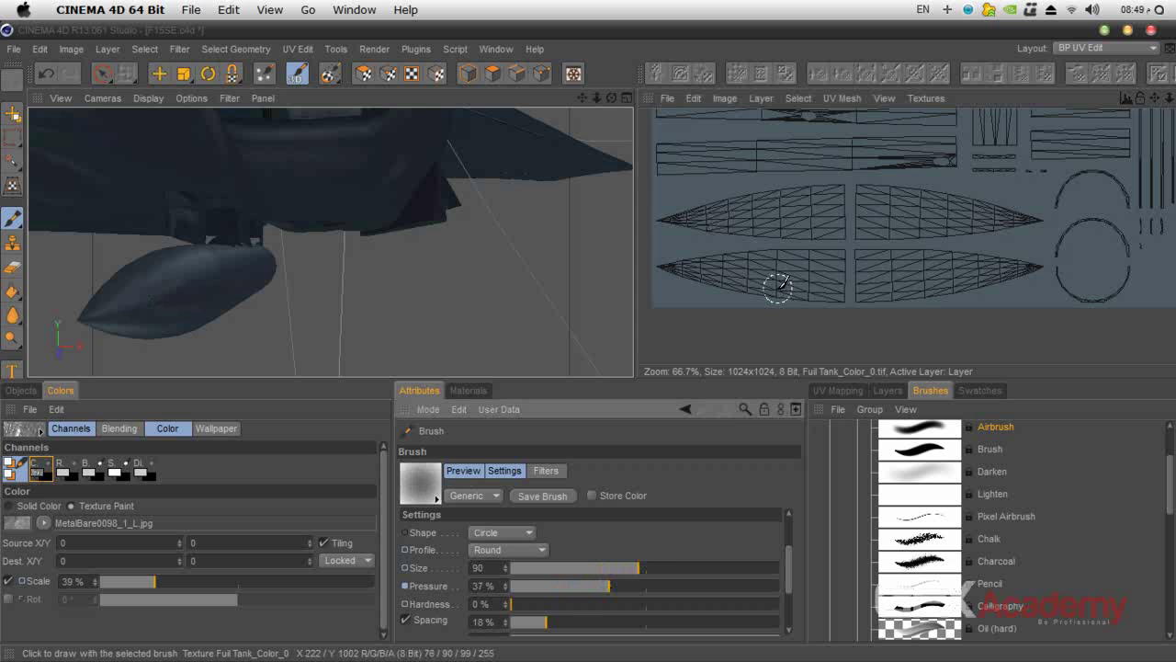
drag(757, 210, 765, 209)
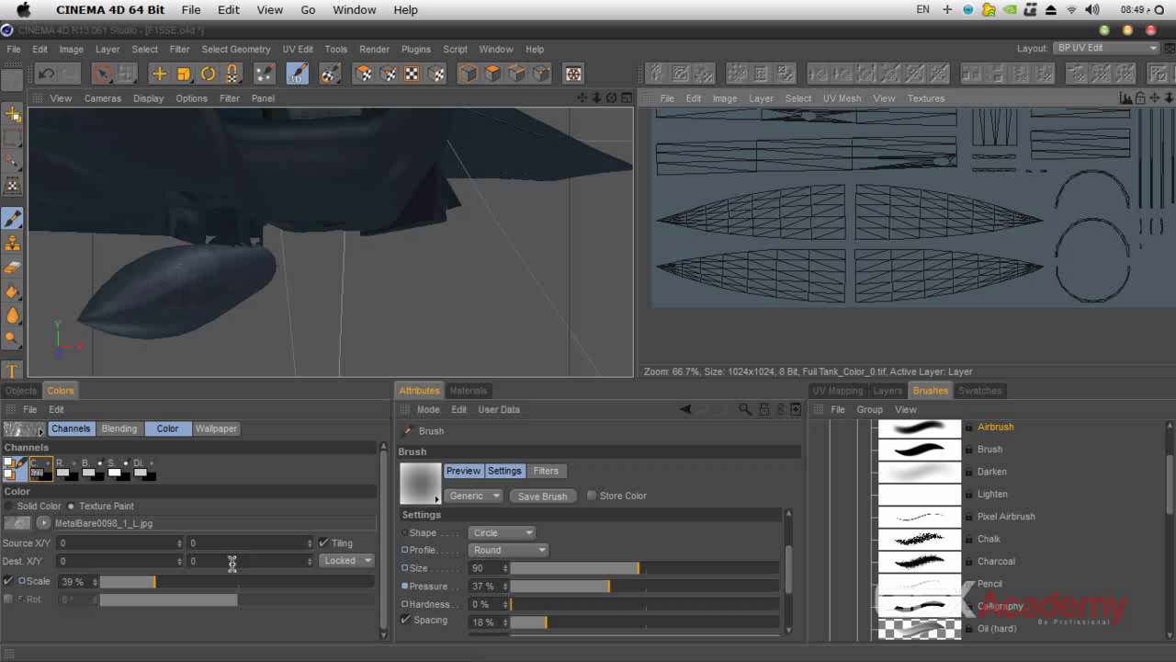
Step: Reload the Airbrush preset with 48 % pressure and enlarge its size to 100
click(941, 437)
mouse_move(697, 588)
mouse_down()
mouse_move(613, 595)
mouse_move(640, 595)
mouse_up()
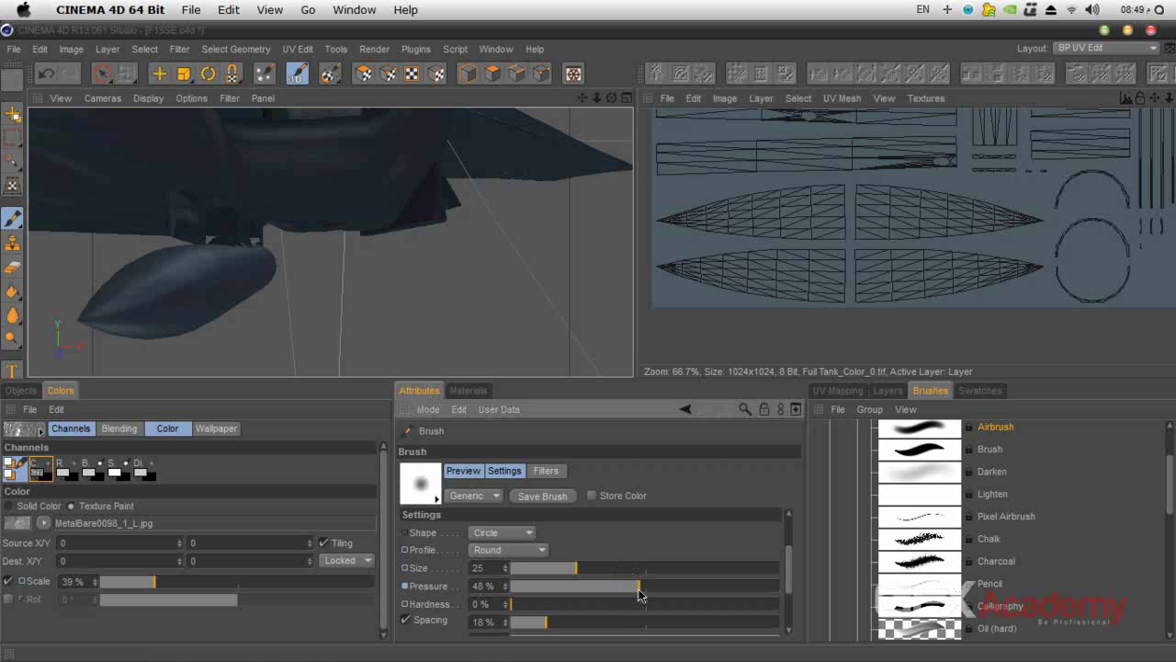
key(bracketright)
key(bracketright)
key(bracketright)
key(bracketright)
key(bracketright)
key(bracketright)
key(bracketright)
key(bracketright)
key(bracketright)
key(bracketright)
key(bracketright)
key(bracketright)
key(bracketright)
key(bracketright)
key(bracketright)
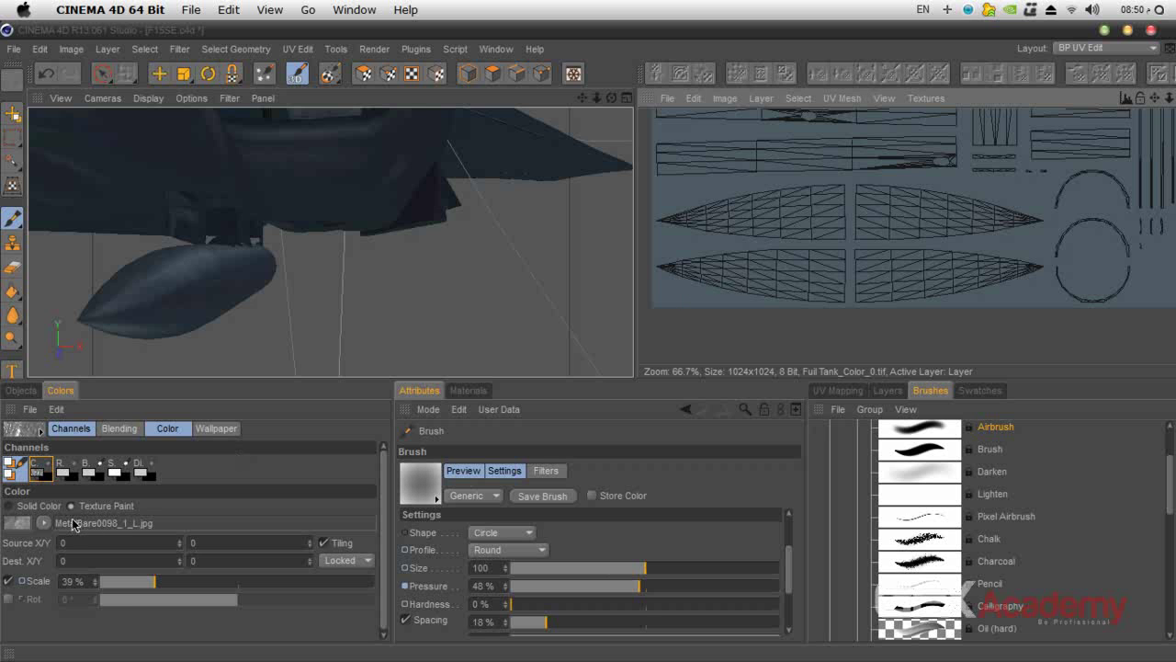
Step: Activate only the Fuil Tank color channel for painting, make a test stroke on the tank's UV island, and undo it
click(471, 391)
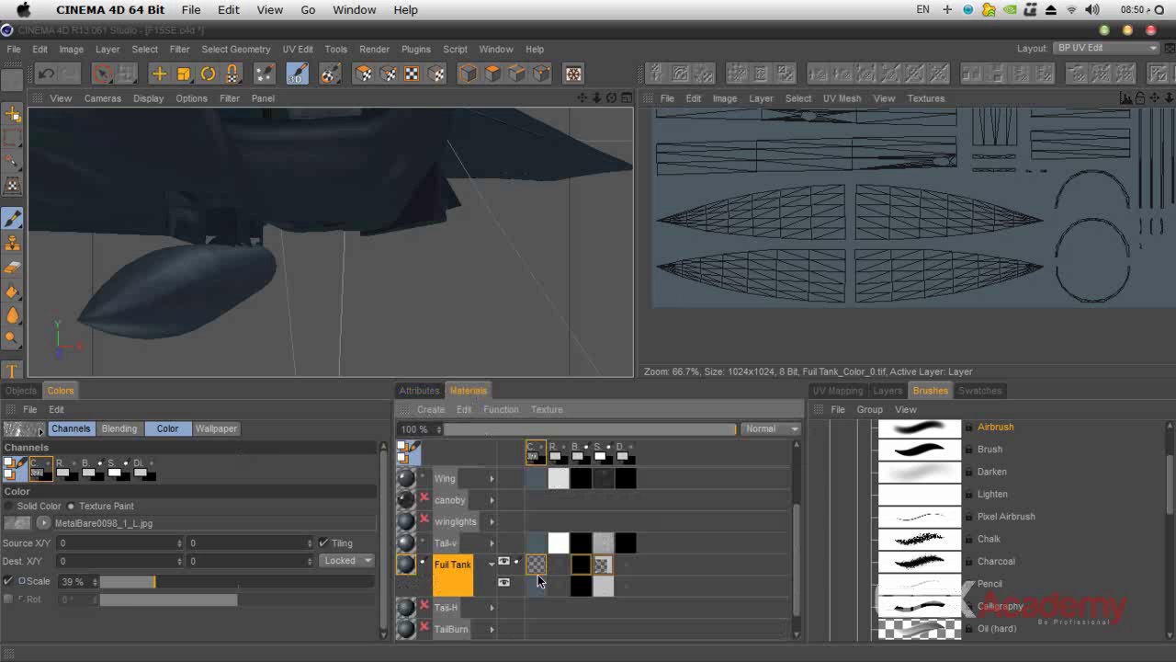
click(887, 391)
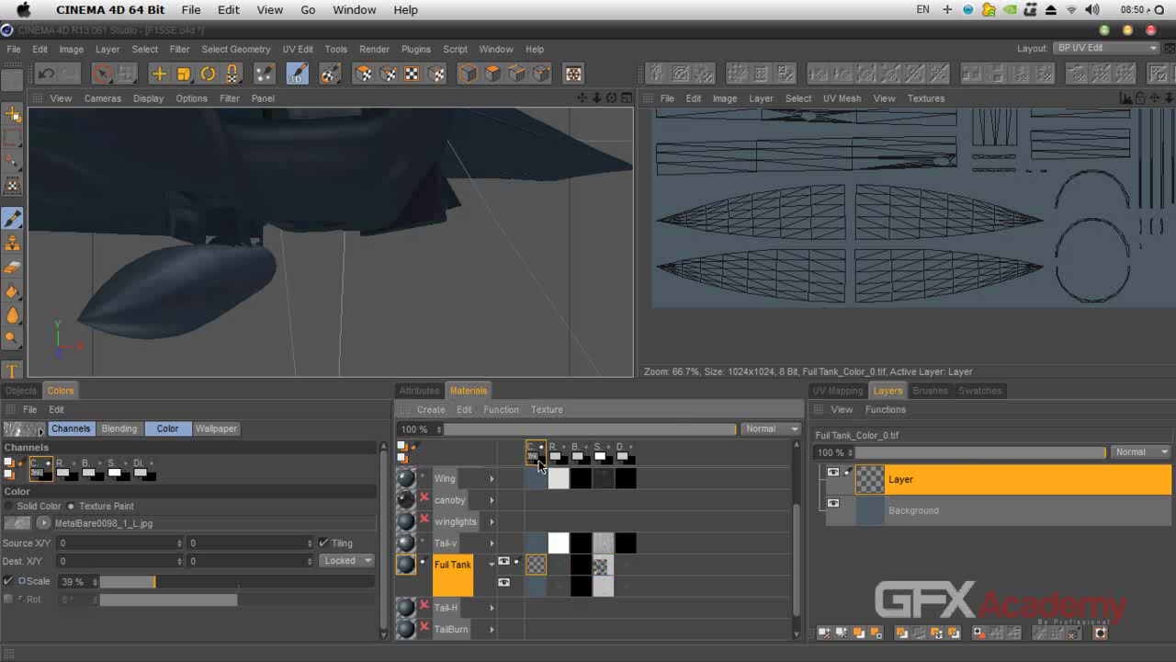
drag(731, 264, 712, 262)
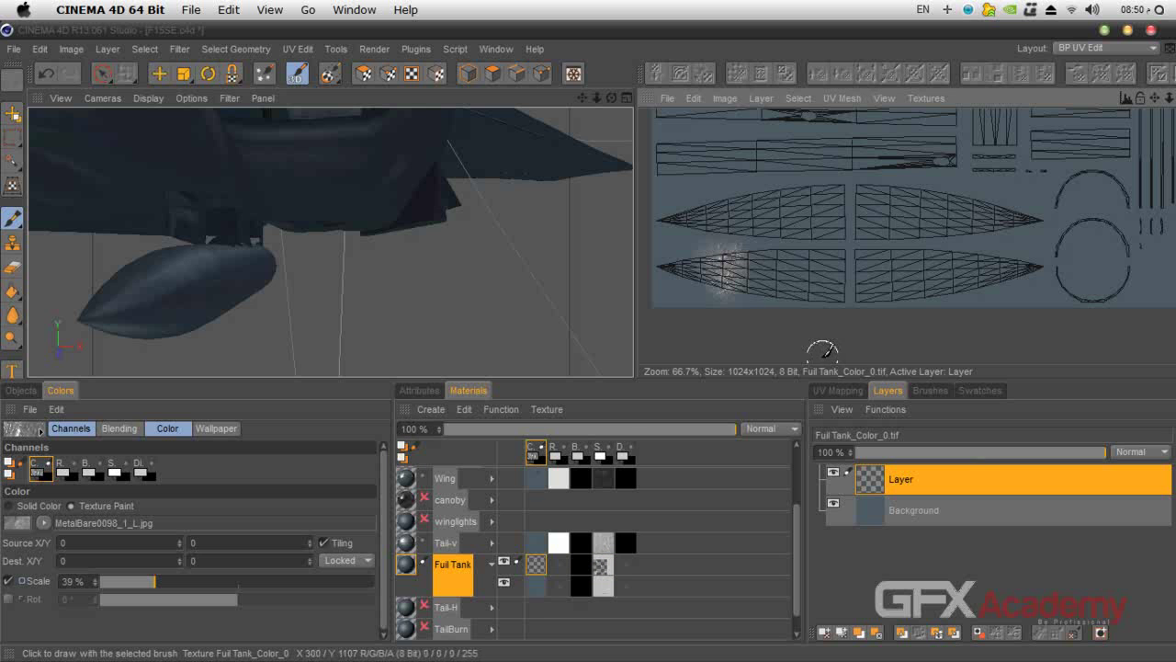
key(ctrl+z)
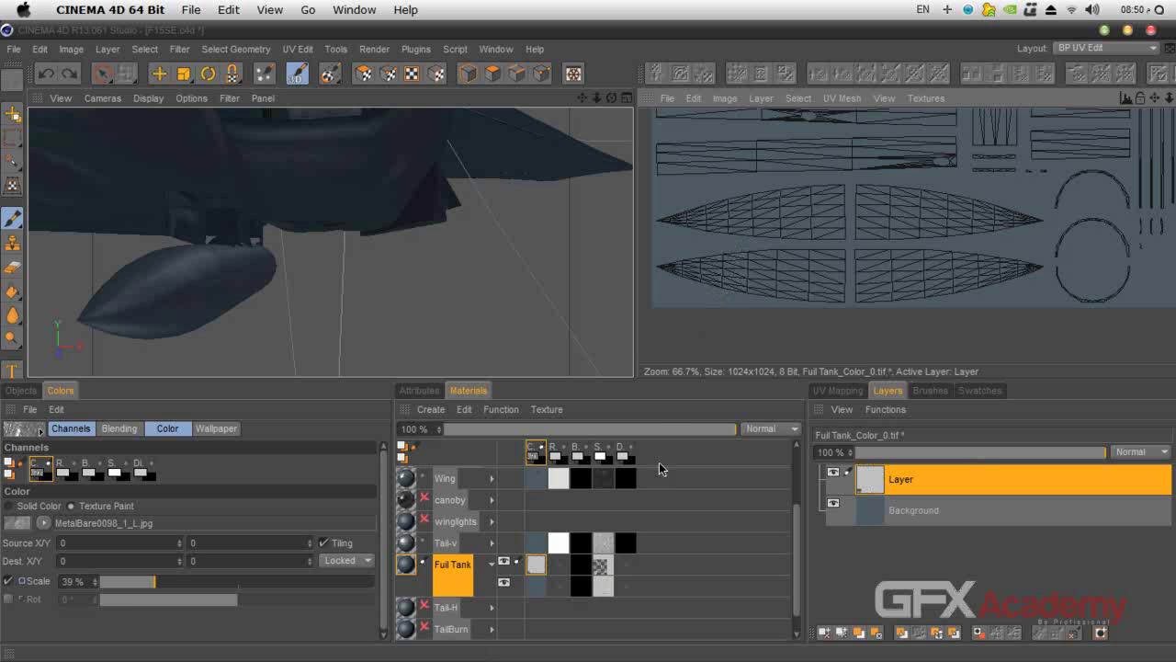
Step: Set the Airbrush pressure to 27 % and its size to 80
click(928, 391)
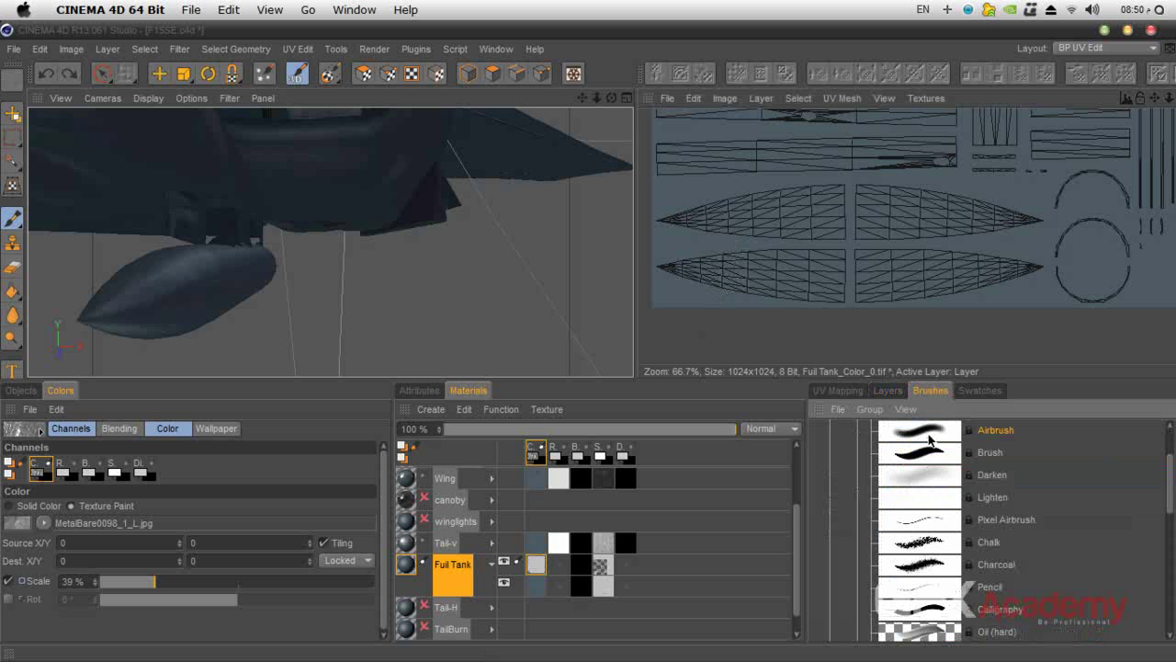
click(423, 390)
drag(687, 585, 582, 588)
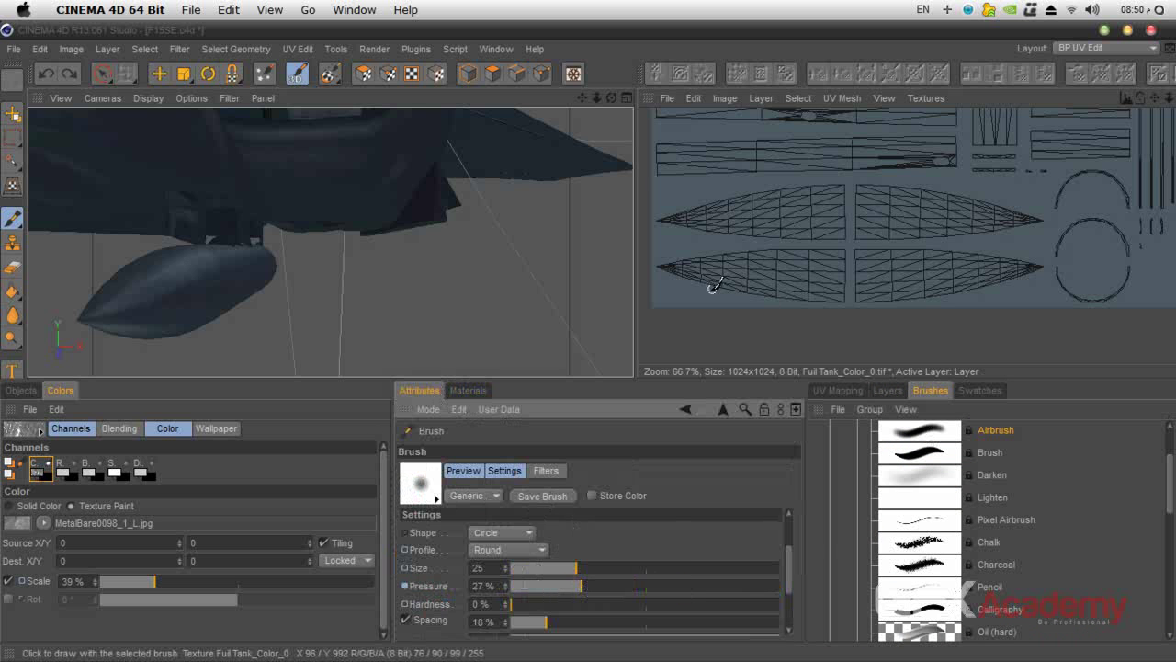
key(bracketright)
key(bracketright)
key(bracketright)
key(bracketright)
key(bracketright)
key(bracketright)
key(bracketright)
key(bracketright)
key(bracketright)
key(bracketright)
key(bracketright)
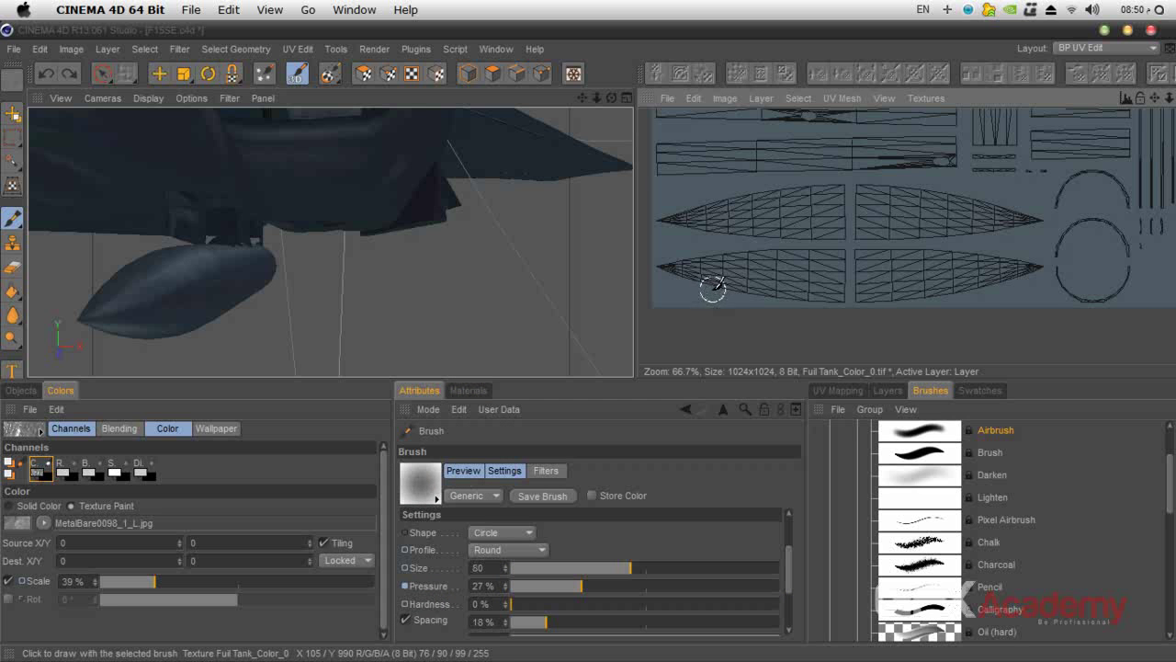
Step: Paint the metal pattern over the pointed ends of the fuel tank's UV islands on the new color layer
mouse_move(712, 285)
mouse_down()
mouse_move(735, 272)
mouse_move(670, 272)
mouse_up()
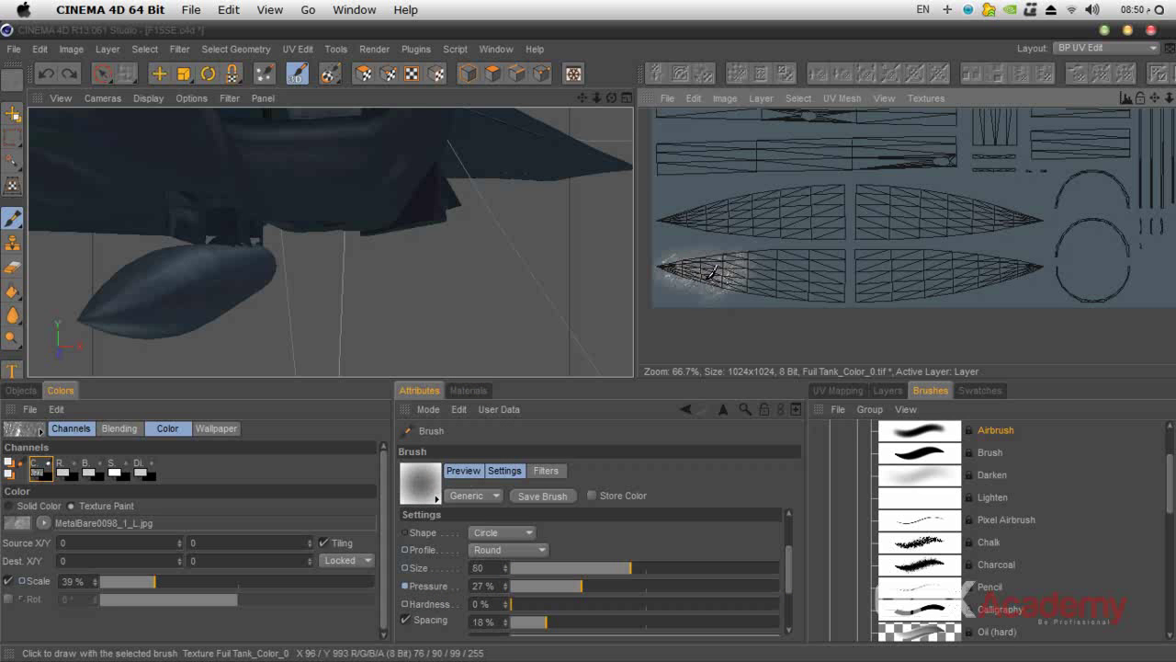
mouse_move(724, 205)
mouse_down()
mouse_move(731, 218)
mouse_move(742, 203)
mouse_up()
mouse_move(1031, 281)
mouse_down()
mouse_move(1016, 269)
mouse_move(981, 286)
mouse_up()
drag(1049, 240, 999, 207)
Step: Add metal-pattern strokes directly on the fuel tank's end in the 3D view, working from several angles
drag(612, 97, 754, 92)
drag(227, 274, 227, 274)
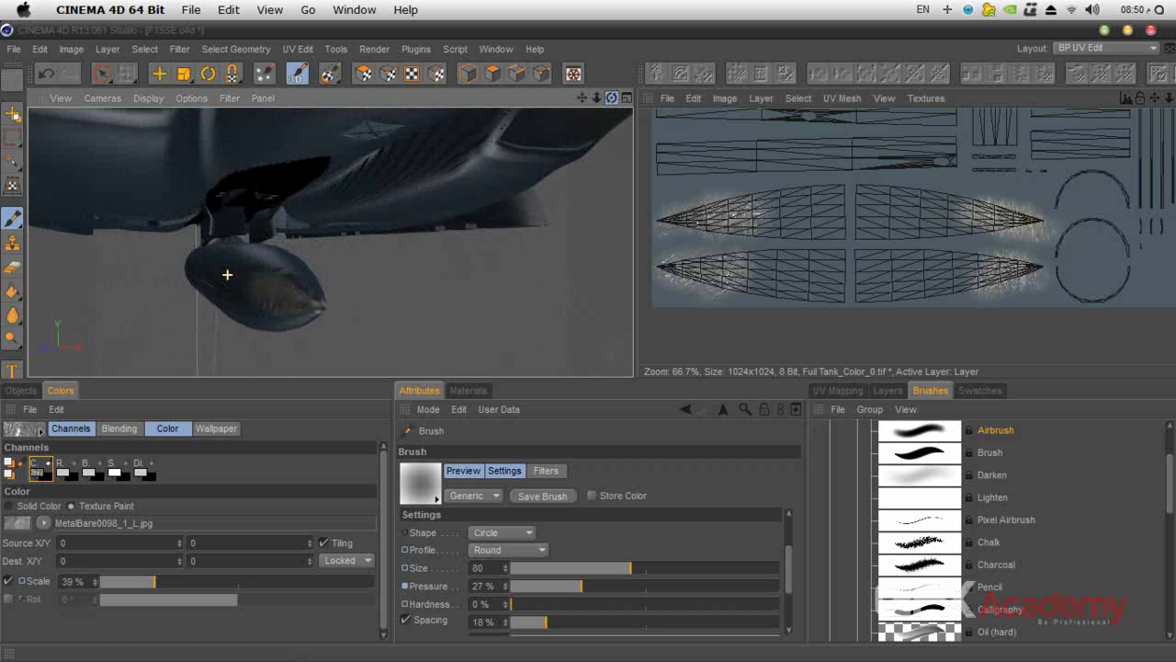
drag(611, 105, 603, 124)
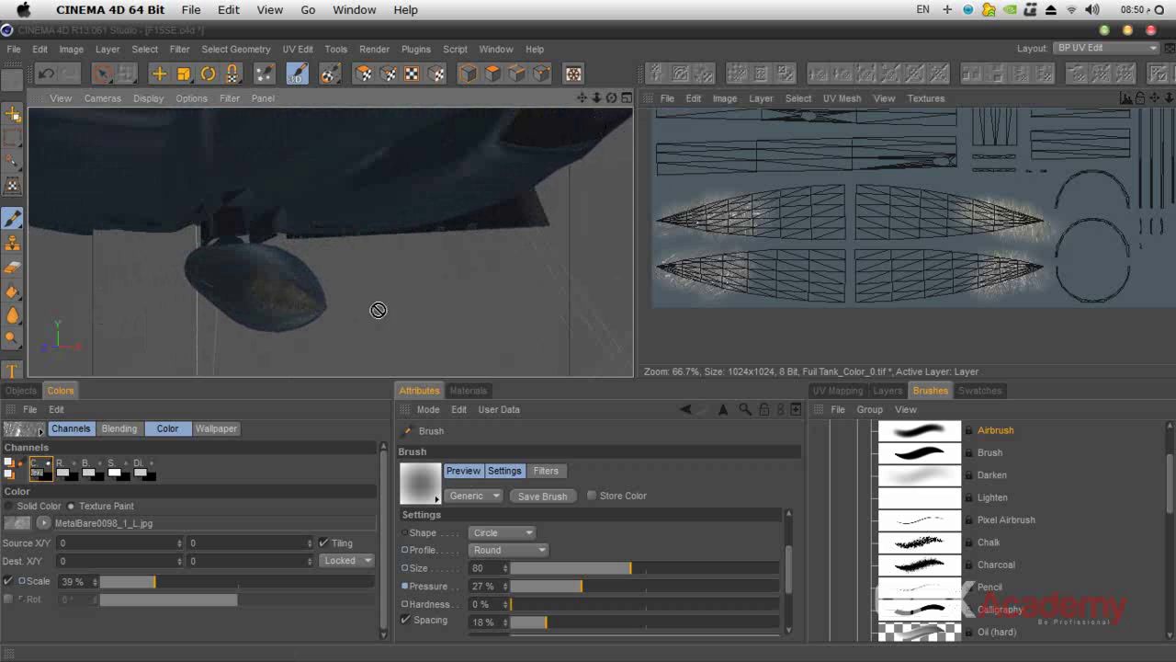
mouse_move(292, 266)
mouse_down()
mouse_move(294, 286)
mouse_move(290, 276)
mouse_move(314, 269)
mouse_up()
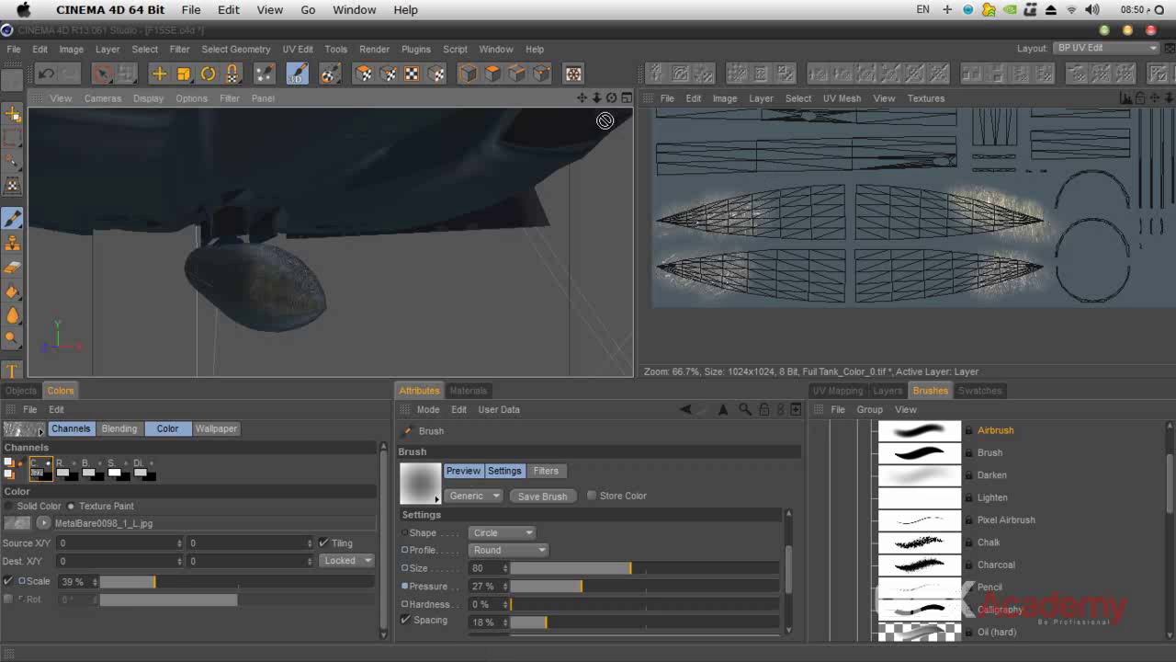
drag(613, 101, 551, 147)
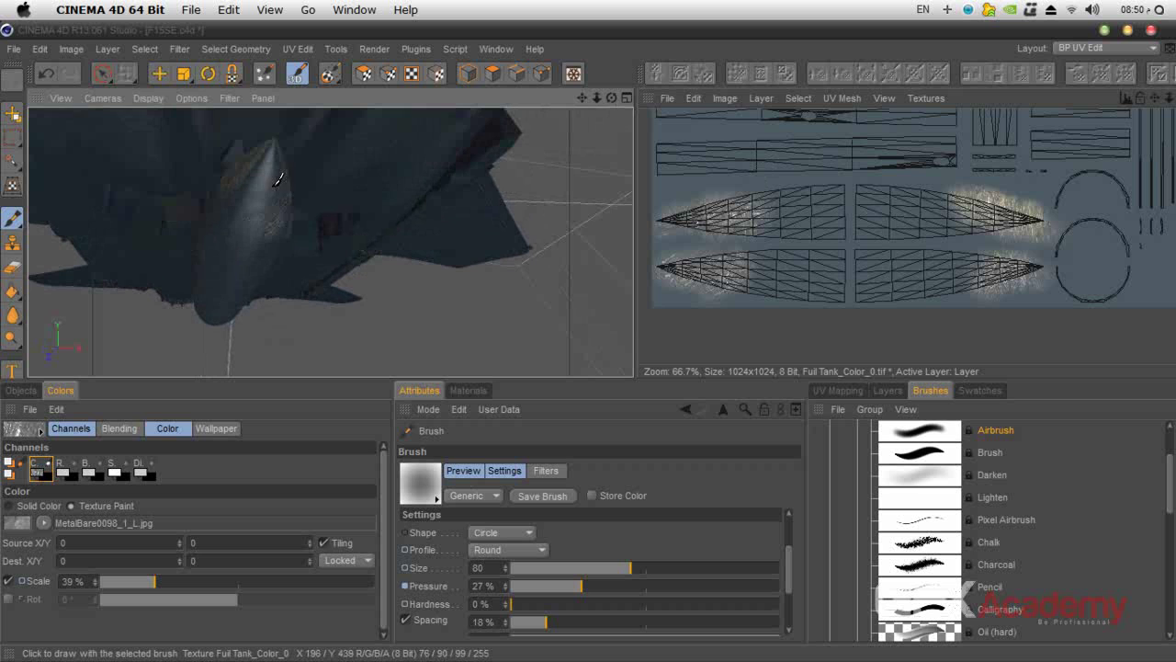
mouse_move(249, 183)
mouse_down()
mouse_move(271, 226)
mouse_move(233, 194)
mouse_move(272, 221)
mouse_up()
Step: Frame the fuel tank from the side, run a test render to check the painted metal, and stop it
drag(611, 98, 908, 101)
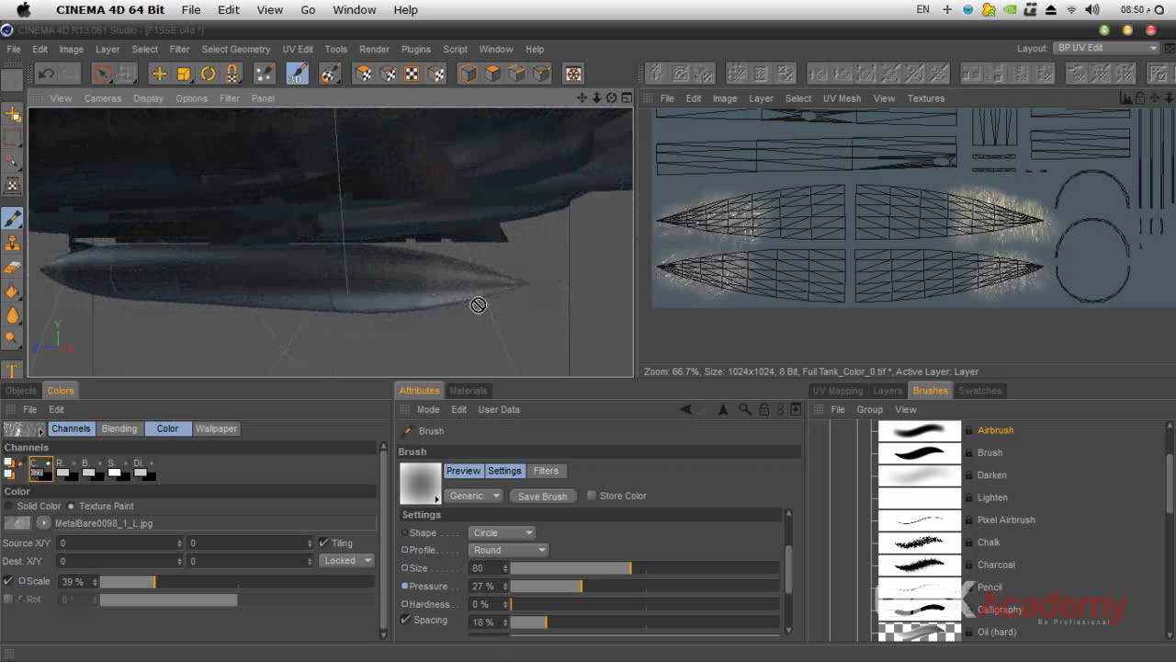
key(shift+r)
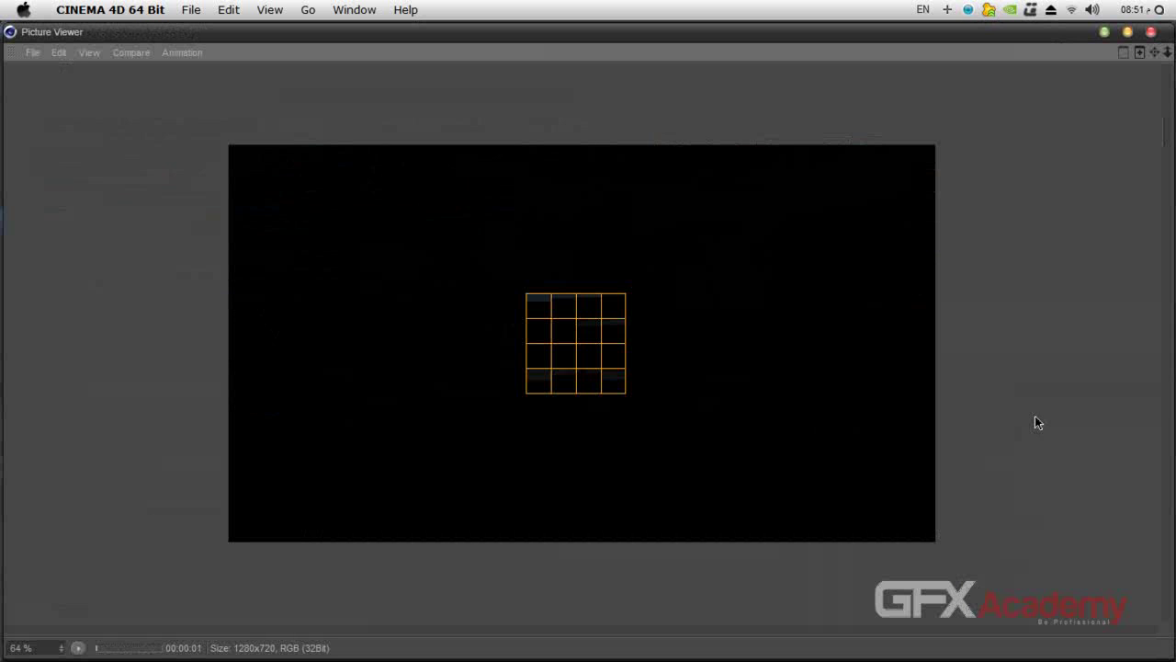
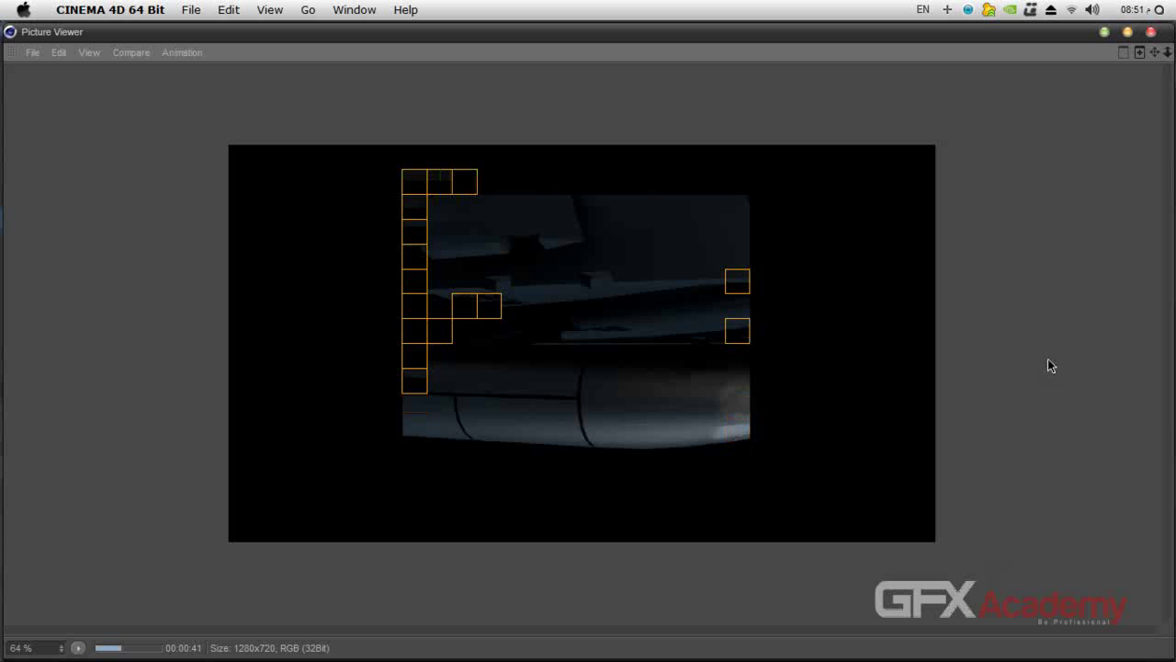
click(1151, 33)
click(617, 407)
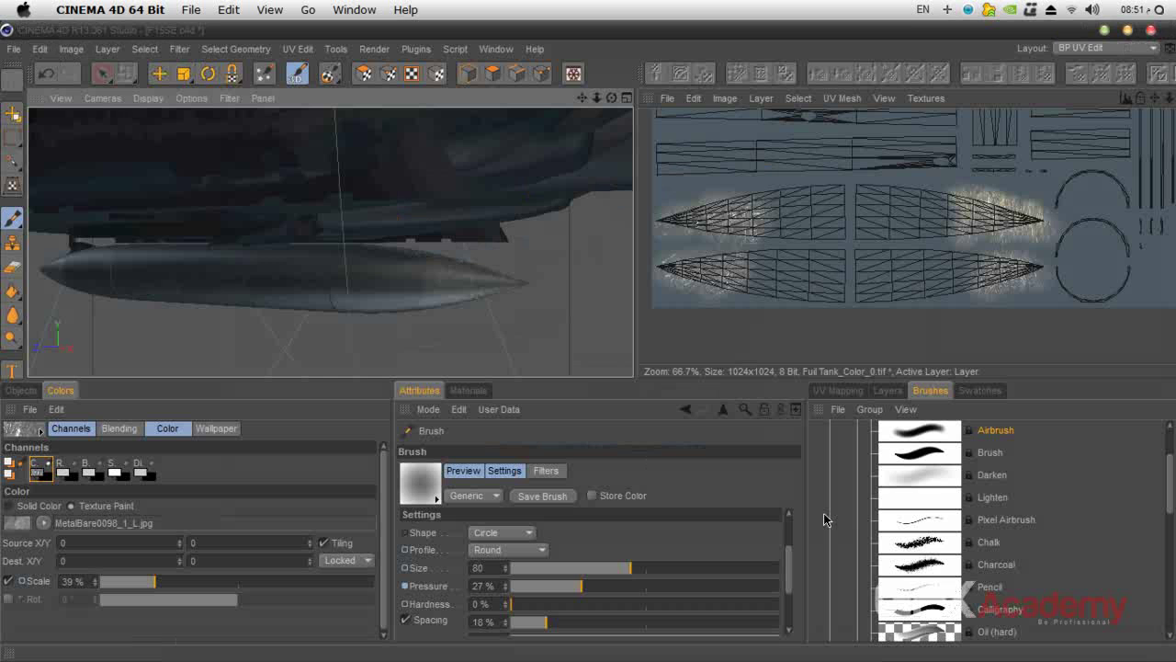
Step: Set the metal layer's blend mode to Linear Light and its opacity to 47 %
click(871, 391)
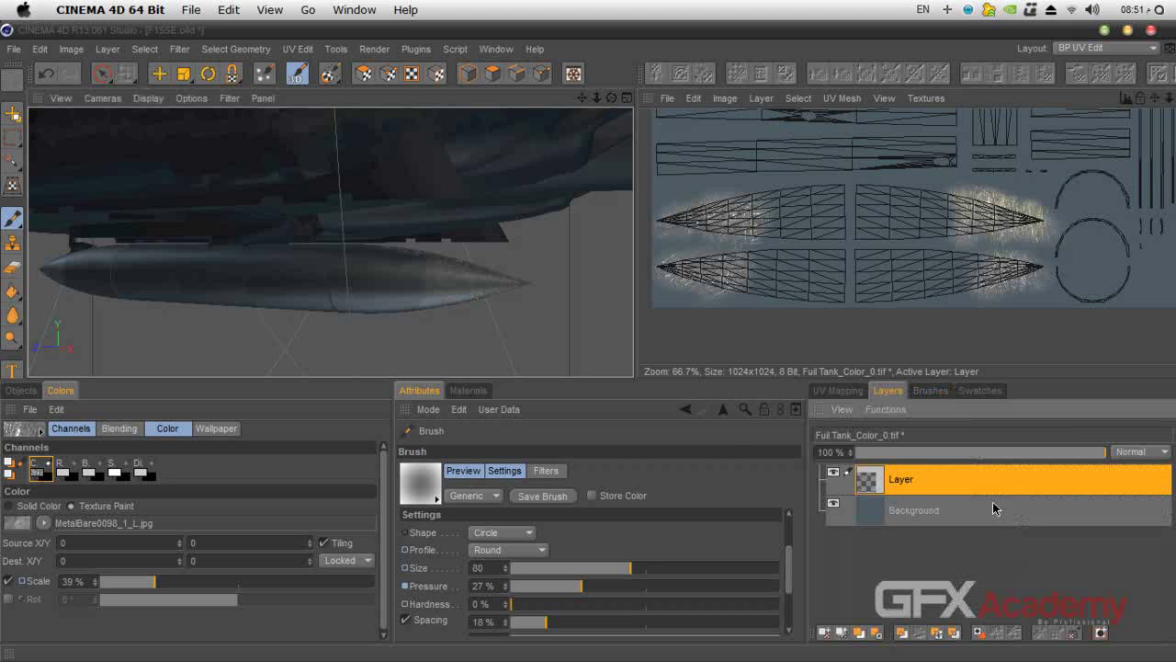
click(1132, 452)
click(1125, 464)
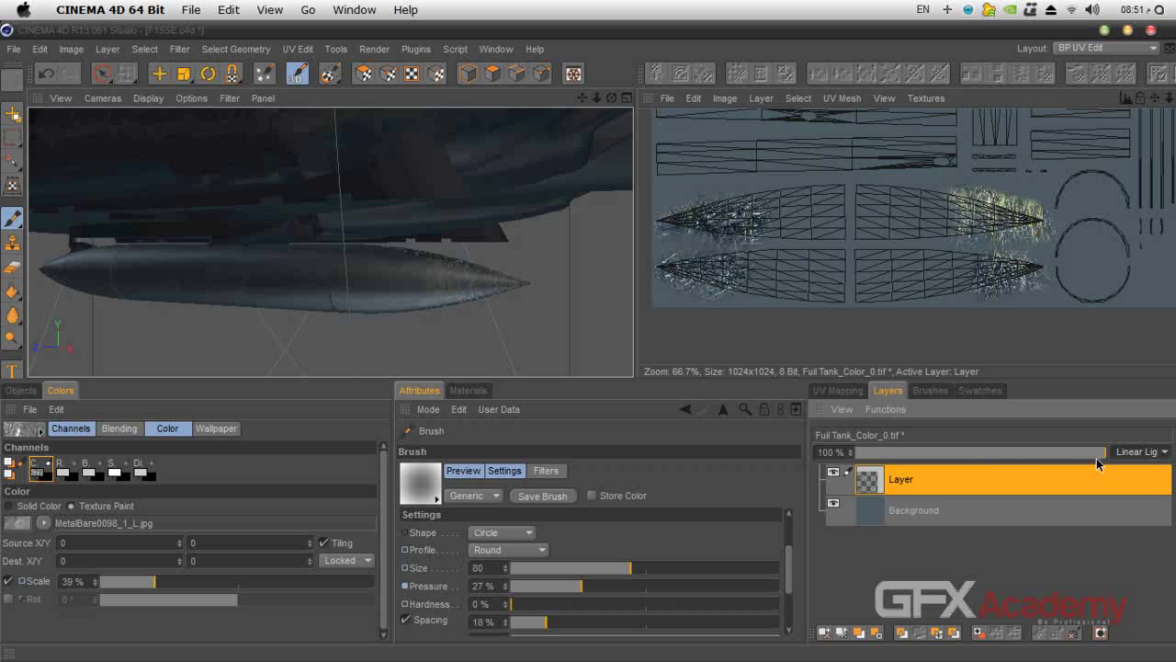
drag(1099, 452, 975, 454)
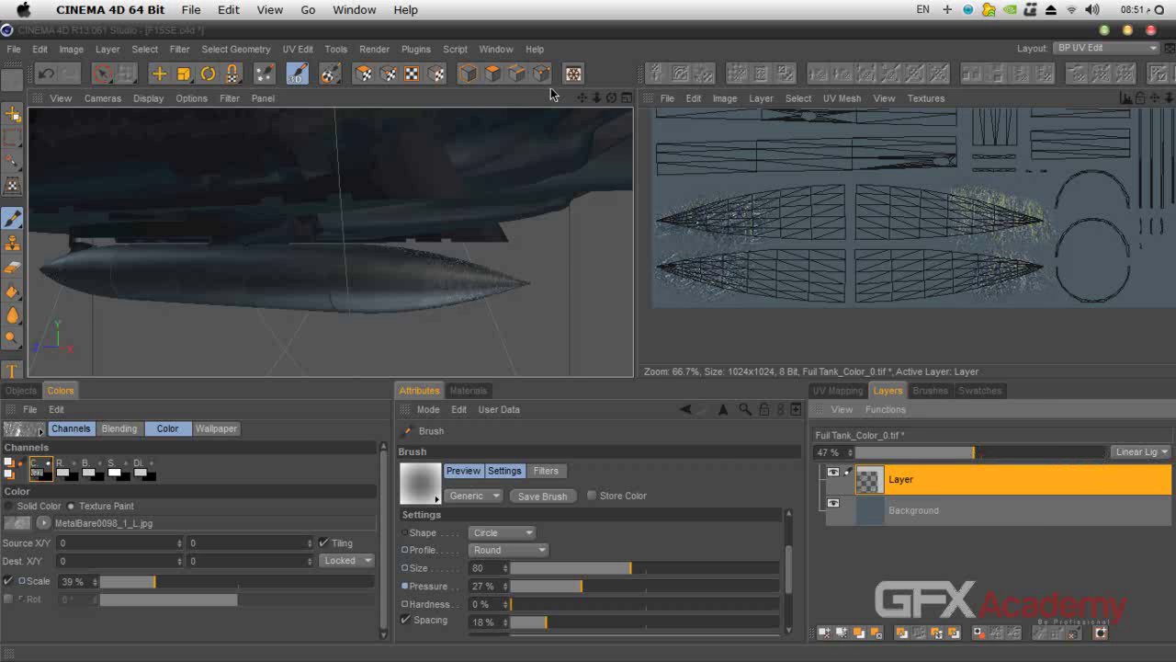
Step: Inspect the tank from the other side and set the brush pressure to 13 %, size to 75 and pattern scale to 75 %
drag(611, 97, 227, 275)
drag(533, 105, 496, 109)
drag(610, 98, 330, 243)
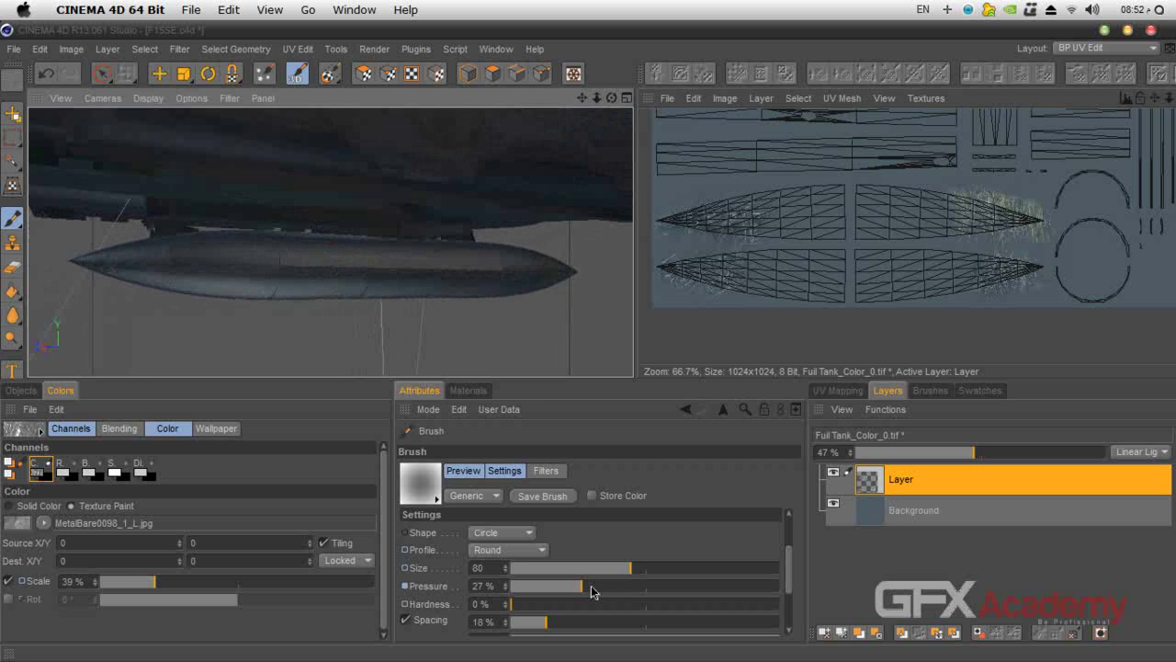
drag(592, 591, 571, 591)
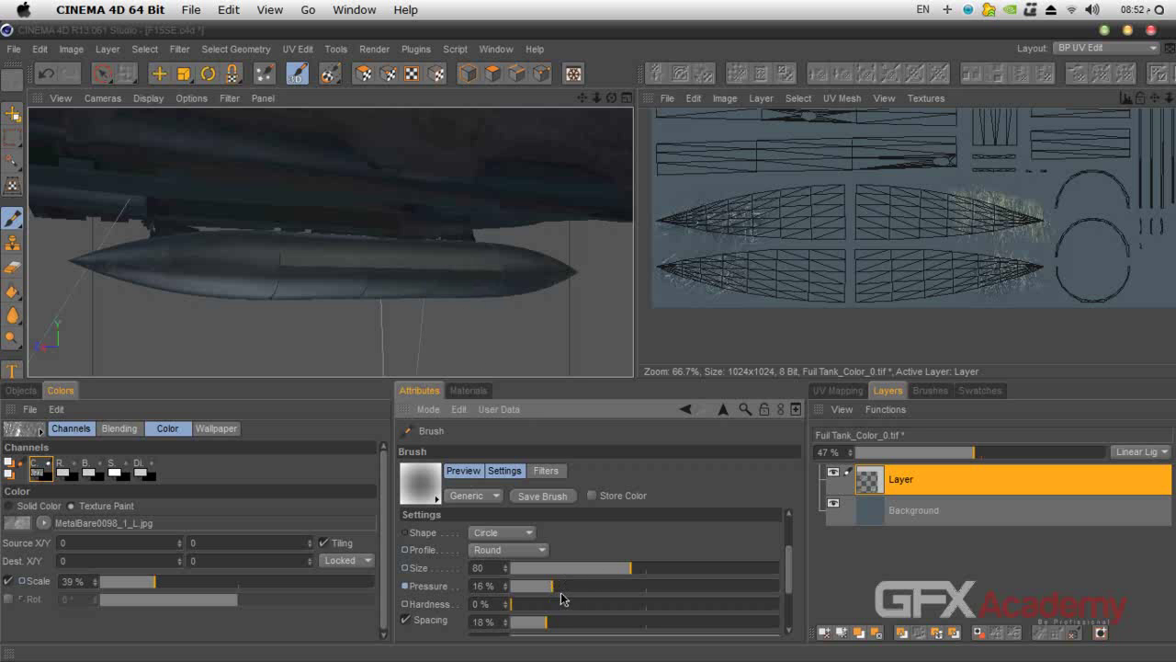
drag(639, 568, 627, 570)
drag(147, 581, 175, 581)
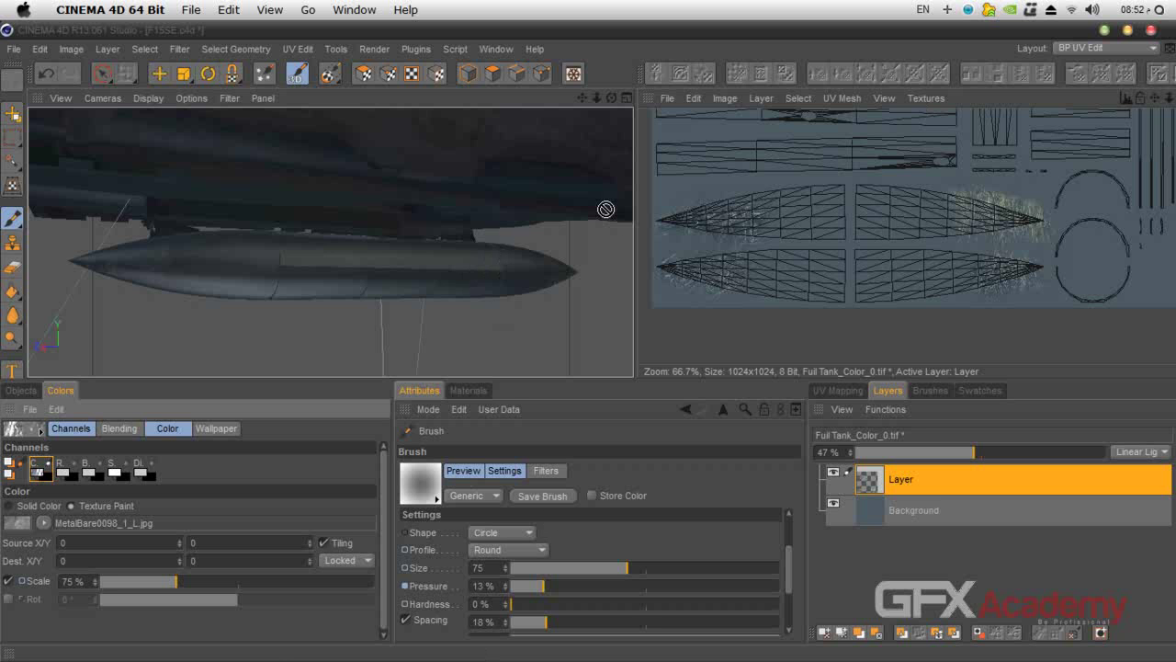
Step: Enlarge the brush to size 300 and paint the metal pattern lightly across the whole fuel tank texture
scroll(882, 174, down, 3)
drag(1155, 98, 1077, 170)
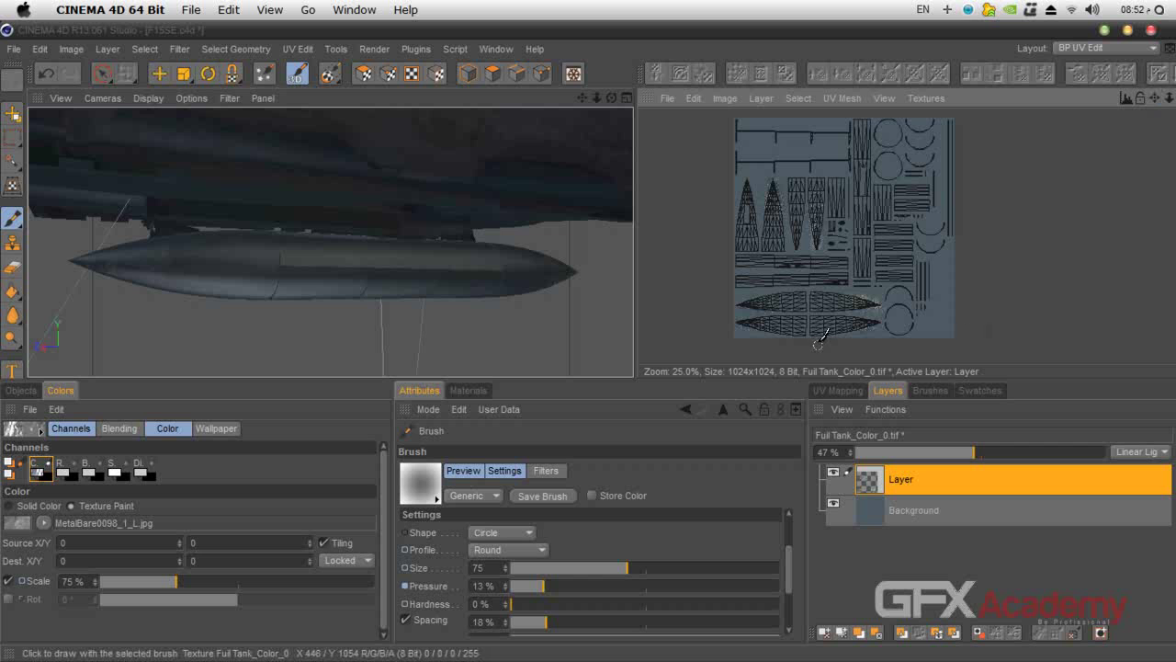
key(bracketright)
key(bracketright)
key(bracketright)
key(bracketright)
key(bracketright)
key(bracketright)
key(bracketright)
key(bracketright)
key(bracketright)
key(bracketright)
key(bracketright)
key(bracketright)
key(bracketright)
key(bracketright)
key(bracketright)
key(bracketright)
key(bracketright)
key(bracketright)
key(bracketright)
key(bracketright)
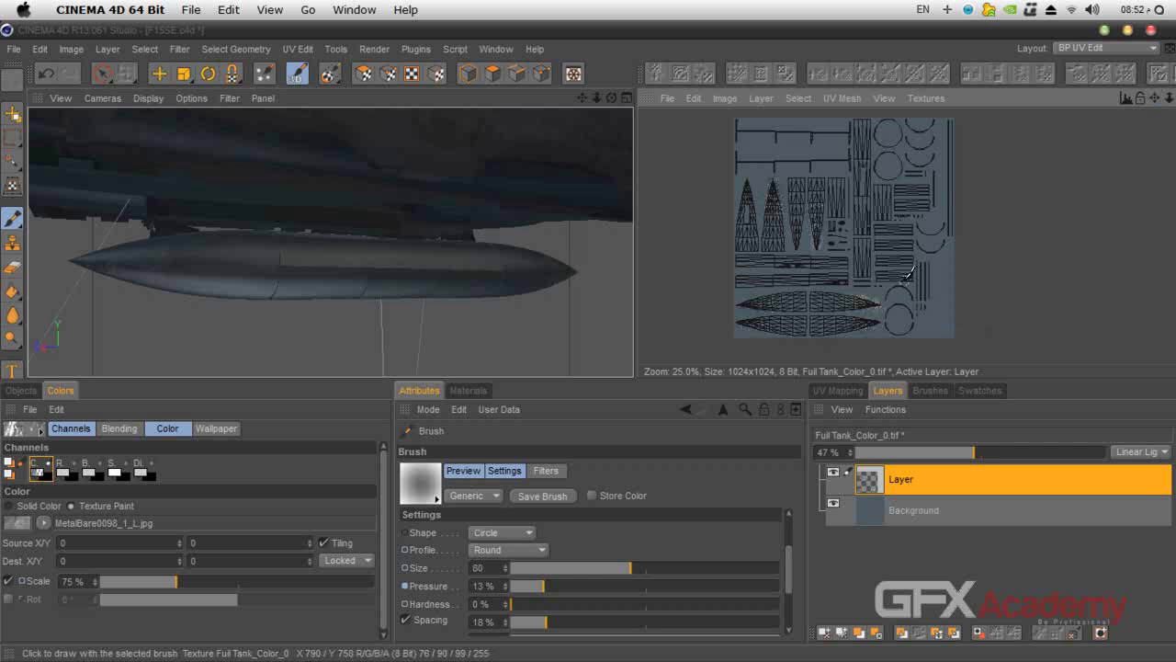
middle_drag(921, 285, 924, 292)
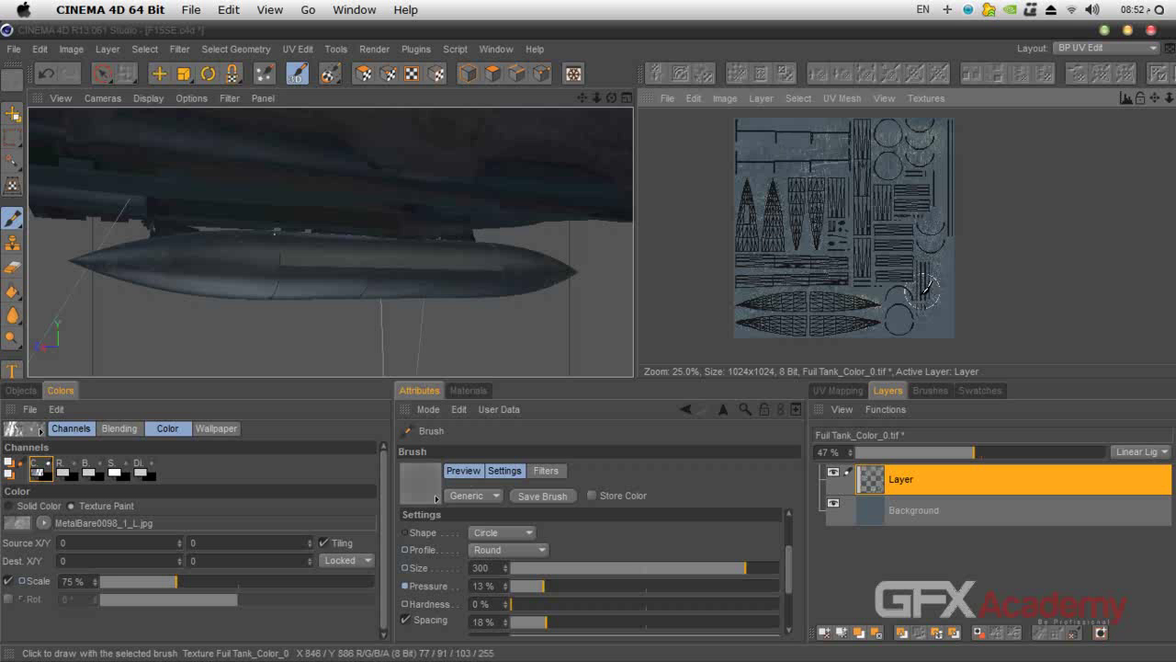
mouse_move(1154, 98)
mouse_down()
mouse_move(1157, 139)
mouse_move(1155, 76)
mouse_up()
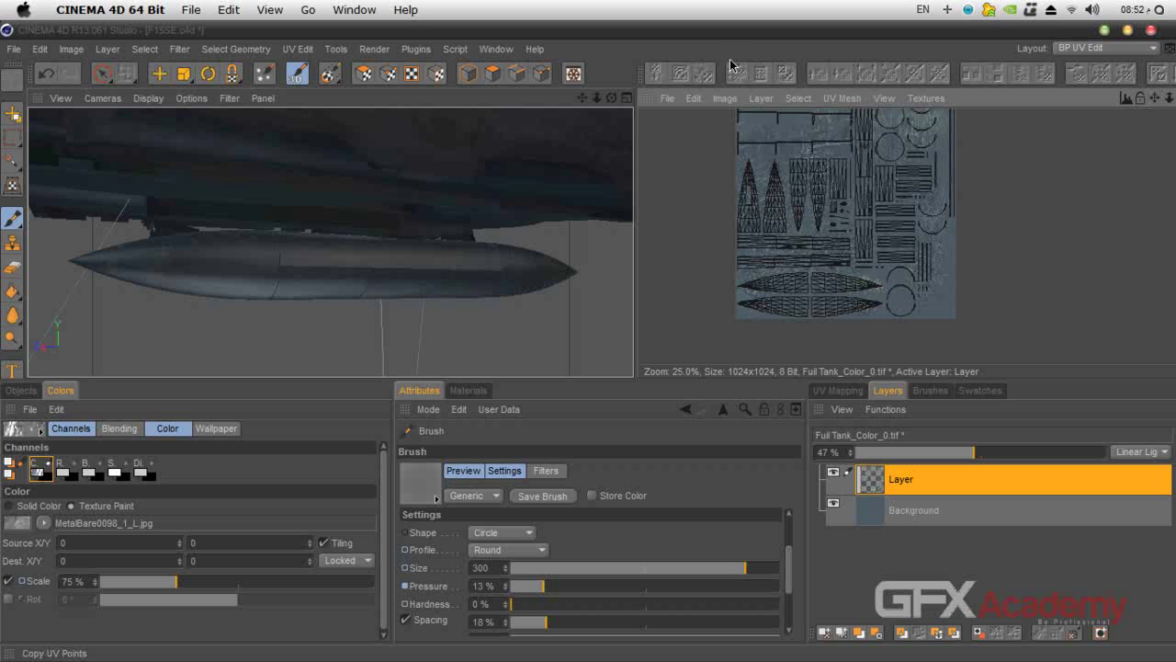
drag(611, 97, 588, 116)
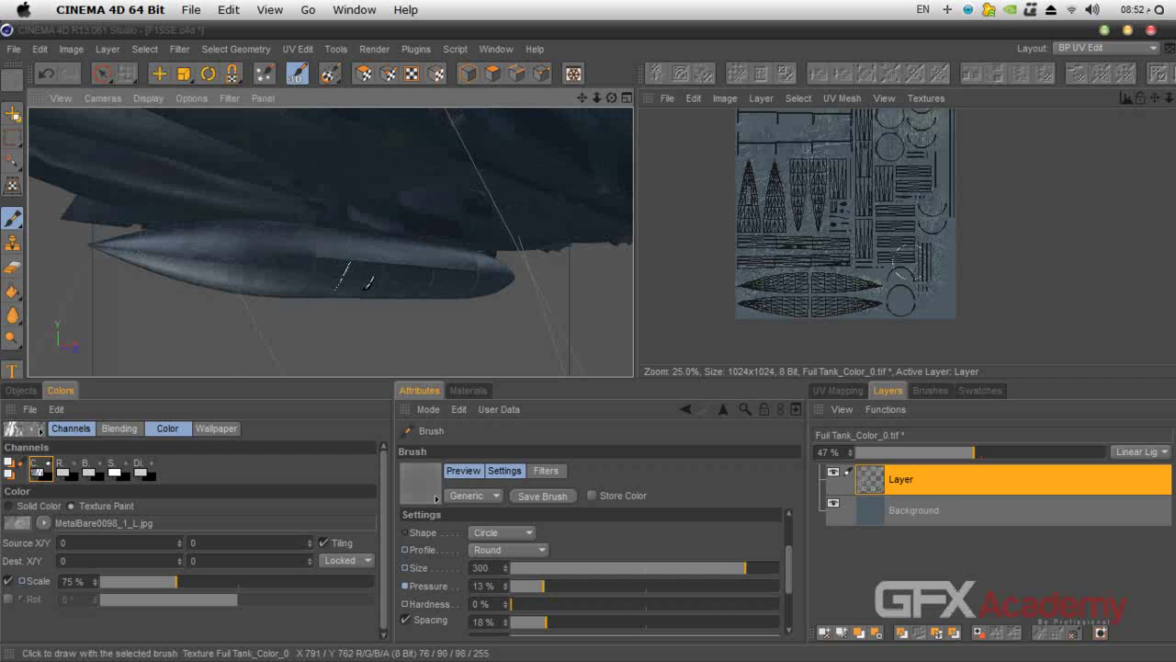
Step: Run a test render to check the metal pattern painted across the fuel tank, and stop it
key(shift+r)
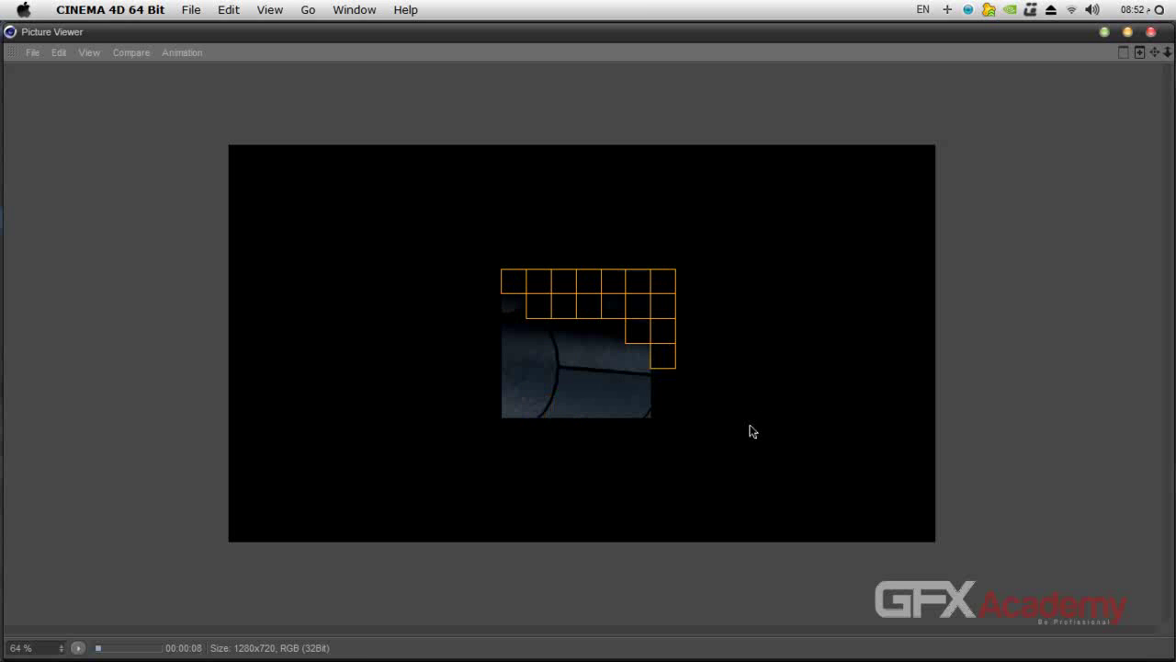
click(1150, 31)
click(640, 409)
Step: Lower the metal layer's opacity to 38 % and compare blend modes such as Linear Dodge, settling on Linear Light
drag(975, 459, 918, 458)
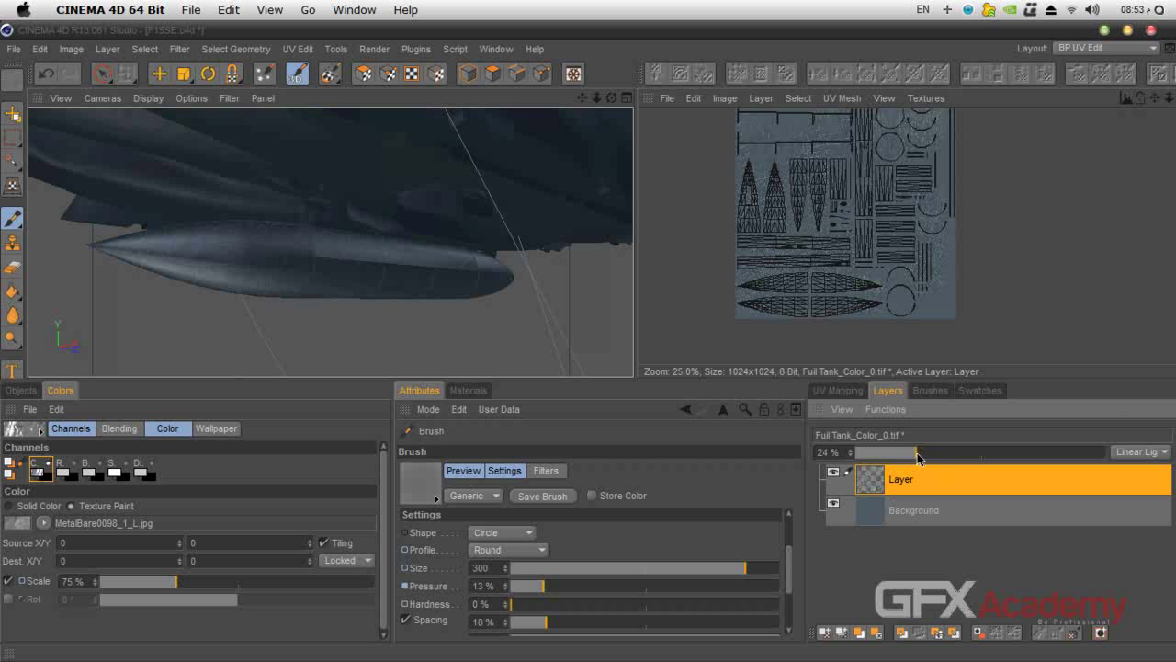
click(1140, 451)
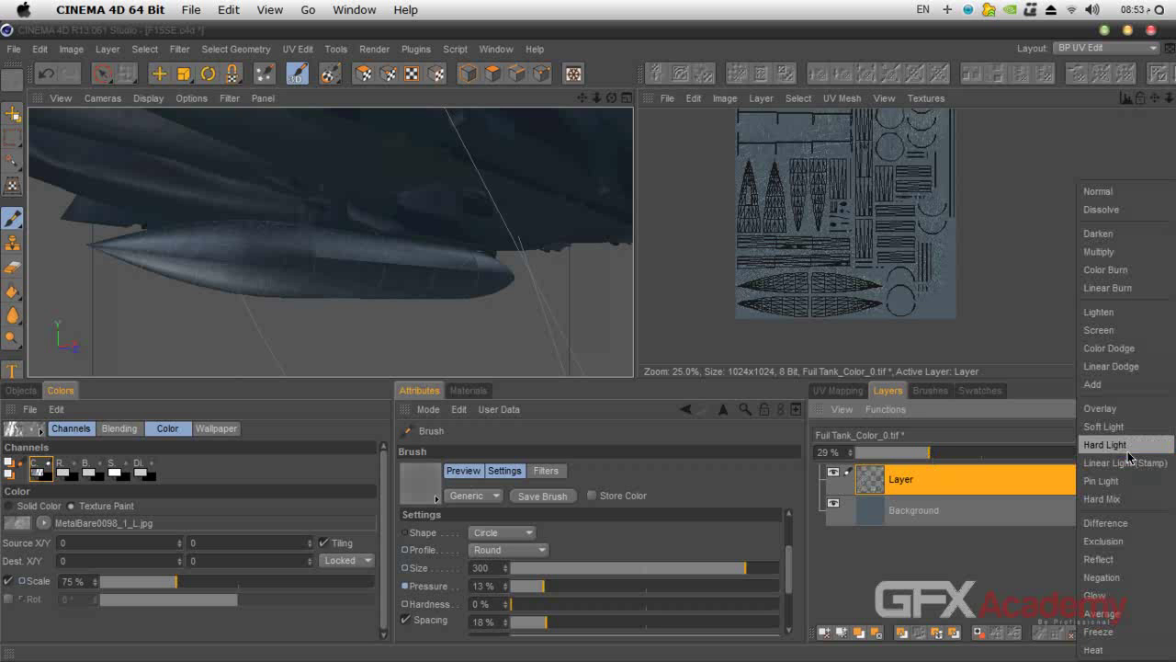
click(1114, 372)
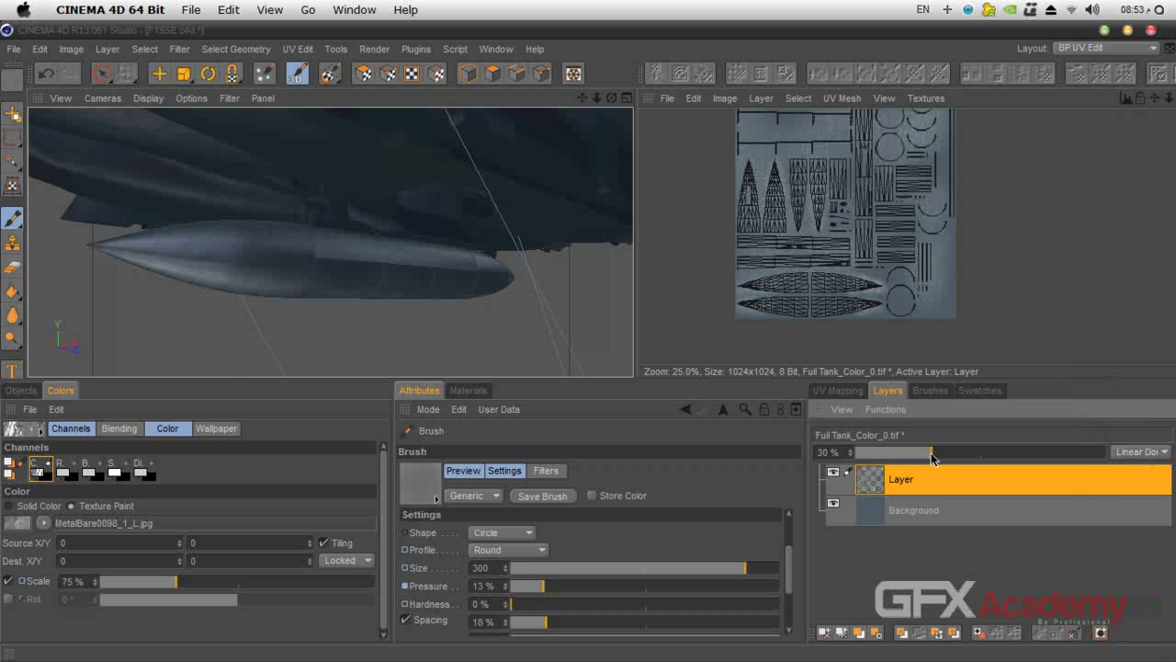
drag(929, 456, 972, 458)
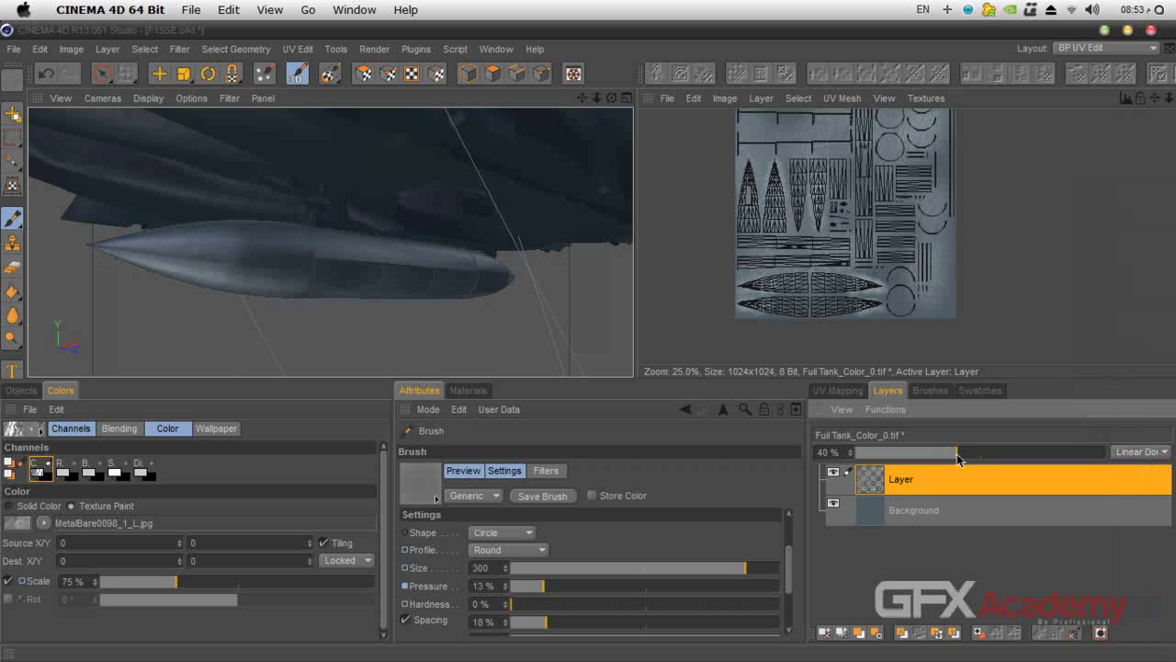
click(1117, 452)
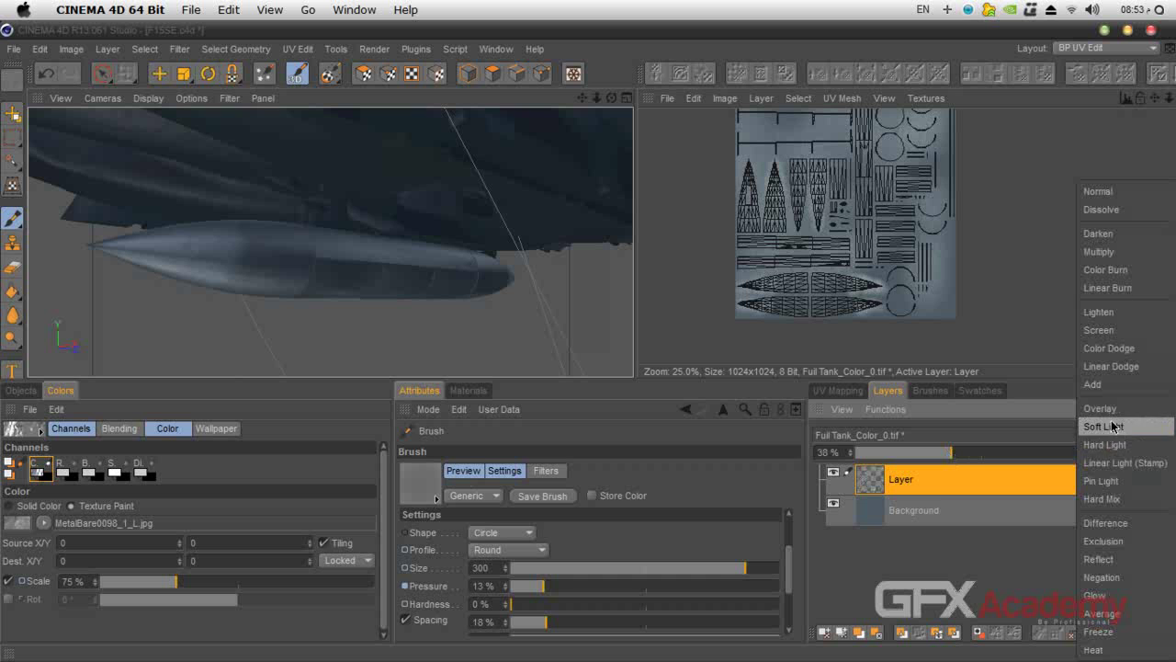
click(1105, 407)
click(1113, 454)
click(1128, 465)
Step: Frame the whole jet from the side, run a test render to examine the tank against the body, and stop it
drag(611, 99, 459, 270)
scroll(524, 246, down, 5)
drag(581, 98, 473, 107)
scroll(576, 116, down, 2)
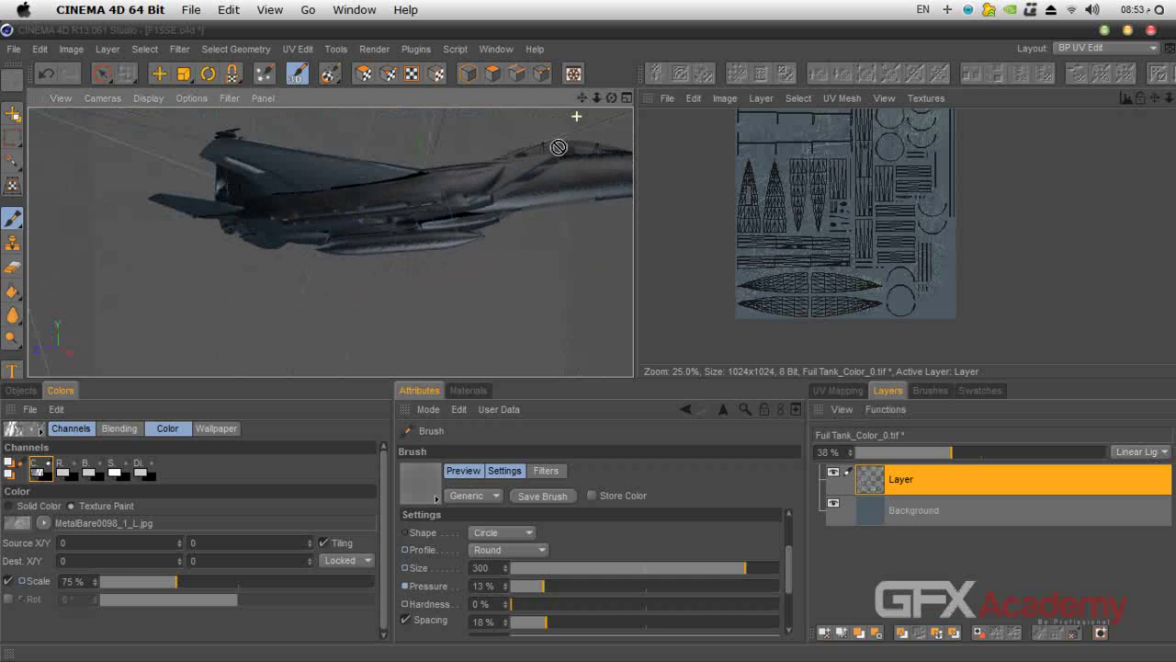
drag(581, 97, 608, 92)
drag(331, 243, 331, 242)
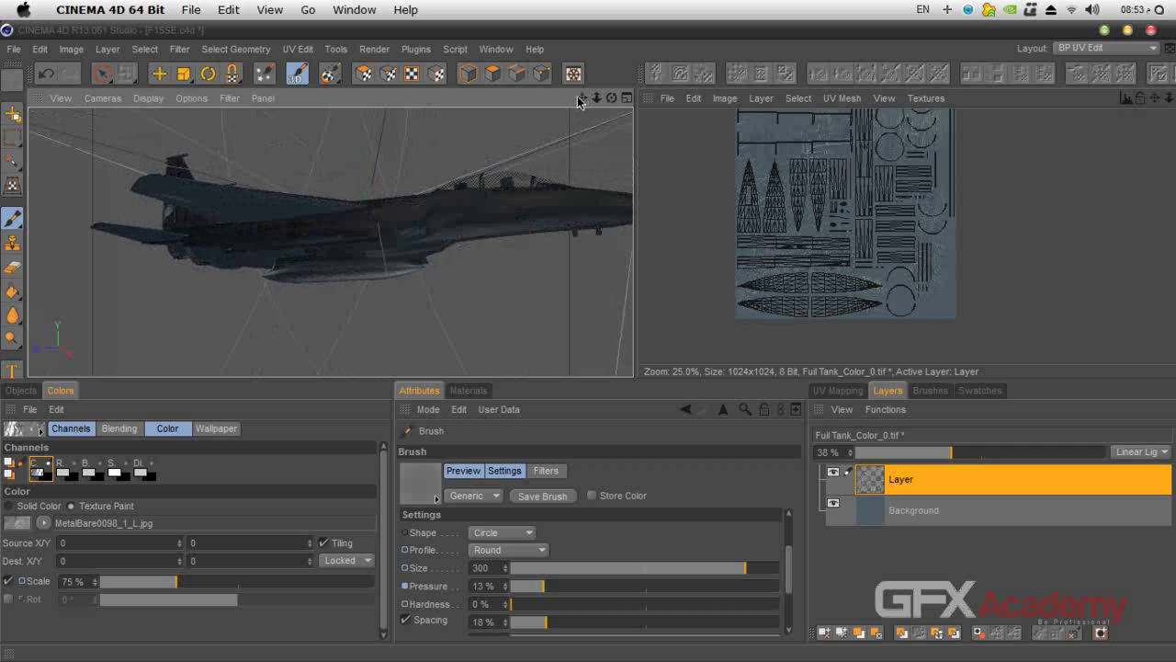
key(shift+r)
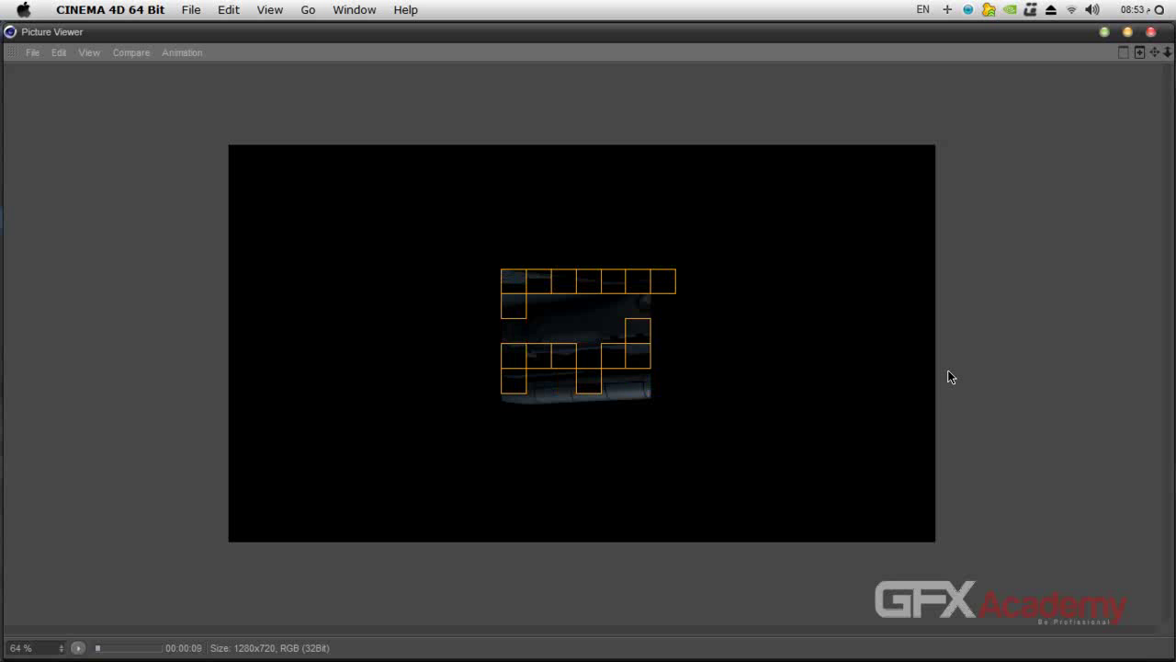
scroll(746, 388, up, 1)
scroll(746, 388, up, 1)
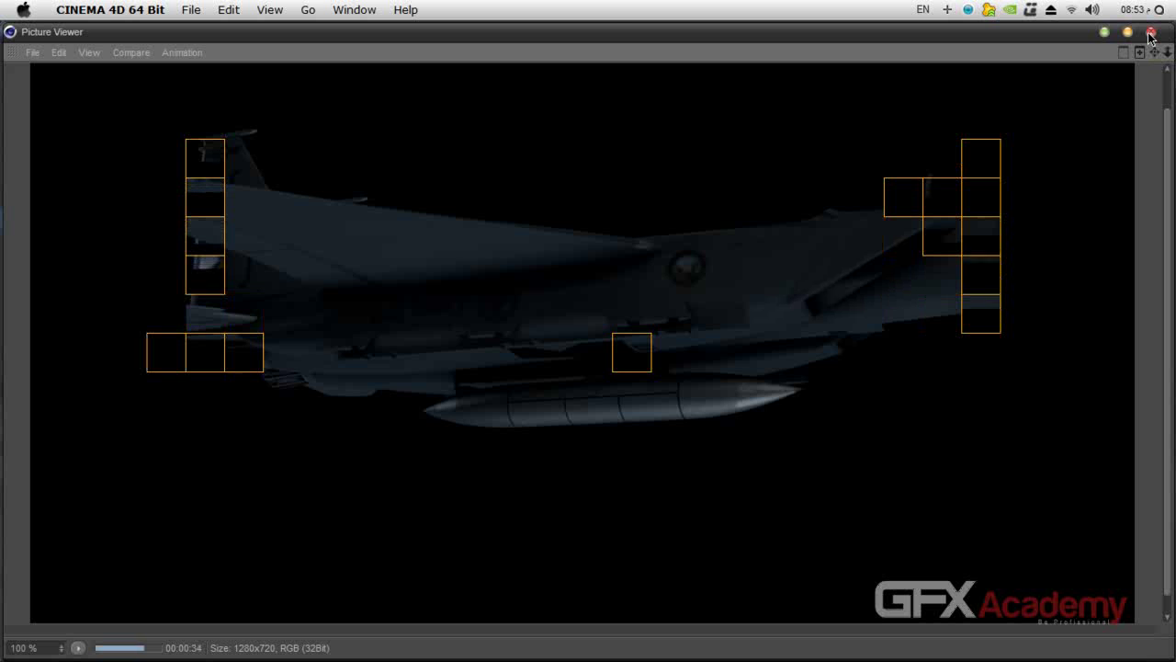
click(1149, 34)
click(621, 407)
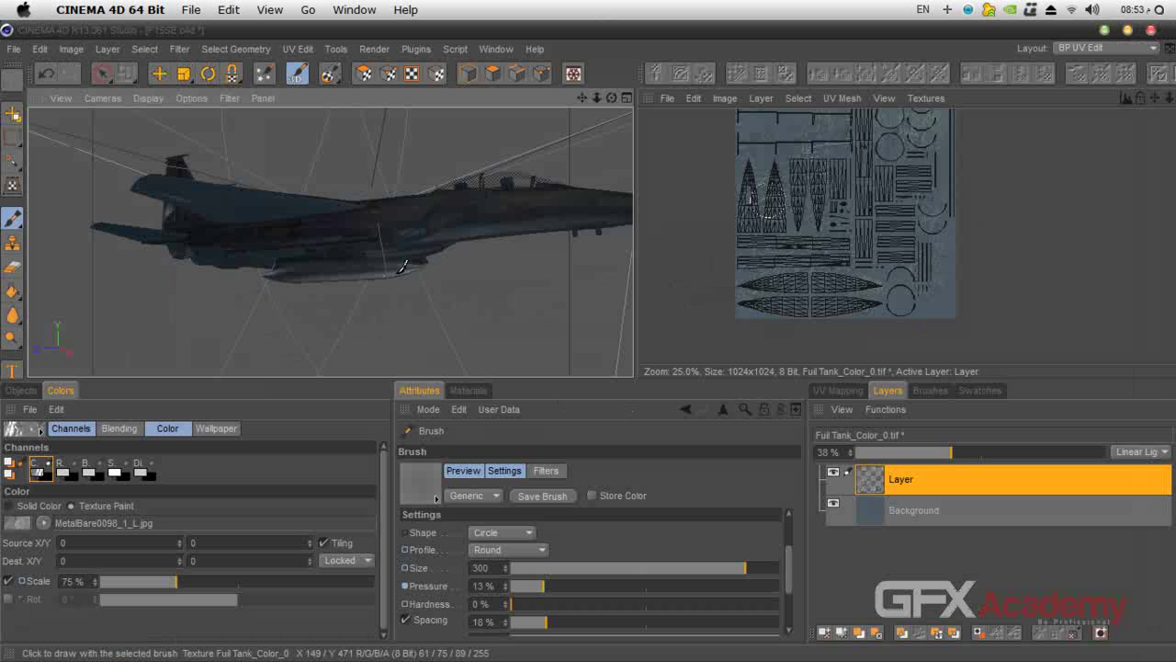
Step: Add a light grey 1024x1024, 16-bit Diffusion texture channel to the Fuil Tank material
scroll(396, 276, up, 8)
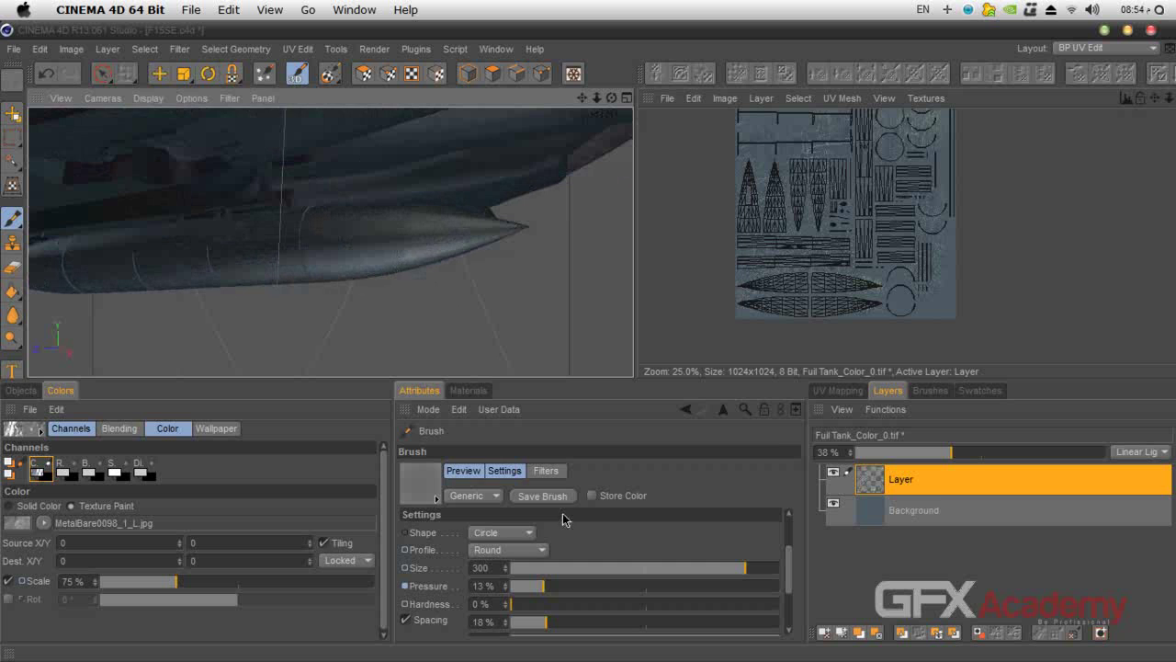
click(468, 390)
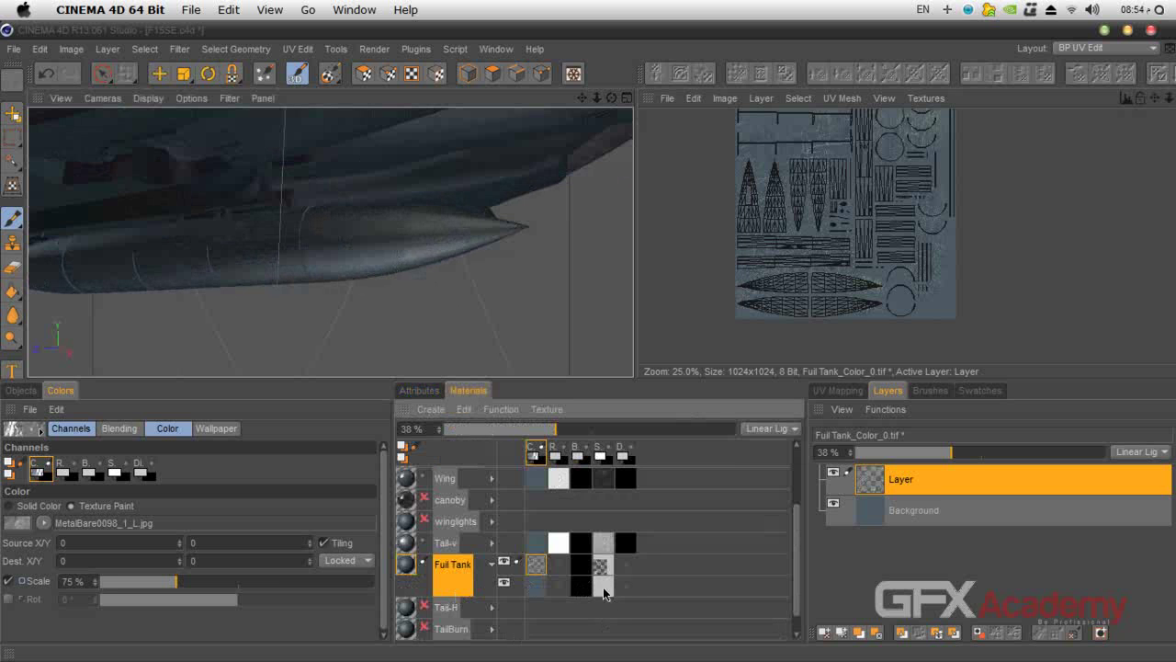
click(626, 458)
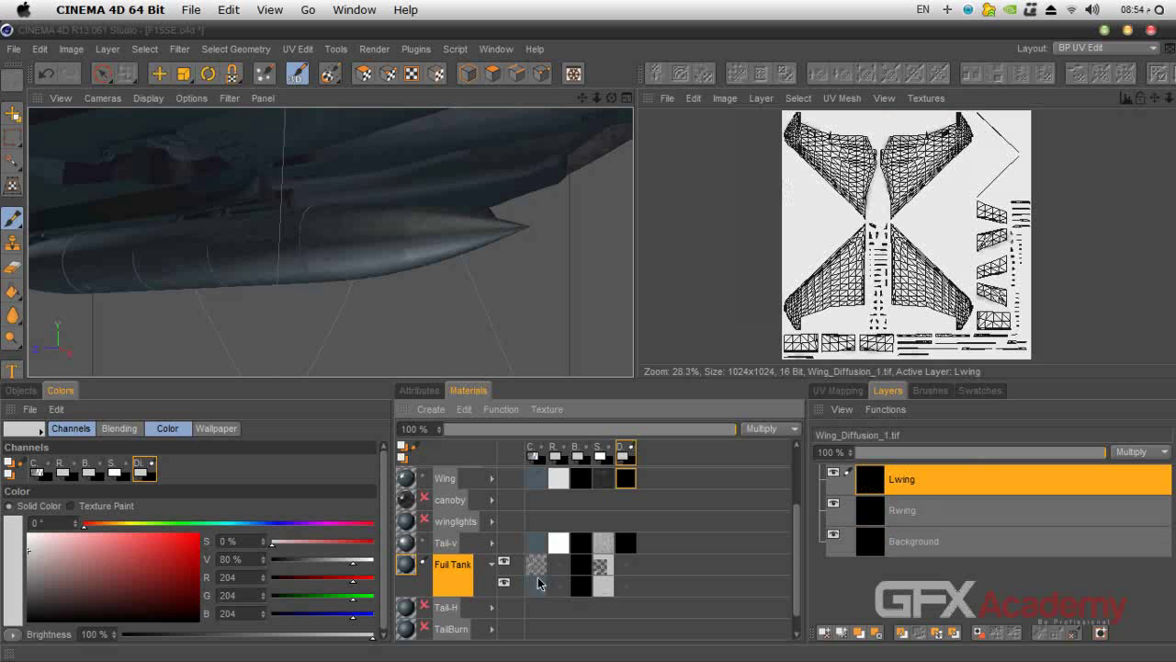
right_click(412, 583)
mouse_move(538, 275)
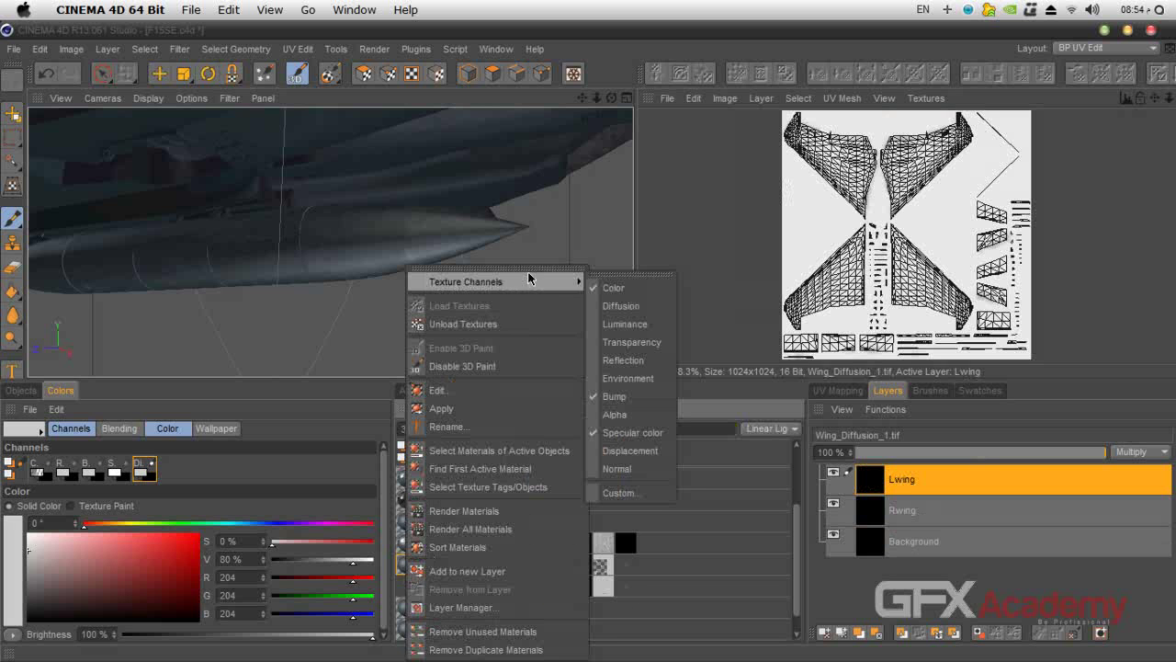
click(616, 304)
drag(520, 385, 495, 368)
click(585, 473)
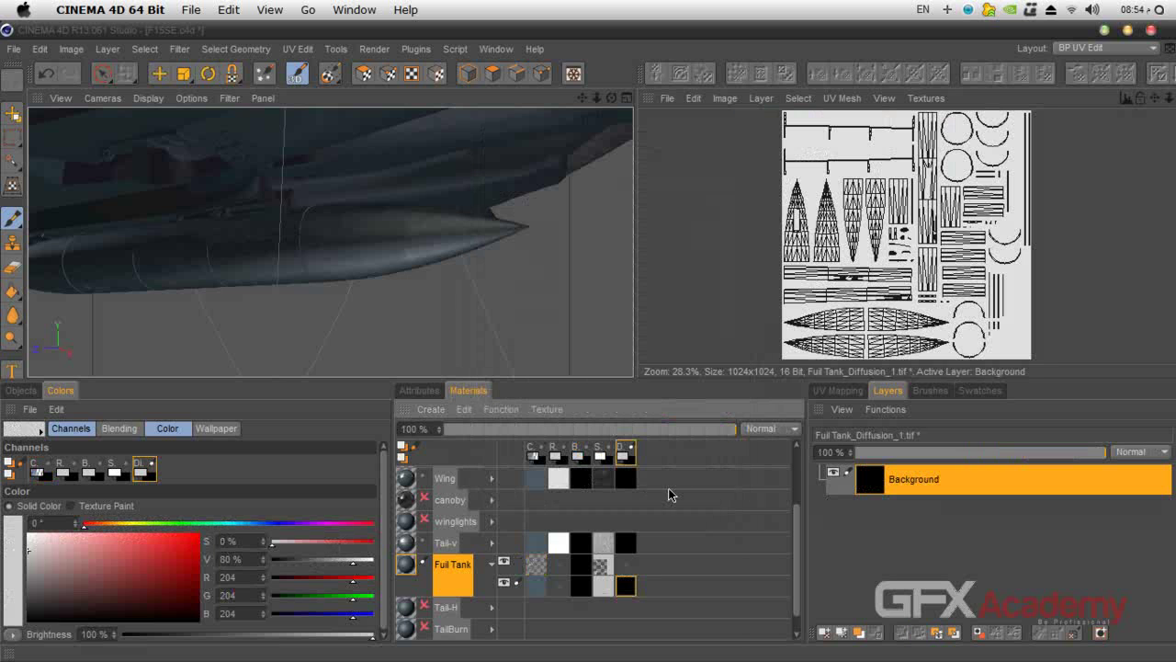
Step: Add a new layer to the tank's diffusion texture and name it Details
click(824, 632)
double_click(902, 482)
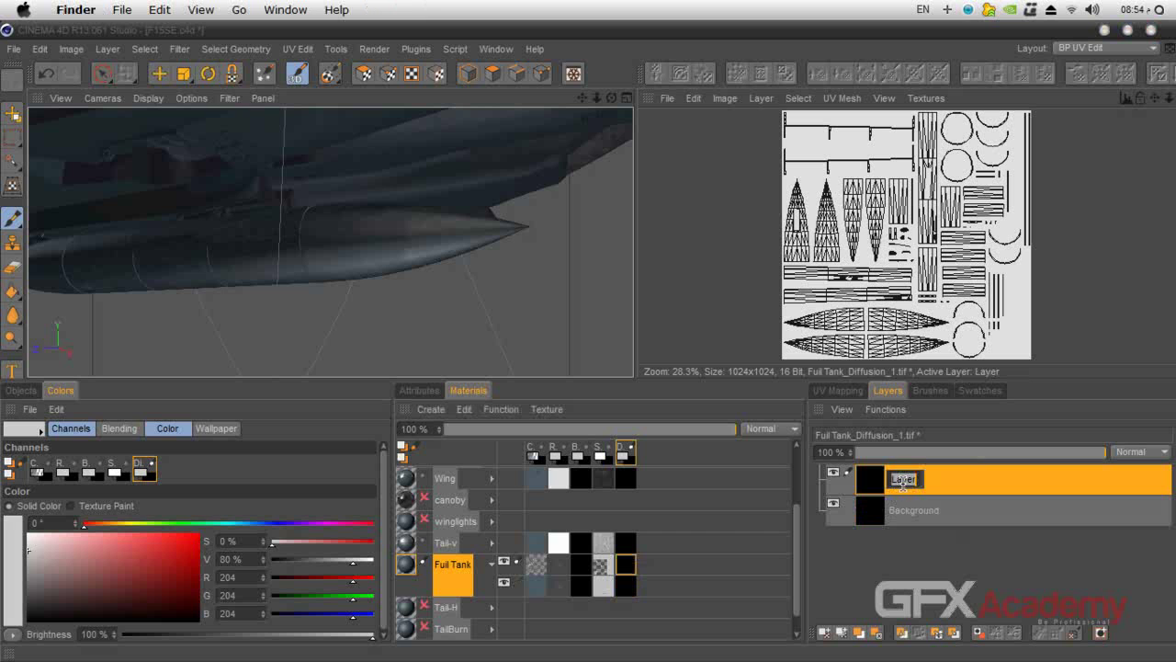
text(Details)
key(Return)
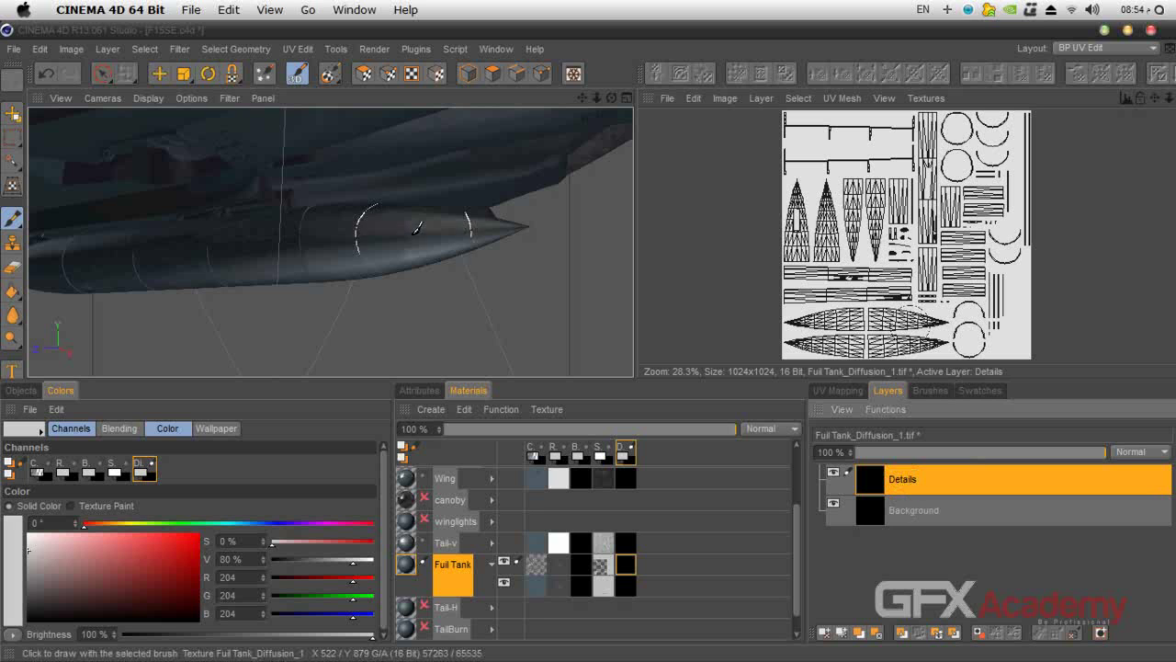
Step: Browse the BodyPaint brush presets and choose the Chalk brush from Chalks and Pastels
click(931, 390)
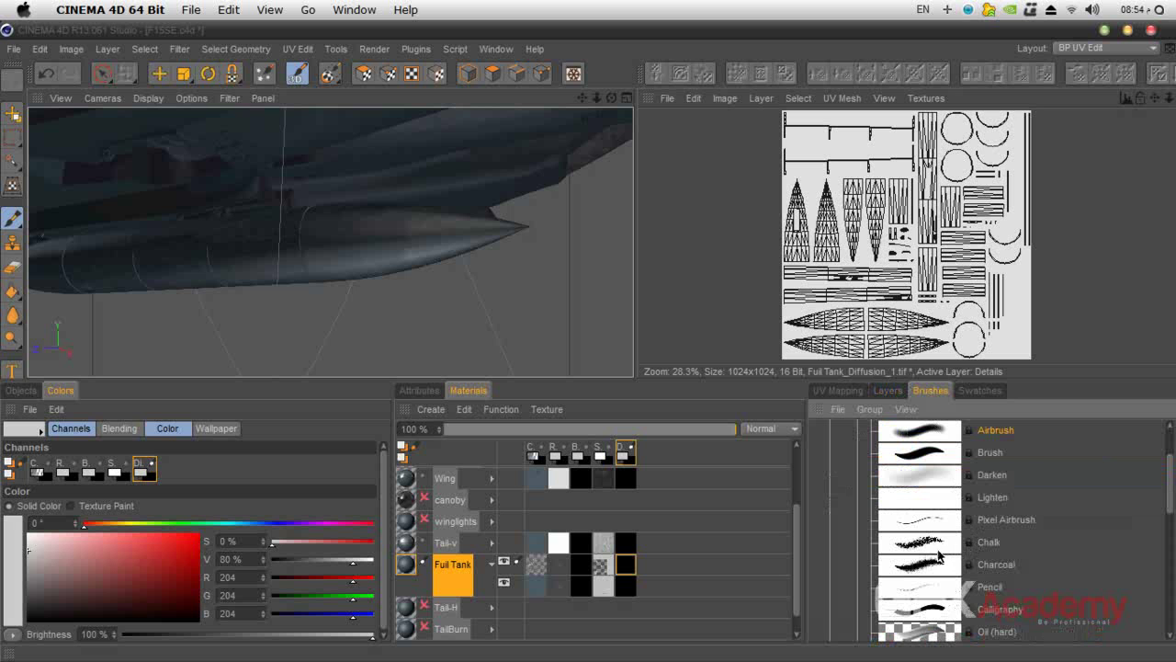
scroll(1159, 504, up, 3)
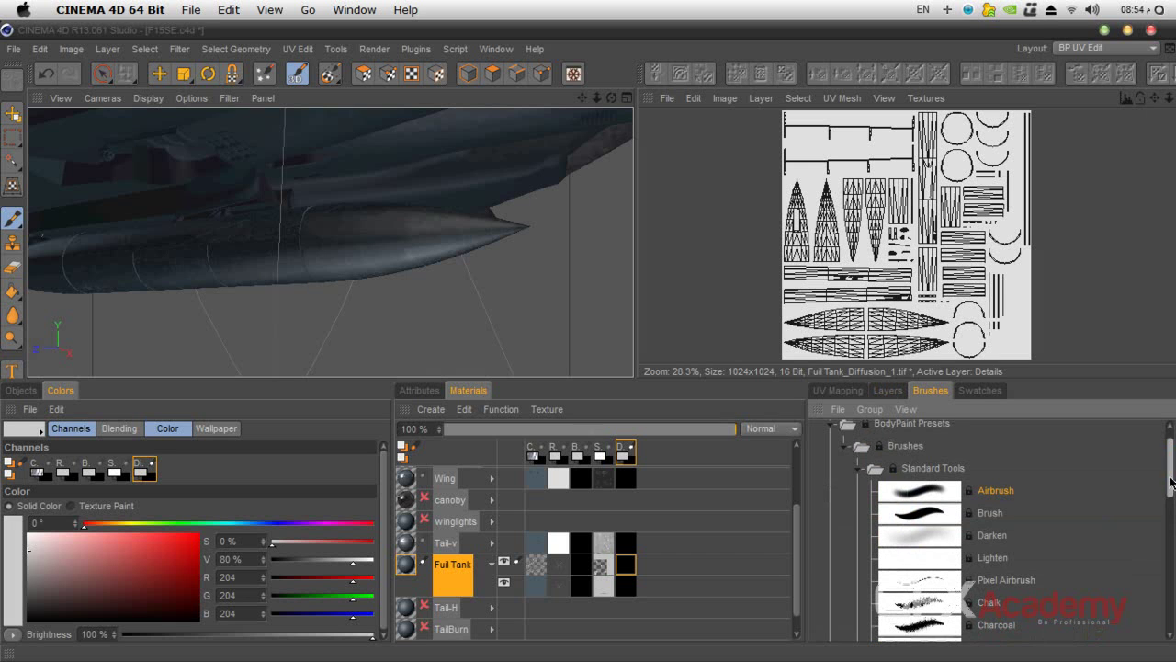
click(859, 471)
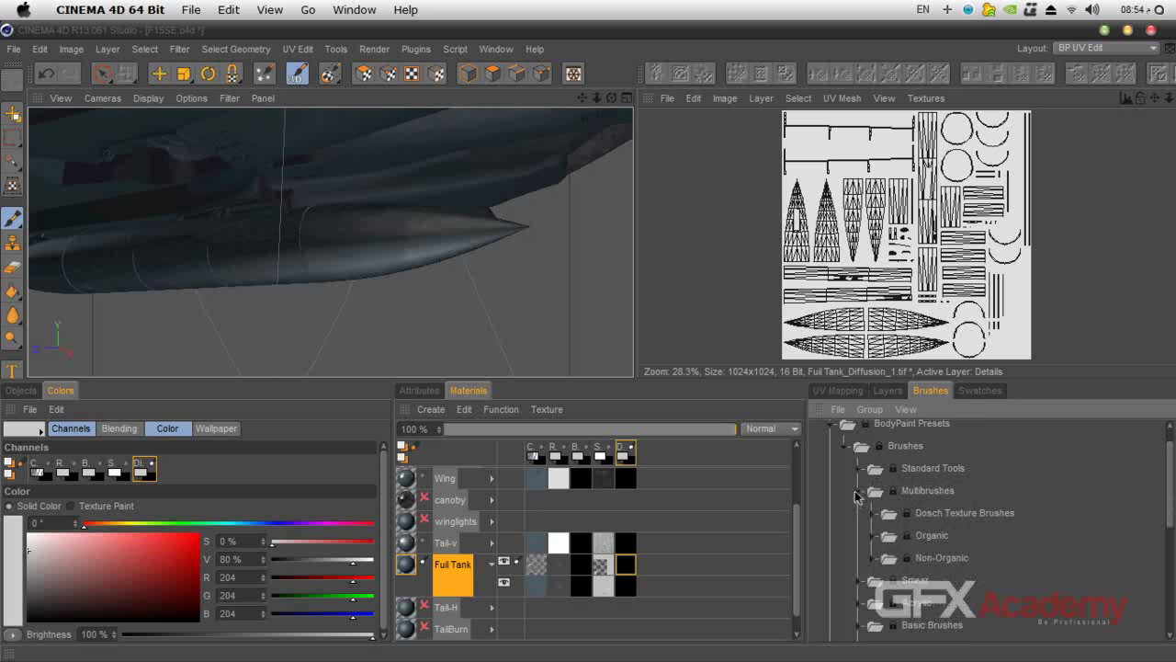
click(858, 513)
click(859, 512)
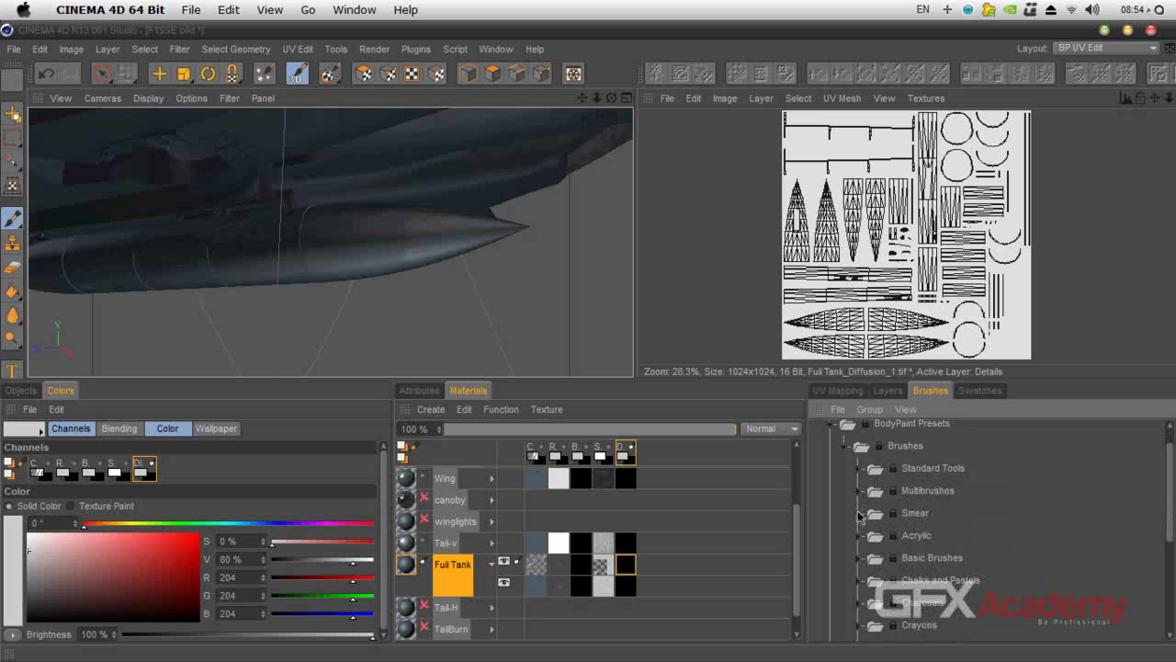
click(858, 535)
click(858, 536)
click(858, 580)
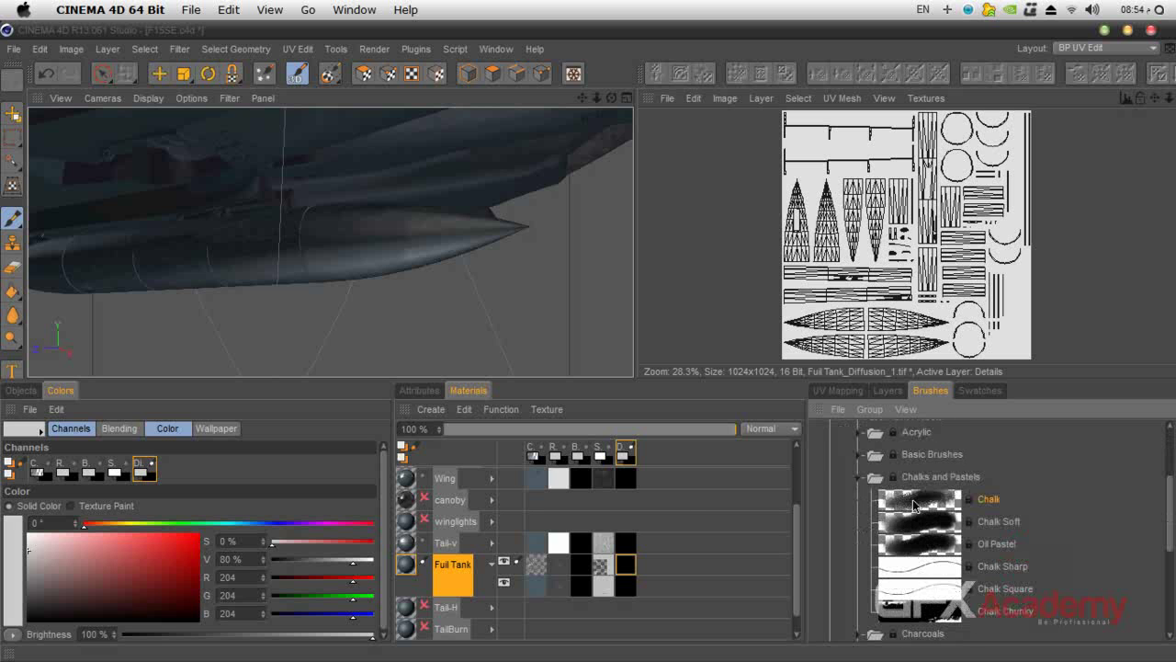
Step: Lower the Chalk brush's pressure to 6 %
click(437, 388)
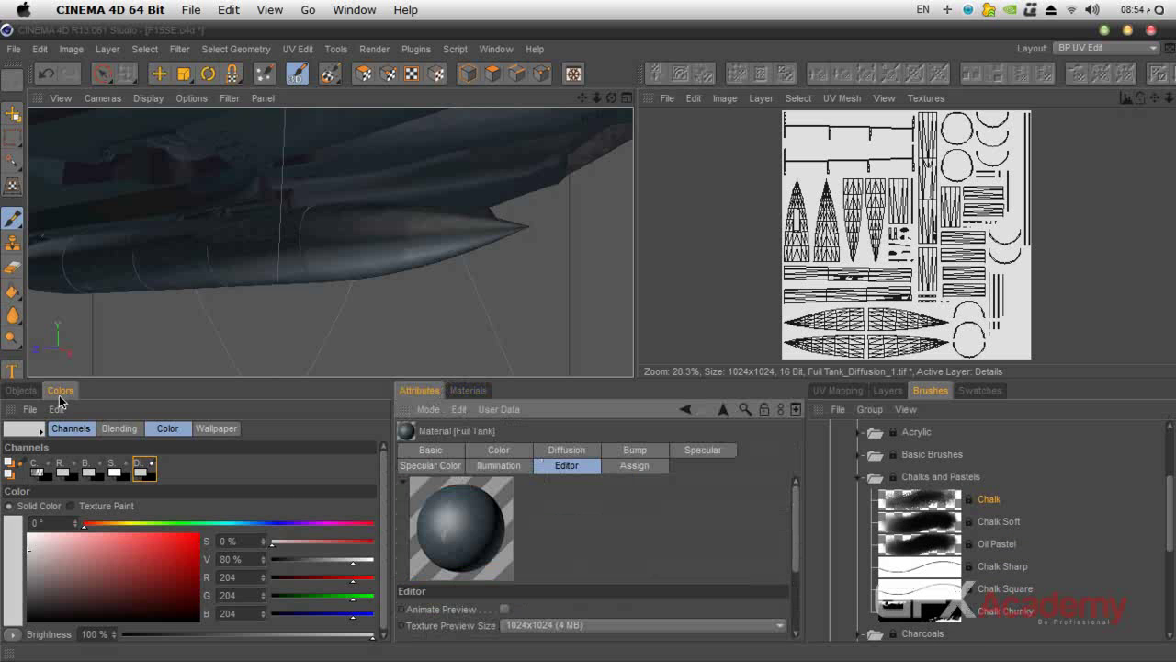
click(12, 218)
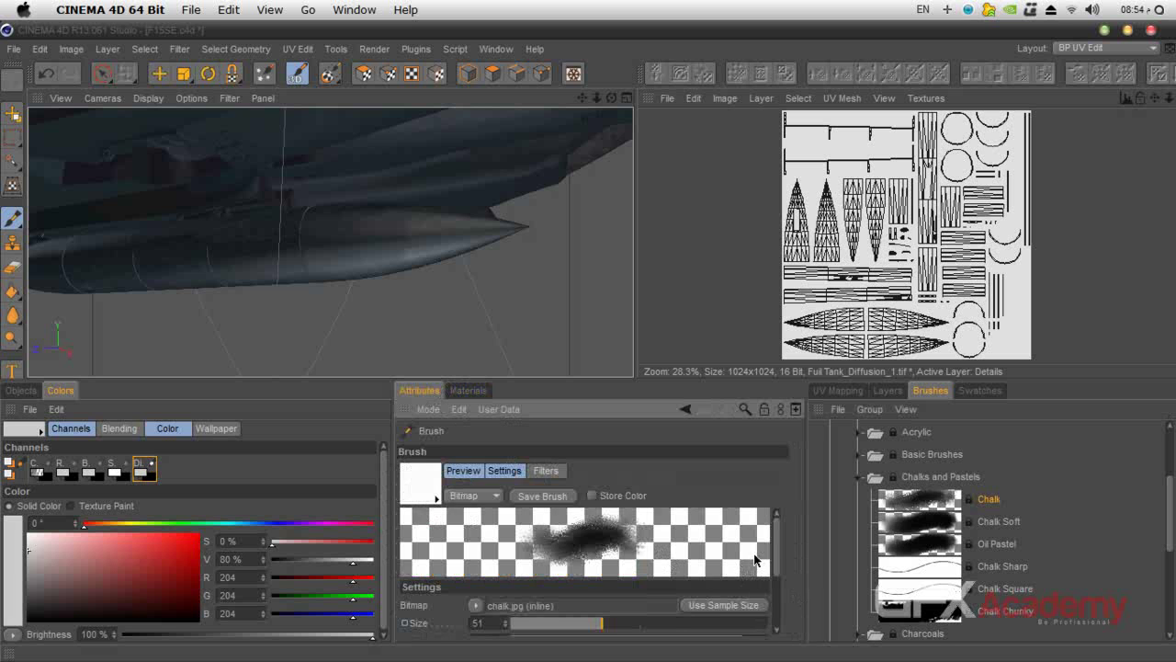
scroll(753, 553, down, 2)
drag(762, 604, 529, 611)
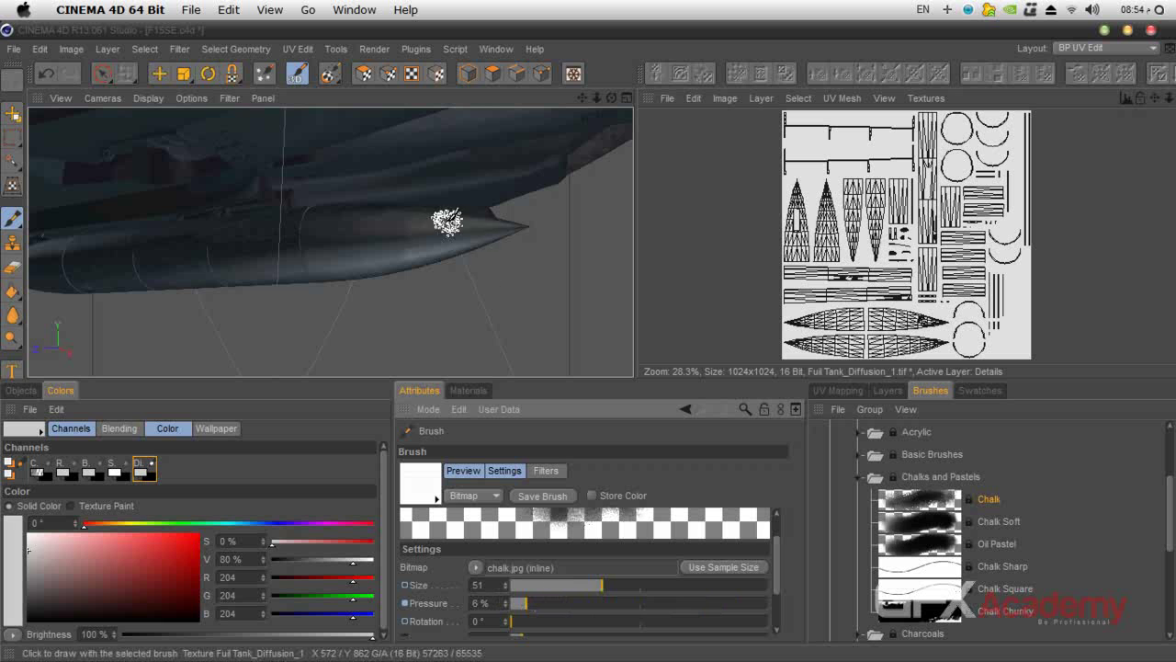
Step: Switch the diffusion channel's color to Texture Paint and load MetalBare0018_L.jpg as its pattern
click(72, 506)
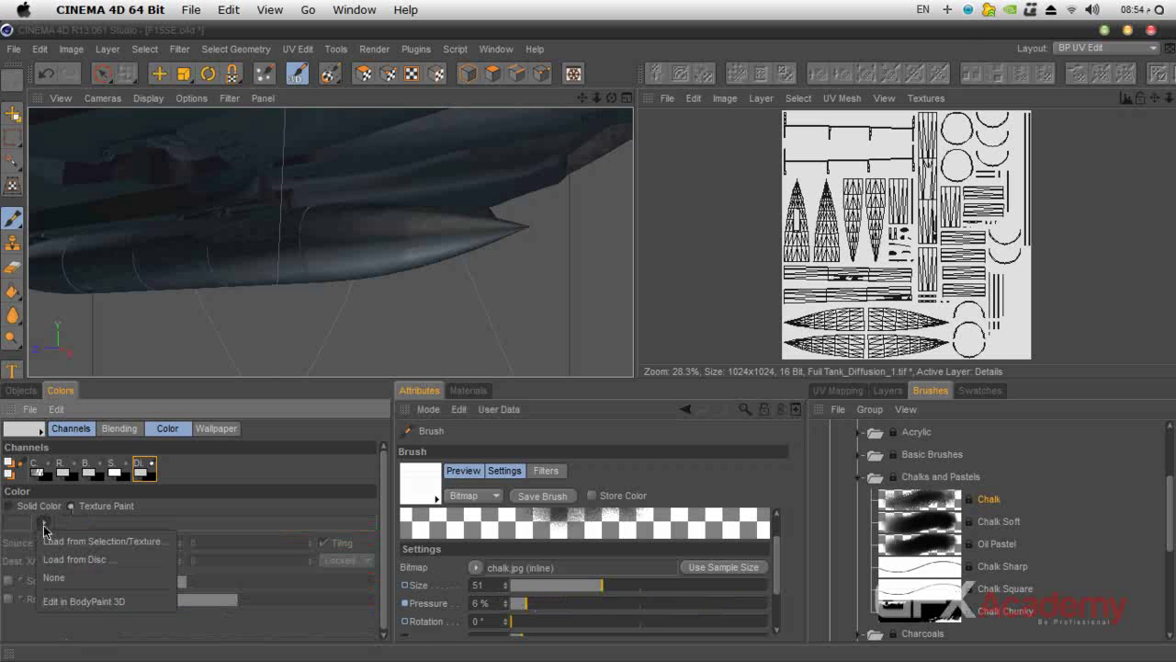
click(70, 553)
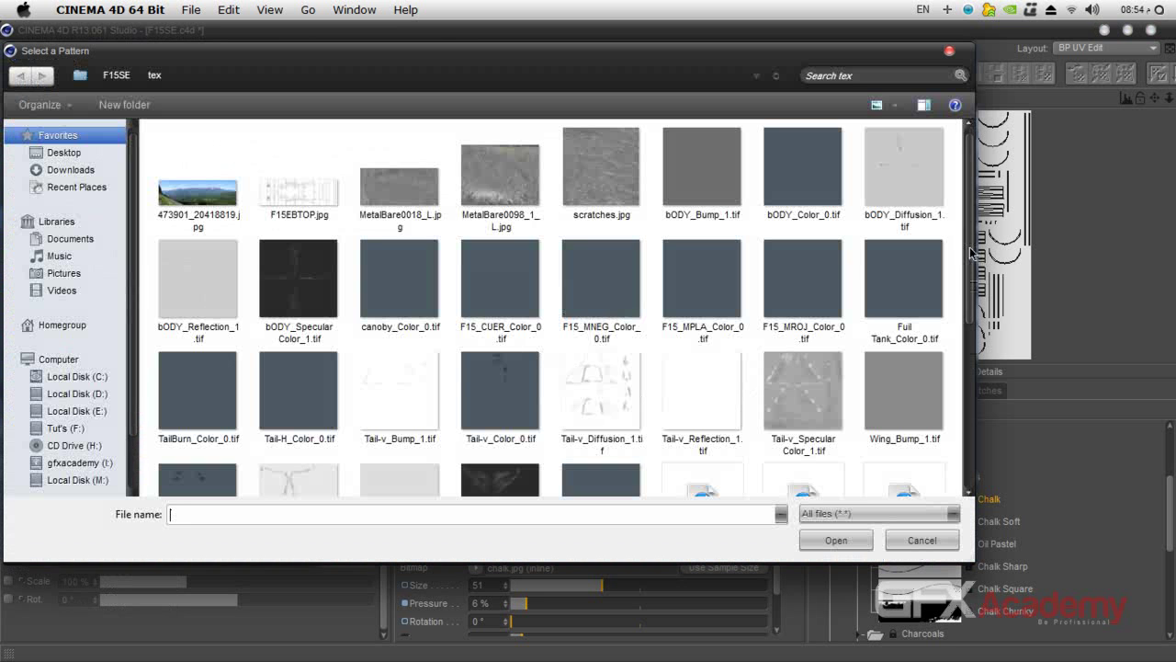
scroll(960, 276, down, 2)
scroll(956, 320, up, 2)
click(402, 197)
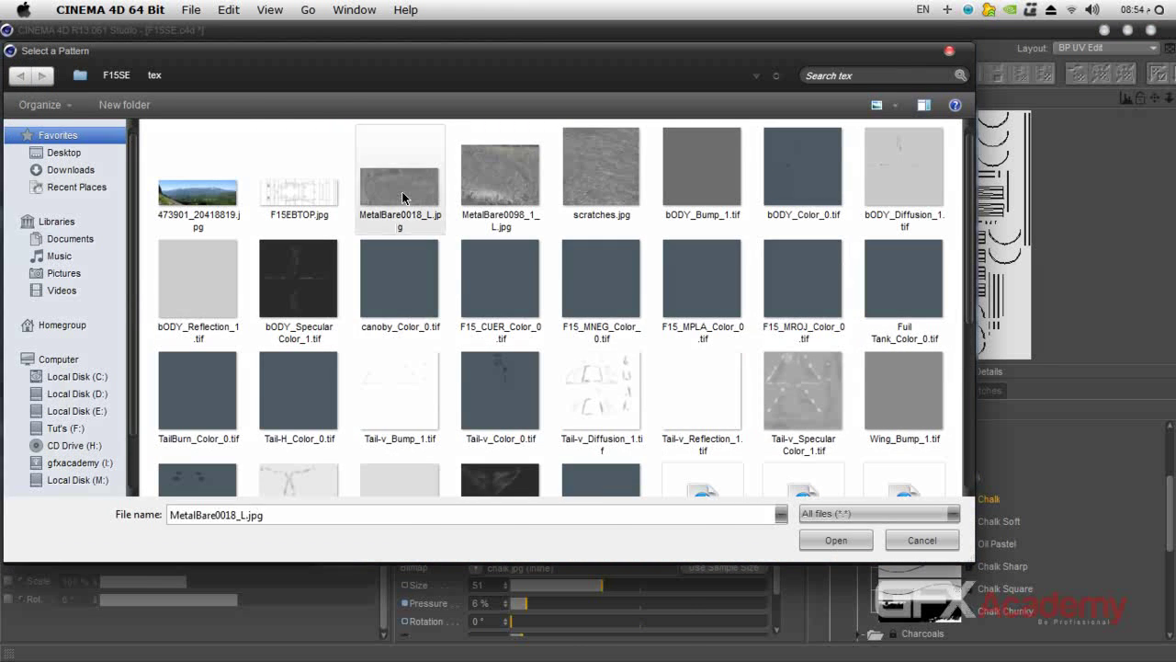
double_click(402, 197)
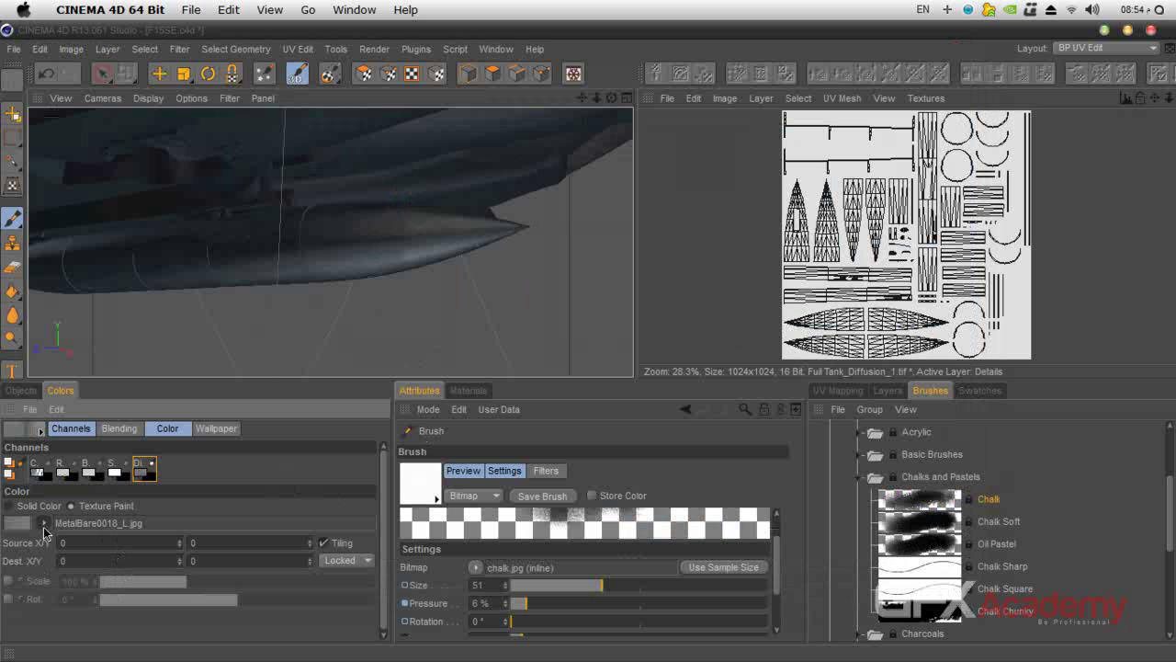
Step: Enable pattern scaling, replace the pattern with scratches.jpg and set its scale to 8 %
click(9, 581)
mouse_move(175, 582)
mouse_down()
mouse_move(340, 581)
mouse_move(187, 581)
mouse_up()
click(18, 522)
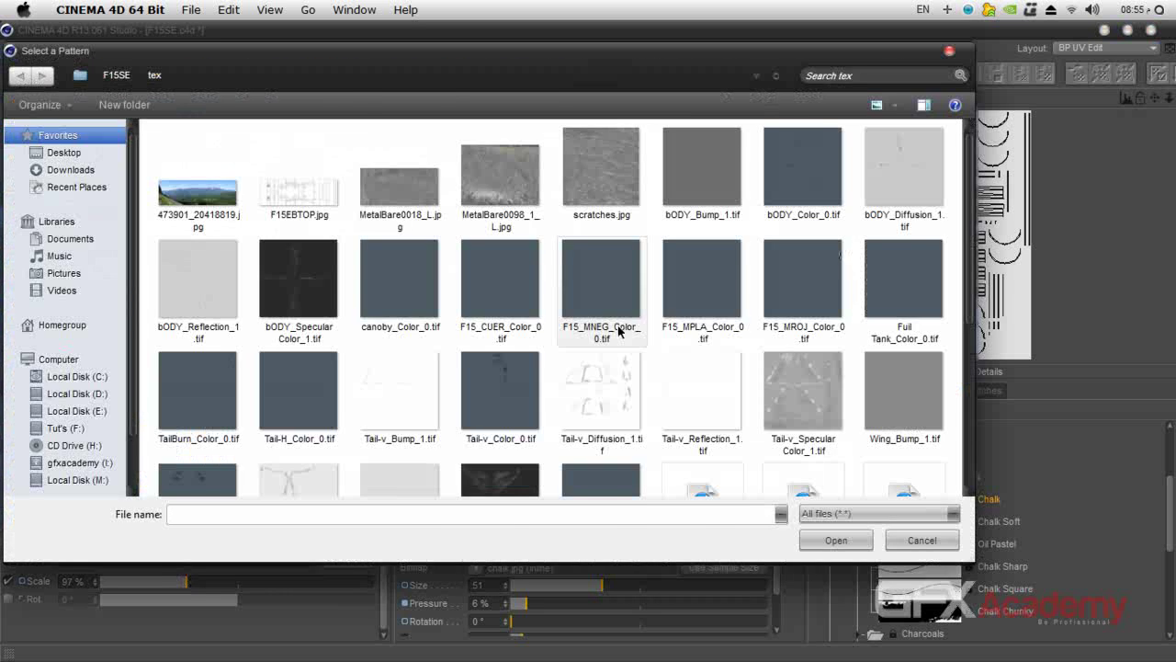
double_click(625, 212)
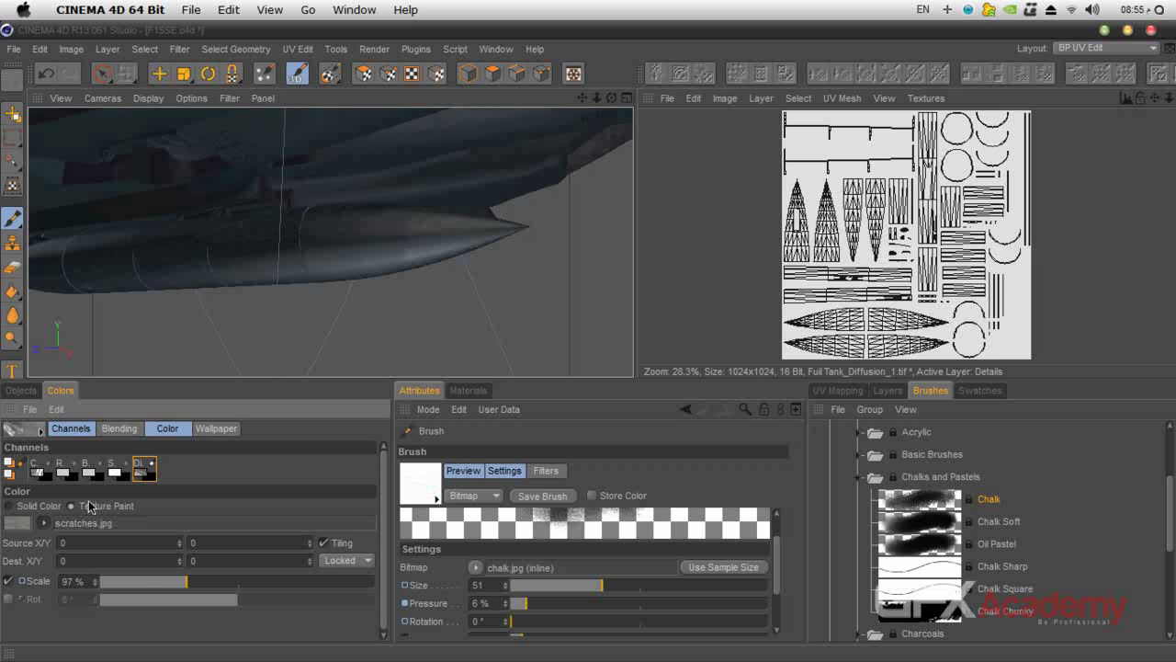
drag(191, 586, 126, 596)
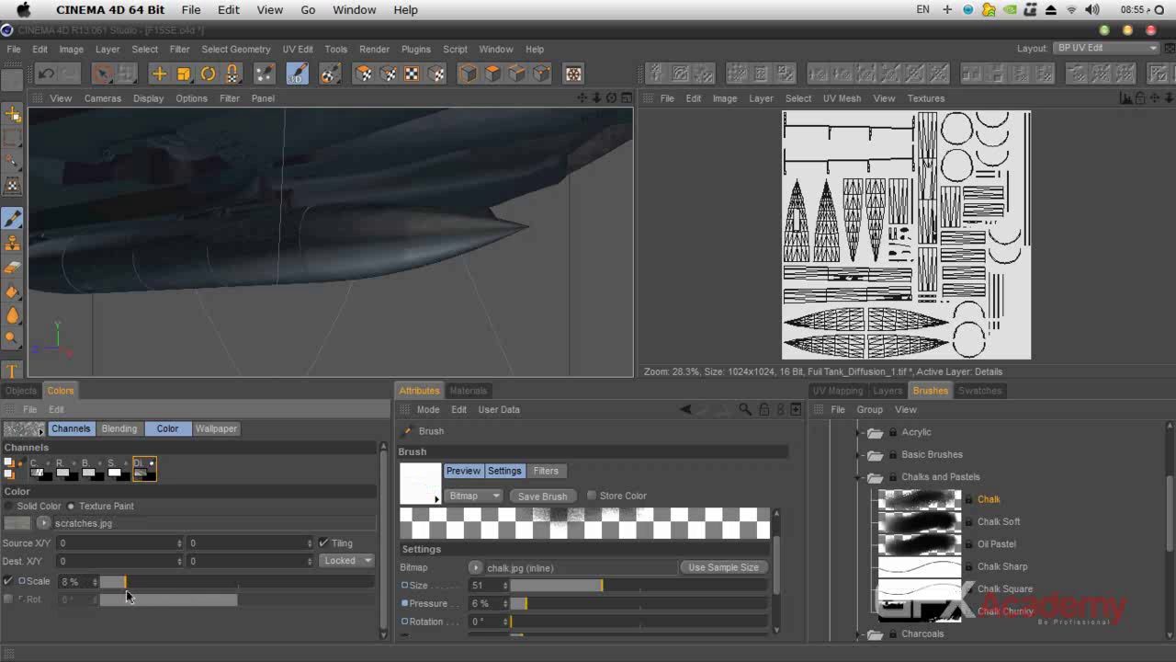
Step: Try painting diffusion scratches on the fuel tank's pointed end with the Chalk brush at 6 % pressure
click(452, 244)
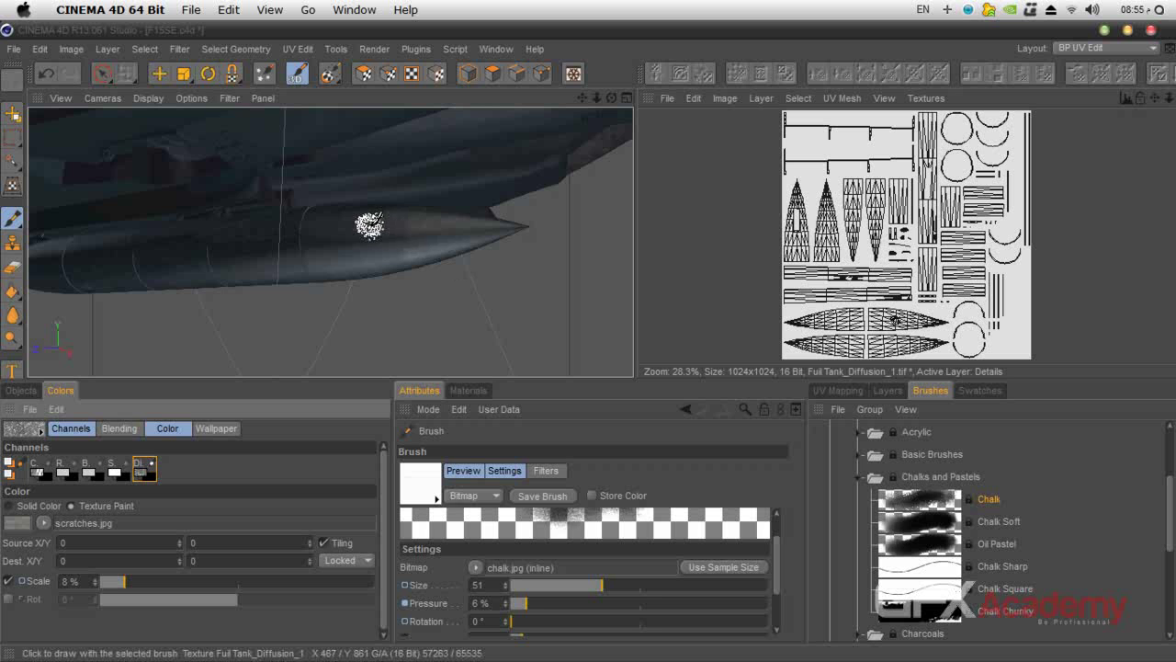
alt+right_drag(371, 245, 549, 503)
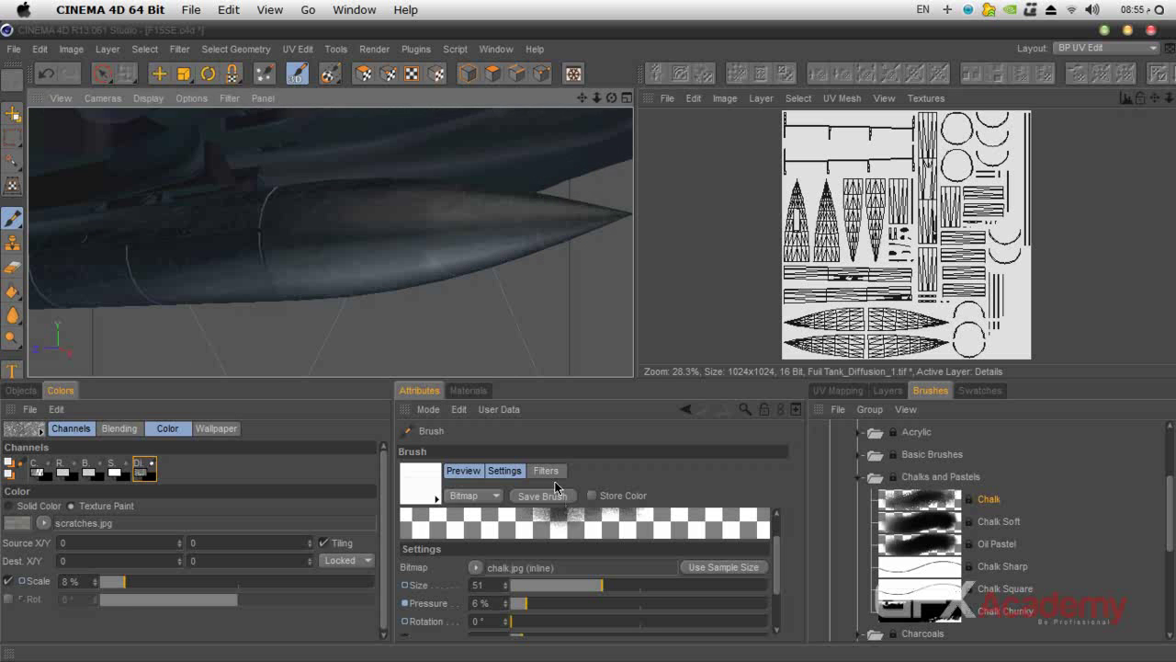
click(467, 390)
click(432, 390)
click(907, 508)
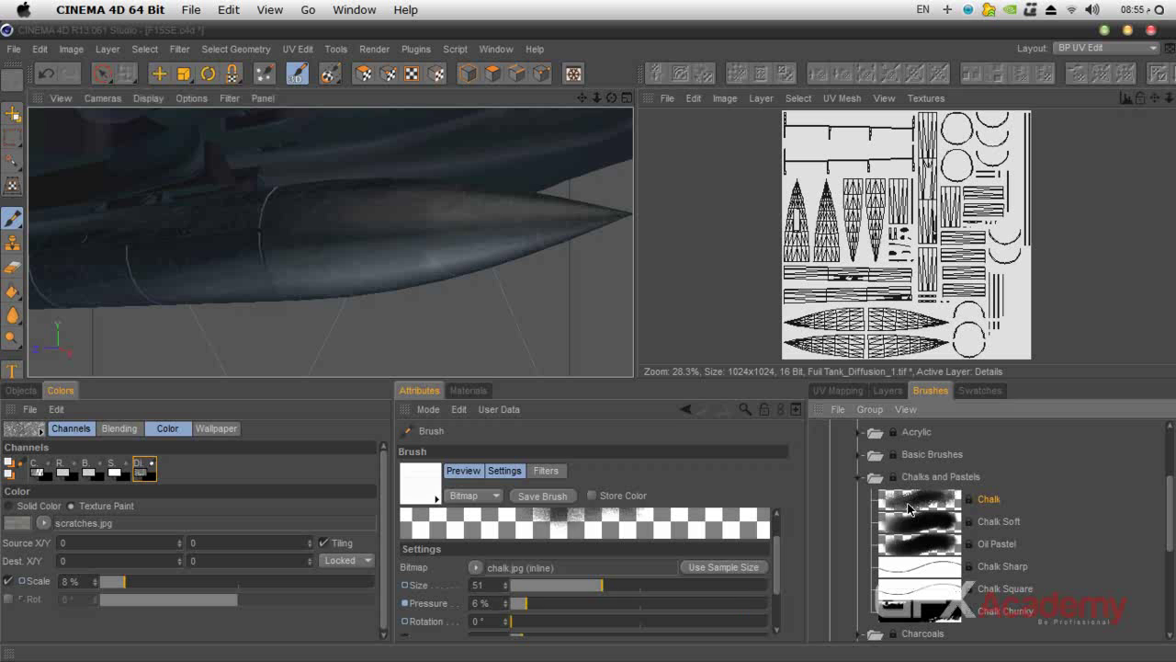
click(740, 602)
drag(691, 607, 529, 608)
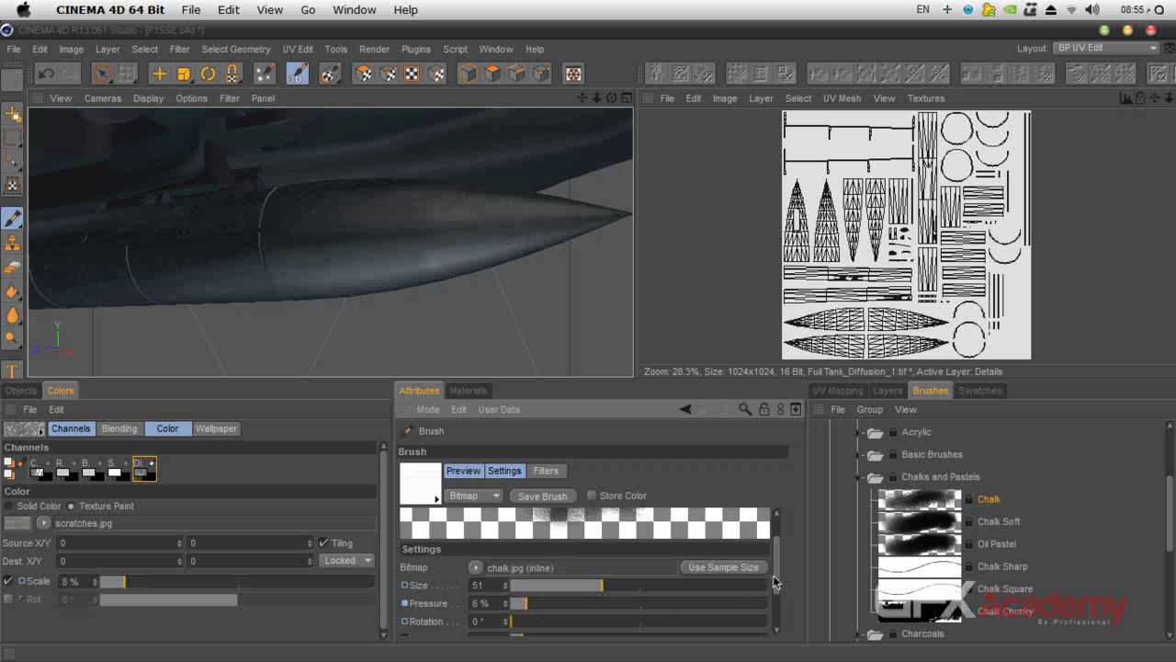
scroll(775, 581, up, 2)
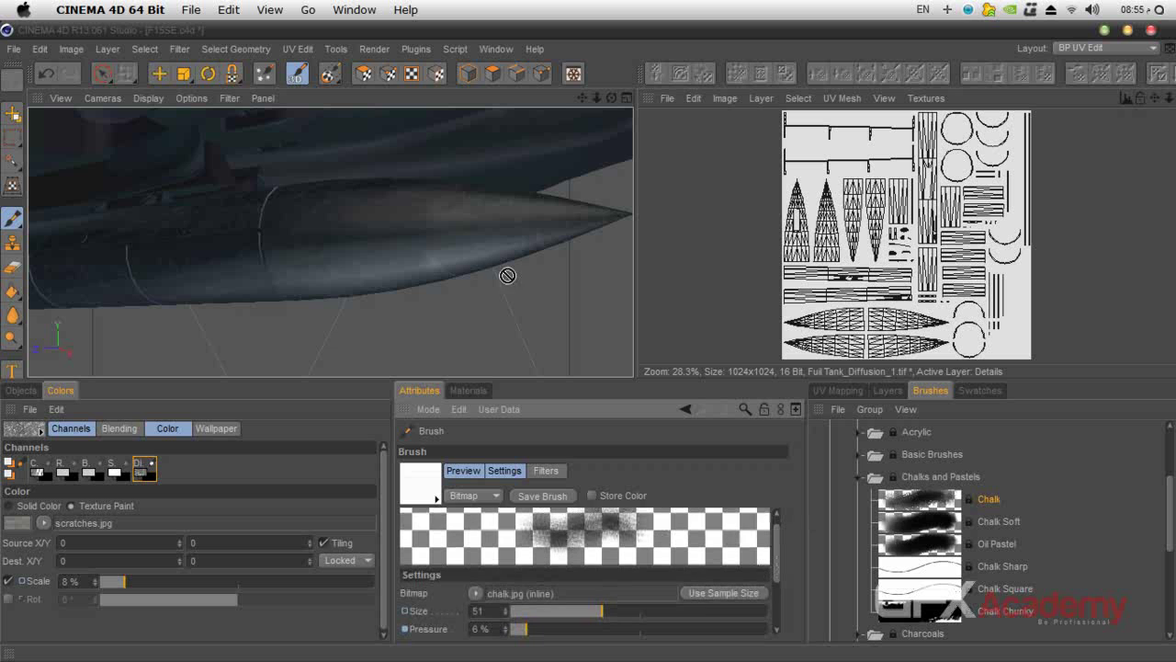
drag(491, 215, 441, 196)
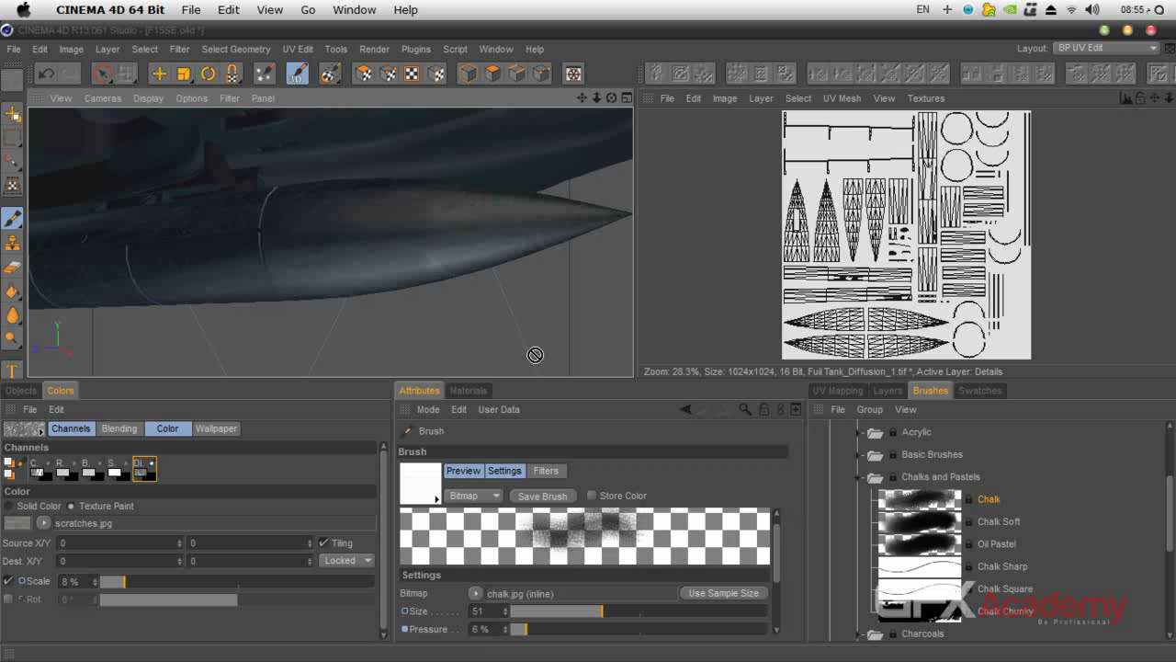
Step: Raise the Chalk brush's pressure to 71 %, apply its sample size, test a stroke on the tank and undo it
mouse_move(599, 614)
mouse_down()
mouse_move(630, 614)
mouse_move(581, 615)
mouse_move(544, 632)
mouse_move(576, 632)
mouse_up()
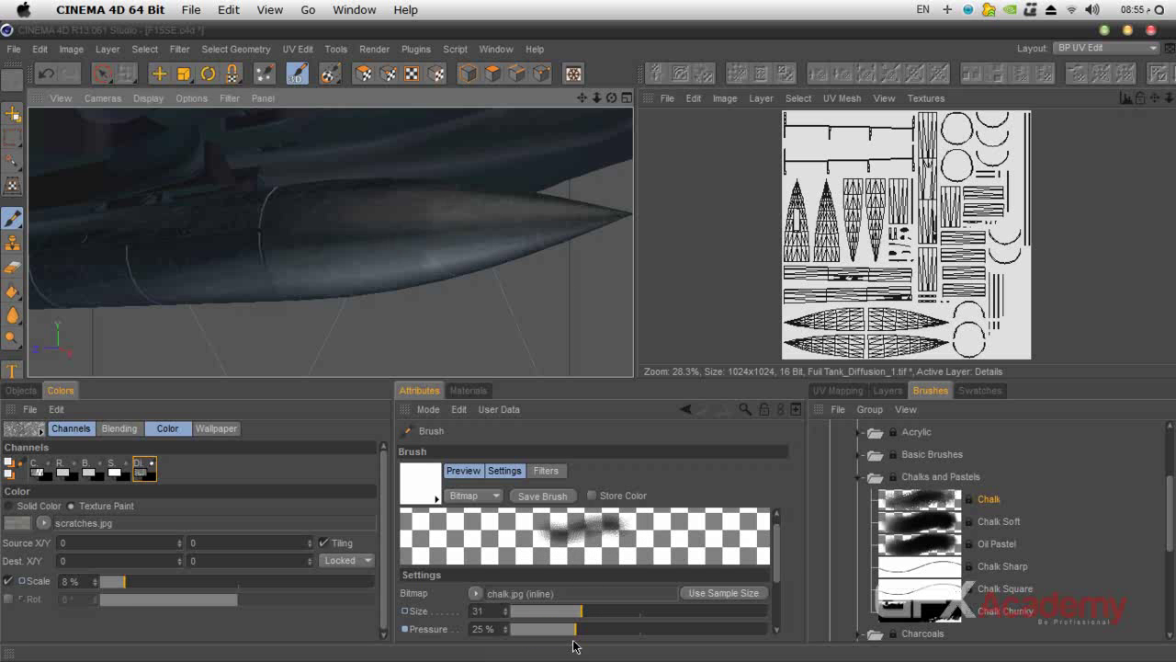
drag(573, 634, 608, 632)
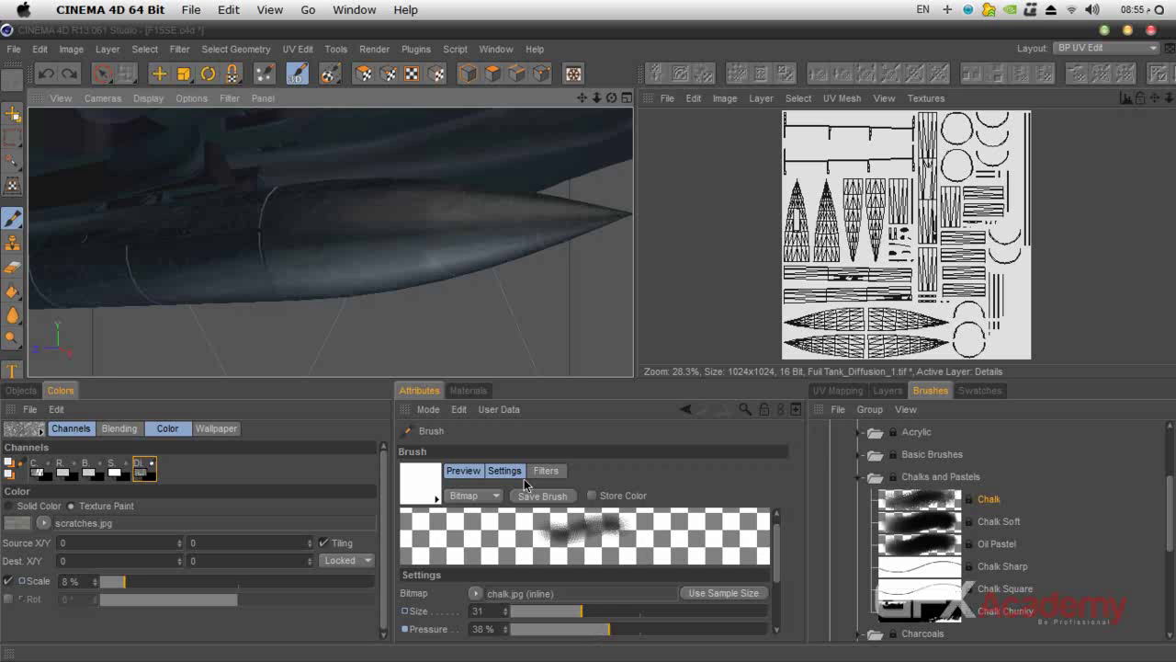
drag(608, 628, 693, 628)
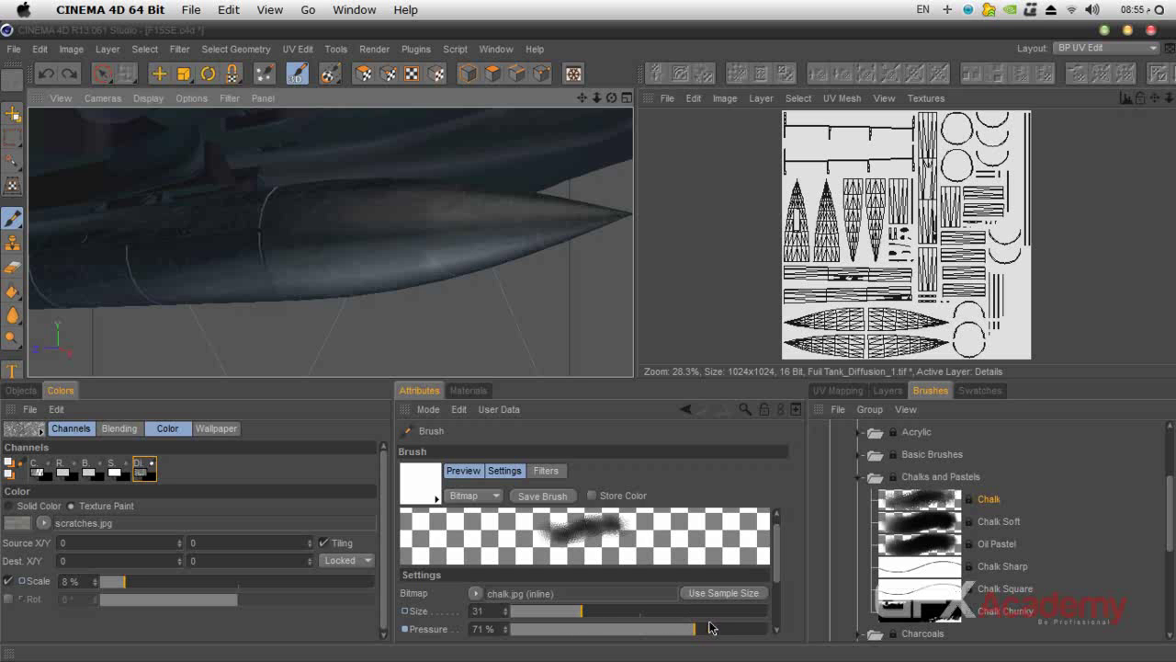
click(718, 594)
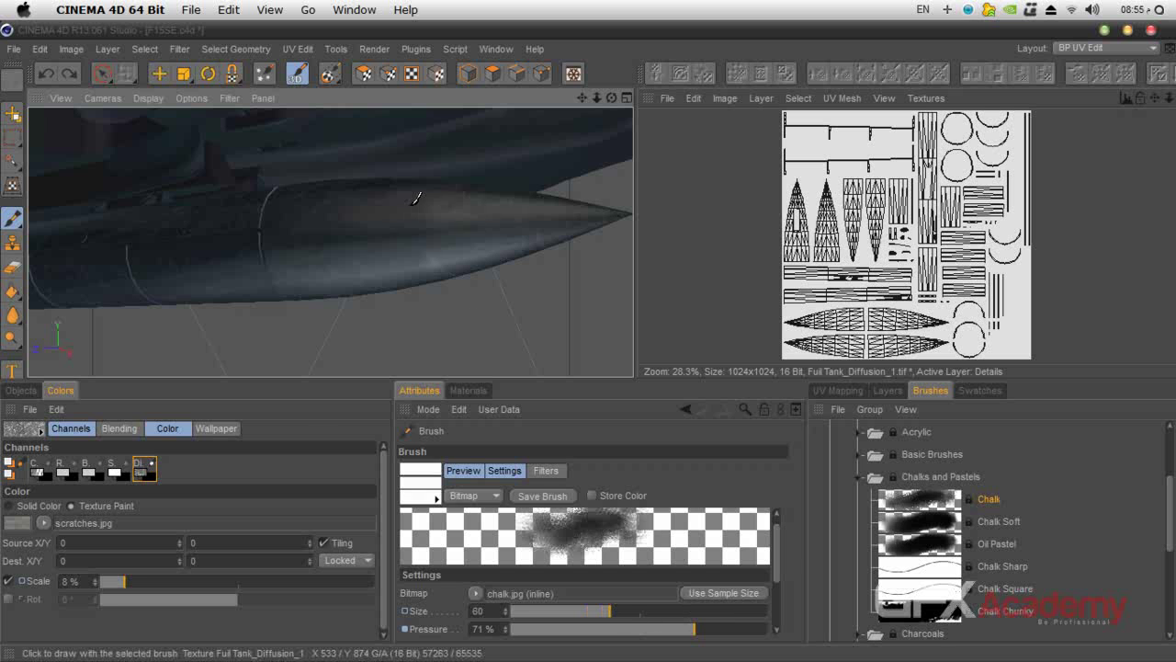
click(440, 262)
key(super+z)
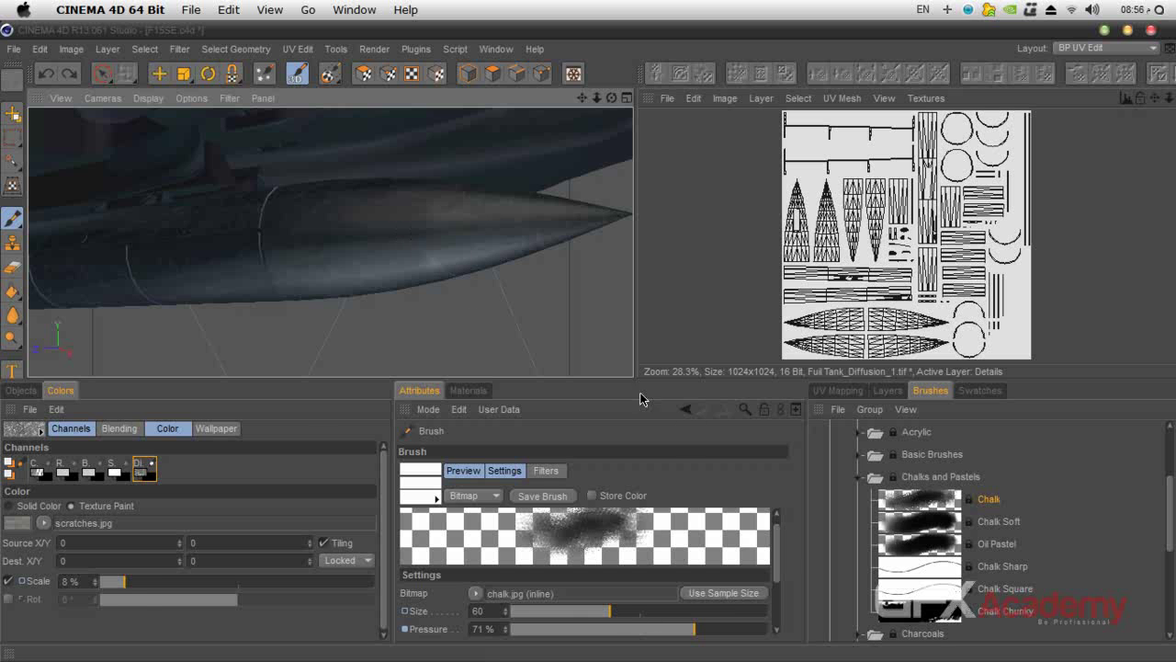
Step: Browse the Oil and Pencils brush presets and choose the Pencil Tablet Medium brush
click(887, 390)
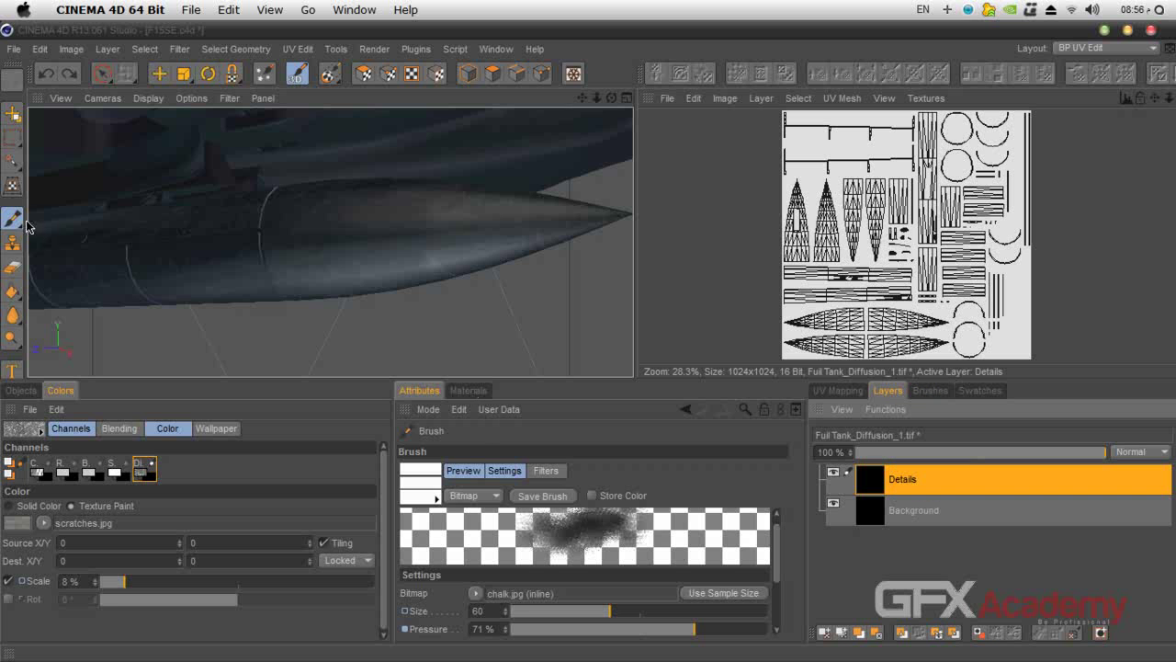
click(930, 390)
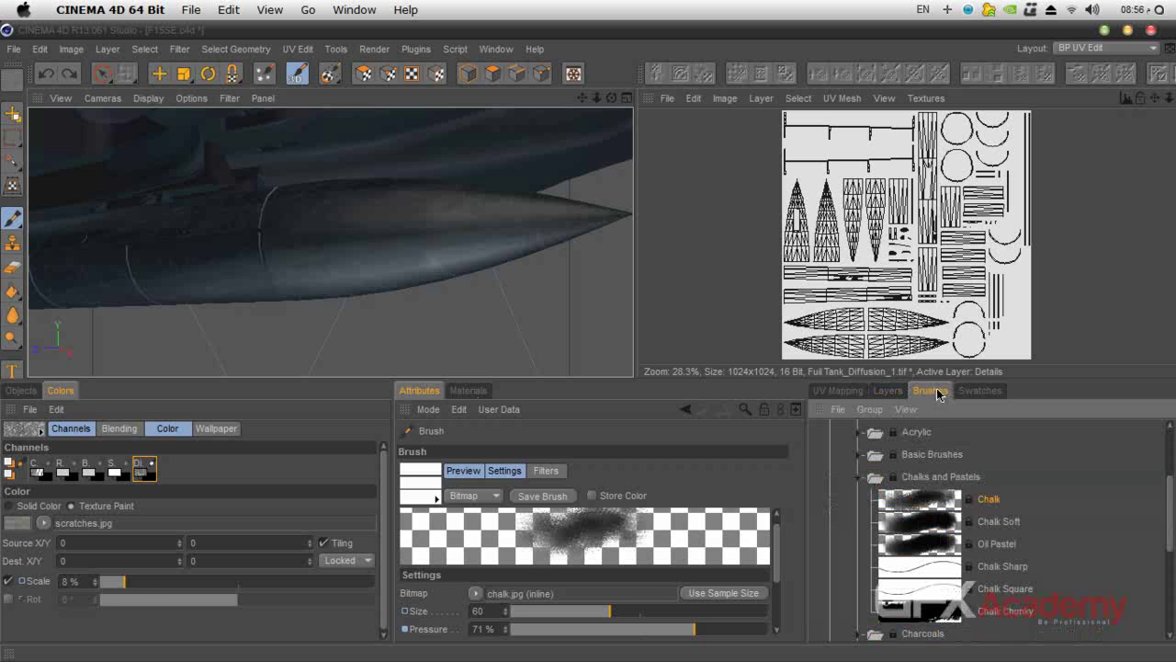
click(858, 477)
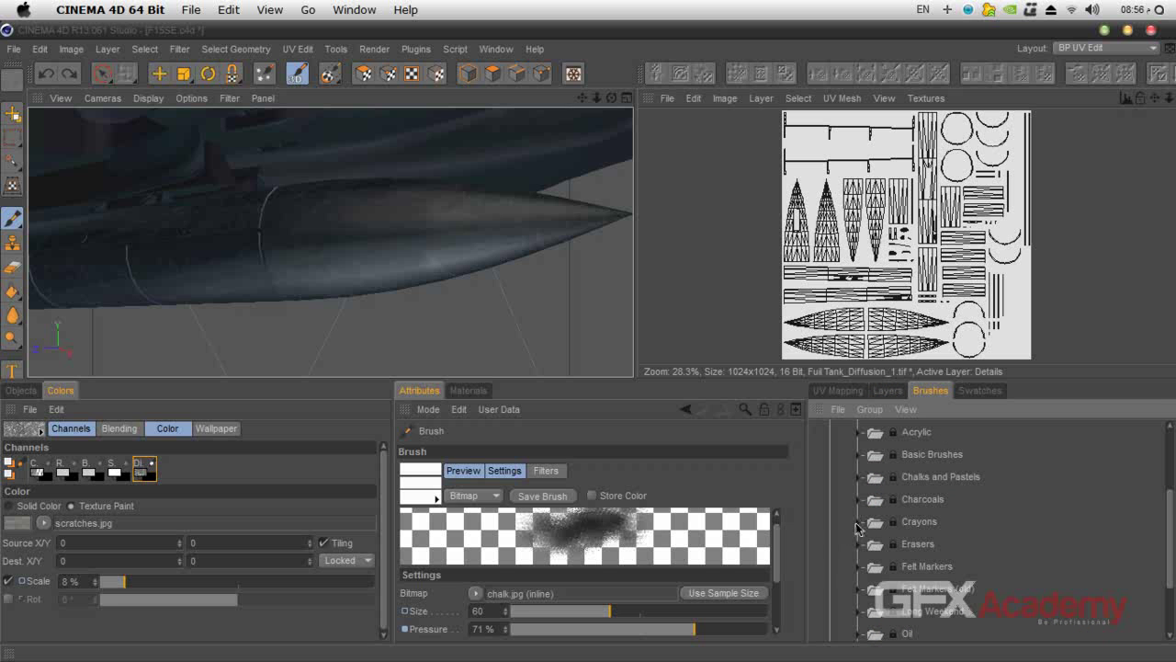
click(860, 633)
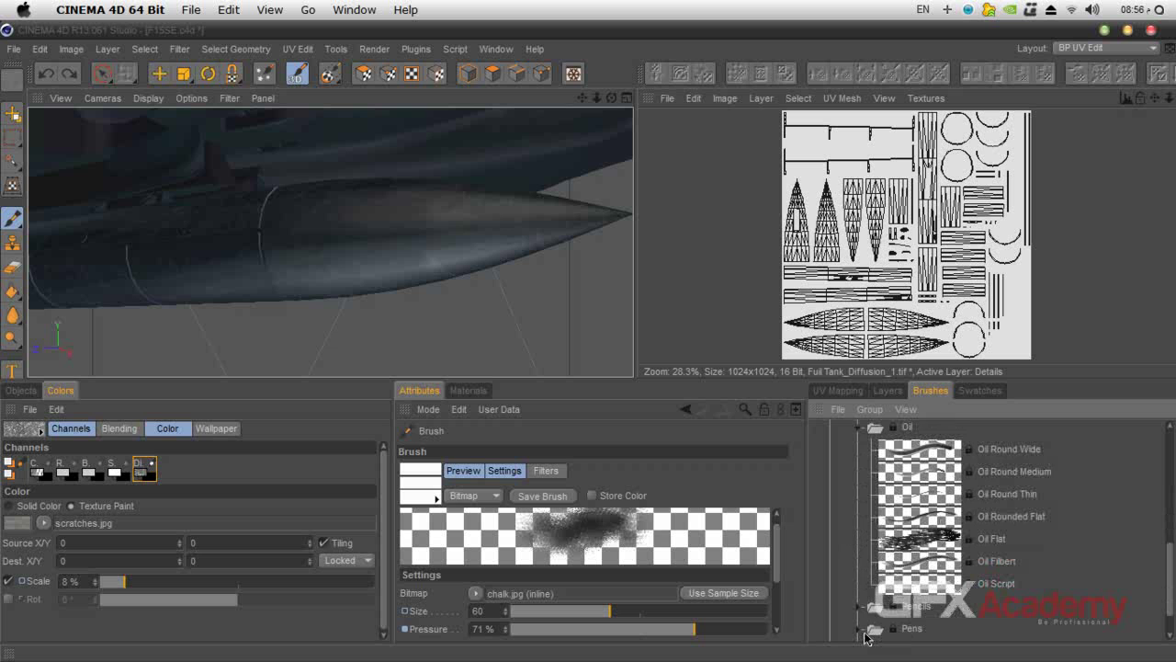
scroll(913, 589, down, 2)
click(860, 585)
click(860, 585)
click(859, 562)
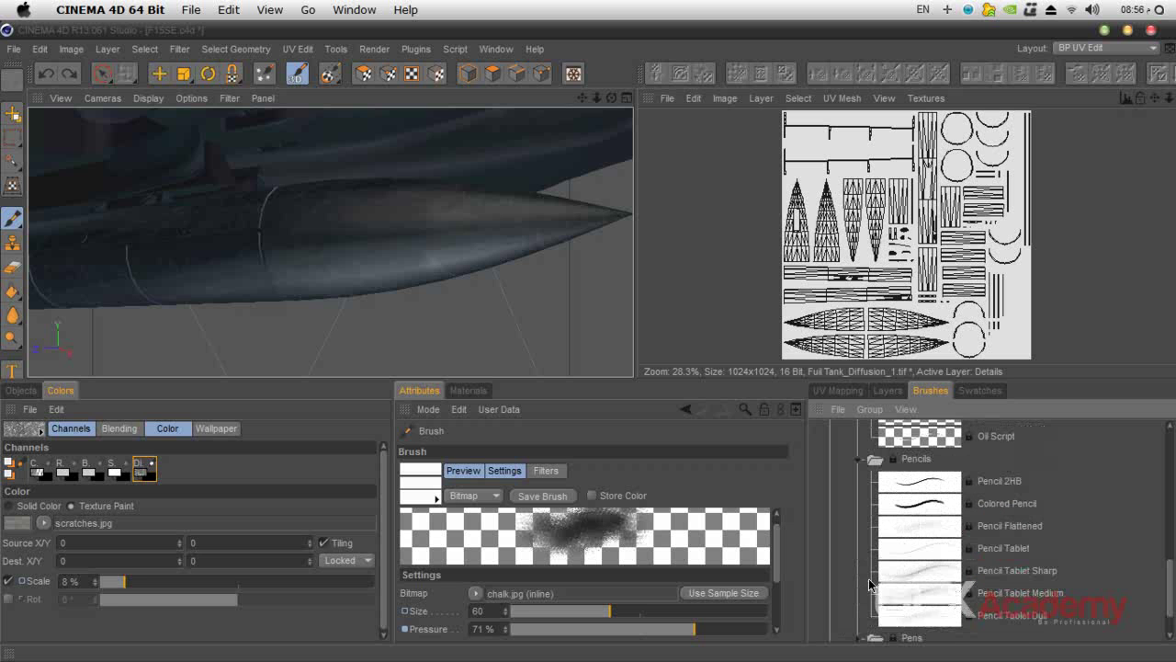
click(921, 601)
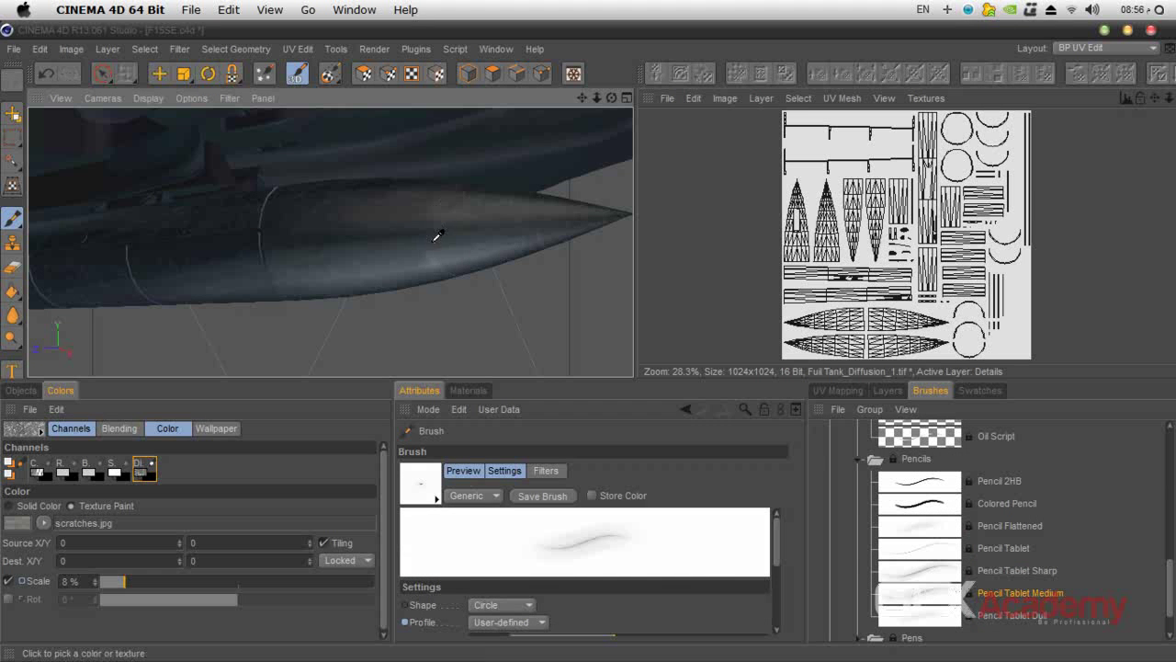
Step: Choose the Charcoal brush from the Standard Tools presets and lower its pressure to 23 %
scroll(958, 503, up, 10)
click(842, 475)
click(842, 475)
click(858, 498)
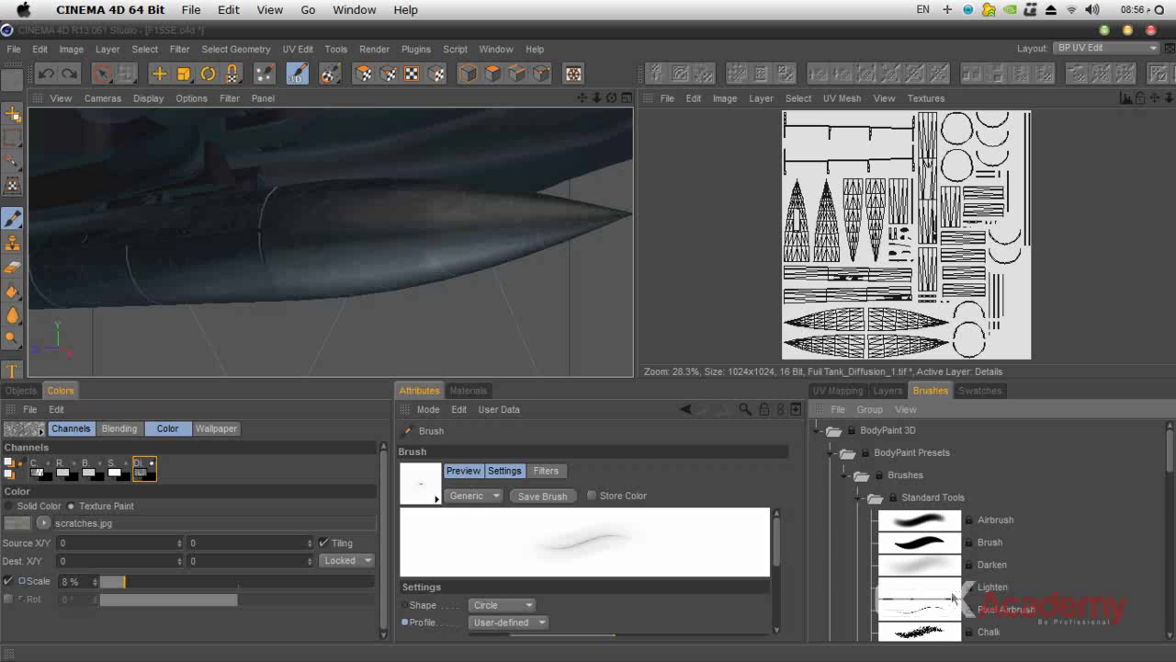
click(926, 637)
scroll(1037, 580, down, 3)
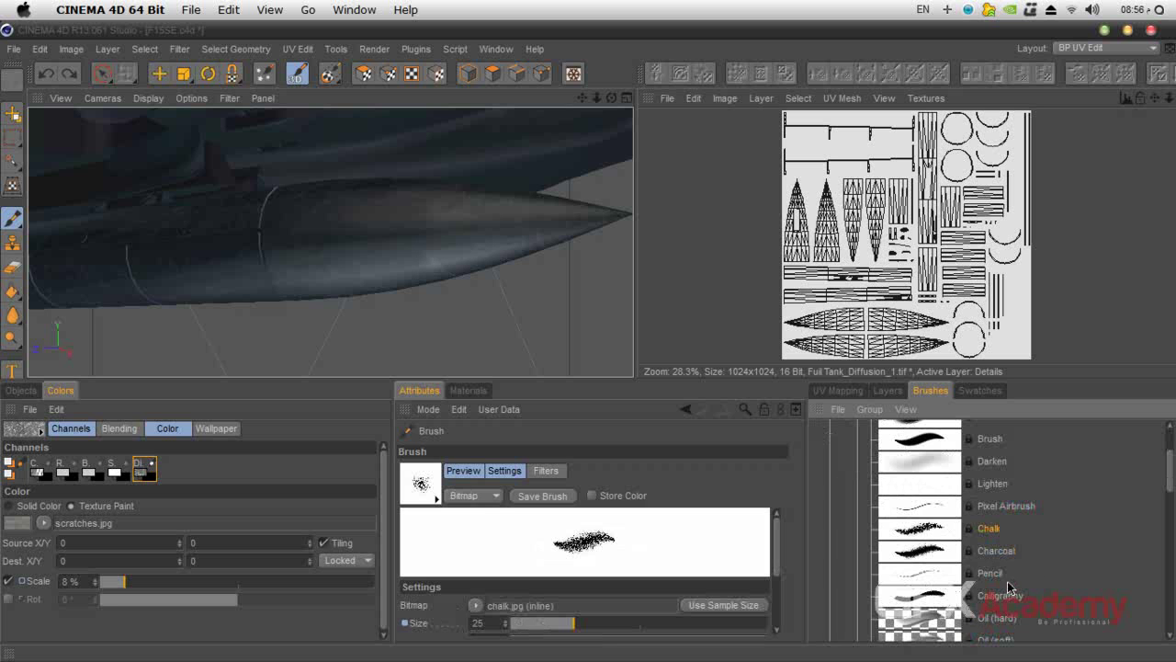
click(928, 553)
scroll(772, 551, down, 2)
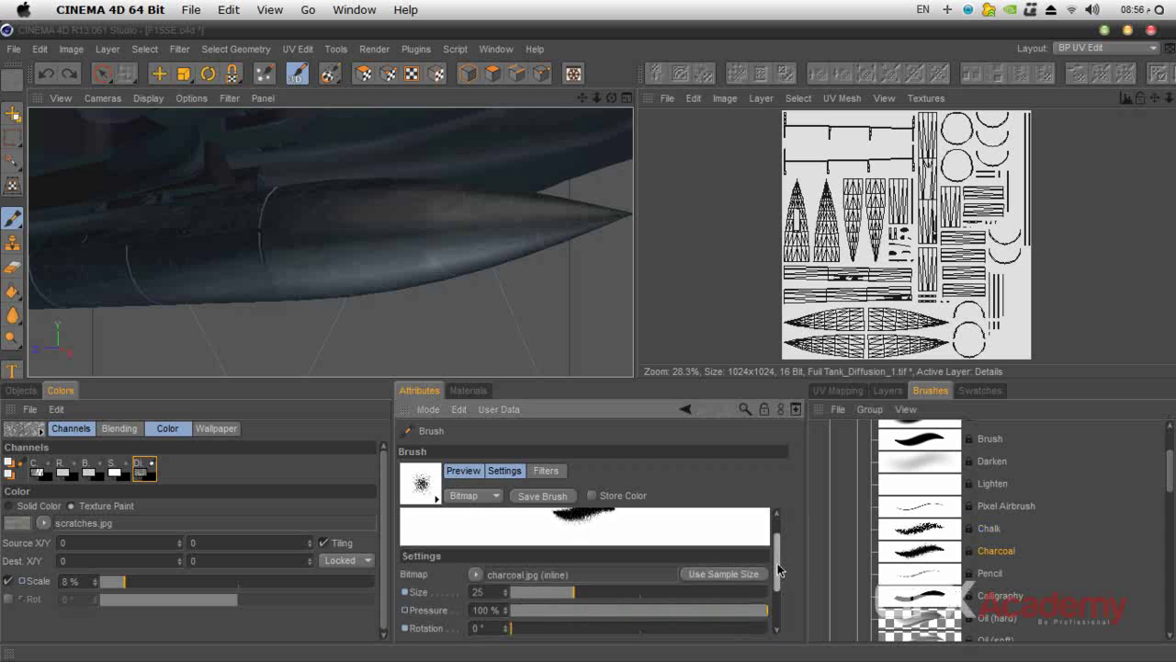
drag(765, 610, 568, 617)
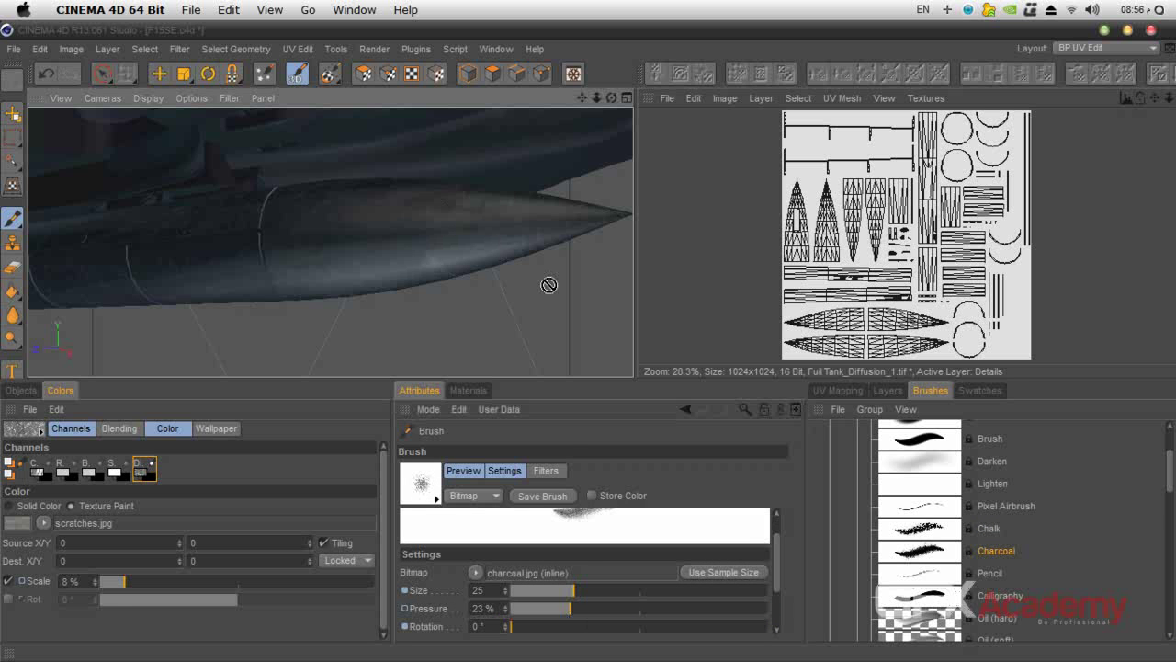
Step: Paint scratches over the right-hand tips of the two long pointed fuel tank shells in the UV texture
drag(582, 98, 490, 131)
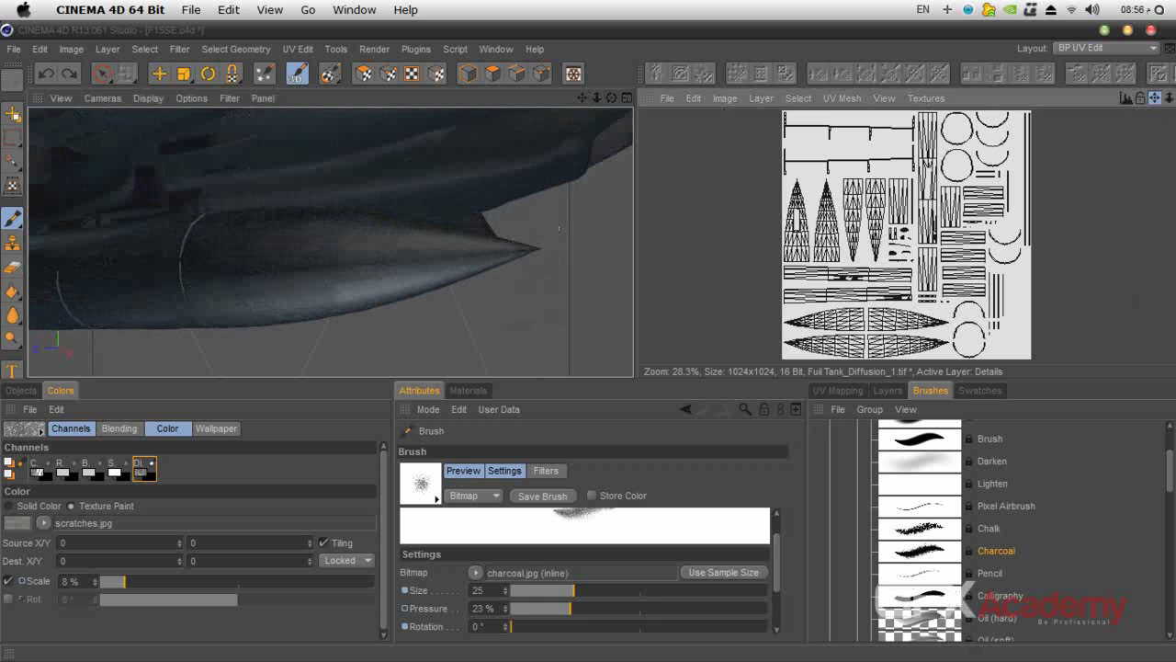
scroll(919, 305, up, 5)
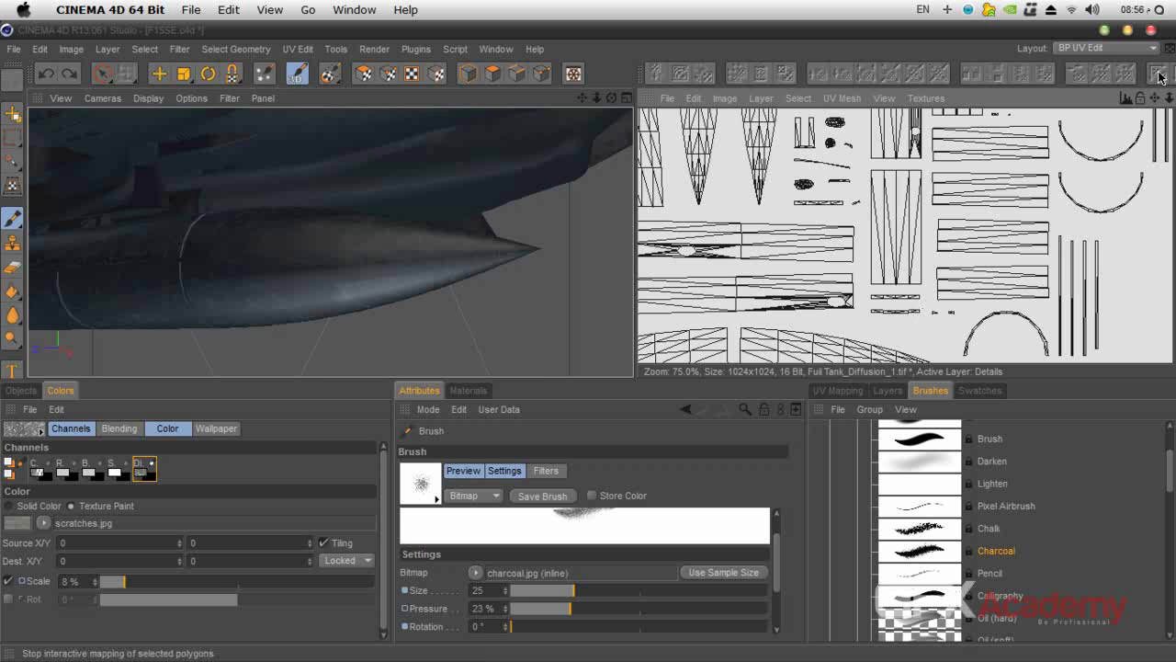
drag(1154, 97, 1153, 0)
drag(976, 274, 914, 246)
mouse_move(946, 308)
mouse_down()
mouse_move(905, 303)
mouse_move(935, 306)
mouse_up()
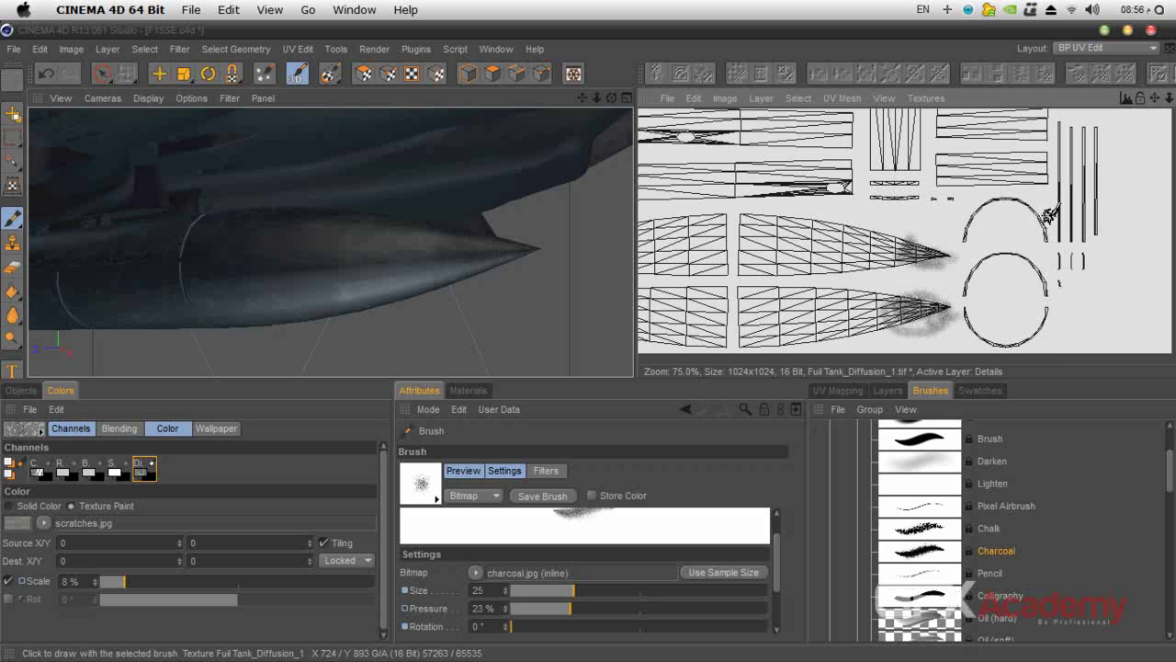
Step: Paint scratches over the left-hand tips of the two tank shells in the UV texture and on the tank's pointed end
mouse_move(1154, 97)
mouse_down()
mouse_move(1172, 88)
mouse_move(1175, 41)
mouse_up()
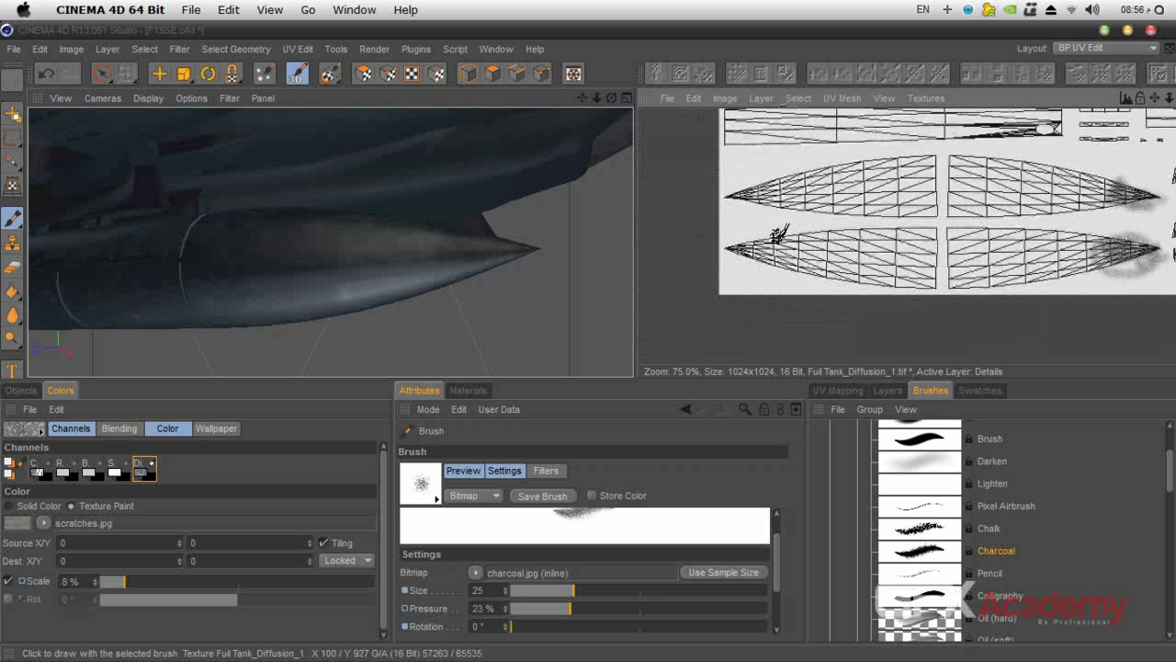
drag(756, 248, 737, 240)
drag(774, 192, 752, 188)
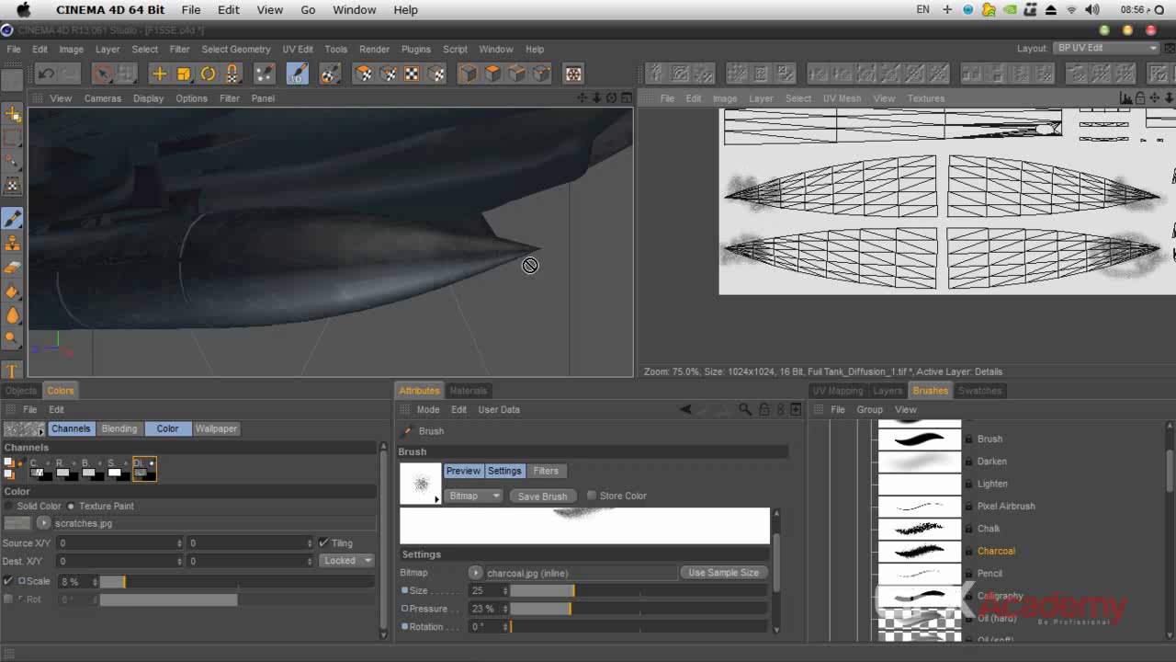
drag(504, 260, 511, 253)
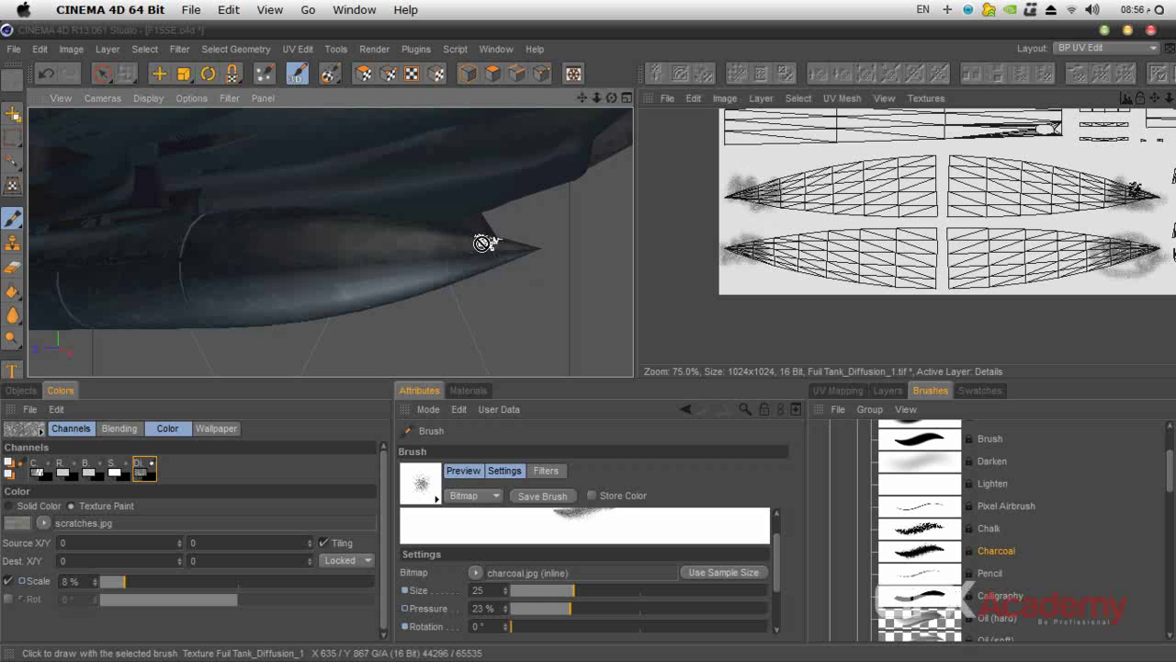
Step: Paint diffusion scratches around the seam ring where one pointed end of the fuel tank meets its body
drag(611, 97, 55, 280)
scroll(472, 246, down, 4)
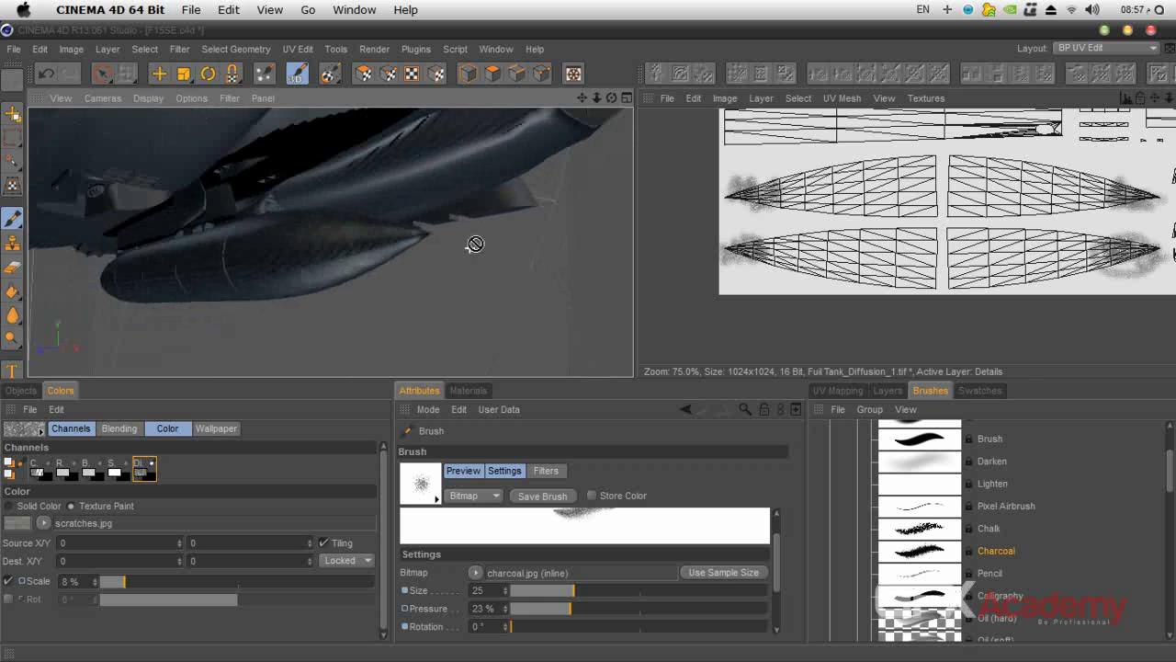
drag(612, 98, 257, 260)
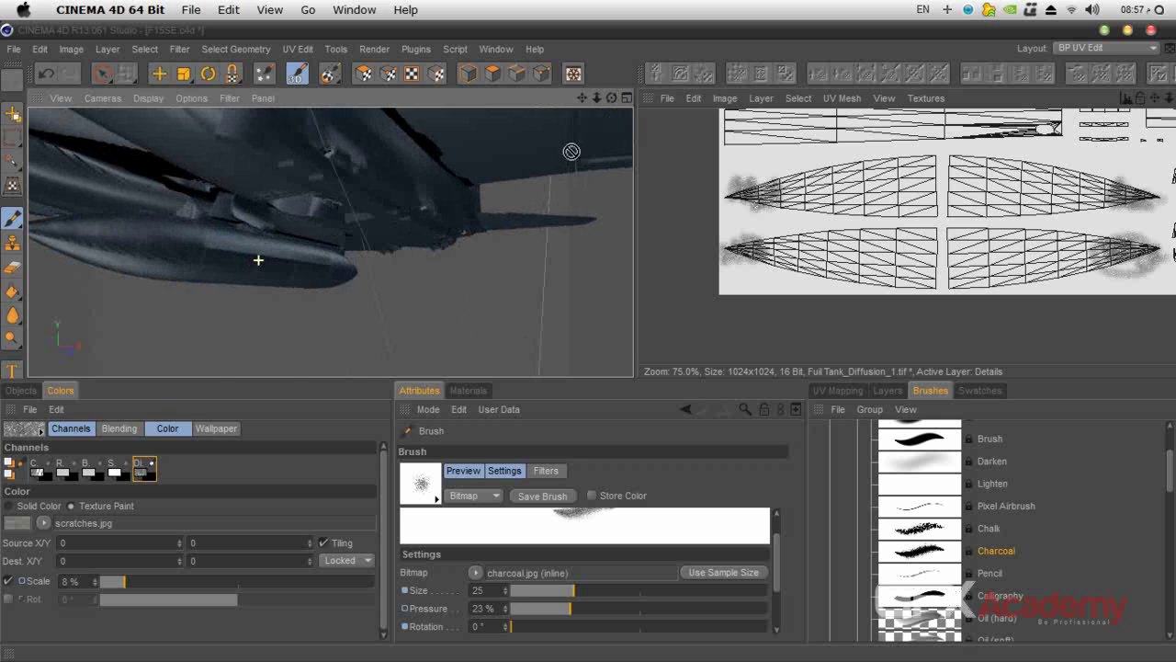
mouse_move(581, 97)
mouse_down()
mouse_move(330, 242)
mouse_move(363, 239)
mouse_up()
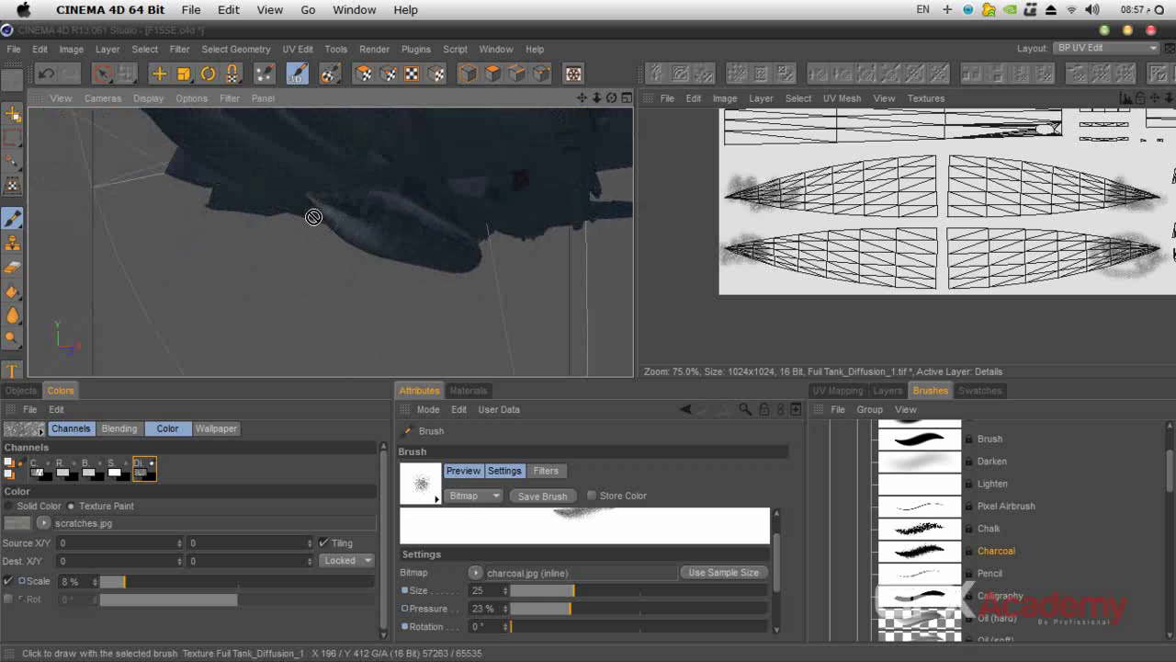
drag(611, 97, 559, 257)
scroll(543, 269, up, 3)
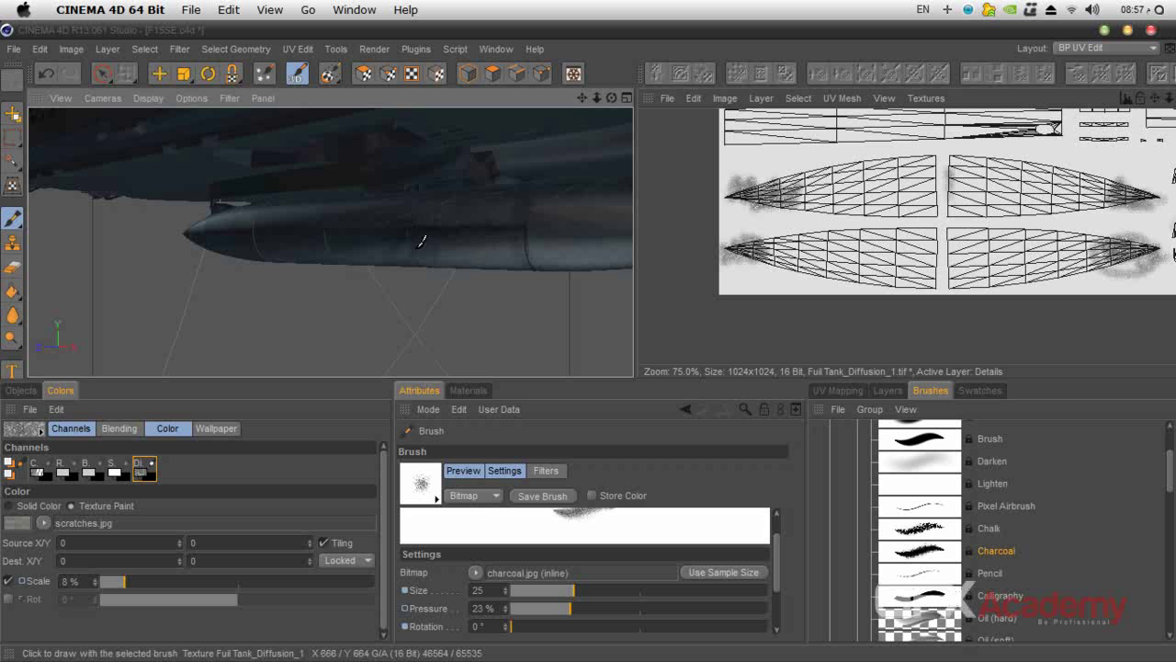
mouse_move(270, 268)
mouse_down()
mouse_move(258, 197)
mouse_move(257, 229)
mouse_up()
Step: Paint diffusion scratches around the seam at the fuel tank's opposite end cone
drag(612, 98, 380, 230)
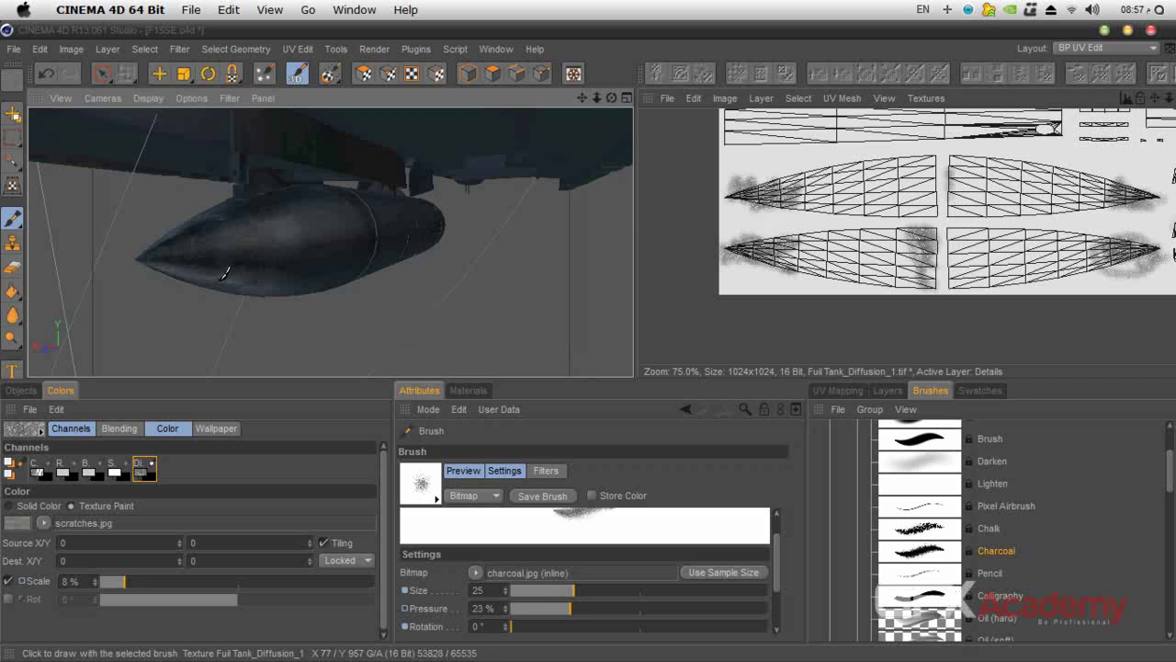
mouse_move(611, 97)
mouse_down()
mouse_move(381, 229)
mouse_move(551, 200)
mouse_up()
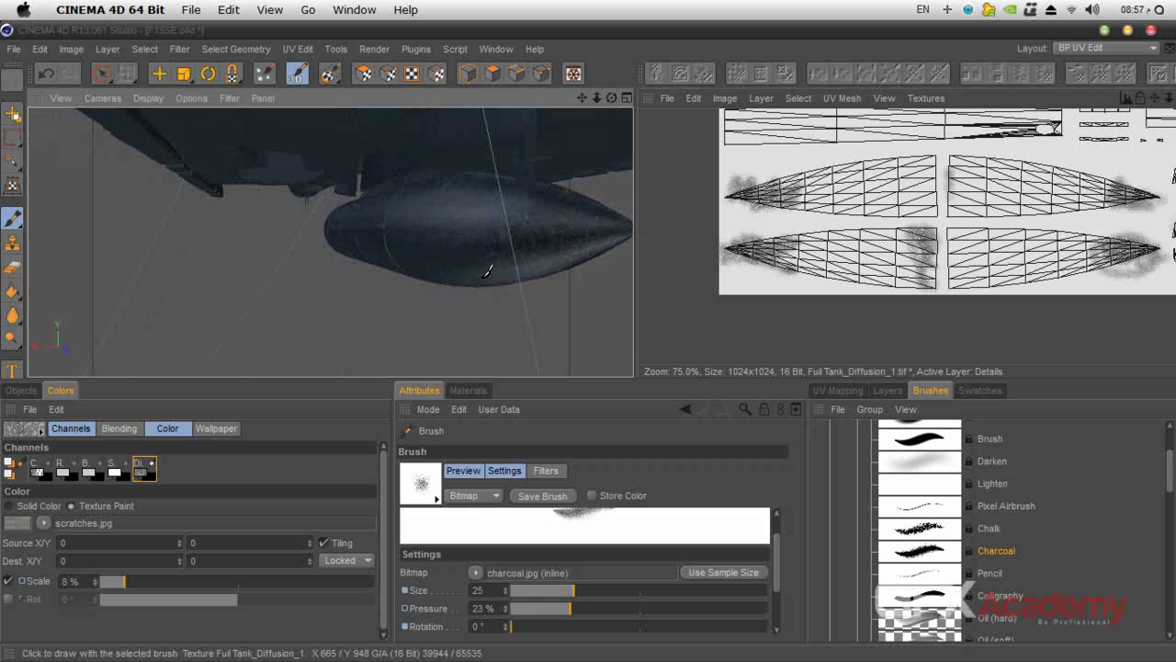
mouse_move(385, 230)
mouse_down()
mouse_move(392, 265)
mouse_move(424, 263)
mouse_up()
Step: Paint darker scratches along the panel seams of the fuel tank's middle body and the adjoining end cone
mouse_move(611, 97)
mouse_down()
mouse_move(380, 229)
mouse_move(617, 139)
mouse_up()
drag(542, 221, 294, 222)
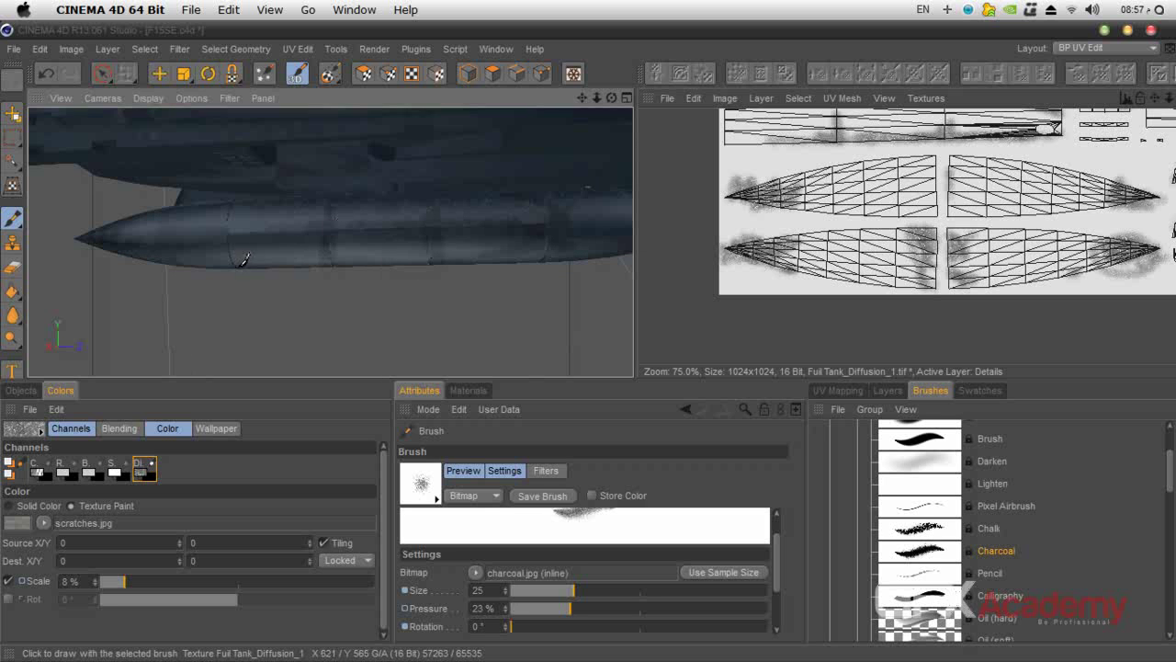
drag(201, 218, 235, 254)
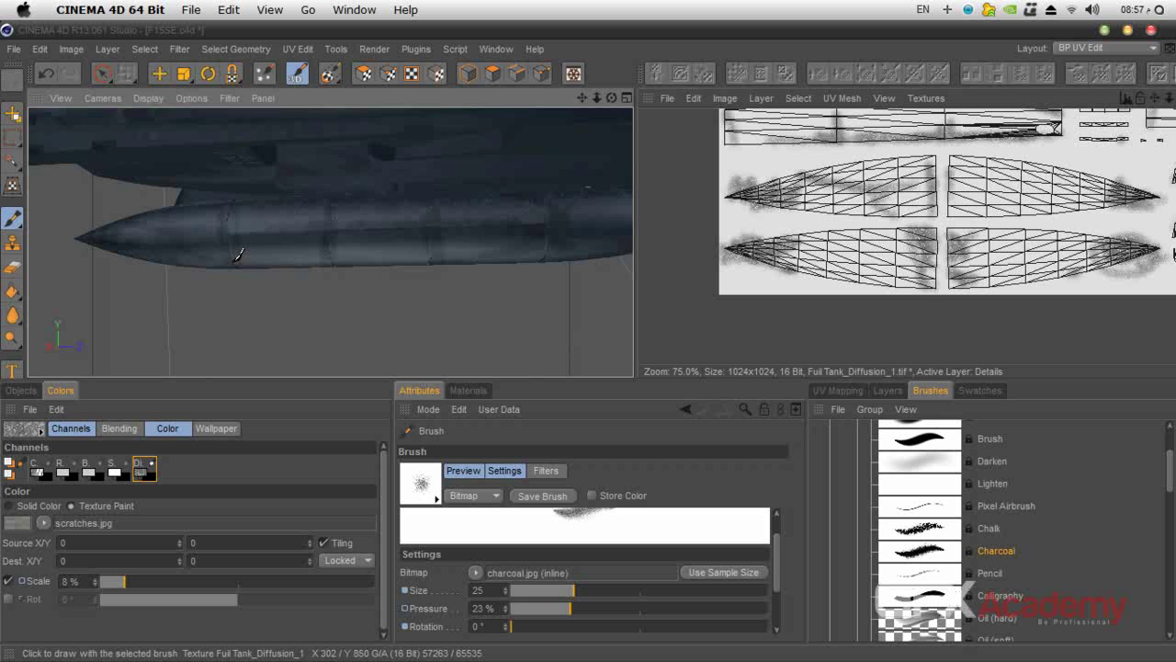
Step: Render the jet from the side in the Picture Viewer to check the fuel tank's scratches, and close the render
mouse_move(611, 98)
mouse_down()
mouse_move(381, 229)
mouse_move(474, 229)
mouse_up()
scroll(475, 228, down, 8)
mouse_move(582, 98)
mouse_down()
mouse_move(447, 140)
mouse_move(597, 103)
mouse_up()
key(shift+r)
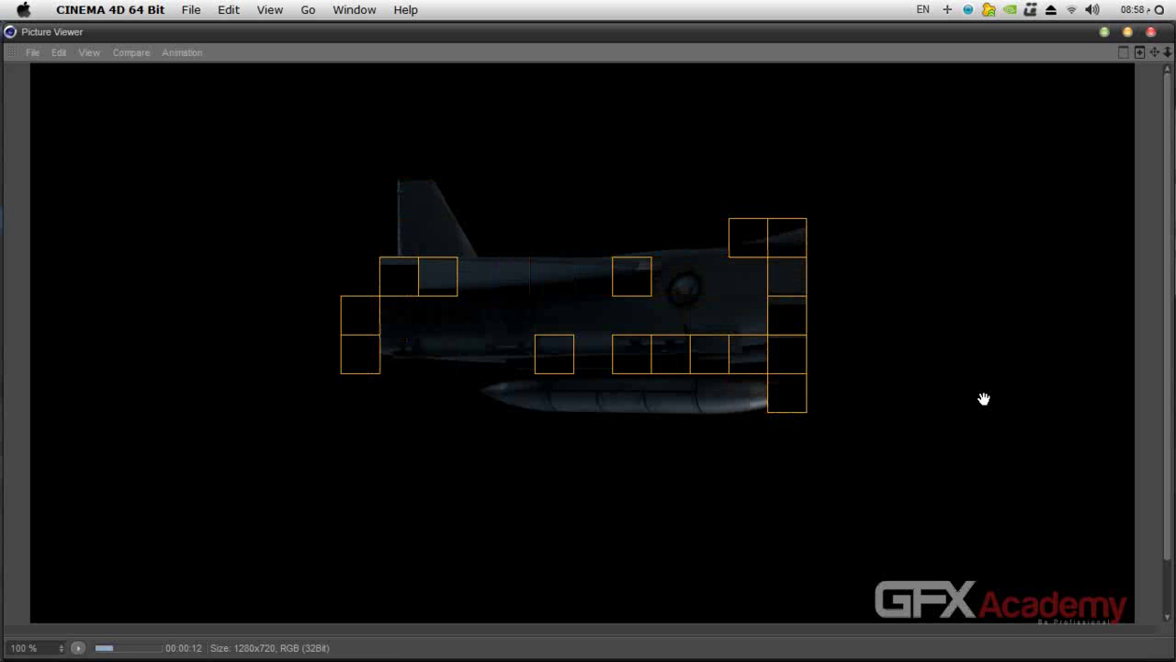
click(1152, 33)
click(608, 407)
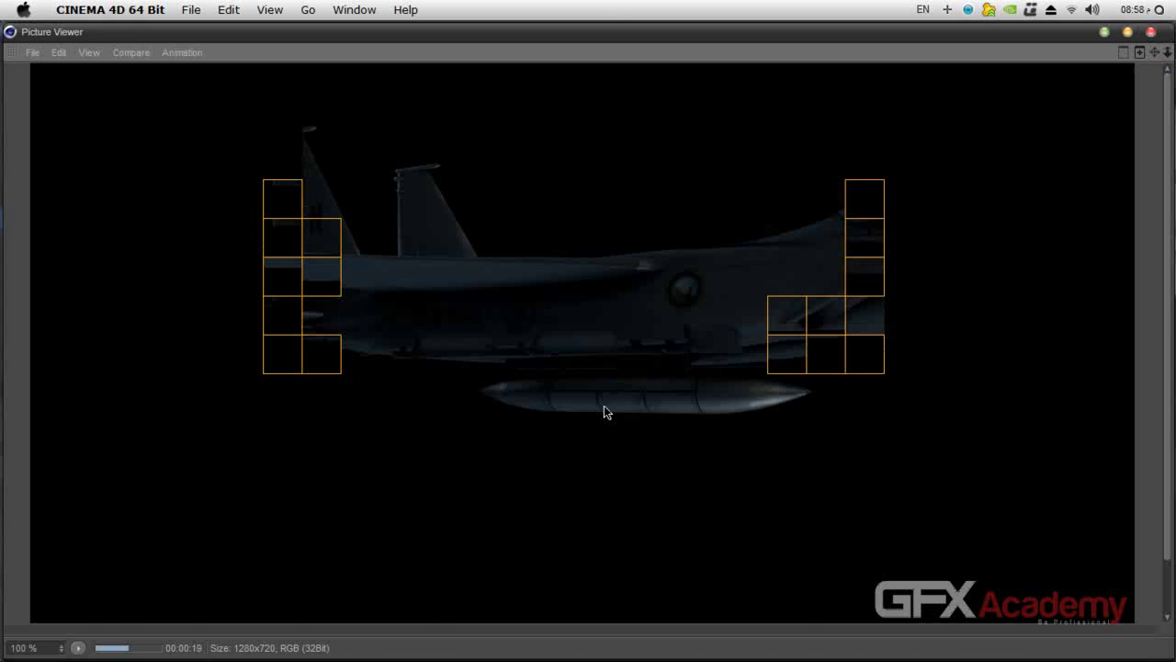
Step: Set the fuel tank diffusion texture's Details layer to Multiply blending at 71% opacity
click(887, 394)
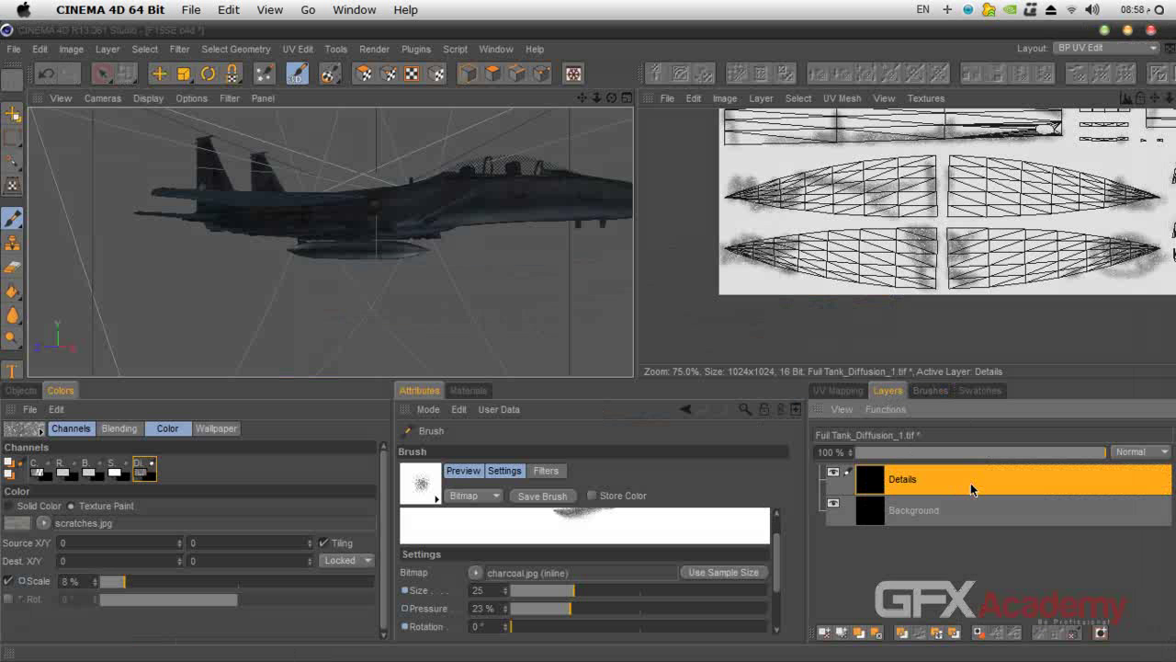
click(1142, 455)
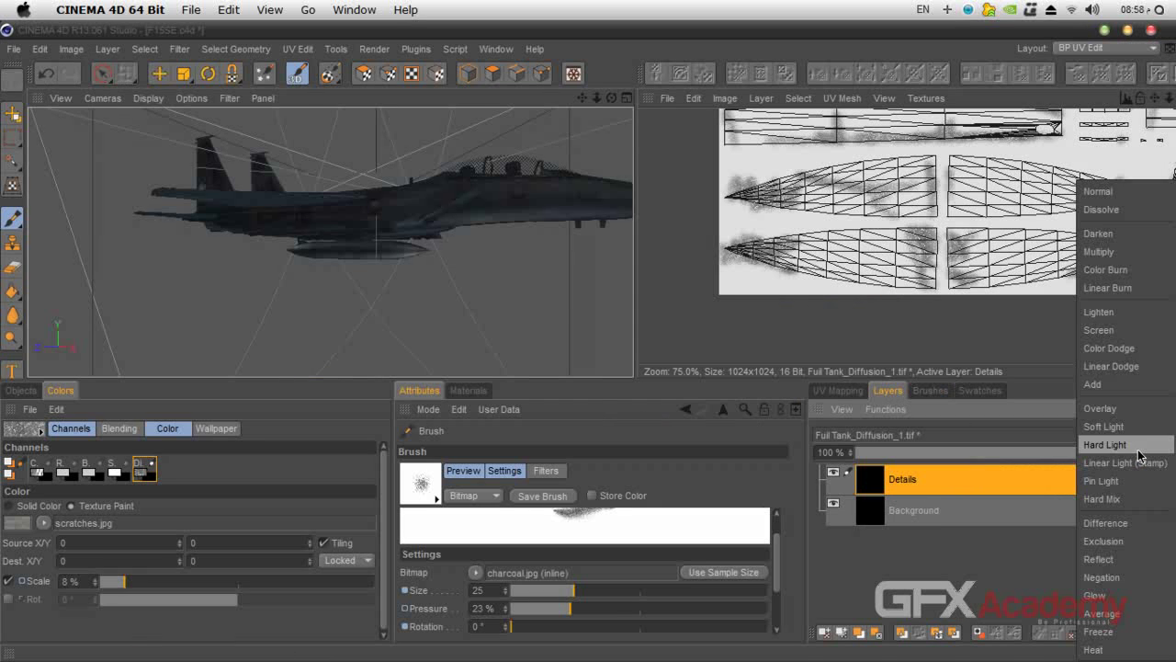
click(1117, 248)
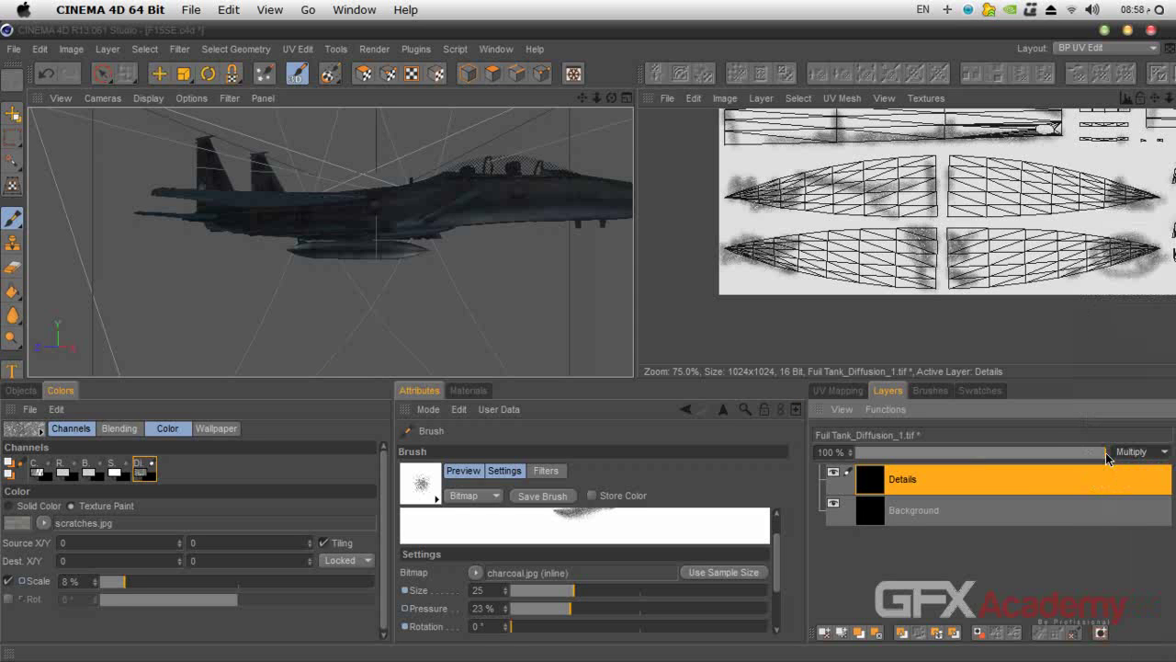
drag(1105, 457, 1035, 460)
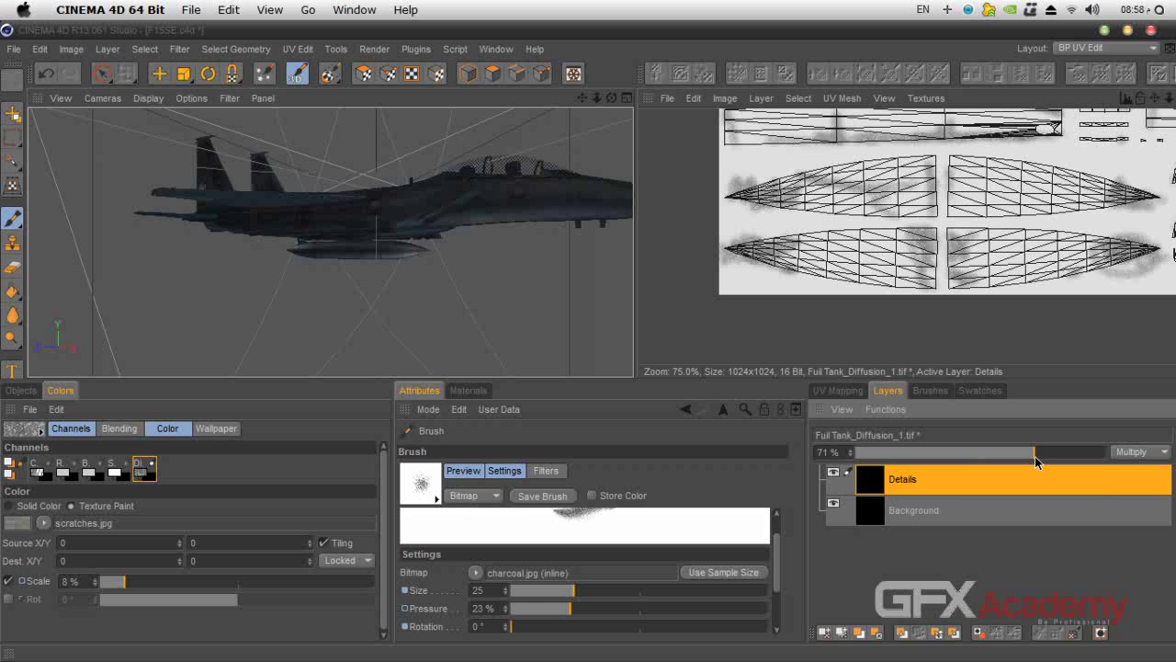
Step: Reduce the opacity of the Deatils layer in the fuel tank's specular color texture to 43%
drag(583, 98, 518, 122)
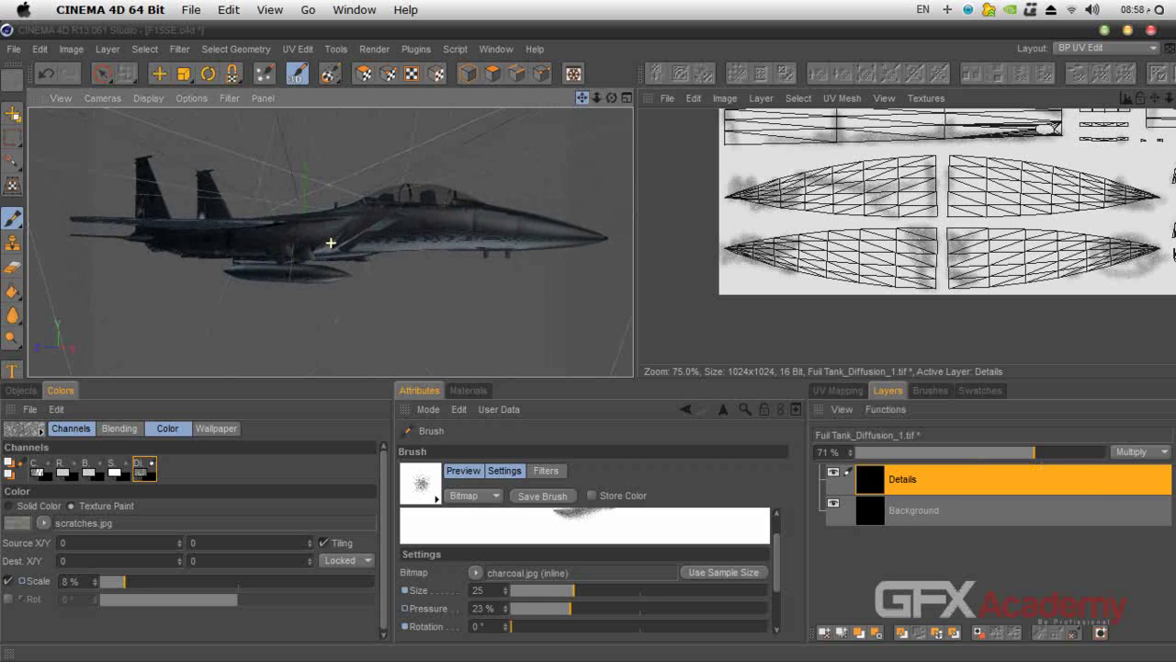
click(466, 389)
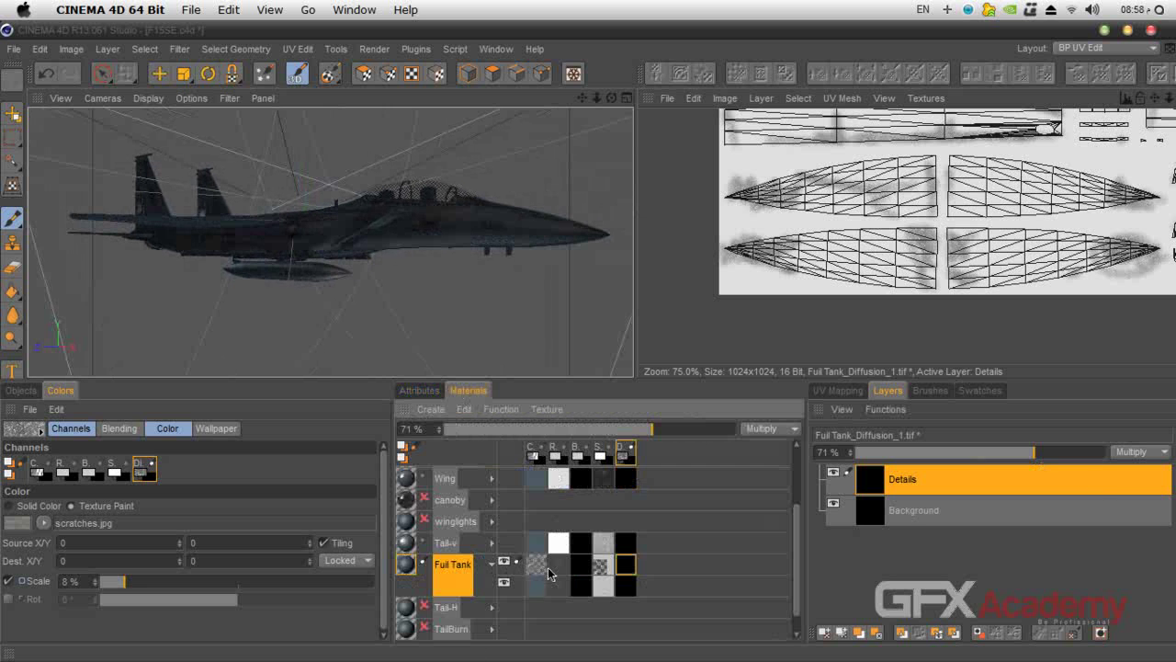
click(600, 564)
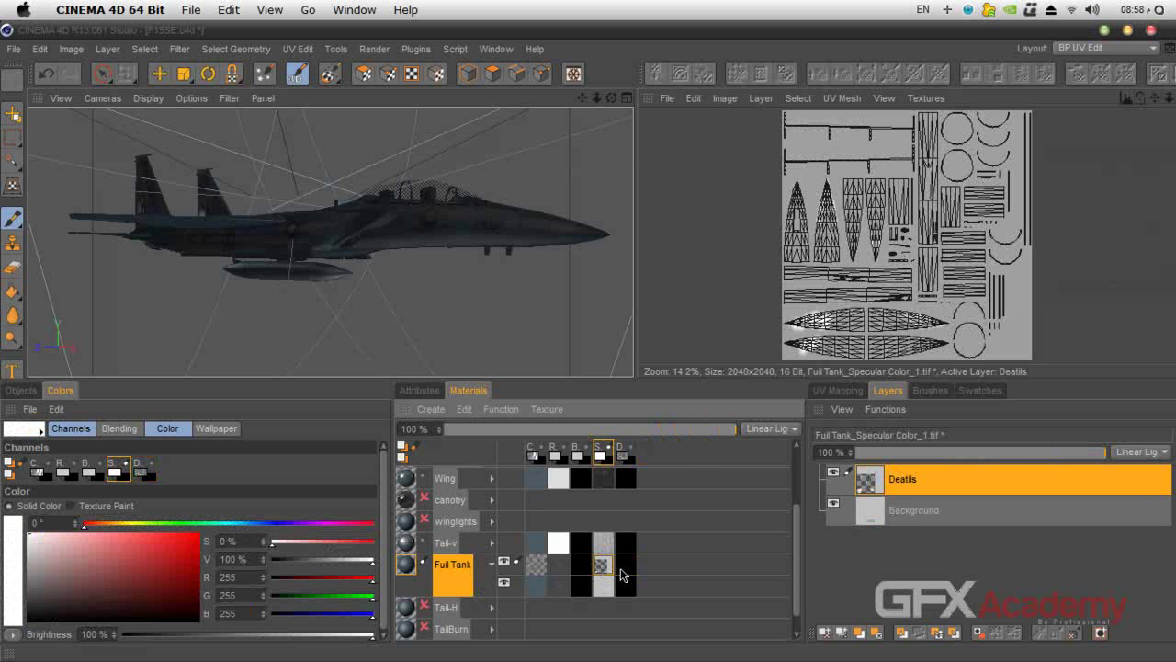
drag(1083, 452, 1015, 456)
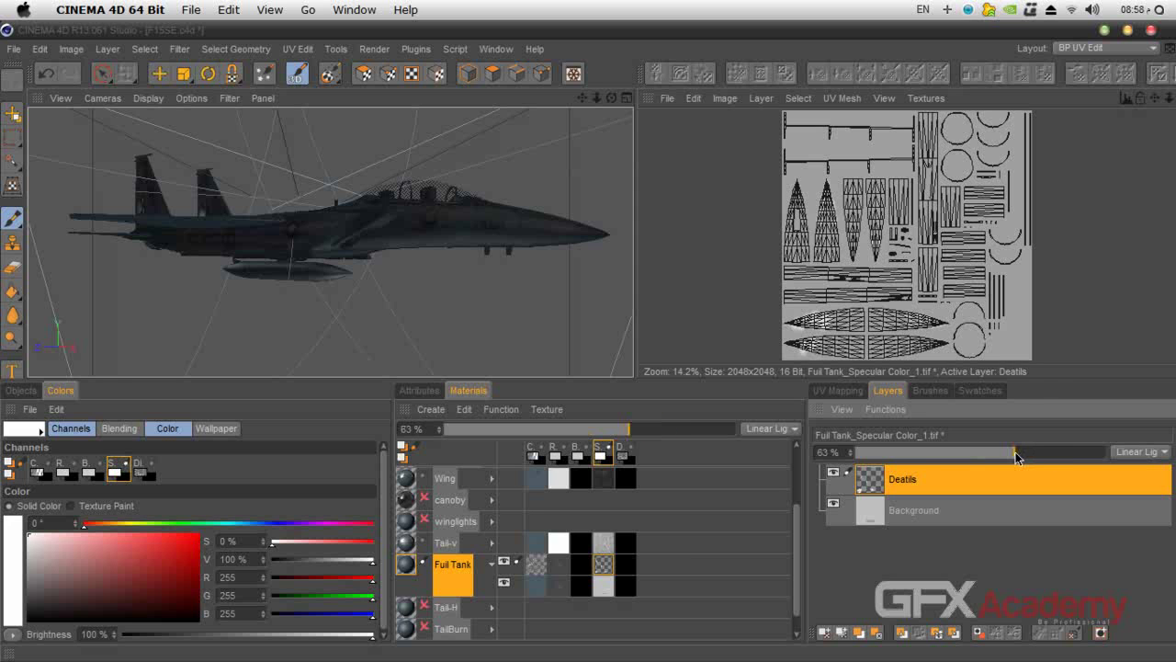
click(606, 585)
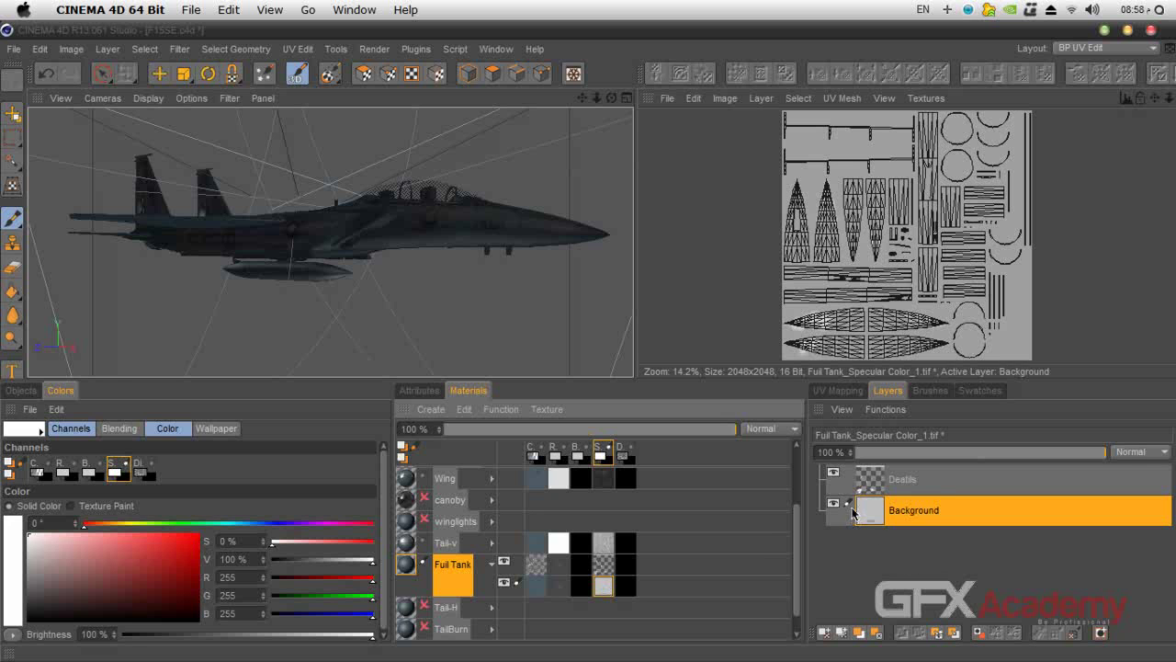
click(936, 483)
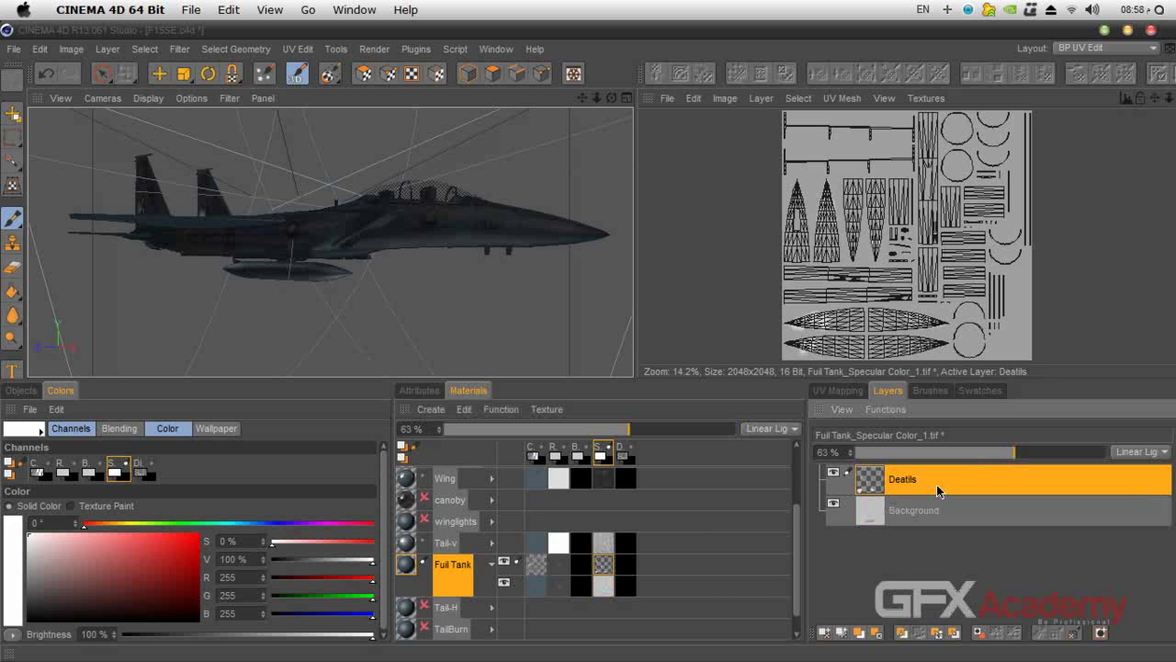
click(980, 509)
click(995, 477)
drag(1013, 452, 965, 453)
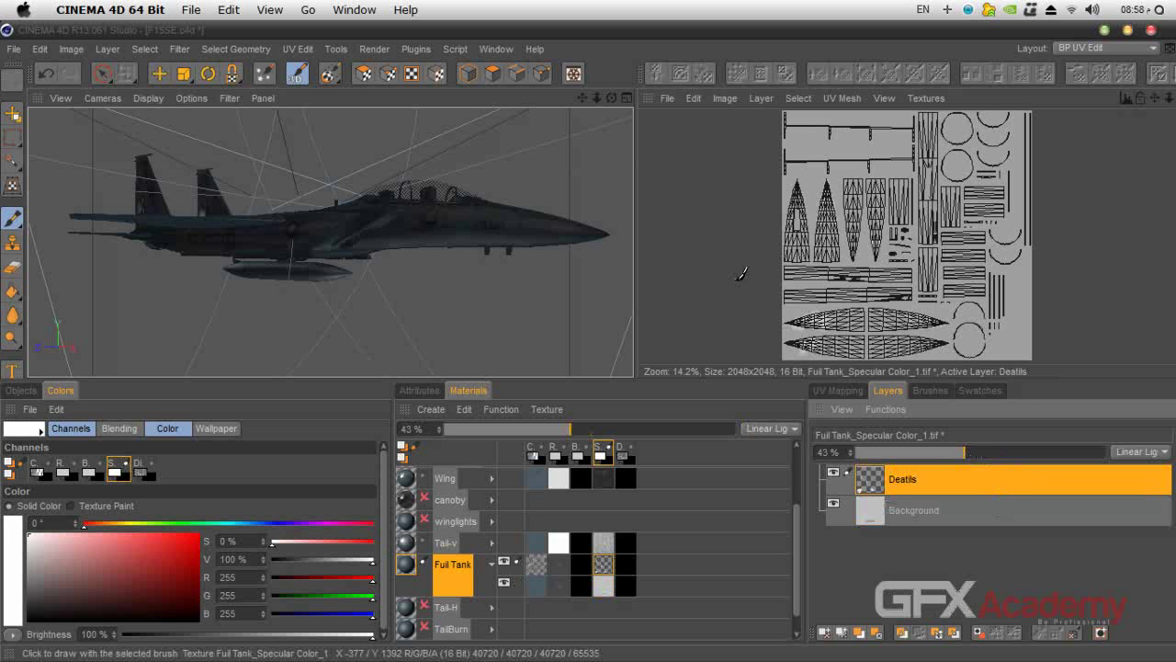
Step: Render the whole jet from an angled front view in the Picture Viewer to check the softened tank details
scroll(472, 284, down, 3)
alt+drag(470, 281, 346, 273)
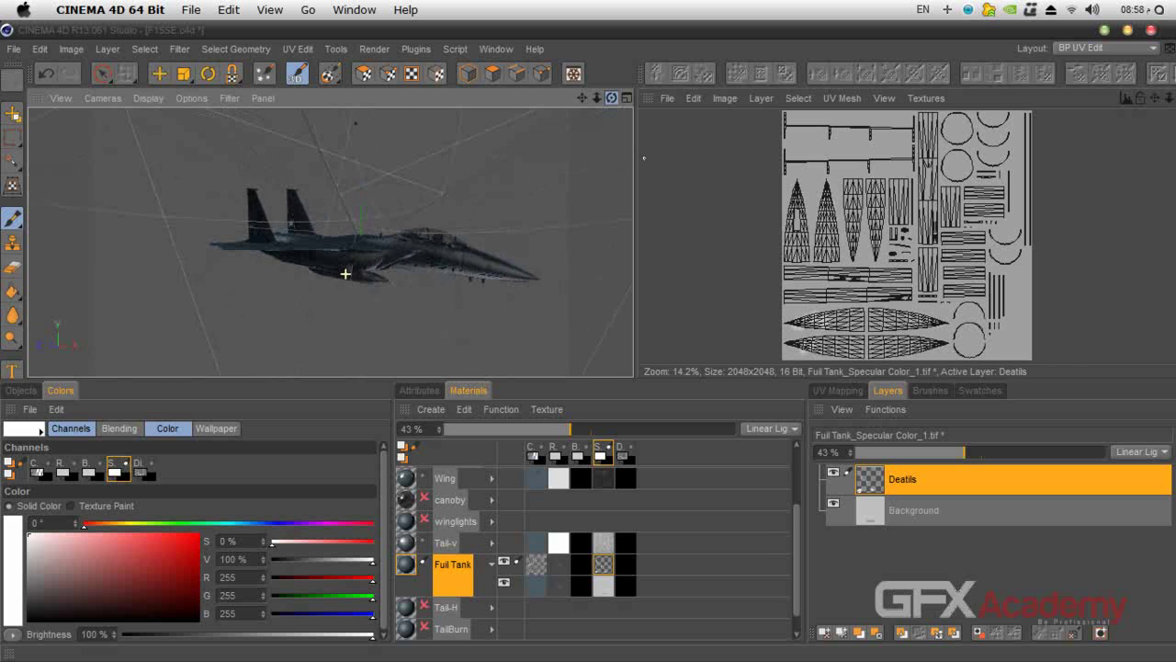
key(shift+r)
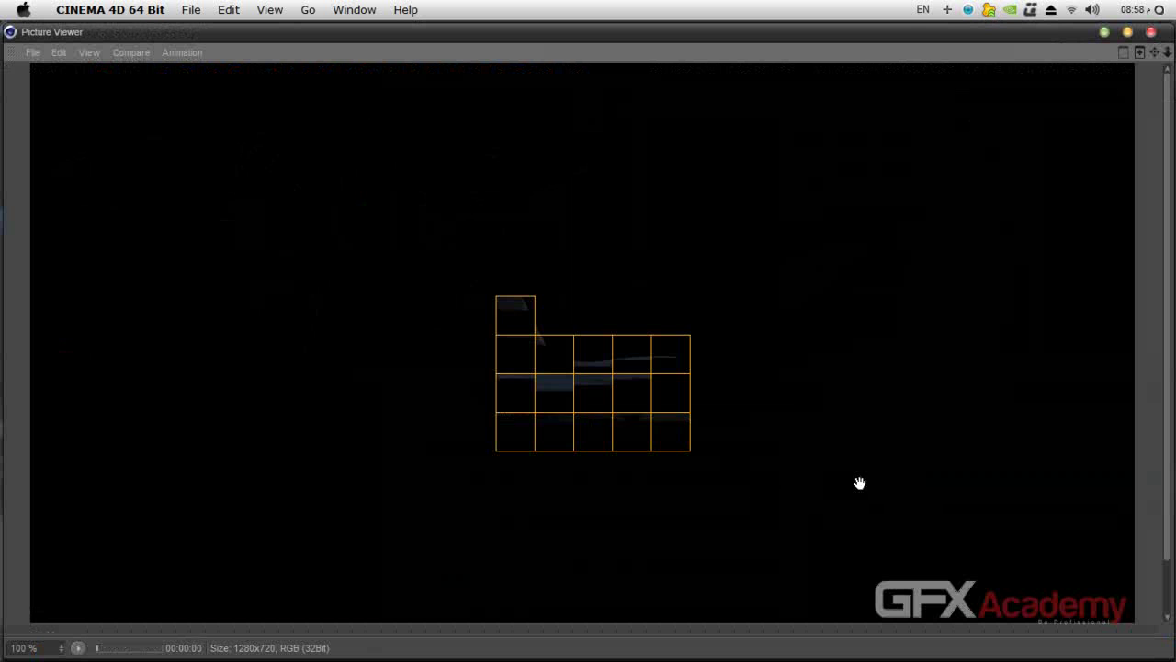